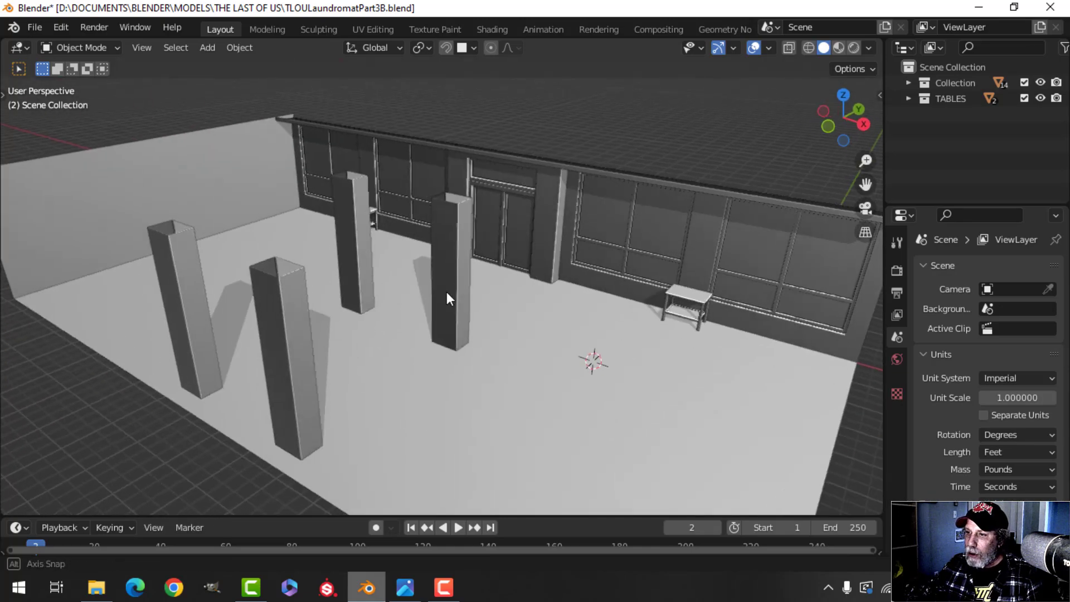
# Switch to the TLOU_laundry.jpg reference image to examine the washer row and its base, and return to the Blender scene.
pyautogui.scroll(3, 498, 304)
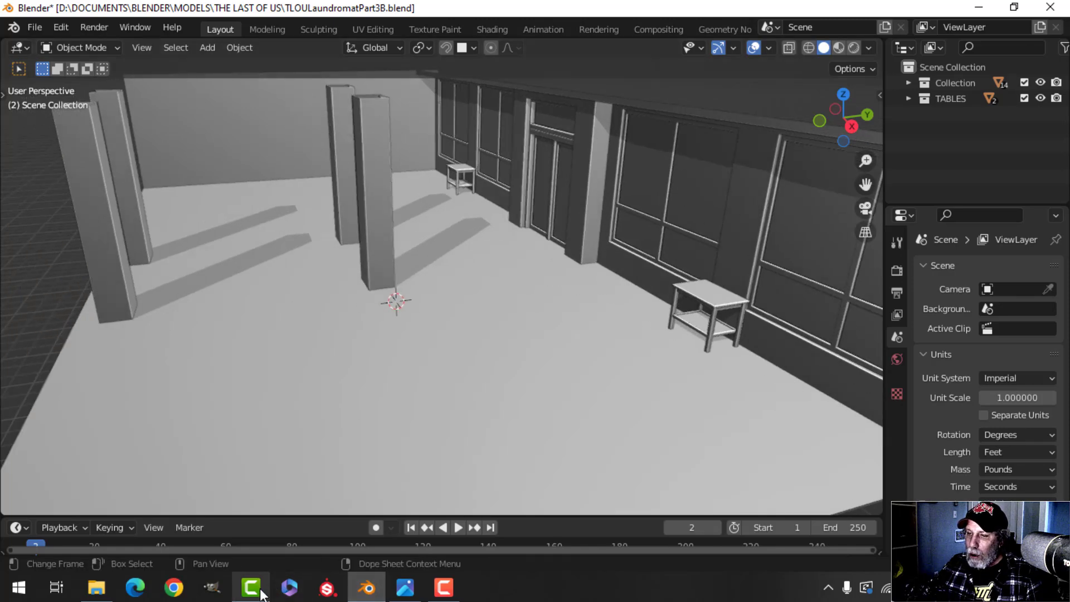
pyautogui.click(404, 588)
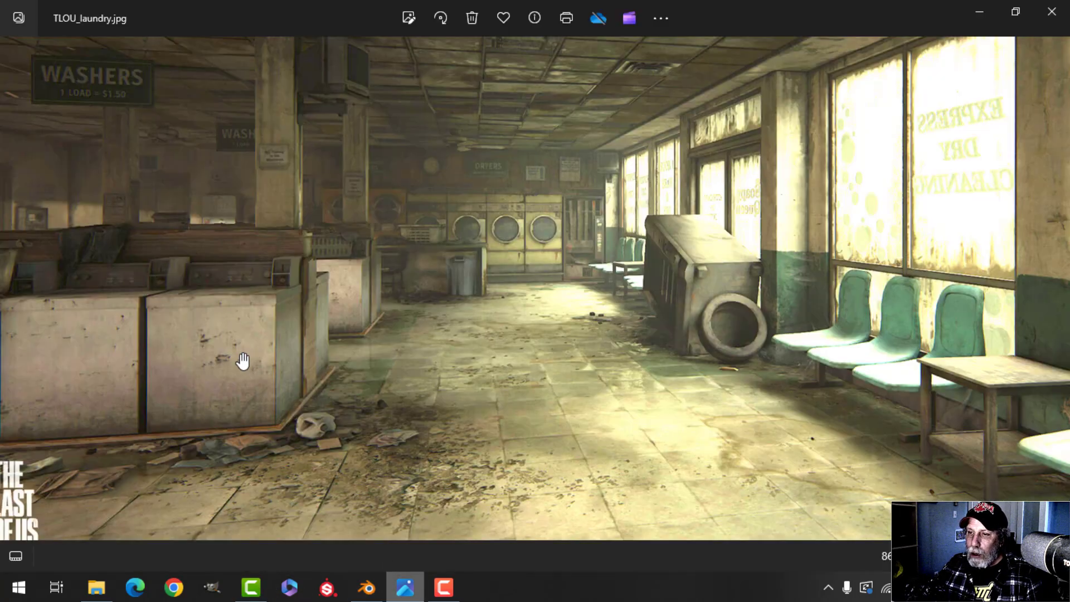
pyautogui.scroll(1, 243, 362)
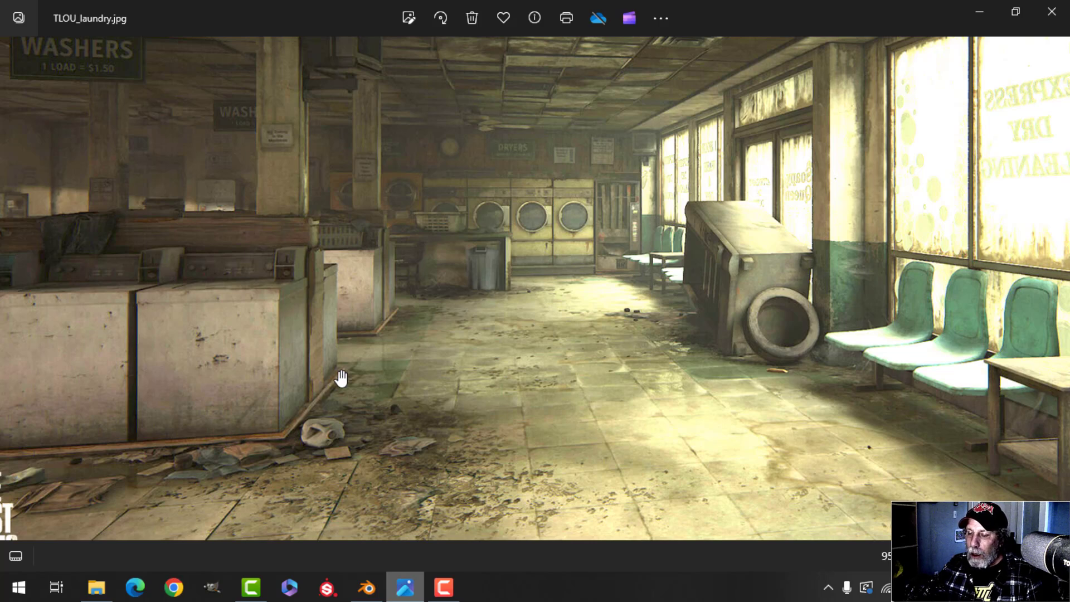
pyautogui.scroll(-1, 351, 365)
pyautogui.click(366, 588)
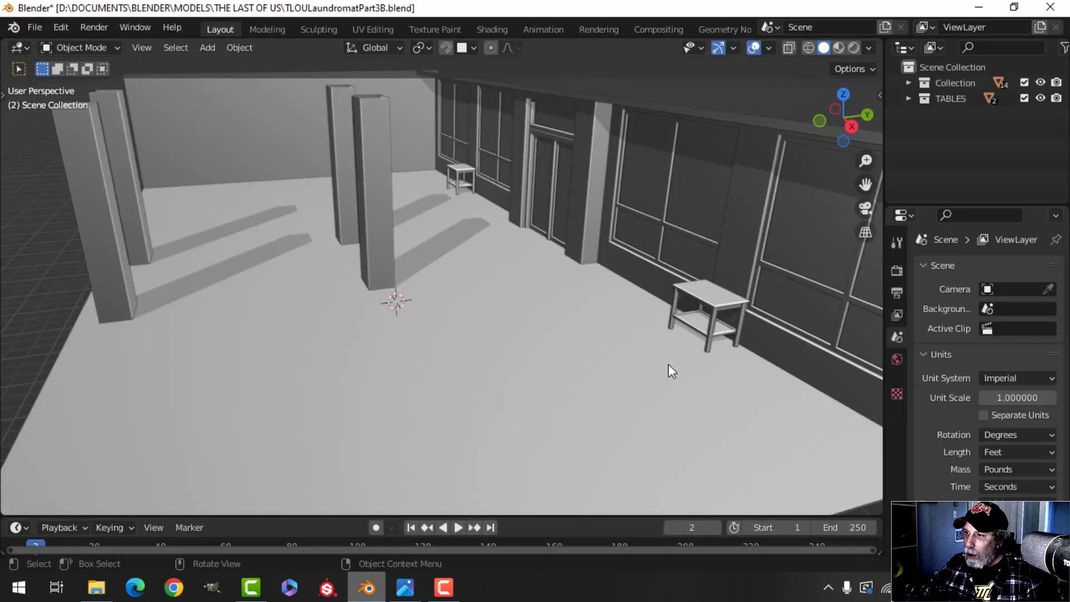
# Duplicate the top face of the nearer small table and move the copy about 17.6' in negative Y.
pyautogui.click(709, 296)
pyautogui.keyDown('shift'); pyautogui.moveTo(708, 296); pyautogui.dragTo(555, 317, button='middle'); pyautogui.keyUp('shift')
pyautogui.press('Tab')
pyautogui.scroll(3, 552, 335)
pyautogui.click(614, 285)
pyautogui.scroll(-3, 573, 290)
pyautogui.scroll(-2, 548, 314)
pyautogui.hotkey('shift', 'd')
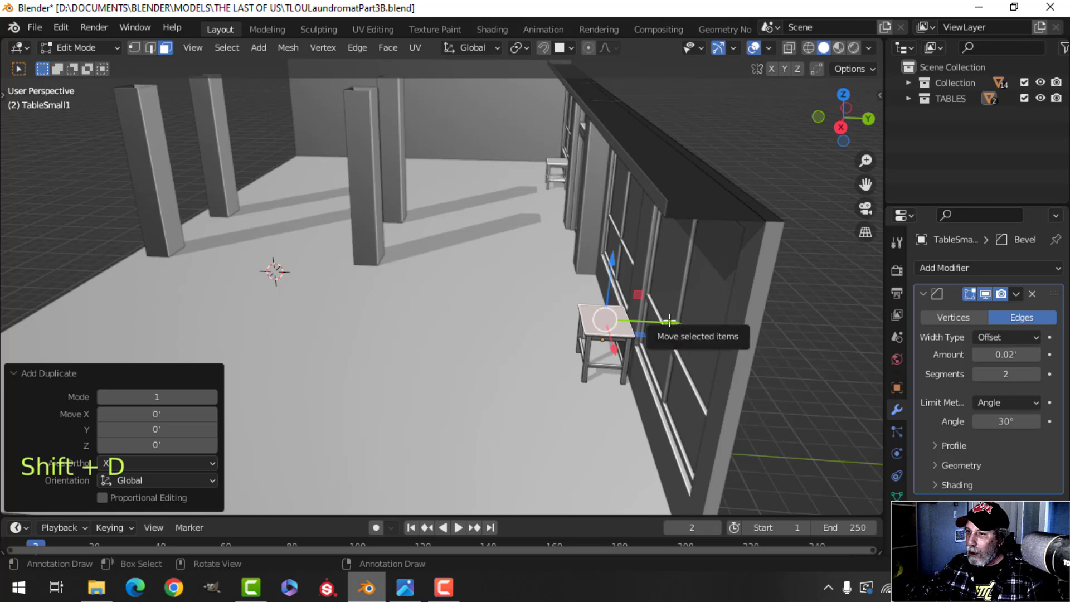
pyautogui.moveTo(669, 321); pyautogui.dragTo(303, 306)
# Separate the duplicated tabletop face into its own object and return to Object Mode.
pyautogui.moveTo(304, 307); pyautogui.dragTo(365, 295, button='middle')
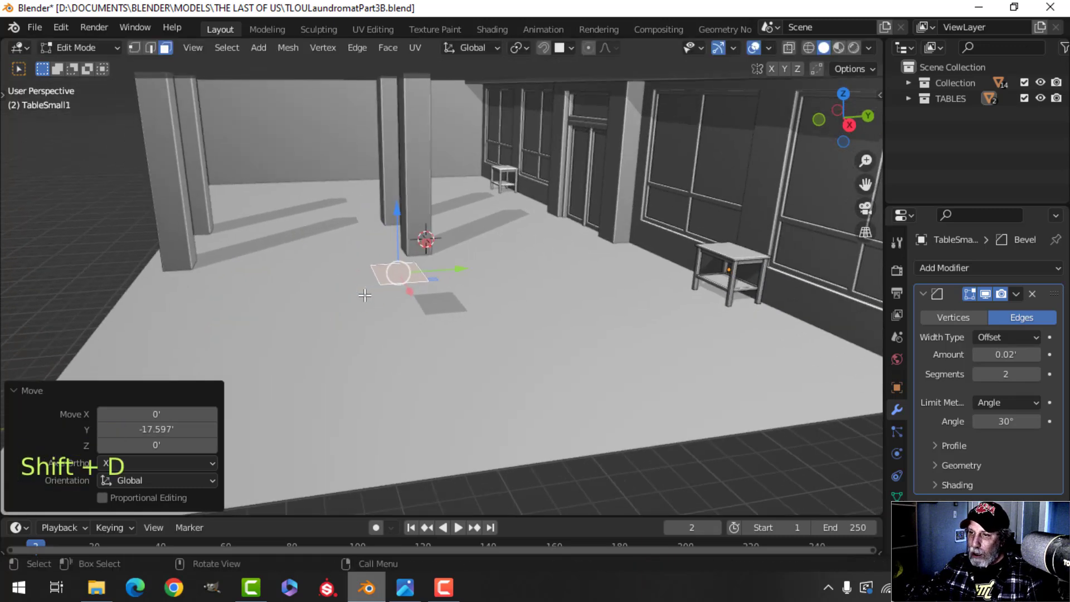
pyautogui.press('p')
pyautogui.click(365, 295)
pyautogui.press('Tab')
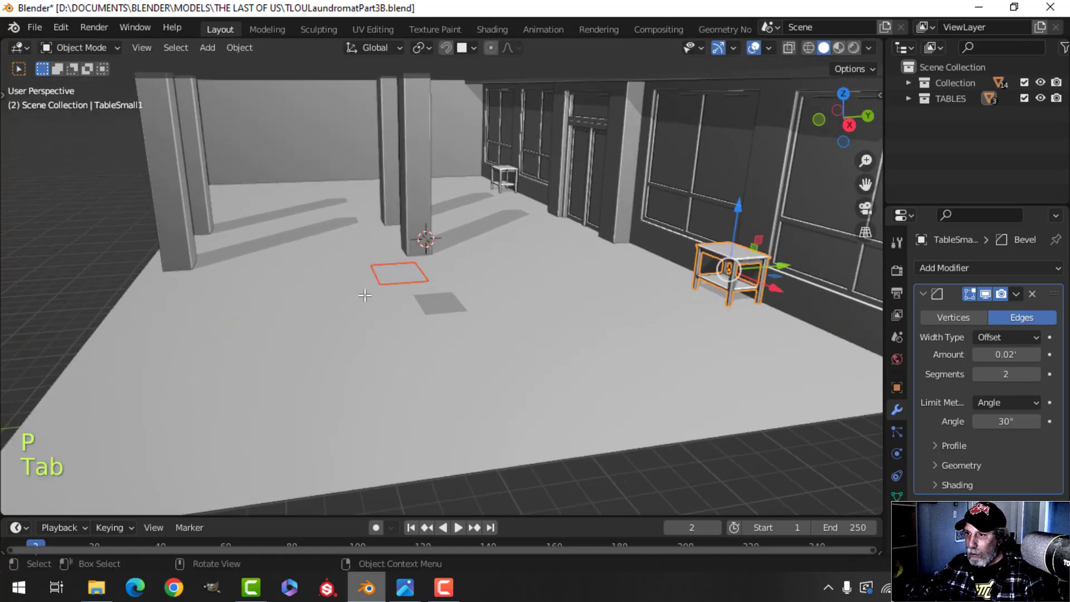
# Edit the separated plane and, in top view, scale its whole mesh up by a factor of about 4.9.
pyautogui.click(412, 276)
pyautogui.press('Tab')
pyautogui.press('a')
pyautogui.press('KP_7')
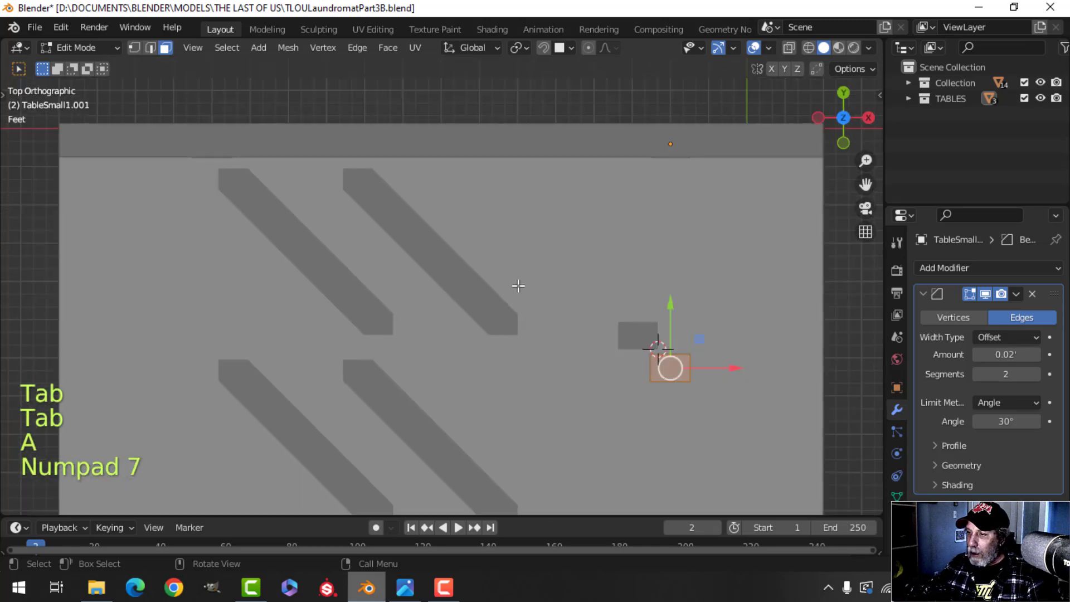
pyautogui.press('s')
pyautogui.click(846, 491)
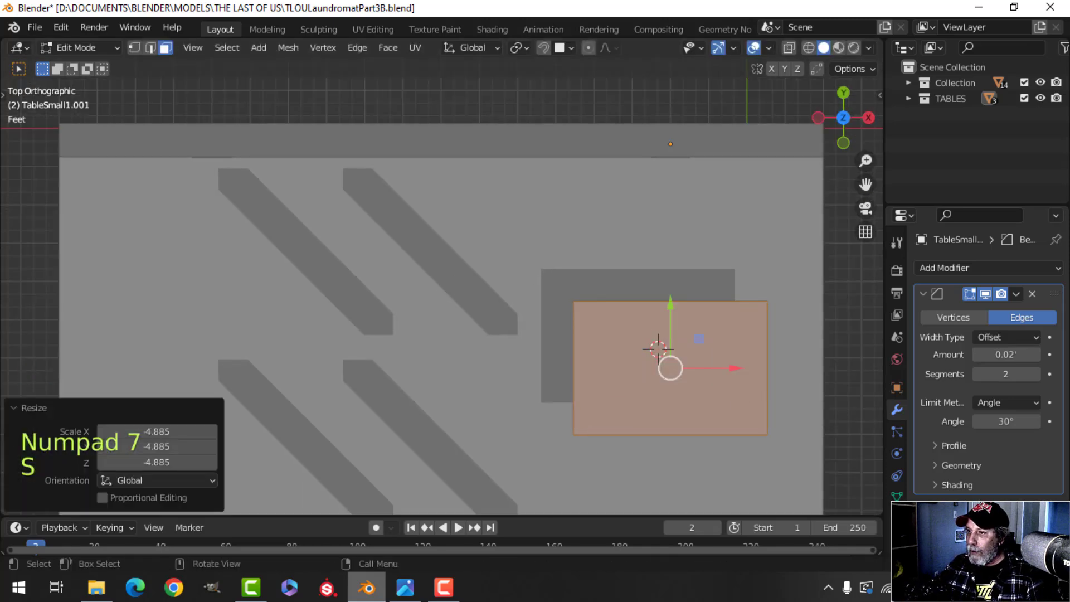
# Narrow the enlarged plane along X to a scale of about 0.82.
pyautogui.moveTo(396, 353); pyautogui.dragTo(329, 365, button='middle')
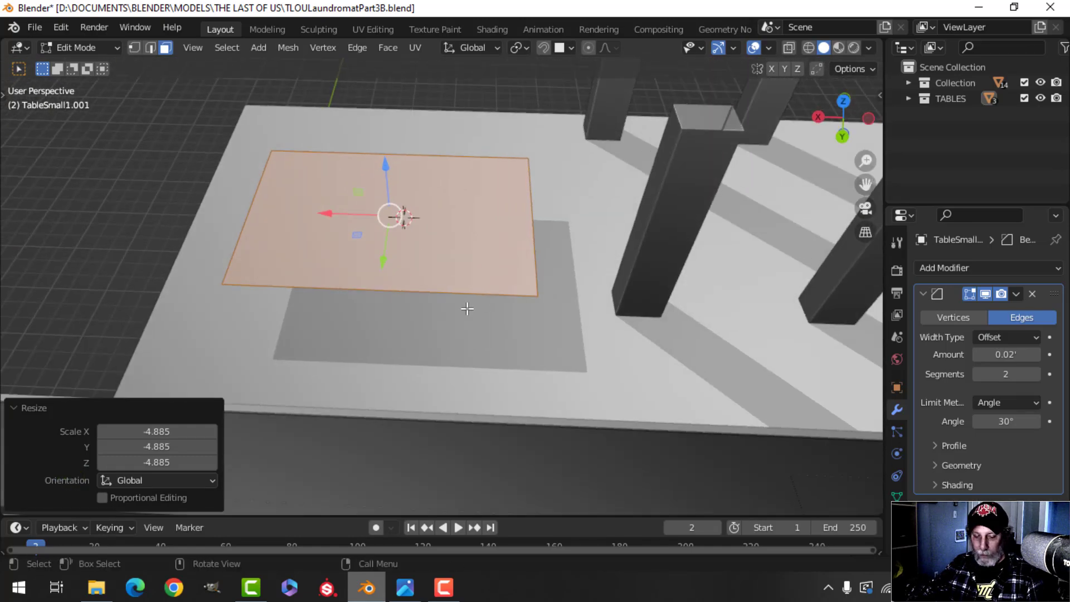
pyautogui.press('s')
pyautogui.press('x')
pyautogui.click(375, 316)
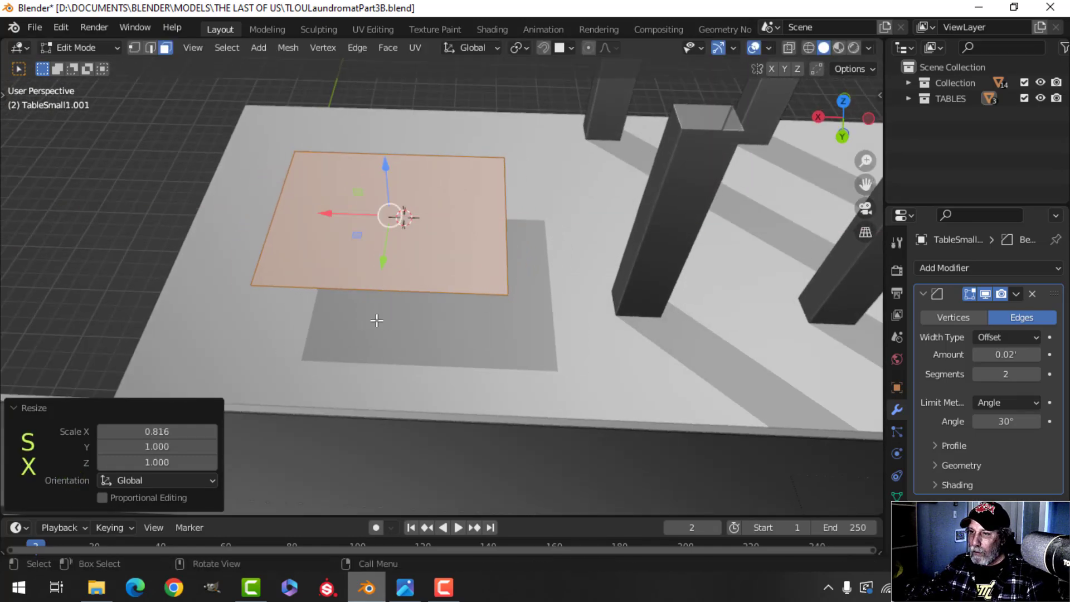
pyautogui.moveTo(375, 316); pyautogui.dragTo(417, 308, button='middle')
# Lengthen the plane by moving its edge farthest from the windows about 5.7' in negative Y.
pyautogui.press('2')
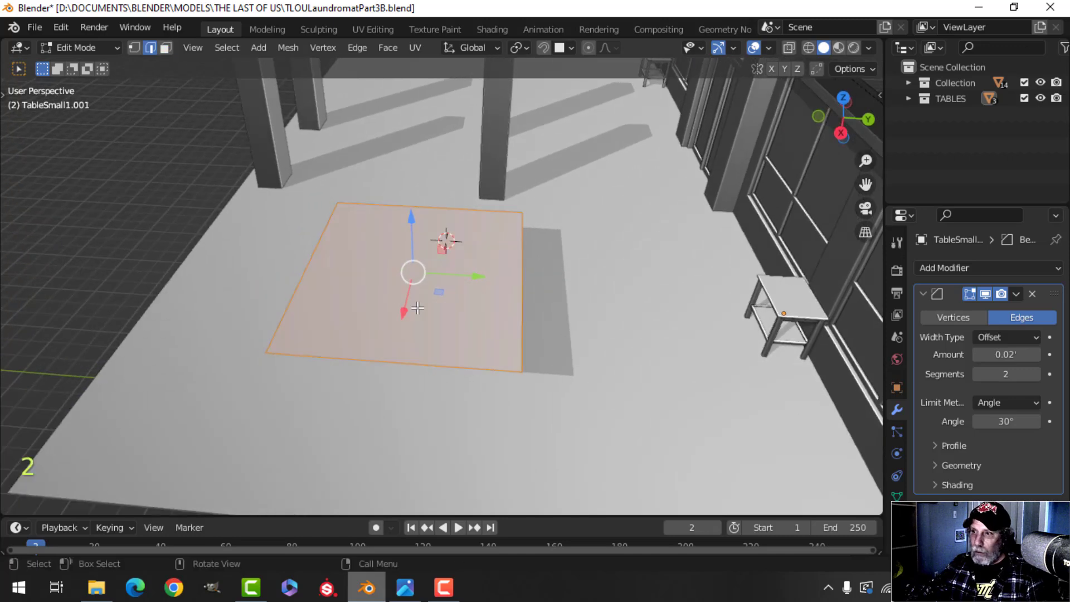
pyautogui.moveTo(355, 274); pyautogui.dragTo(346, 271)
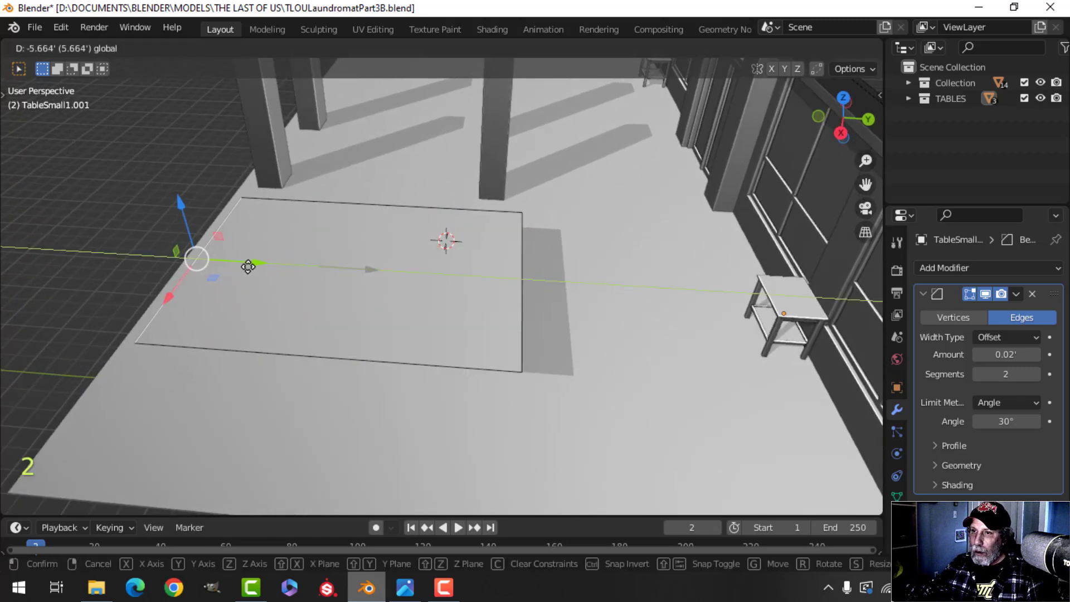
pyautogui.moveTo(248, 267); pyautogui.dragTo(248, 267)
# Lower the whole plane about 2.6' in Z and raise it about 0.23' to sit just above the floor.
pyautogui.press('a')
pyautogui.moveTo(248, 268); pyautogui.dragTo(424, 298, button='middle')
pyautogui.moveTo(314, 188); pyautogui.dragTo(309, 255)
pyautogui.keyDown('shift'); pyautogui.moveTo(309, 255); pyautogui.dragTo(374, 257, button='middle'); pyautogui.keyUp('shift')
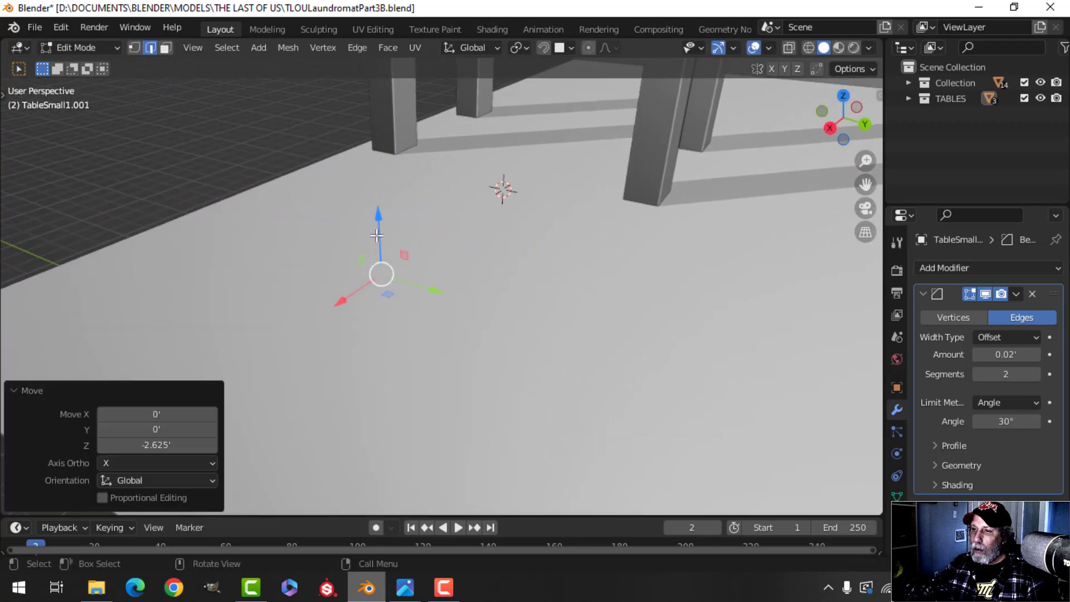
pyautogui.moveTo(378, 225); pyautogui.dragTo(378, 220)
# Extrude the plane slightly along its normal to form a thin base slab.
pyautogui.moveTo(421, 279); pyautogui.dragTo(447, 270, button='middle')
pyautogui.moveTo(472, 304); pyautogui.dragTo(464, 296, button='middle')
pyautogui.press('e')
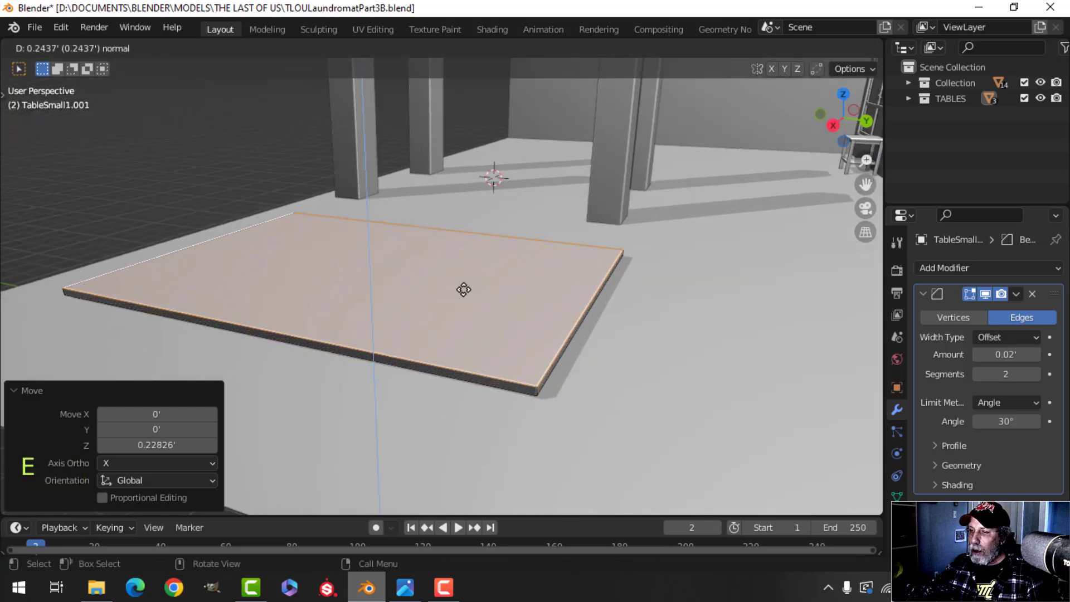
pyautogui.click(463, 300)
# Adjust the slab's width by moving its side face outward along X.
pyautogui.moveTo(463, 300); pyautogui.dragTo(582, 321, button='middle')
pyautogui.press('3')
pyautogui.click(533, 315)
pyautogui.moveTo(610, 305); pyautogui.dragTo(660, 308)
pyautogui.keyDown('shift'); pyautogui.moveTo(660, 308); pyautogui.dragTo(549, 312, button='middle'); pyautogui.keyUp('shift')
# Select the entire slab and move it about 2.2' in negative X.
pyautogui.hotkey('alt', 'a')
pyautogui.press('a')
pyautogui.moveTo(549, 297); pyautogui.dragTo(506, 291)
pyautogui.keyDown('shift'); pyautogui.moveTo(437, 316); pyautogui.dragTo(507, 328, button='middle'); pyautogui.keyUp('shift')
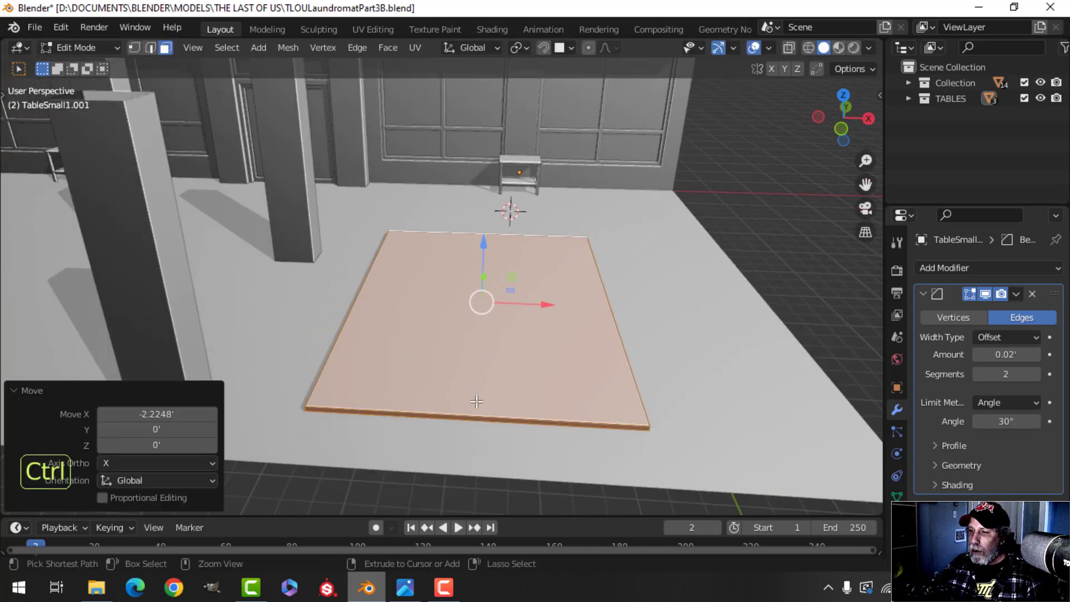
# Add a centered lengthwise loop cut to the slab and bevel it into a strip with a width of about 0.47'.
pyautogui.hotkey('ctrl', 'r')
pyautogui.click(477, 407)
pyautogui.rightClick(476, 407)
pyautogui.hotkey('ctrl', 'b')
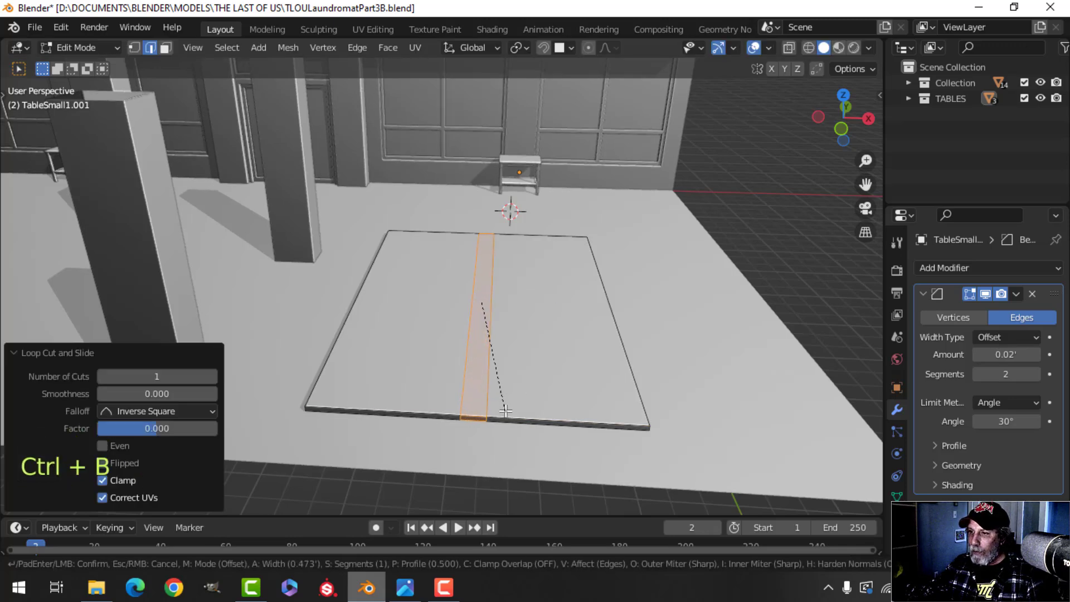
pyautogui.click(507, 412)
# Extrude the slab's center strip upward into a long divider wall and clear the selection.
pyautogui.press('3')
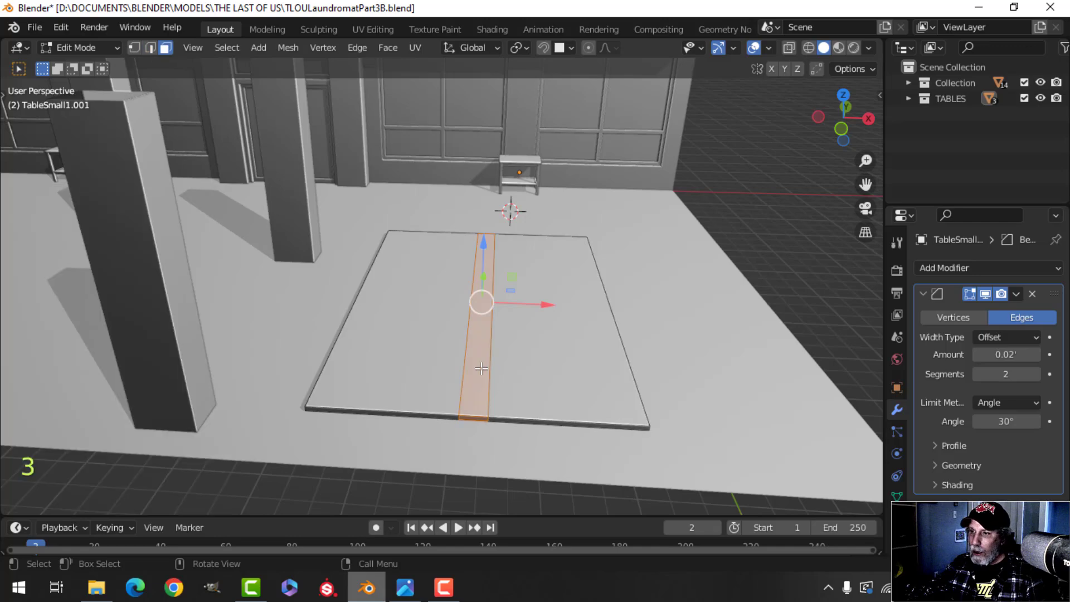
pyautogui.moveTo(578, 361); pyautogui.dragTo(446, 357, button='middle')
pyautogui.scroll(4, 357, 369)
pyautogui.press('e')
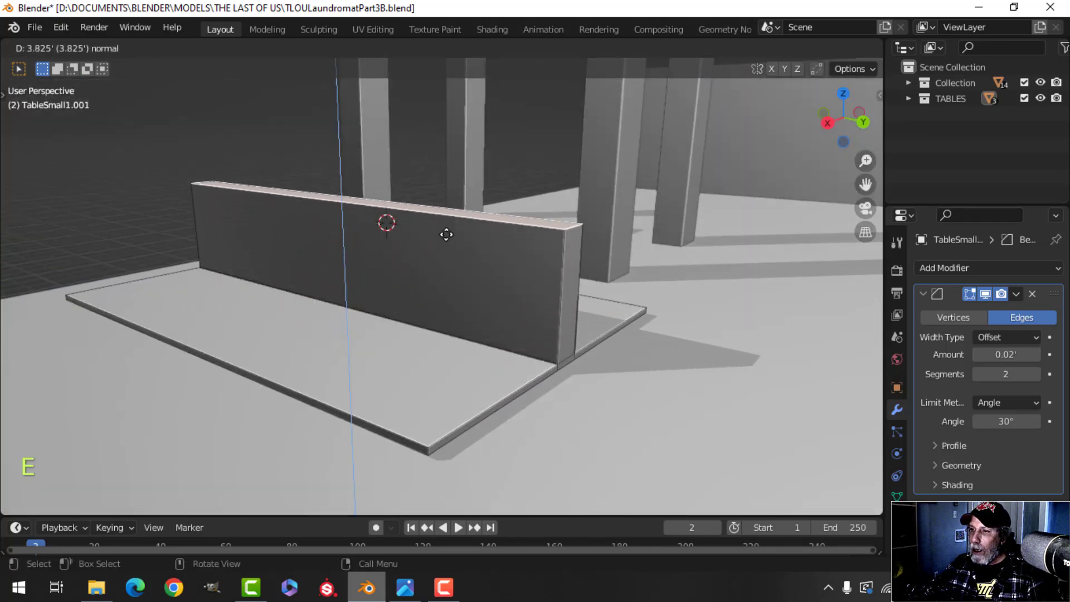
pyautogui.click(446, 200)
pyautogui.moveTo(449, 255); pyautogui.dragTo(461, 376, button='middle')
pyautogui.hotkey('alt', 'a')
# Examine the divider wall and its wooden cap between the washers in TLOU_laundry.jpg, and return to Blender.
pyautogui.scroll(3, 460, 377)
pyautogui.scroll(-3, 394, 383)
pyautogui.moveTo(394, 383); pyautogui.dragTo(390, 413, button='middle')
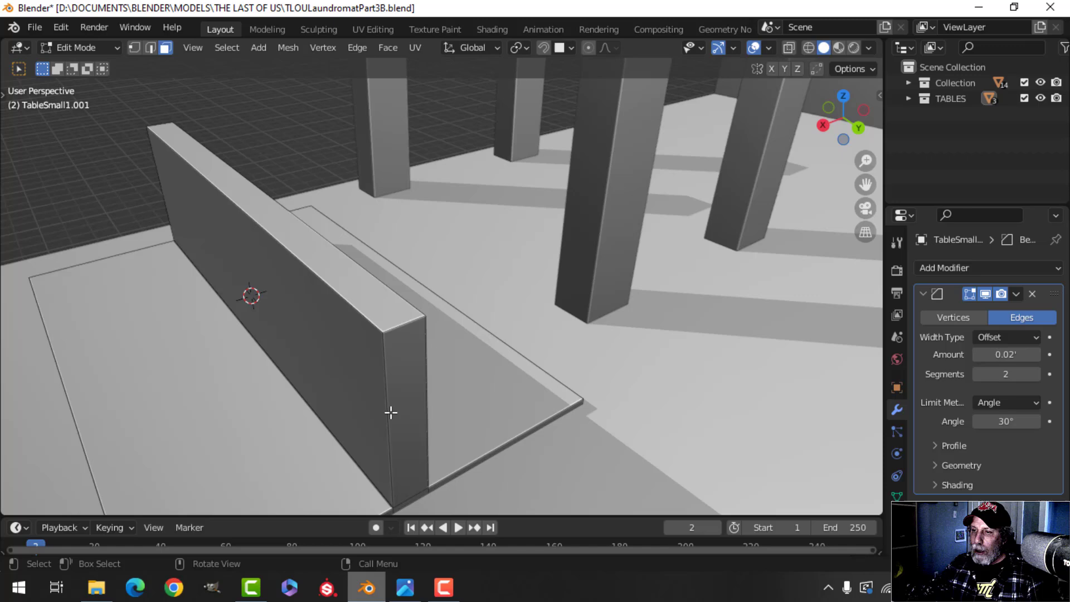
pyautogui.click(399, 593)
pyautogui.scroll(5, 290, 257)
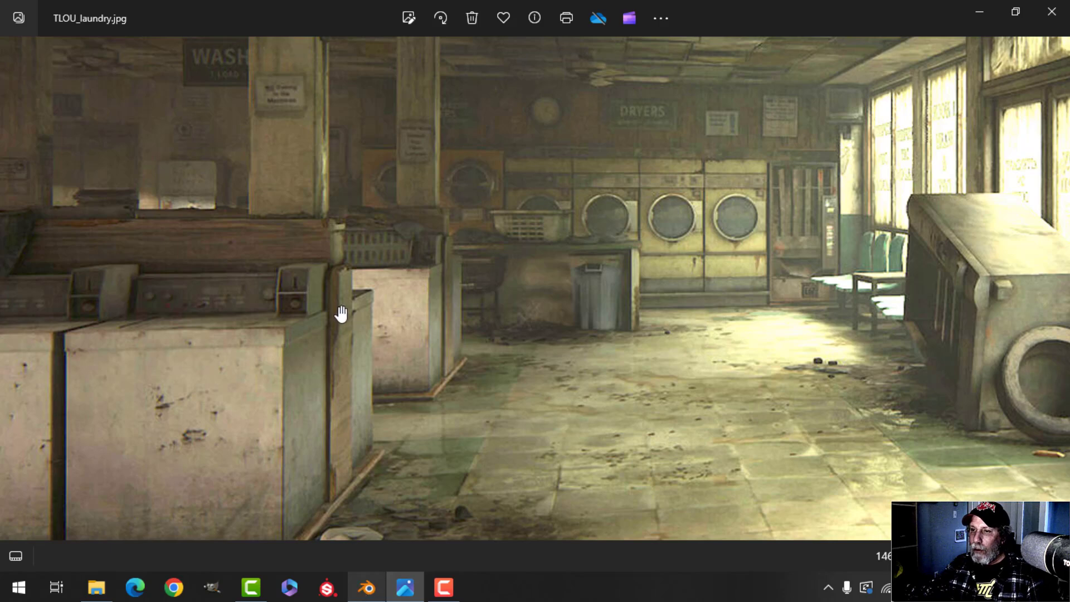
pyautogui.scroll(3, 353, 370)
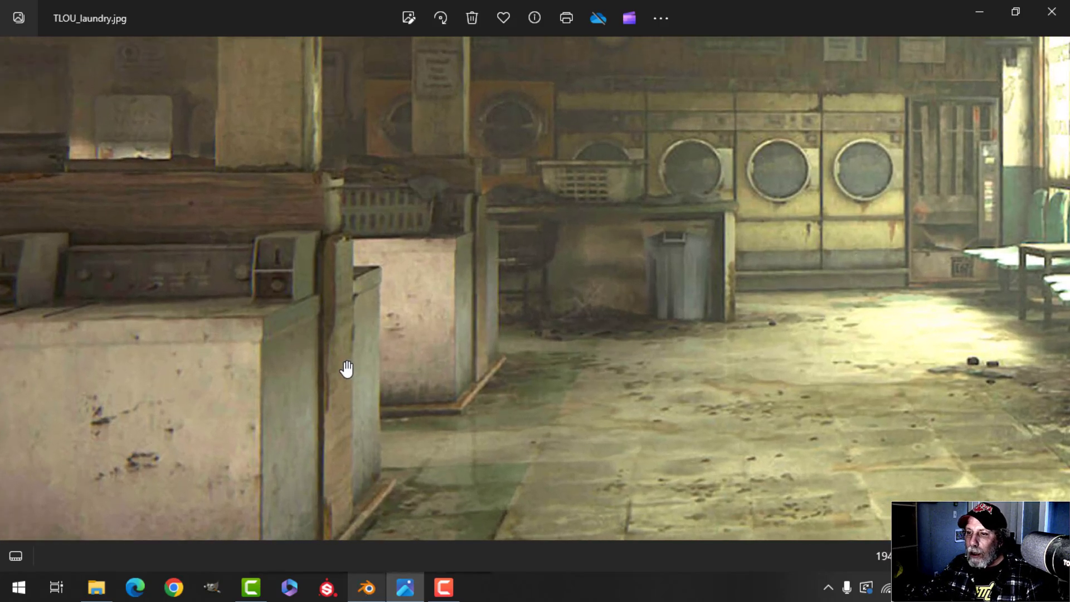
pyautogui.scroll(-2, 347, 369)
pyautogui.click(365, 591)
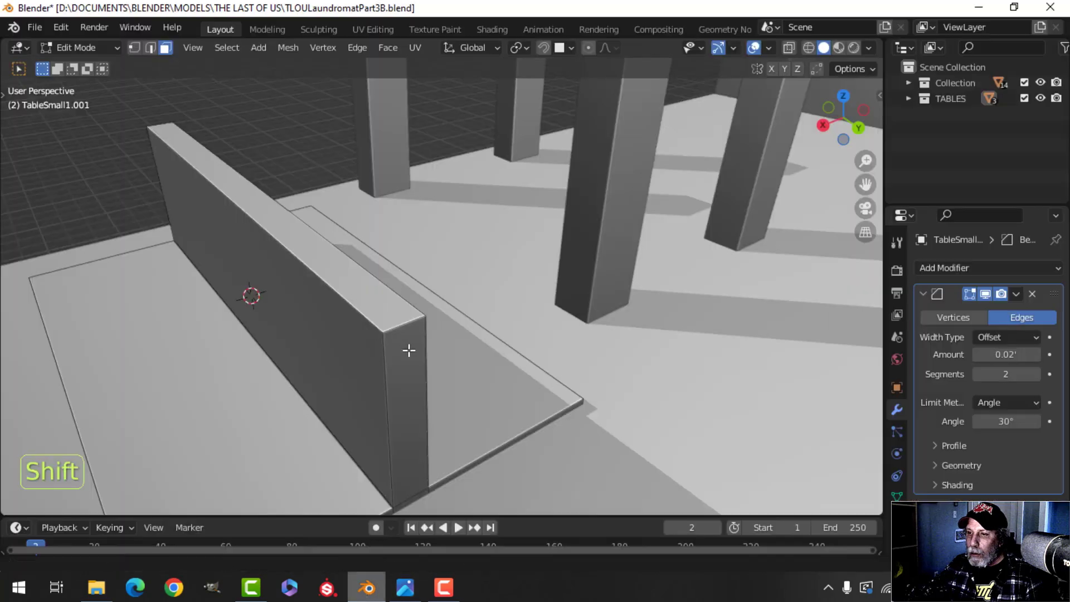
# Add a horizontal loop cut around the divider wall and slide it close to the top edge.
pyautogui.keyDown('shift'); pyautogui.moveTo(409, 351); pyautogui.dragTo(386, 324, button='middle'); pyautogui.keyUp('shift')
pyautogui.moveTo(386, 325); pyautogui.dragTo(425, 297, button='middle')
pyautogui.scroll(3, 393, 304)
pyautogui.scroll(-3, 389, 305)
pyautogui.scroll(1, 422, 322)
pyautogui.hotkey('ctrl', 'r')
pyautogui.click(454, 298)
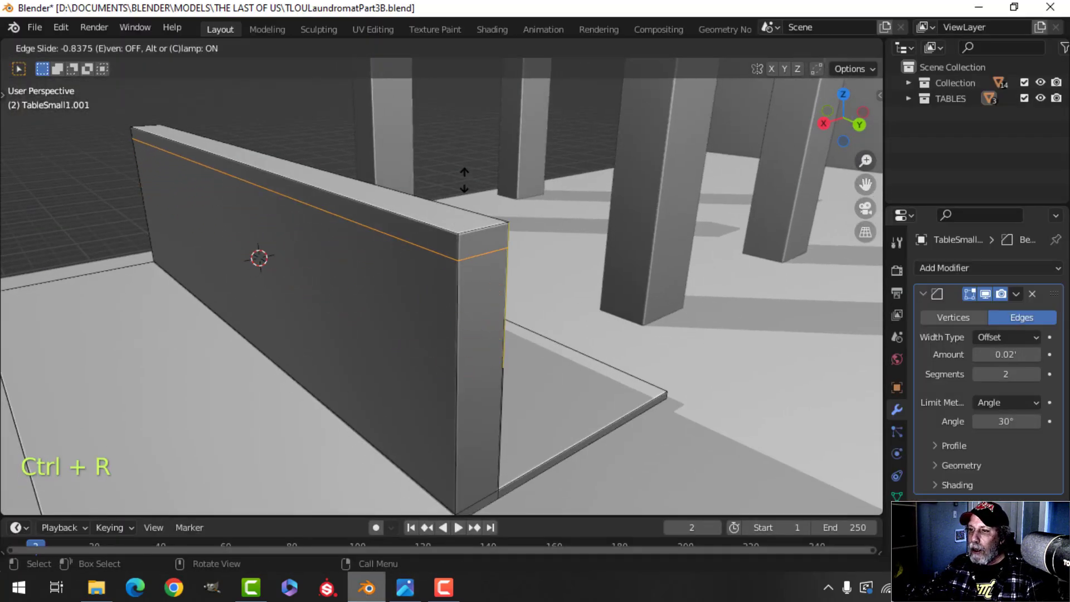
pyautogui.click(466, 169)
# Select the thin band of faces around the wall's top, extrude it, and widen it along X by about 1.28.
pyautogui.hotkey('alt', 'a')
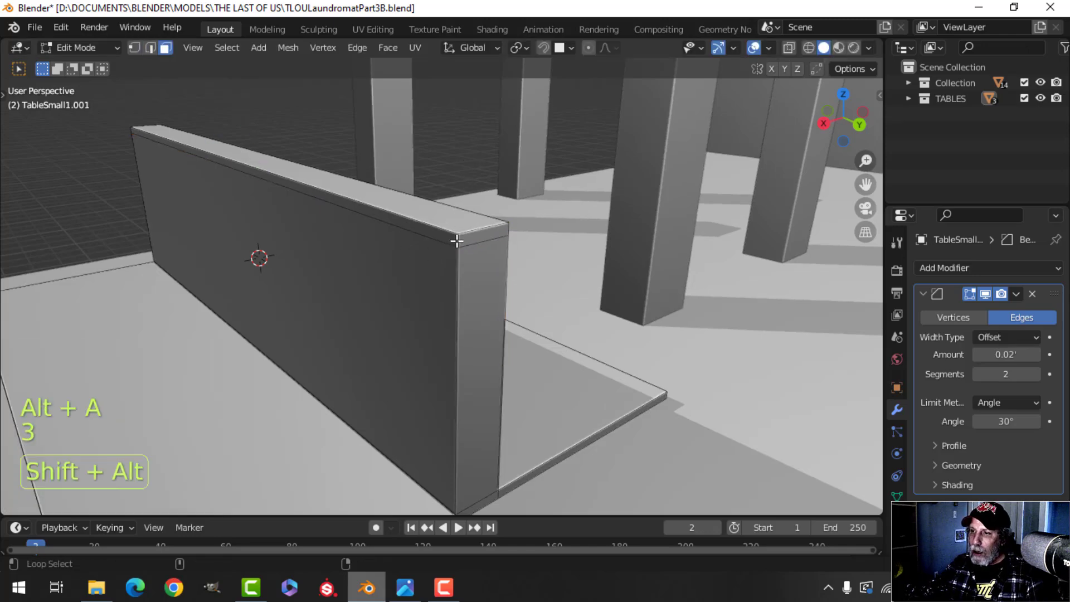
pyautogui.keyDown('alt'); pyautogui.keyDown('shift'); pyautogui.click(457, 241); pyautogui.keyUp('shift'); pyautogui.keyUp('alt')
pyautogui.moveTo(466, 259); pyautogui.dragTo(454, 285, button='middle')
pyautogui.press('e')
pyautogui.press('s')
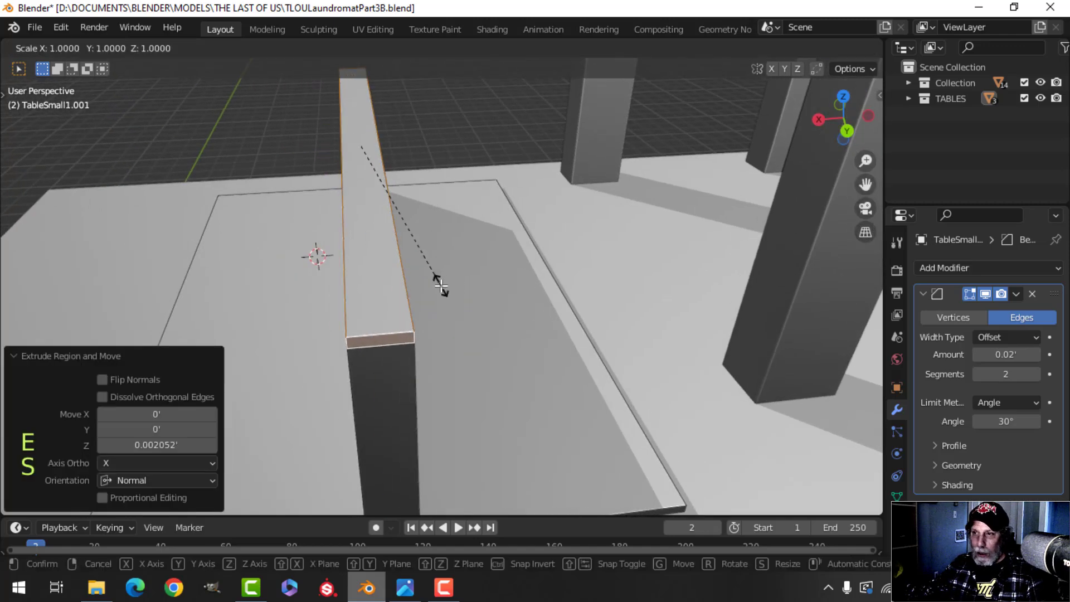
pyautogui.click(516, 279)
pyautogui.moveTo(516, 278); pyautogui.dragTo(485, 296, button='middle')
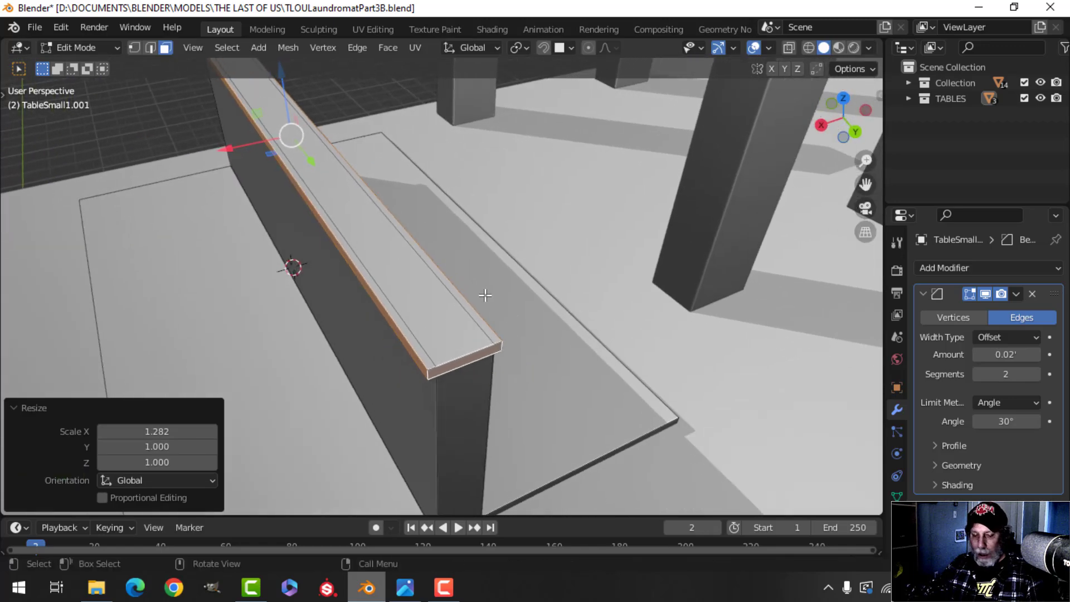
# Scale the cap's extruded band along Y by about 1.018, return to Object Mode and clear the selection.
pyautogui.press('s')
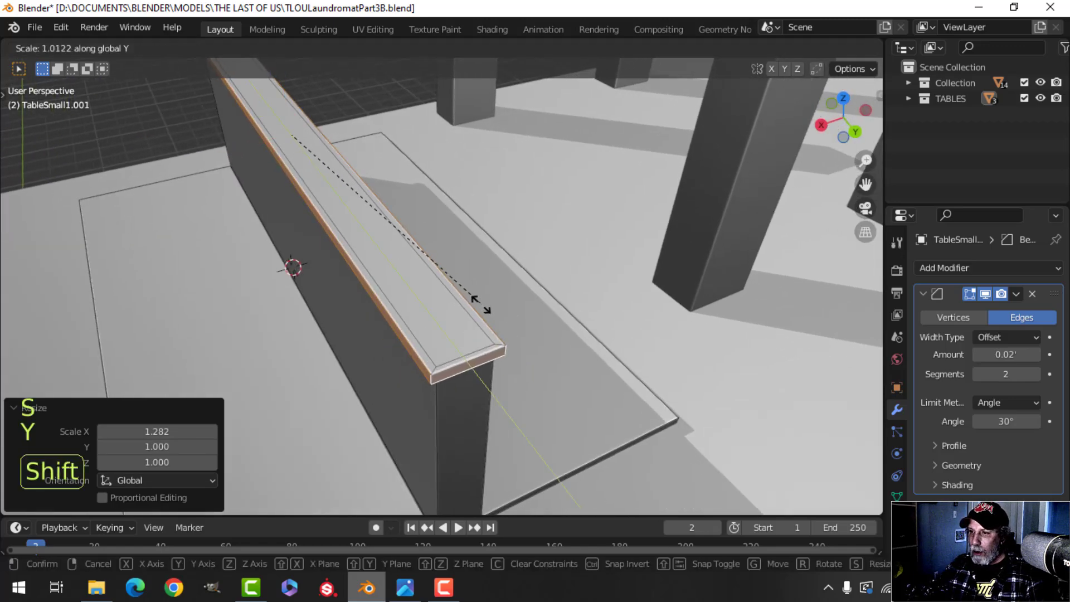
pyautogui.click(486, 312)
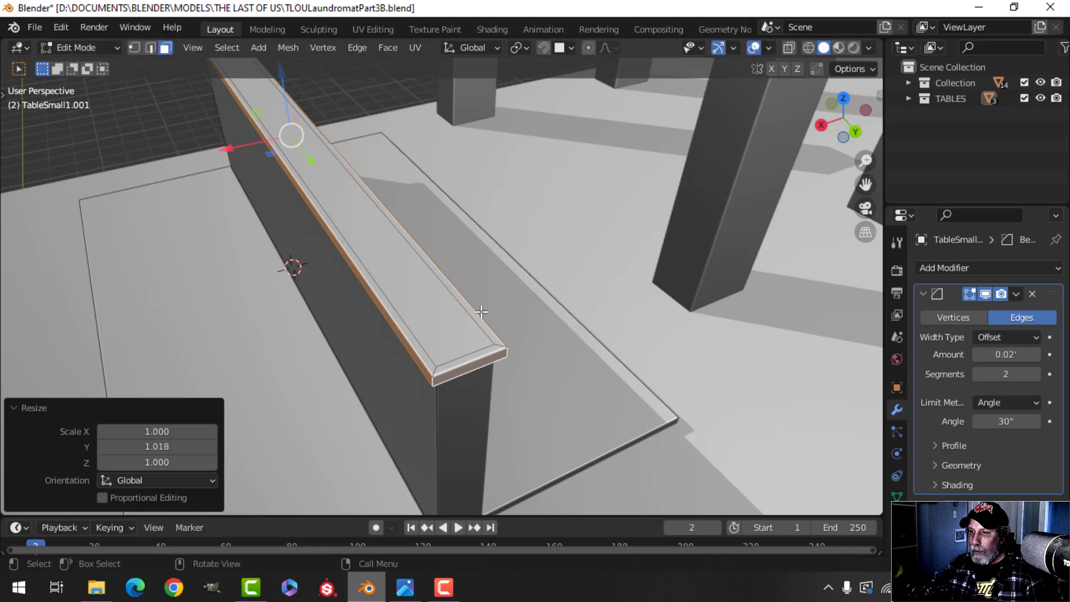
pyautogui.press('Tab')
pyautogui.moveTo(486, 313); pyautogui.dragTo(450, 285, button='middle')
pyautogui.hotkey('alt', 'a')
# Isolate the divider and slab object in local view with its underside facing up for mesh editing.
pyautogui.scroll(3, 519, 308)
pyautogui.scroll(3, 484, 341)
pyautogui.keyDown('shift'); pyautogui.moveTo(487, 345); pyautogui.dragTo(391, 224, button='middle'); pyautogui.keyUp('shift')
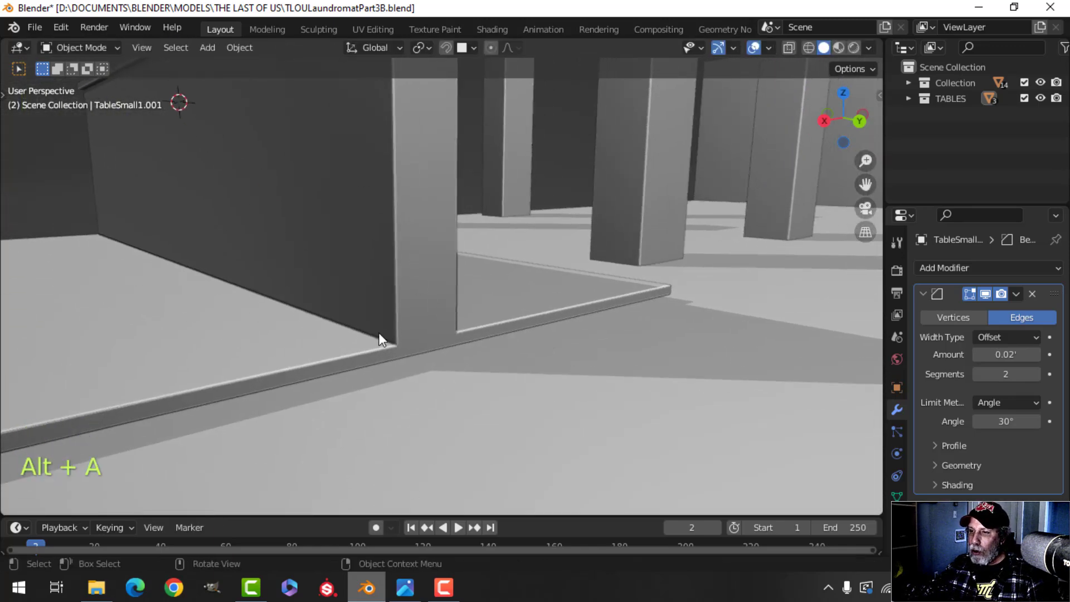
pyautogui.scroll(-3, 379, 332)
pyautogui.keyDown('shift'); pyautogui.moveTo(379, 332); pyautogui.dragTo(451, 301, button='middle'); pyautogui.keyUp('shift')
pyautogui.click(350, 324)
pyautogui.press('KP_Divide')
pyautogui.press('Tab')
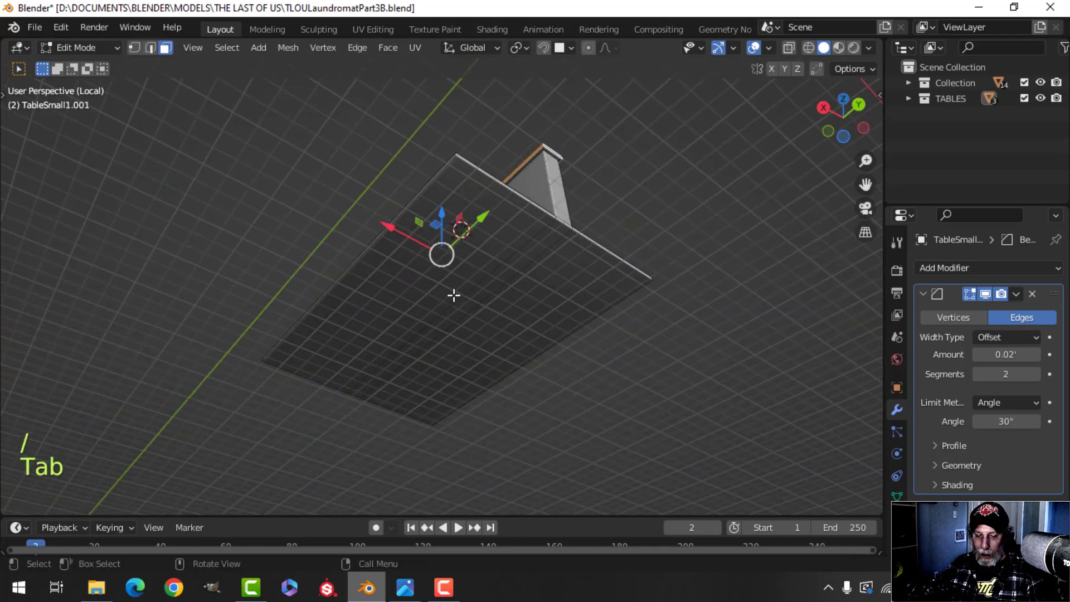
# Delete the slab's underside faces and return to Object Mode in the full scene.
pyautogui.press('3')
pyautogui.click(451, 295)
pyautogui.keyDown('shift'); pyautogui.click(508, 285); pyautogui.keyUp('shift')
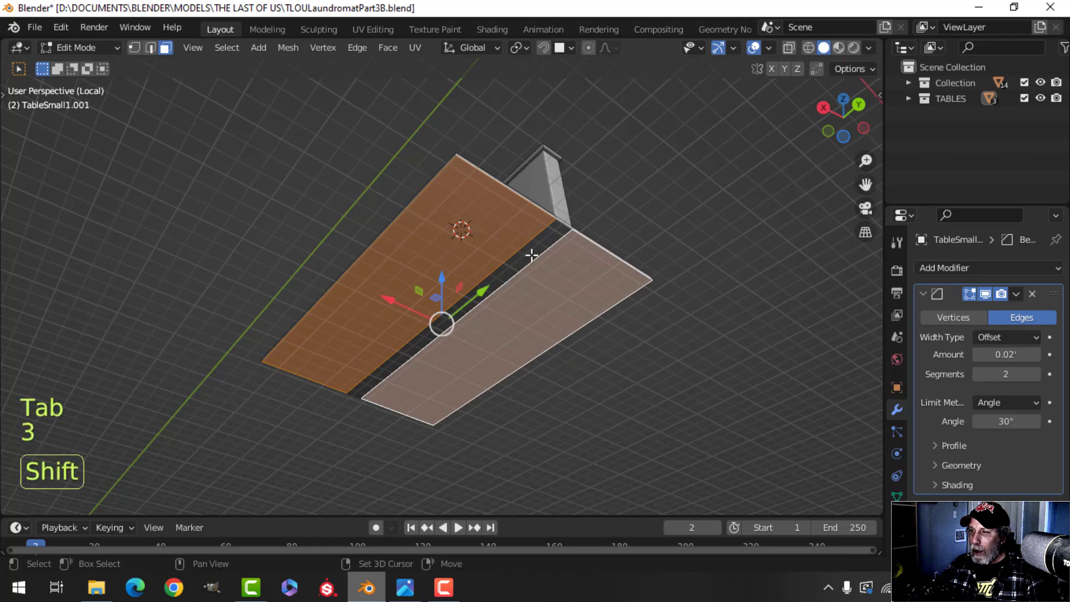
pyautogui.press('x')
pyautogui.click(508, 281)
pyautogui.moveTo(509, 281); pyautogui.dragTo(443, 289, button='middle')
pyautogui.press('Tab')
pyautogui.press('/')
pyautogui.scroll(-2, 406, 247)
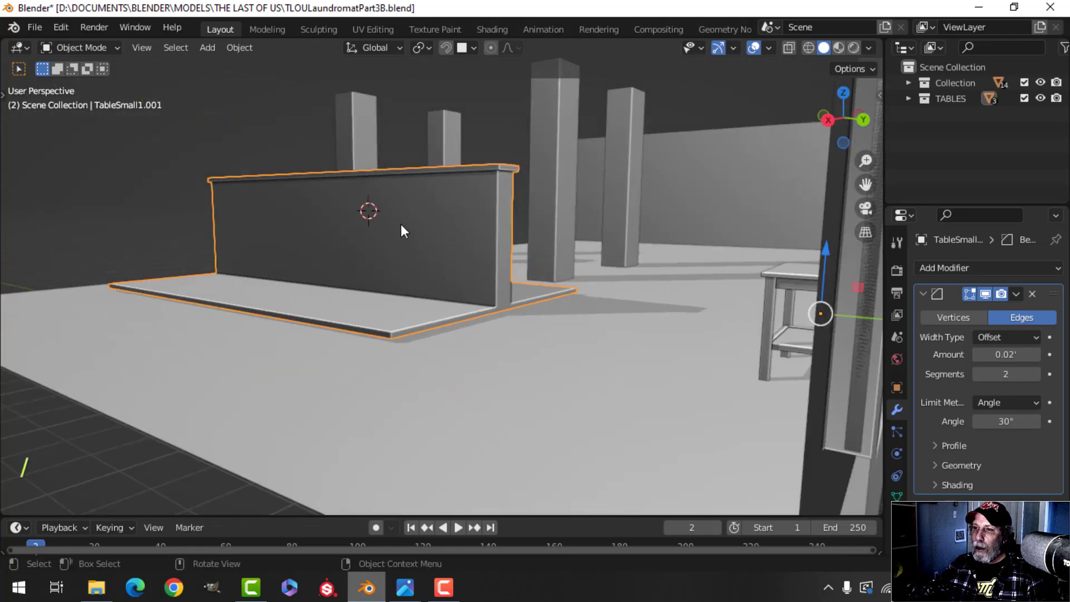
# Set the divider object's origin to its geometry and clear the selection.
pyautogui.rightClick(402, 230)
pyautogui.moveTo(356, 279)
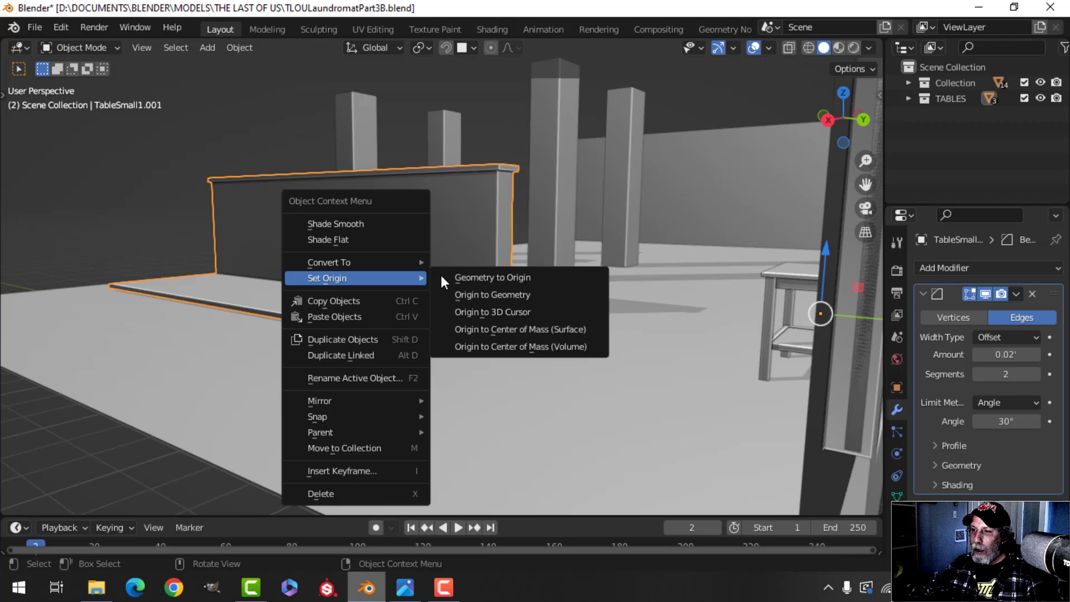
pyautogui.click(465, 294)
pyautogui.keyDown('shift'); pyautogui.moveTo(374, 226); pyautogui.dragTo(403, 229, button='middle'); pyautogui.keyUp('shift')
pyautogui.keyDown('ctrl'); pyautogui.moveTo(361, 172); pyautogui.dragTo(305, 396); pyautogui.keyUp('ctrl')
pyautogui.moveTo(436, 345); pyautogui.dragTo(604, 277, button='middle')
pyautogui.hotkey('alt', 'a')
# Inspect the scene's face orientation by turning its overlay on and off again.
pyautogui.click(768, 48)
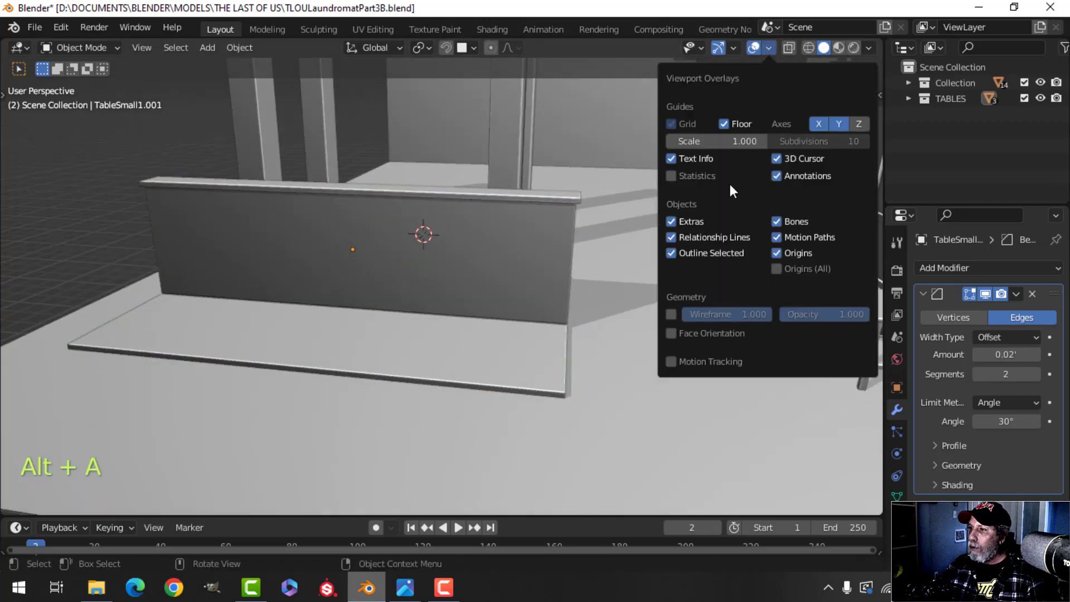
pyautogui.click(689, 330)
pyautogui.click(690, 330)
pyautogui.scroll(-3, 370, 270)
pyautogui.keyDown('shift'); pyautogui.moveTo(370, 269); pyautogui.dragTo(450, 273, button='middle'); pyautogui.keyUp('shift')
pyautogui.scroll(3, 441, 303)
# Add a cube for the washer body and scale its mesh uniformly by 1.835 in Edit Mode.
pyautogui.hotkey('shift', 'a')
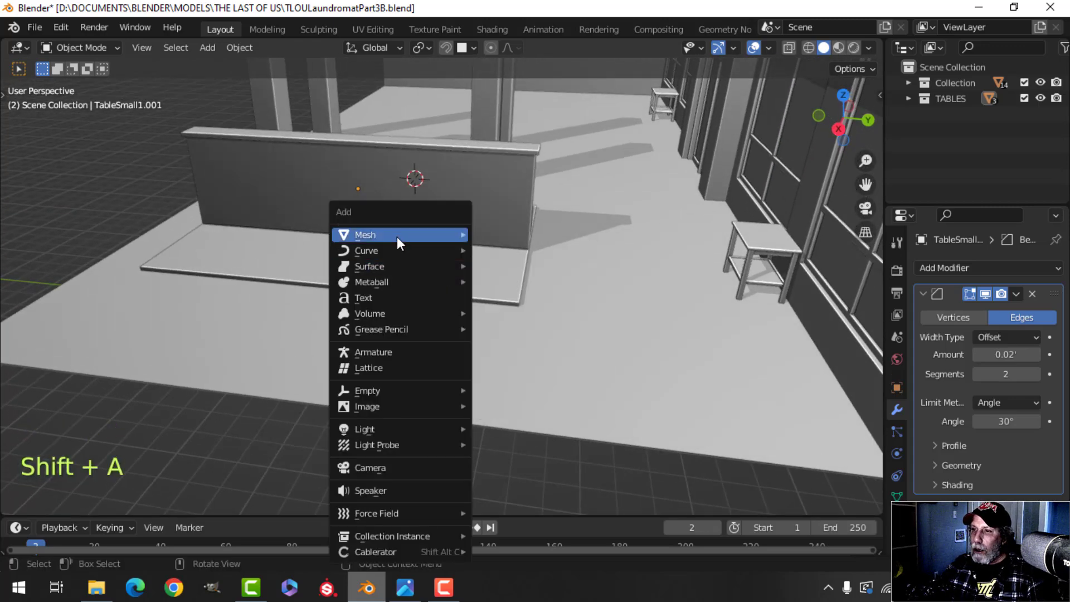
pyautogui.moveTo(397, 236)
pyautogui.click(505, 250)
pyautogui.press('Tab')
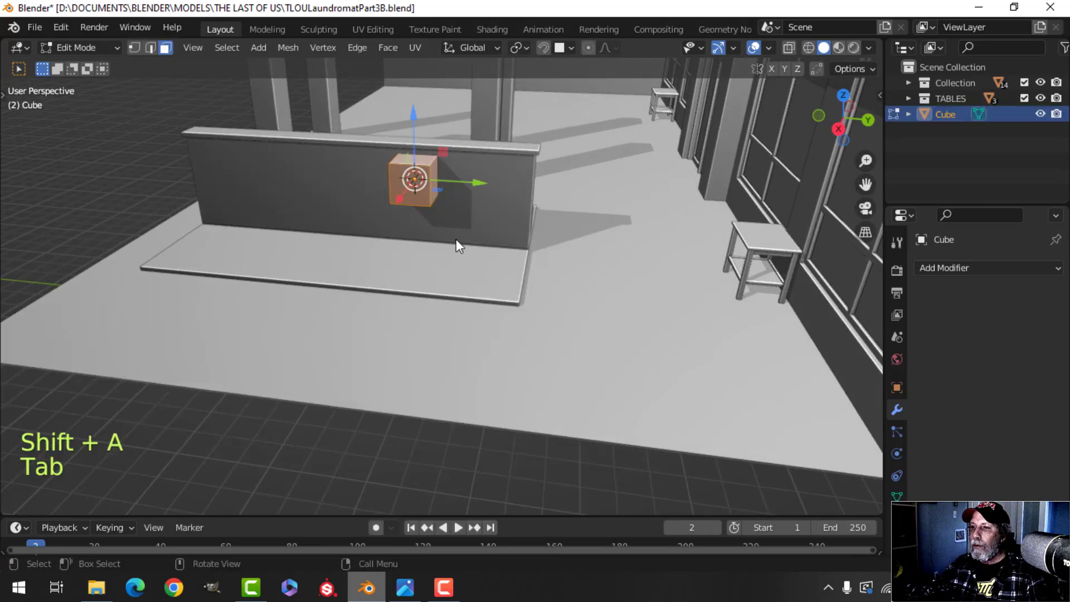
pyautogui.press('s')
pyautogui.click(531, 248)
# Move the cube mesh out in front of the divider toward the slab's end and scale it by 1.04.
pyautogui.moveTo(530, 249); pyautogui.dragTo(404, 209, button='middle')
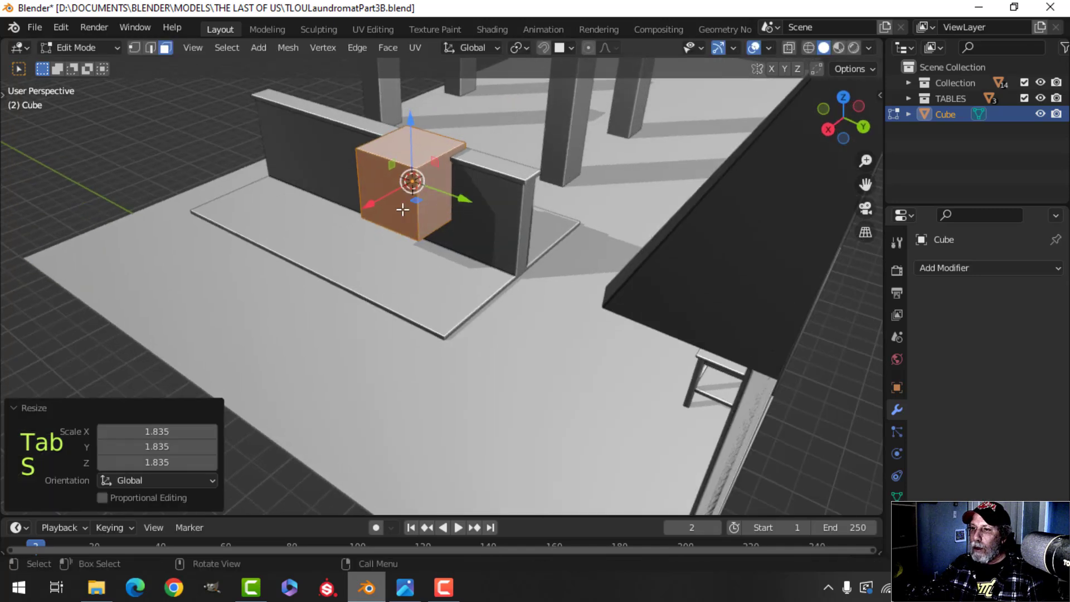
pyautogui.moveTo(374, 207); pyautogui.dragTo(345, 228)
pyautogui.moveTo(430, 223); pyautogui.dragTo(478, 242)
pyautogui.press('s')
pyautogui.click(504, 257)
pyautogui.moveTo(504, 256); pyautogui.dragTo(424, 251, button='middle')
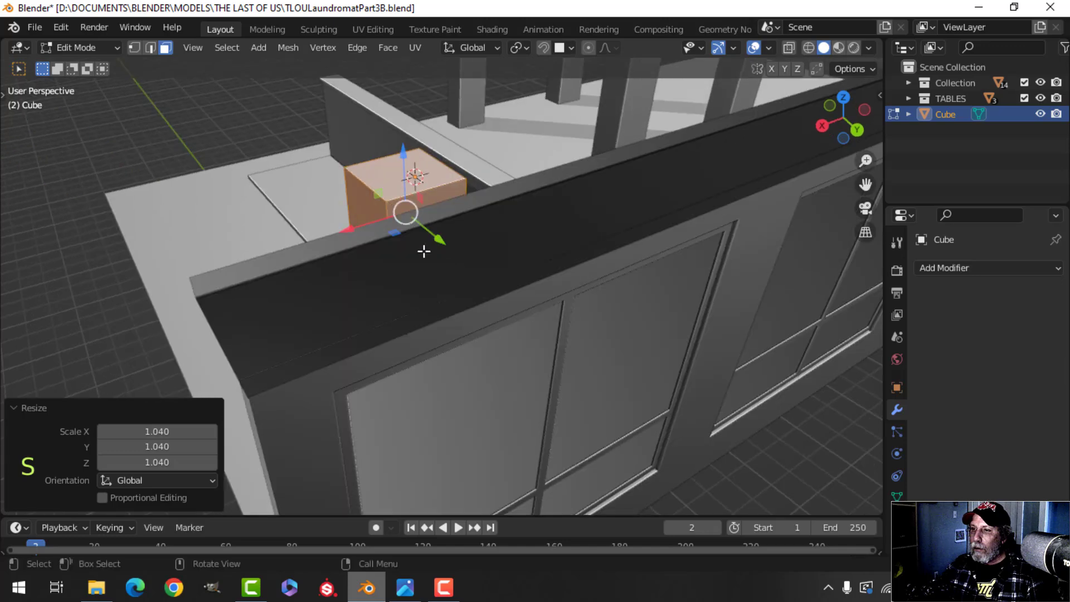
pyautogui.moveTo(358, 225); pyautogui.dragTo(342, 230)
# Lower the cube onto the base slab, adjust its placement there and return to Object Mode.
pyautogui.moveTo(342, 230); pyautogui.dragTo(474, 229, button='middle')
pyautogui.scroll(3, 495, 223)
pyautogui.moveTo(458, 136); pyautogui.dragTo(458, 218)
pyautogui.moveTo(459, 217); pyautogui.dragTo(603, 285, button='middle')
pyautogui.moveTo(603, 285); pyautogui.dragTo(582, 279)
pyautogui.moveTo(583, 278); pyautogui.dragTo(527, 265, button='middle')
pyautogui.scroll(-5, 566, 260)
pyautogui.press('Tab')
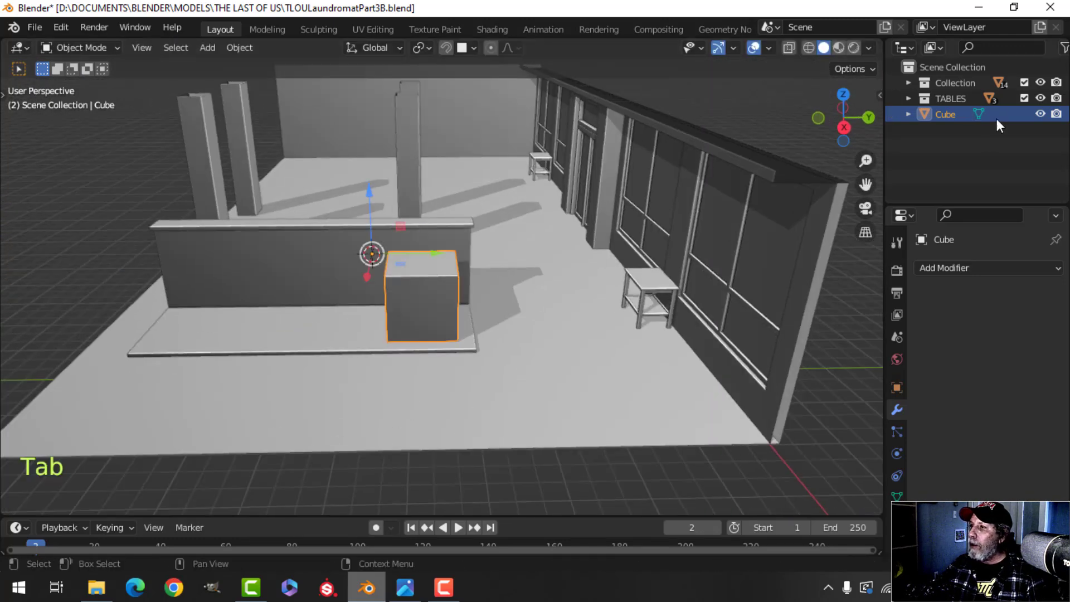
# Unhide the person scale reference and move it beside the cube at the slab's end.
pyautogui.click(907, 84)
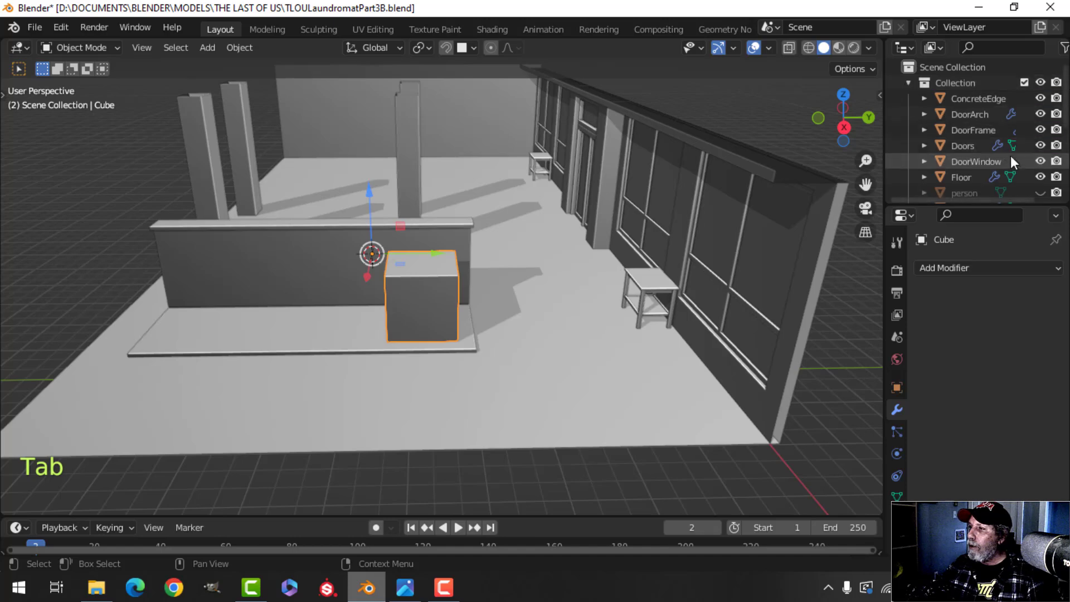
pyautogui.moveTo(645, 236); pyautogui.dragTo(551, 258, button='middle')
pyautogui.click(550, 256)
pyautogui.press('KP_Decimal')
pyautogui.moveTo(441, 418); pyautogui.dragTo(374, 445)
pyautogui.moveTo(477, 459); pyautogui.dragTo(433, 428)
pyautogui.moveTo(431, 430); pyautogui.dragTo(537, 307, button='middle')
pyautogui.scroll(3, 556, 331)
pyautogui.hotkey('alt', 'a')
pyautogui.keyDown('shift'); pyautogui.moveTo(469, 281); pyautogui.dragTo(343, 346, button='middle'); pyautogui.keyUp('shift')
# Resize the cube's whole mesh against the person reference and clear the selection.
pyautogui.click(427, 286)
pyautogui.press('Tab')
pyautogui.press('a')
pyautogui.press('s')
pyautogui.click(466, 296)
pyautogui.hotkey('alt', 'a')
# Cut a horizontal edge loop just below the cube's top and bevel it into a narrow band.
pyautogui.scroll(3, 335, 306)
pyautogui.scroll(-3, 361, 361)
pyautogui.scroll(2, 411, 351)
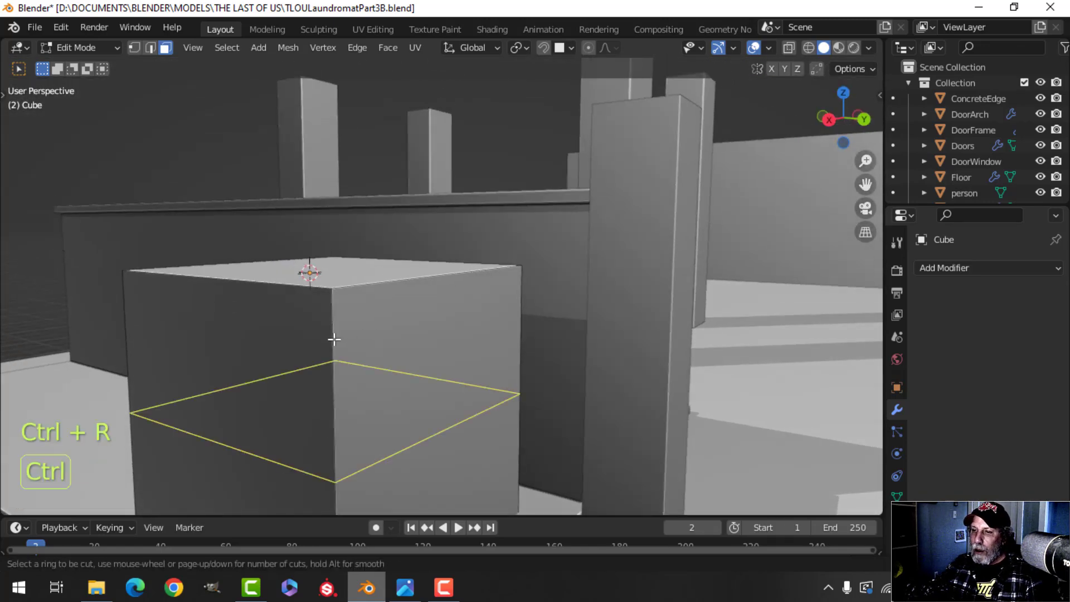
pyautogui.click(333, 339)
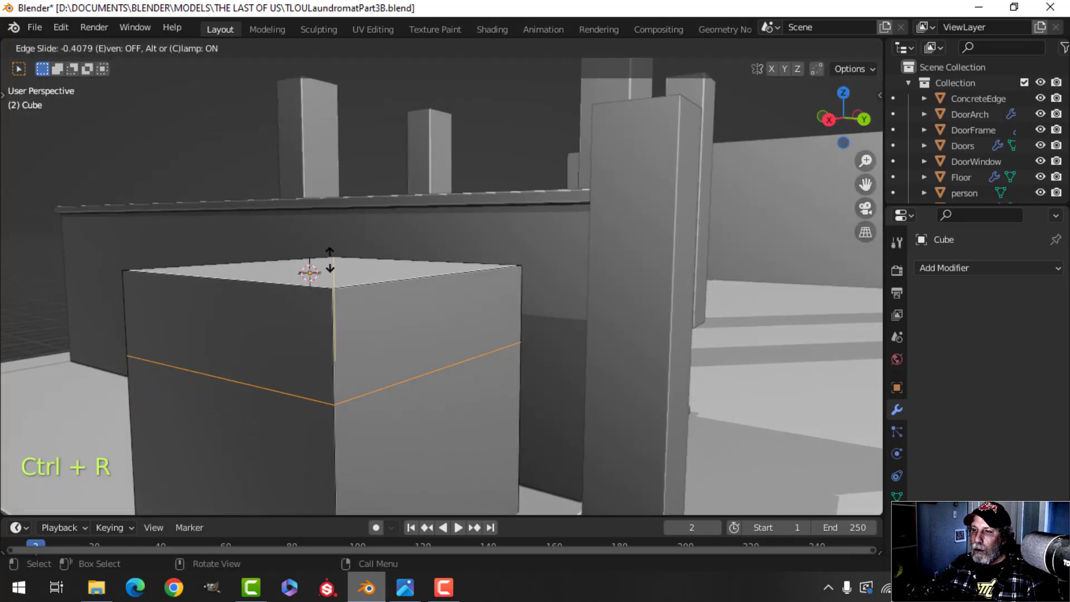
pyautogui.click(332, 180)
pyautogui.keyDown('shift'); pyautogui.moveTo(385, 282); pyautogui.dragTo(425, 386, button='middle'); pyautogui.keyUp('shift')
pyautogui.scroll(3, 413, 301)
pyautogui.click(479, 391)
# Extrude the narrow band in place, shrink it inward to form the lid groove, and return to Object Mode.
pyautogui.scroll(-3, 446, 389)
pyautogui.press('e')
pyautogui.rightClick(425, 387)
pyautogui.hotkey('alt', 's')
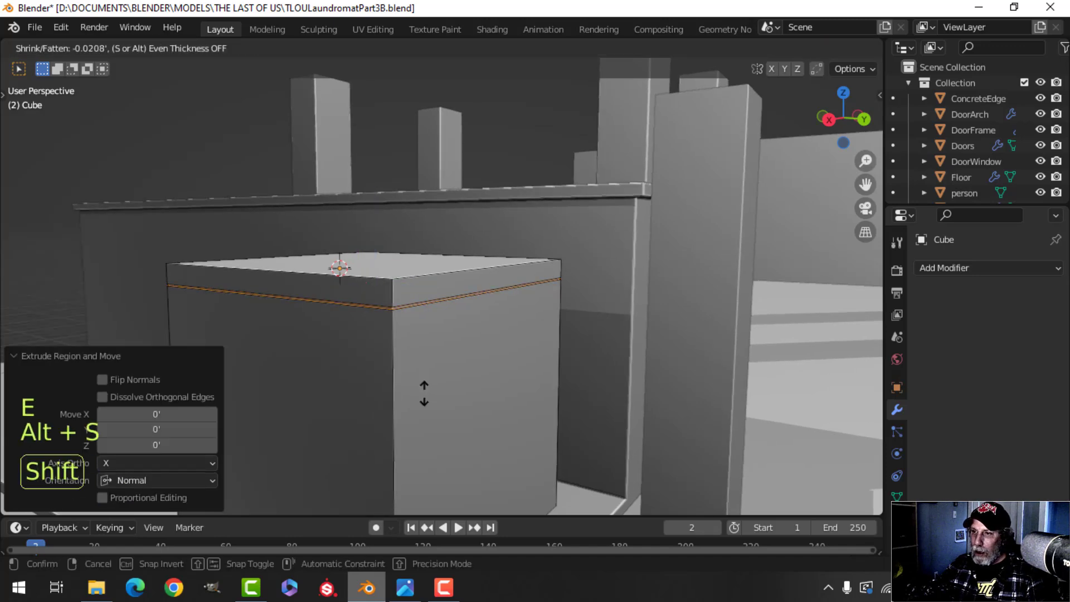
pyautogui.click(424, 413)
pyautogui.hotkey('alt', 'a')
pyautogui.scroll(3, 427, 382)
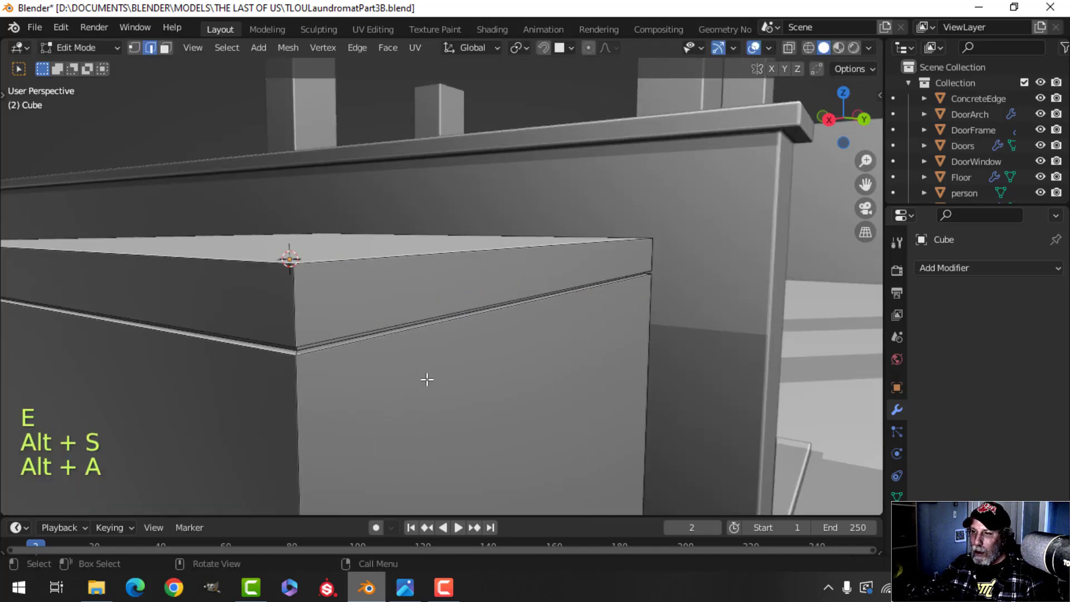
pyautogui.scroll(-3, 441, 363)
pyautogui.press('Tab')
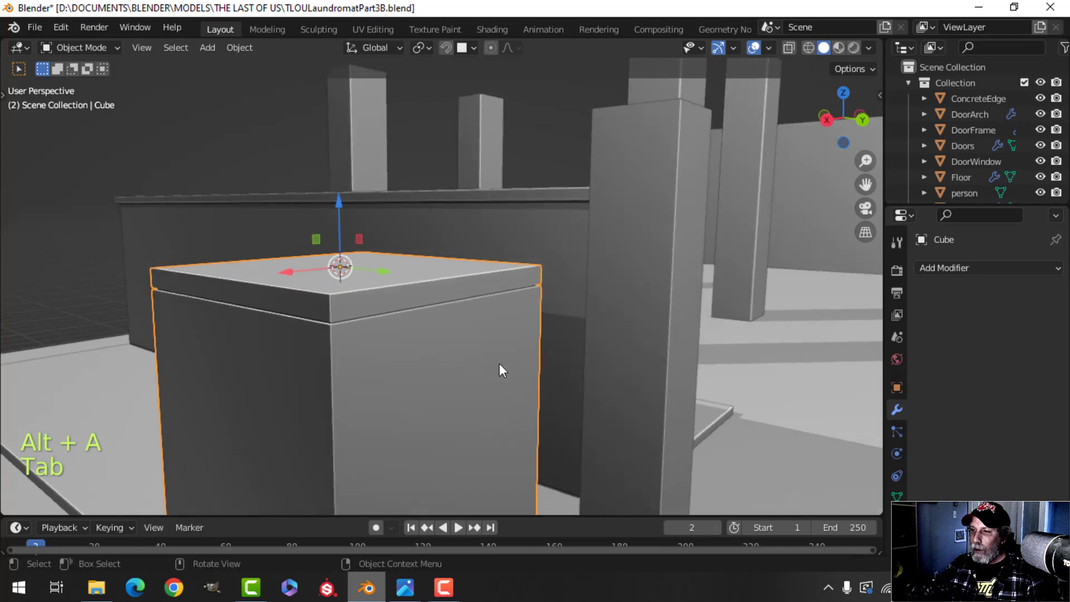
# Add a Bevel modifier to the washer cube with a 0.02' amount and 2 segments, and deselect it.
pyautogui.click(965, 268)
pyautogui.click(763, 330)
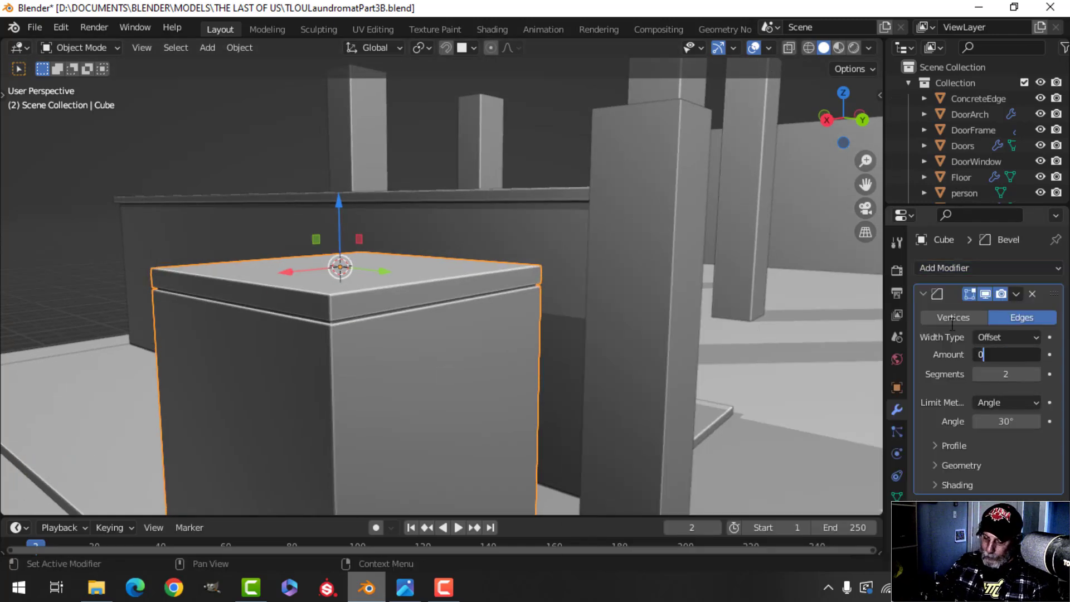
pyautogui.press('Return')
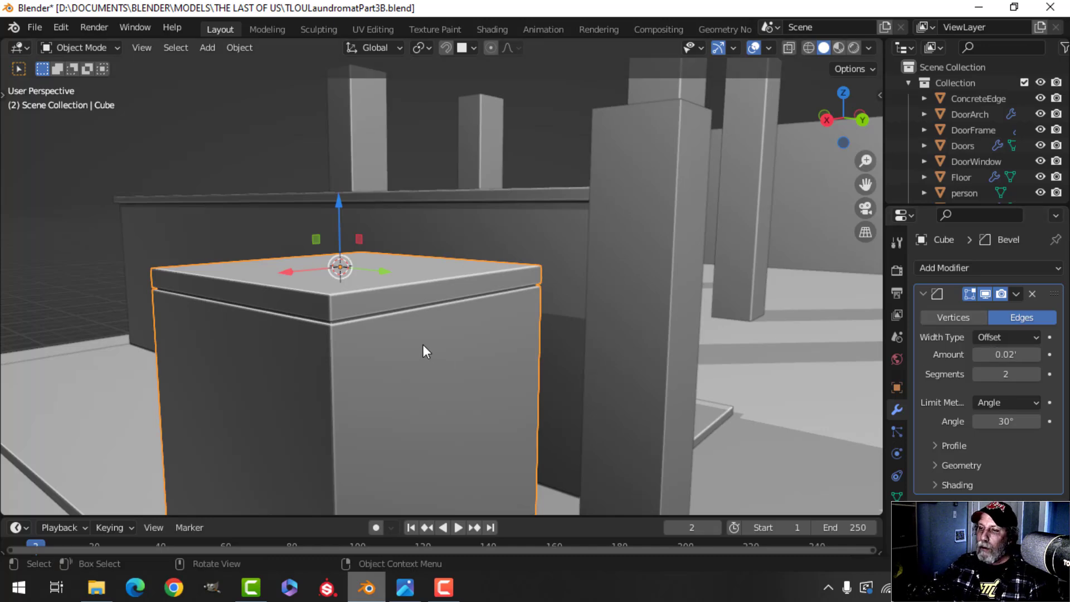
pyautogui.scroll(-3, 426, 349)
pyautogui.hotkey('alt', 'a')
# Cut a vertical edge loop through the washer near its rear side, parallel to the divider wall.
pyautogui.scroll(2, 451, 329)
pyautogui.moveTo(466, 325); pyautogui.dragTo(412, 360, button='middle')
pyautogui.scroll(3, 426, 339)
pyautogui.moveTo(413, 359); pyautogui.dragTo(394, 360, button='middle')
pyautogui.moveTo(407, 359); pyautogui.dragTo(393, 326, button='middle')
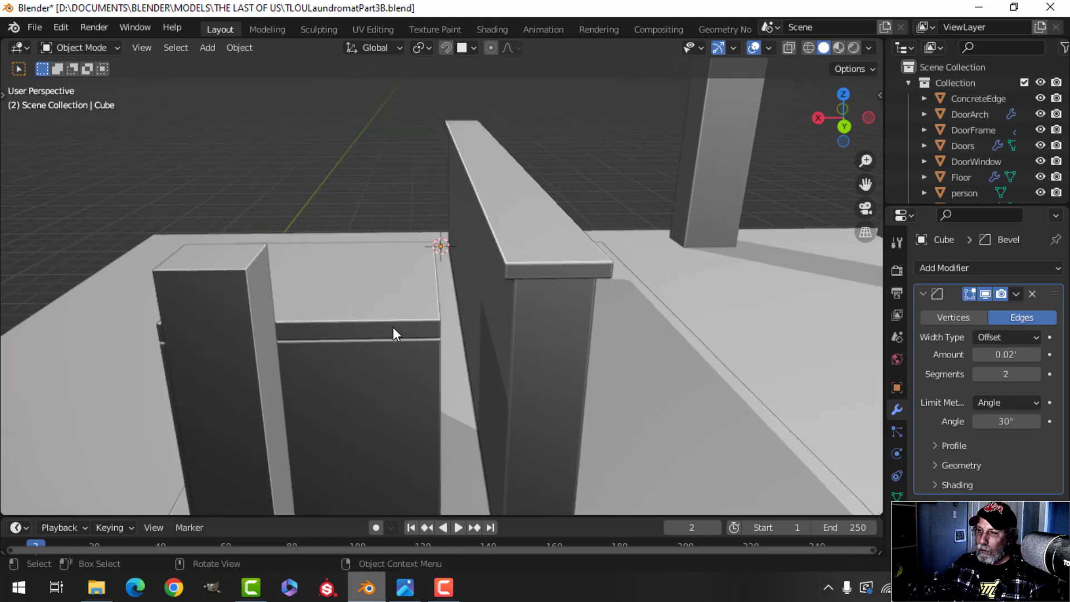
pyautogui.press('Tab')
pyautogui.hotkey('ctrl', 'r')
pyautogui.click(396, 326)
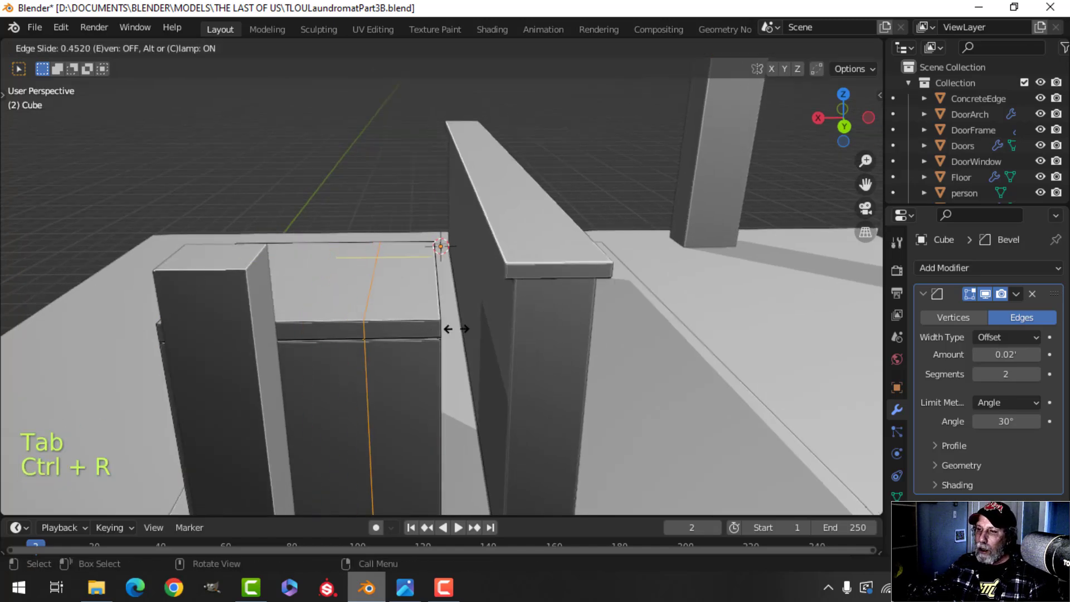
pyautogui.click(474, 330)
pyautogui.hotkey('alt', 'a')
# Extrude the washer's rear top face up about 1.02' to form the back panel.
pyautogui.keyDown('shift'); pyautogui.moveTo(475, 328); pyautogui.dragTo(485, 370, button='middle'); pyautogui.keyUp('shift')
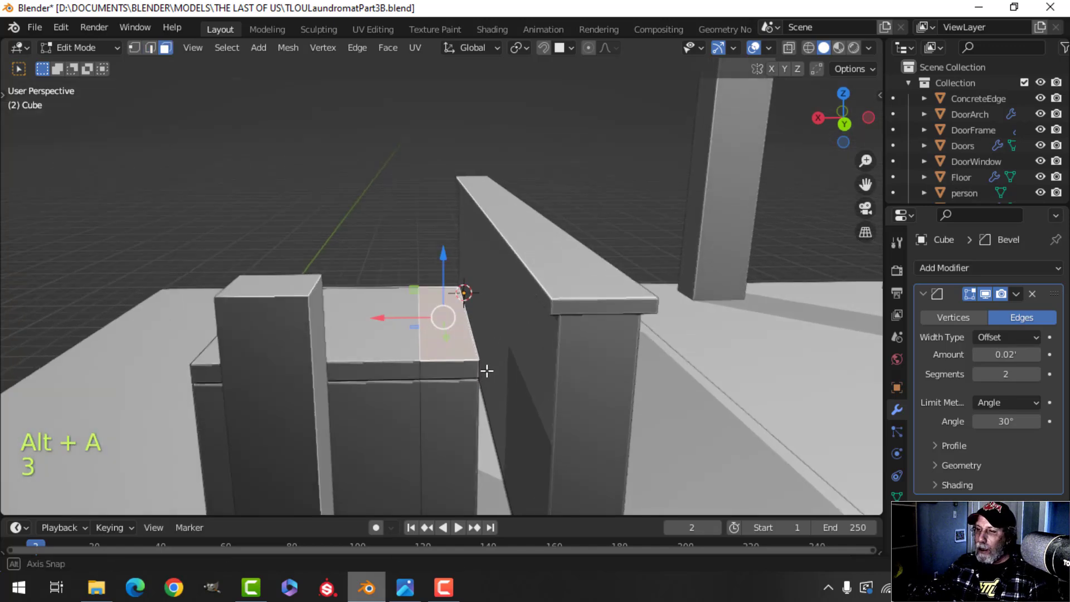
pyautogui.press('e')
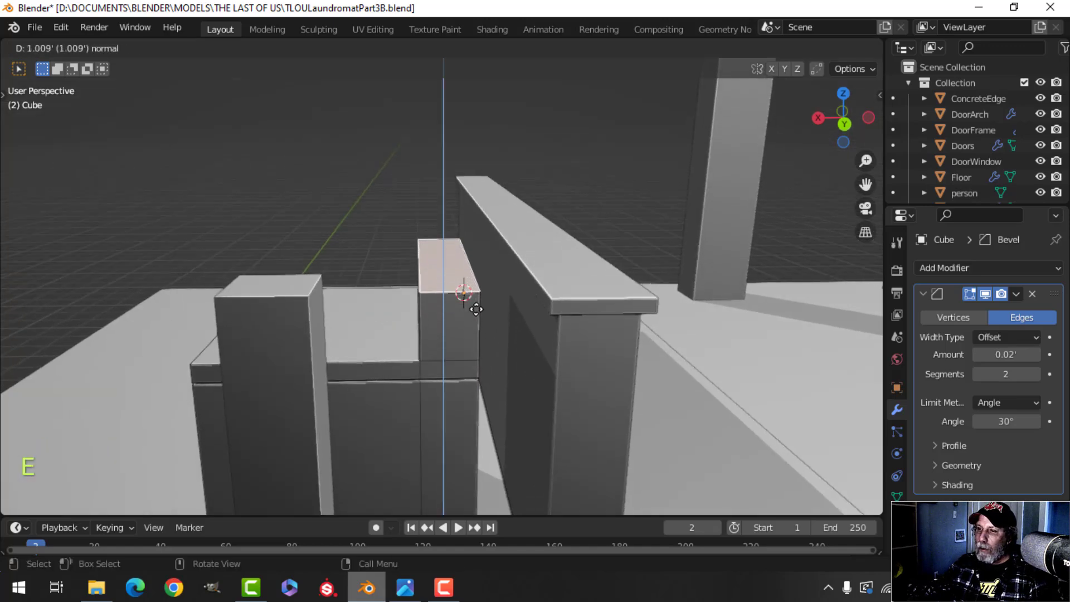
pyautogui.click(476, 310)
pyautogui.moveTo(467, 297); pyautogui.dragTo(511, 329, button='middle')
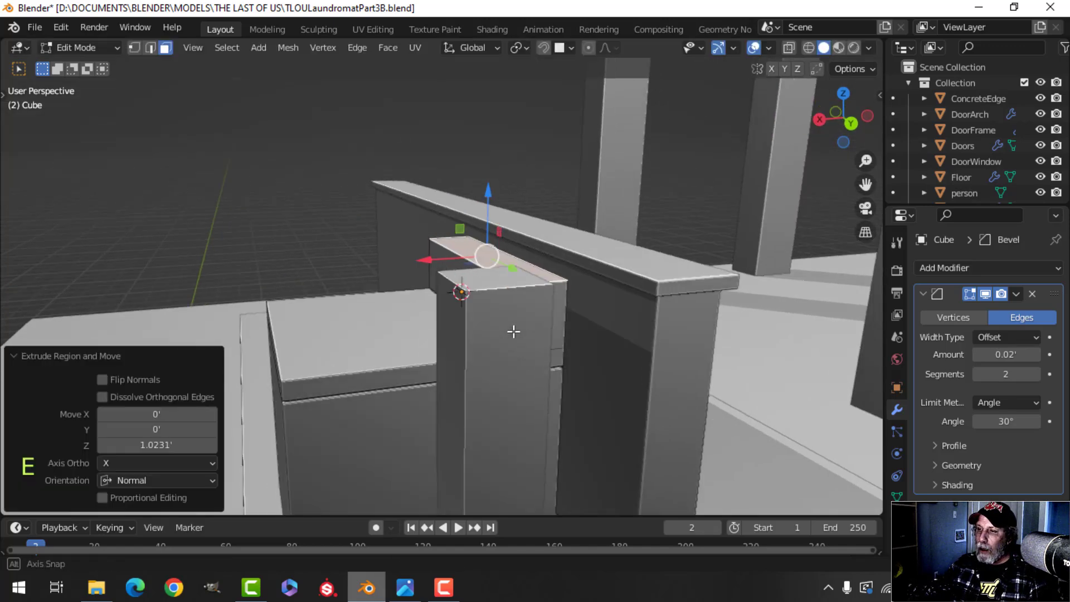
# Following TLOU_laundry.jpg, move the back panel's top front edge toward the divider to slope its face, and leave Edit Mode.
pyautogui.click(404, 588)
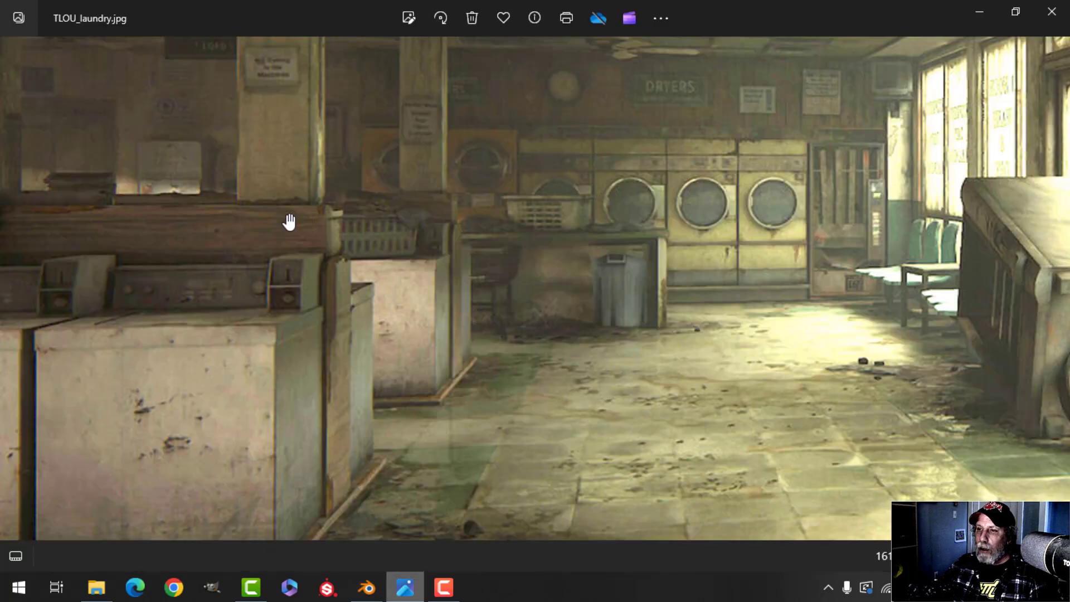
pyautogui.click(366, 588)
pyautogui.moveTo(487, 399); pyautogui.dragTo(595, 411, button='middle')
pyautogui.keyDown('shift'); pyautogui.moveTo(612, 357); pyautogui.dragTo(515, 399, button='middle'); pyautogui.keyUp('shift')
pyautogui.scroll(2, 516, 404)
pyautogui.press('2')
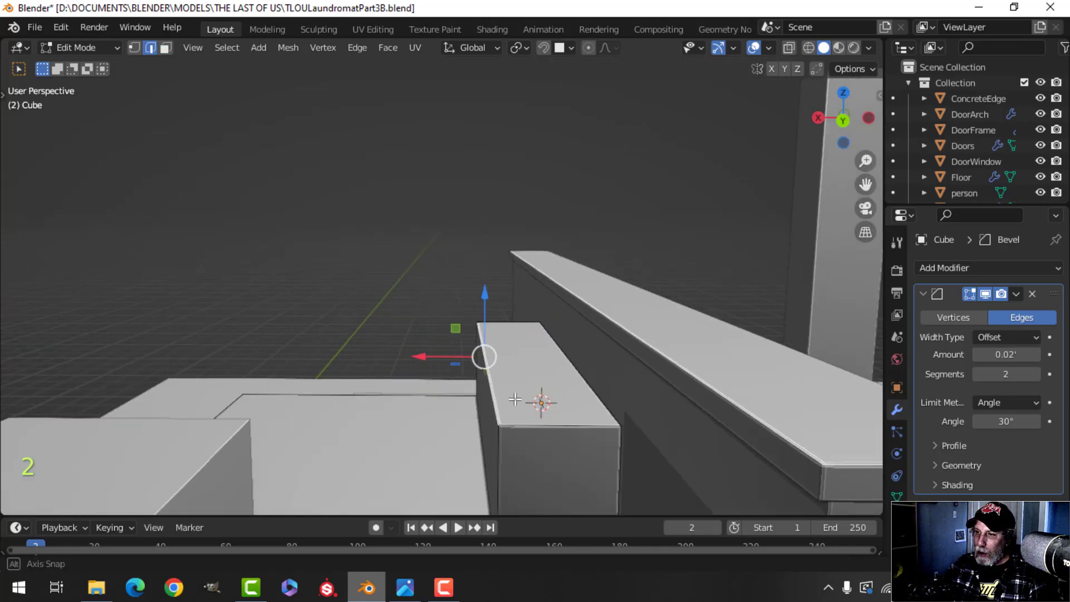
pyautogui.moveTo(437, 364); pyautogui.dragTo(482, 367)
pyautogui.press('Tab')
# Hide the person scale reference standing beside the washer.
pyautogui.scroll(-5, 408, 401)
pyautogui.hotkey('alt', 'a')
pyautogui.moveTo(408, 401); pyautogui.dragTo(548, 378, button='middle')
pyautogui.click(633, 390)
pyautogui.press('h')
# Open the divider wall for mesh editing in a right orthographic wireframe view.
pyautogui.scroll(3, 621, 393)
pyautogui.click(684, 342)
pyautogui.press('Tab')
pyautogui.moveTo(684, 342); pyautogui.dragTo(651, 348, button='middle')
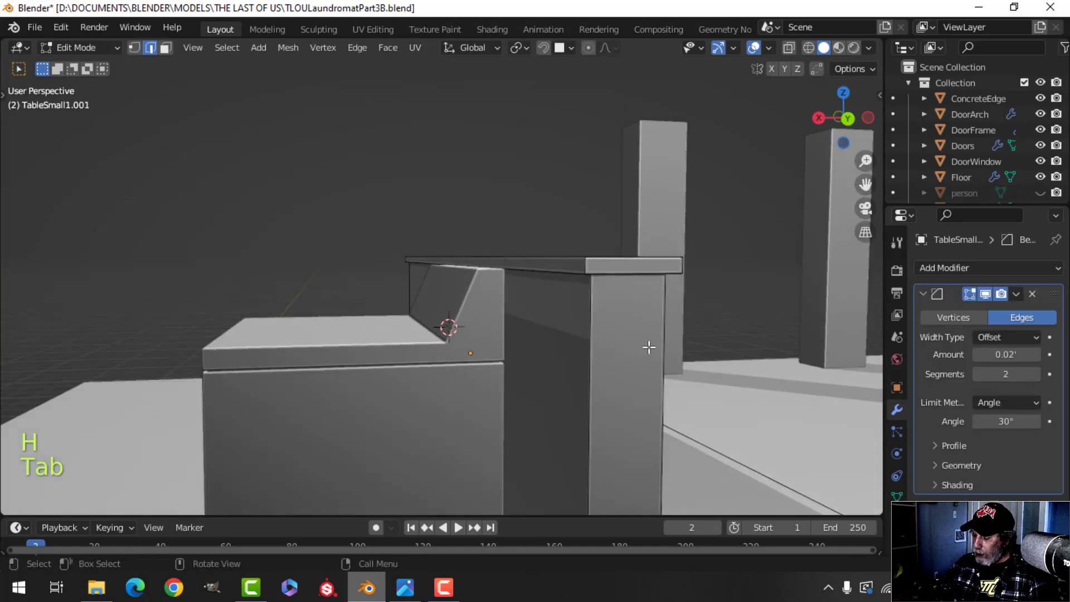
pyautogui.press('KP_3')
pyautogui.press('z')
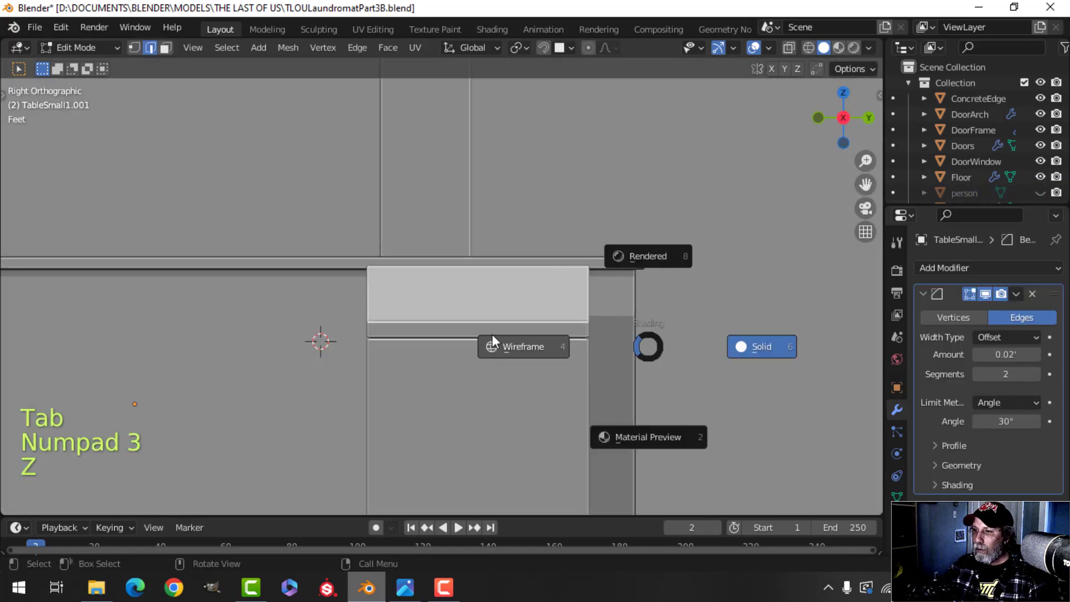
pyautogui.click(513, 342)
pyautogui.keyDown('shift'); pyautogui.moveTo(513, 342); pyautogui.dragTo(531, 368, button='middle'); pyautogui.keyUp('shift')
# Box-select the divider's cap, raise it about 0.76' along Z, and return to solid shading in Object Mode.
pyautogui.press('b')
pyautogui.moveTo(151, 256); pyautogui.dragTo(688, 310)
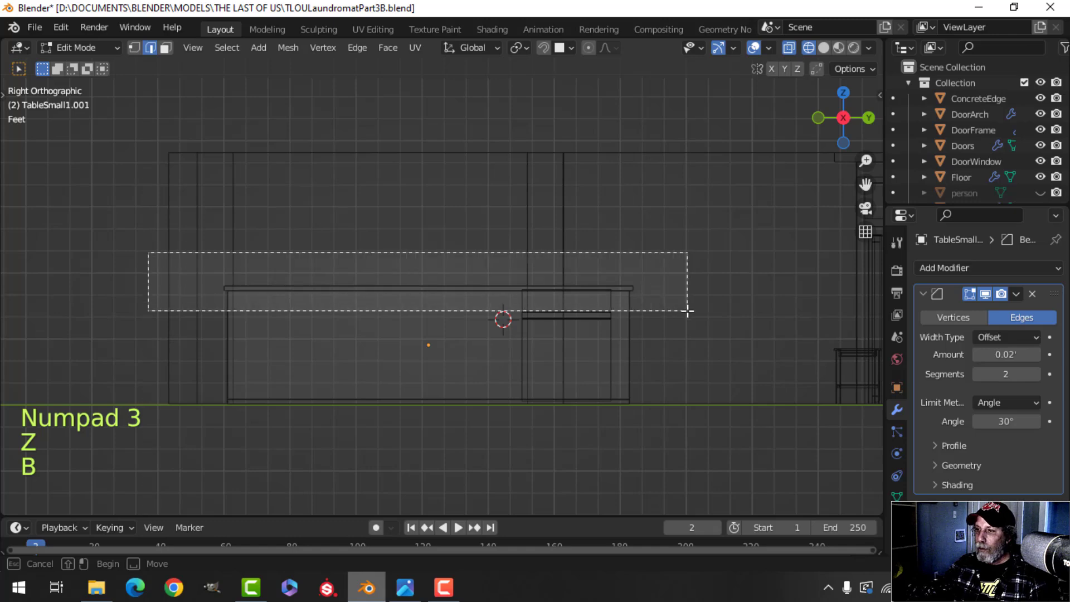
pyautogui.scroll(2, 556, 308)
pyautogui.scroll(2, 510, 319)
pyautogui.press('g')
pyautogui.press('z')
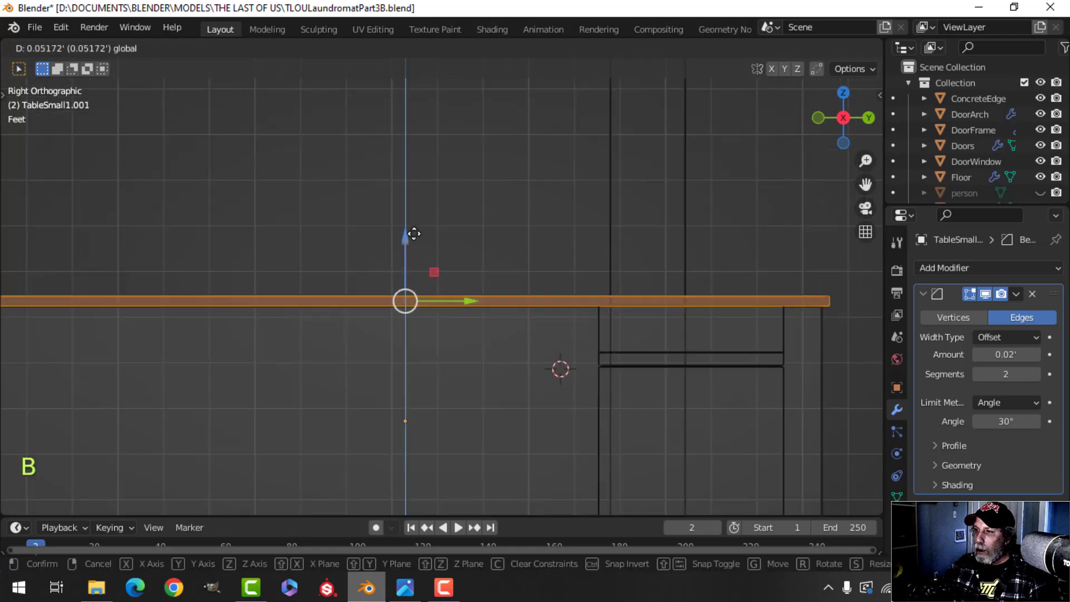
pyautogui.moveTo(418, 204); pyautogui.dragTo(417, 206)
pyautogui.press('z')
pyautogui.click(506, 217)
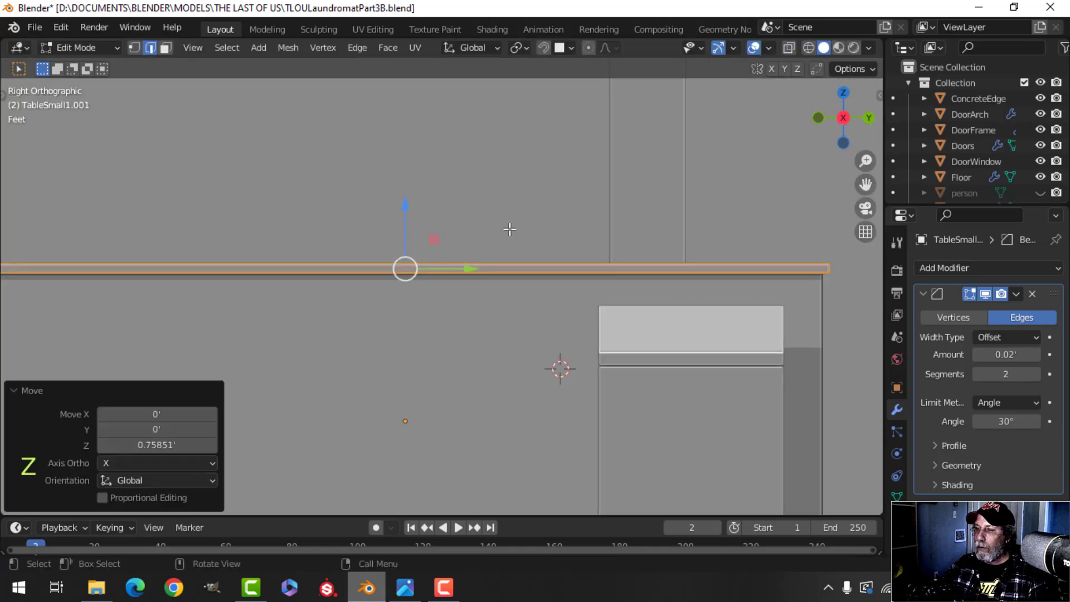
pyautogui.press('Tab')
pyautogui.scroll(-5, 566, 290)
pyautogui.hotkey('alt', 'a')
# Move the washer's whole mesh along X closer to the divider wall, return to Object Mode and deselect it.
pyautogui.moveTo(574, 308); pyautogui.dragTo(336, 310, button='middle')
pyautogui.scroll(4, 486, 335)
pyautogui.click(337, 310)
pyautogui.press('Tab')
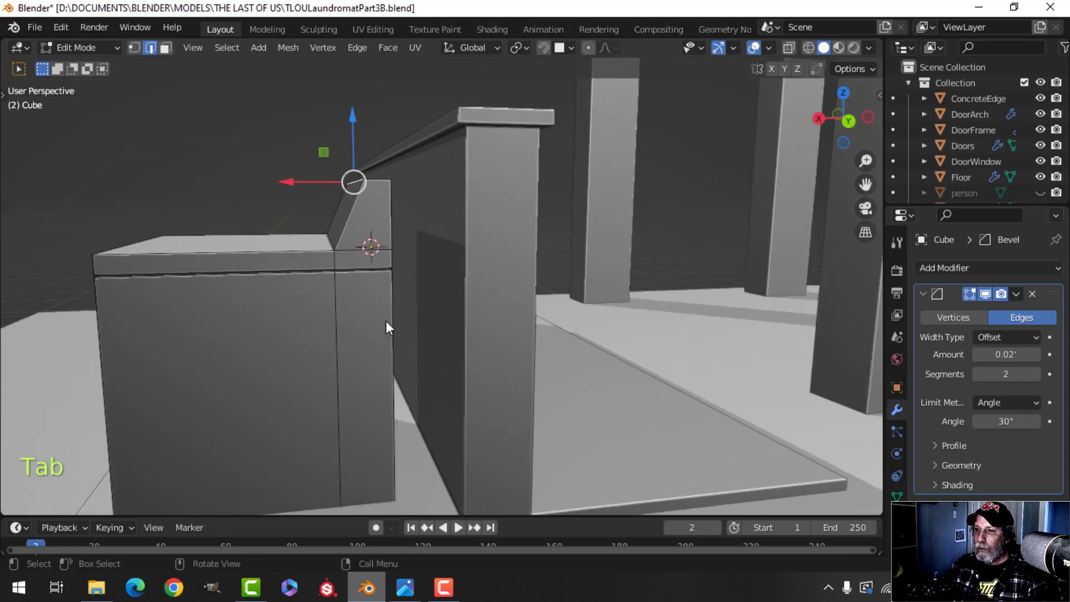
pyautogui.press('a')
pyautogui.moveTo(235, 286); pyautogui.dragTo(265, 285)
pyautogui.press('Tab')
pyautogui.moveTo(284, 297); pyautogui.dragTo(402, 323, button='middle')
pyautogui.hotkey('alt', 'a')
pyautogui.scroll(3, 413, 326)
pyautogui.scroll(-3, 423, 319)
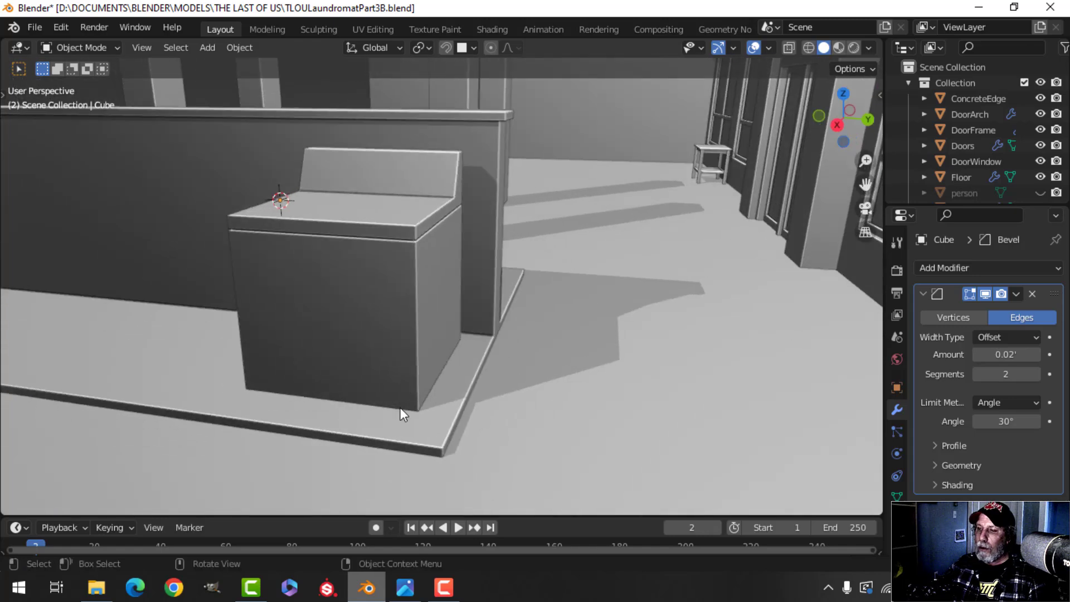
# Examine the coin box beside the washer's control panel in the TLOU_laundry.jpg reference.
pyautogui.hotkey('alt', 'Tab')
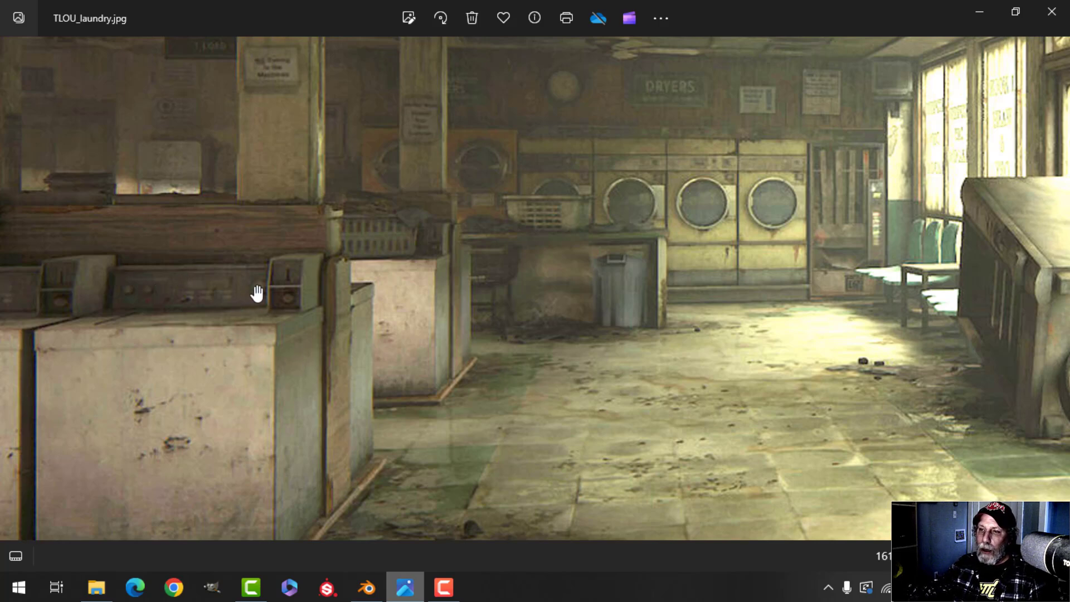
pyautogui.scroll(2, 290, 305)
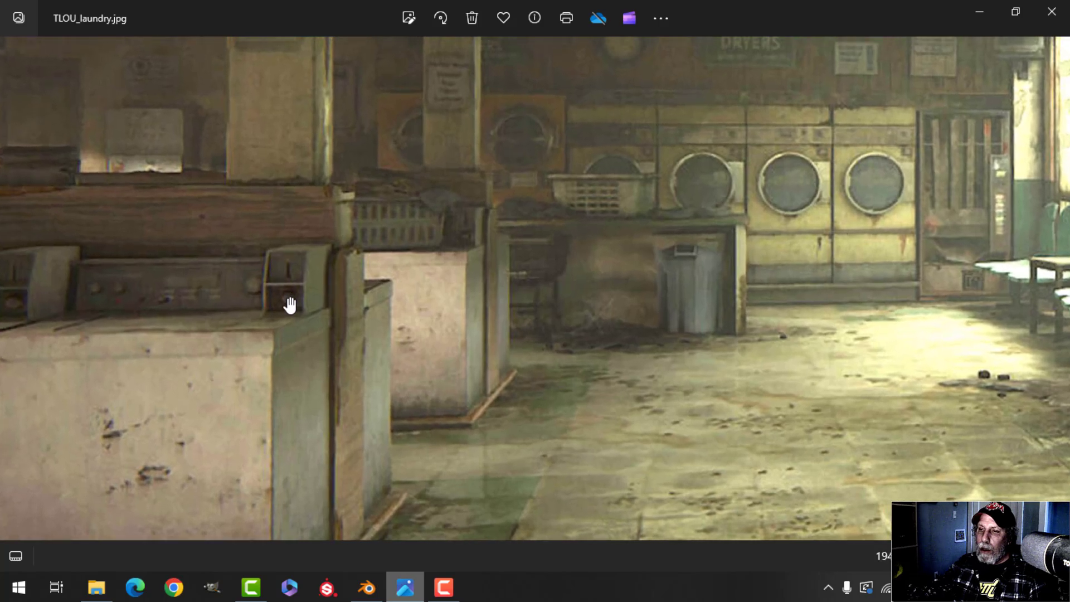
pyautogui.scroll(-1, 290, 314)
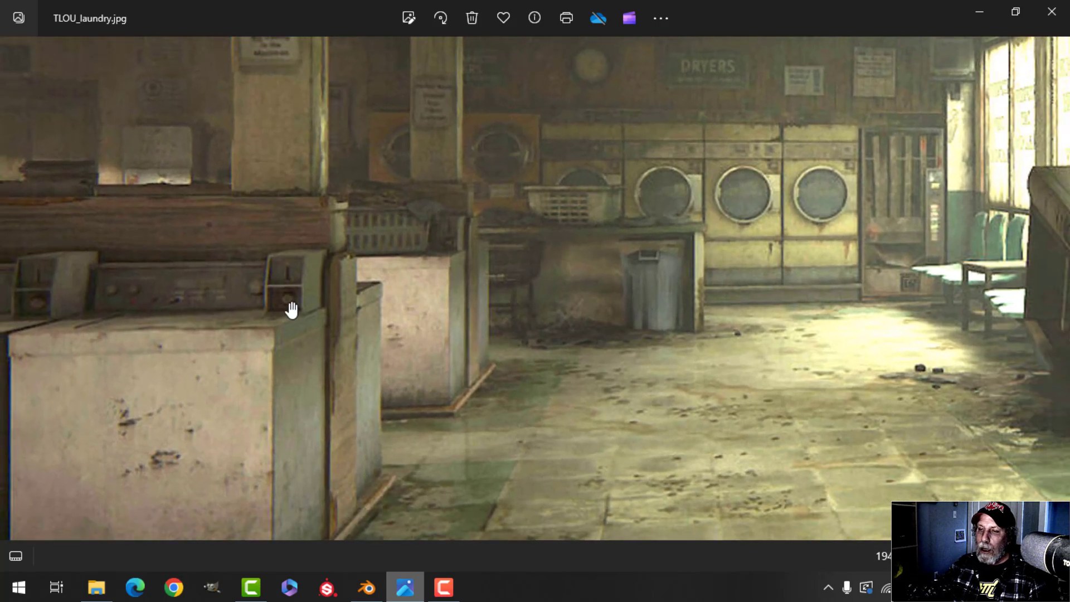
pyautogui.scroll(2, 291, 310)
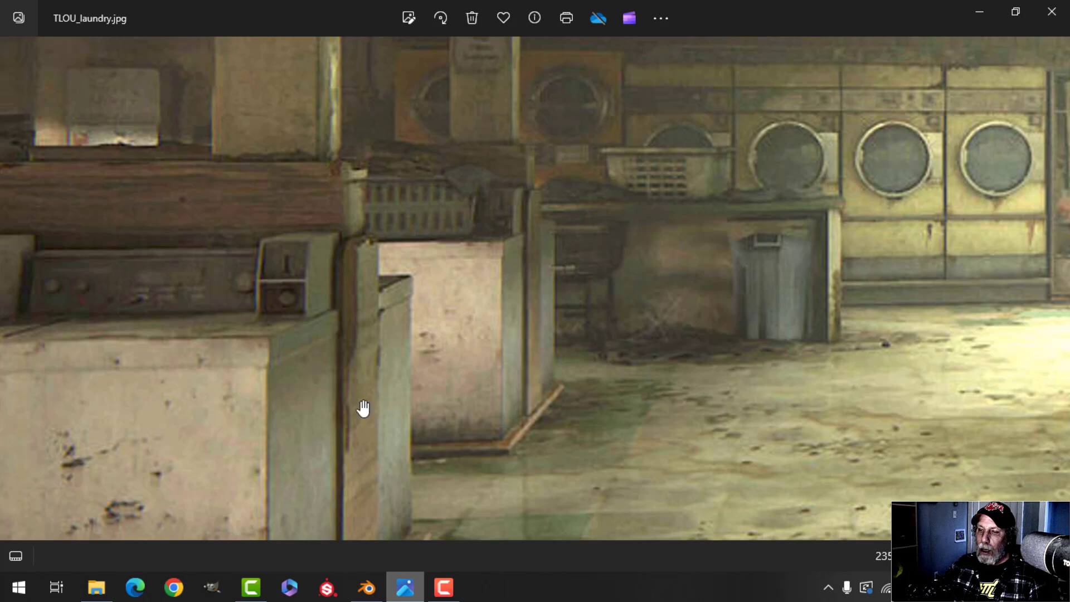
pyautogui.click(374, 590)
# Cut an edge loop from front to back through the washer, near the end where the coin box sits.
pyautogui.keyDown('shift'); pyautogui.moveTo(395, 392); pyautogui.dragTo(429, 357, button='middle'); pyautogui.keyUp('shift')
pyautogui.moveTo(430, 357); pyautogui.dragTo(448, 393, button='middle')
pyautogui.scroll(2, 480, 390)
pyautogui.click(432, 306)
pyautogui.press('Tab')
pyautogui.moveTo(432, 306); pyautogui.dragTo(484, 291, button='middle')
pyautogui.hotkey('alt', 'a')
pyautogui.hotkey('ctrl', 'r')
pyautogui.click(453, 338)
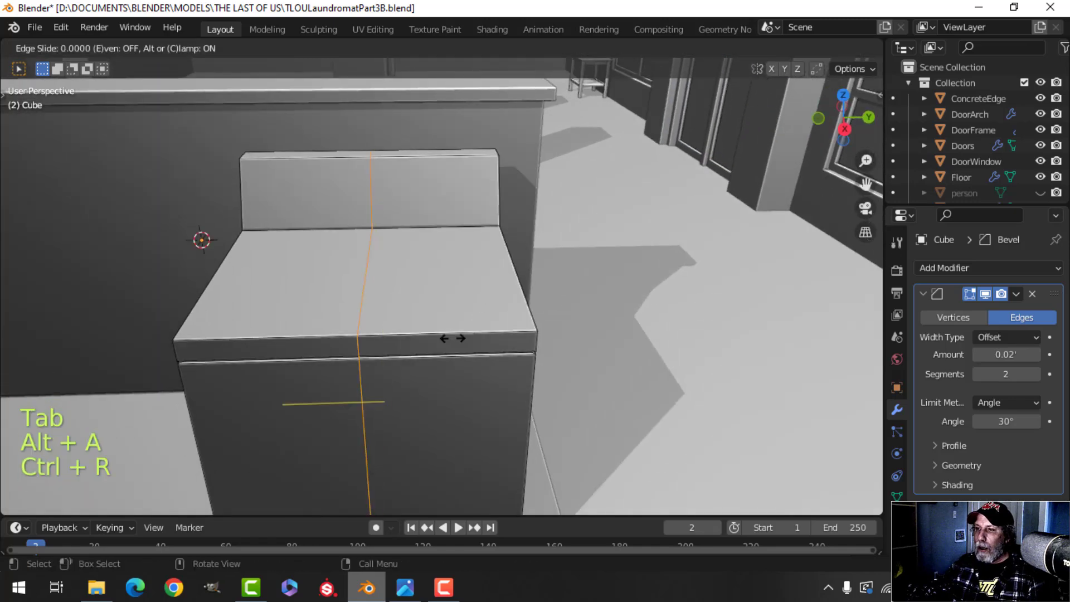
pyautogui.click(566, 340)
pyautogui.moveTo(566, 340); pyautogui.dragTo(448, 345, button='middle')
pyautogui.hotkey('alt', 'a')
# Delete the faces of the washer back panel's short end section, beyond the new edge loop.
pyautogui.press('3')
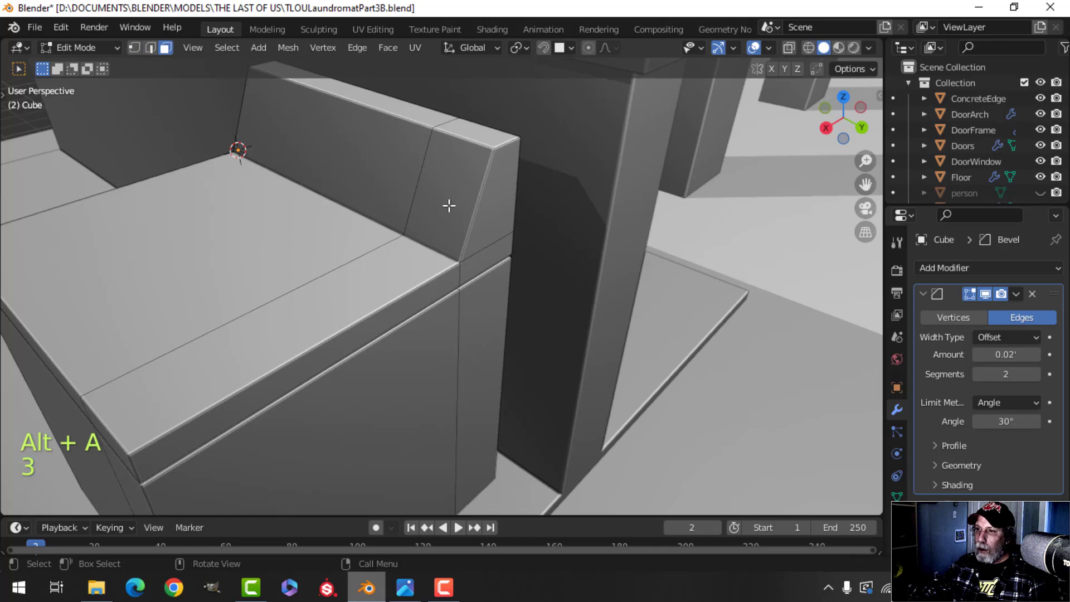
pyautogui.click(449, 206)
pyautogui.moveTo(449, 205); pyautogui.dragTo(451, 239, button='middle')
pyautogui.keyDown('shift'); pyautogui.click(467, 170); pyautogui.keyUp('shift')
pyautogui.moveTo(467, 170); pyautogui.dragTo(384, 142, button='middle')
pyautogui.keyDown('shift'); pyautogui.click(383, 142); pyautogui.keyUp('shift')
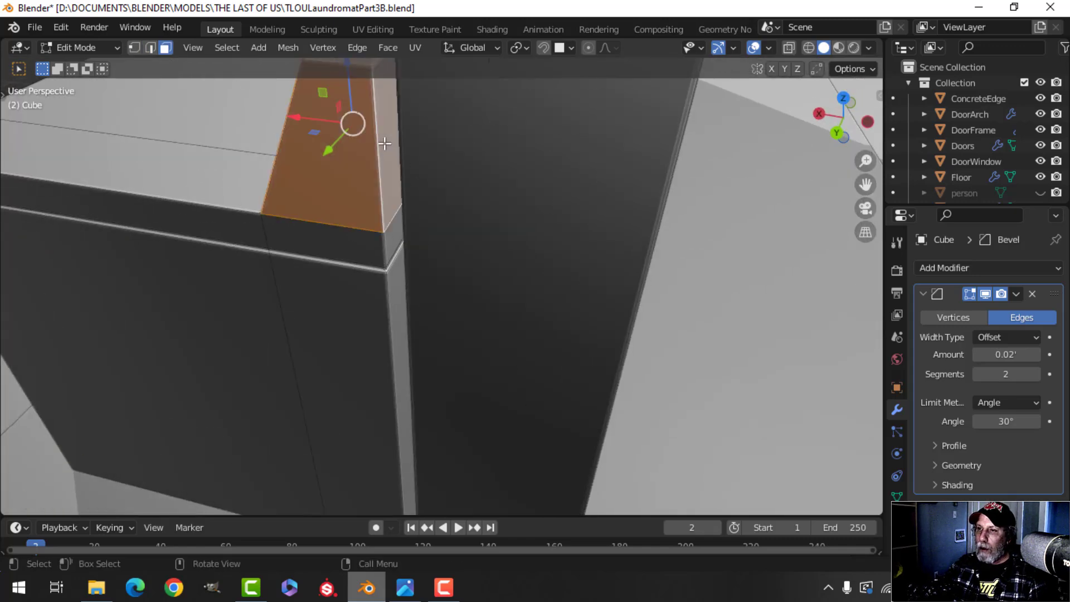
pyautogui.press('x')
pyautogui.click(384, 142)
pyautogui.moveTo(400, 204); pyautogui.dragTo(464, 206, button='middle')
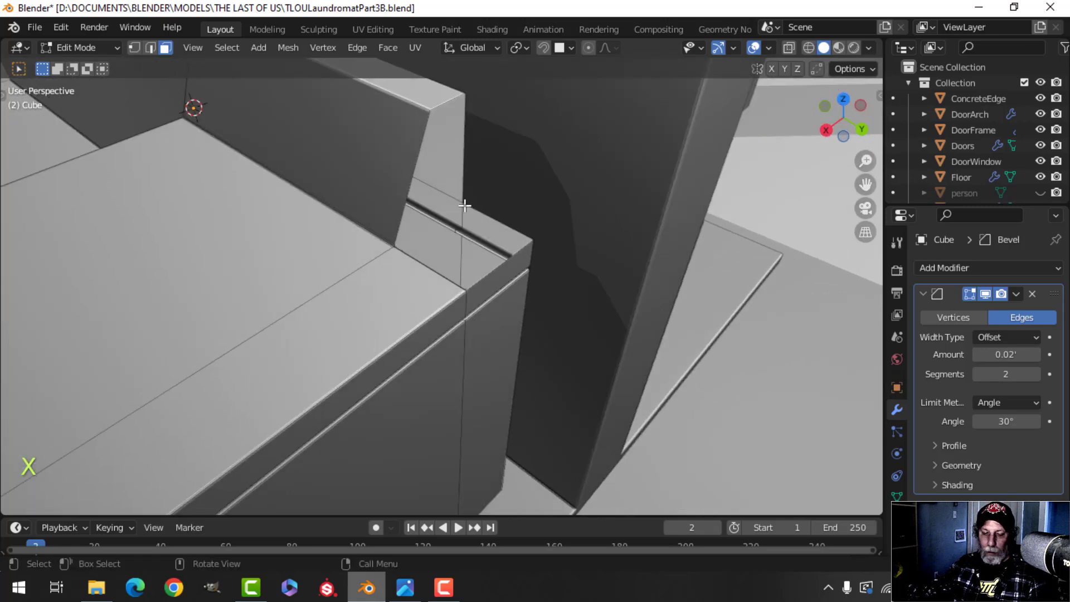
# Fill the open end of the back panel and the gap left in the washer top with new faces.
pyautogui.press('f')
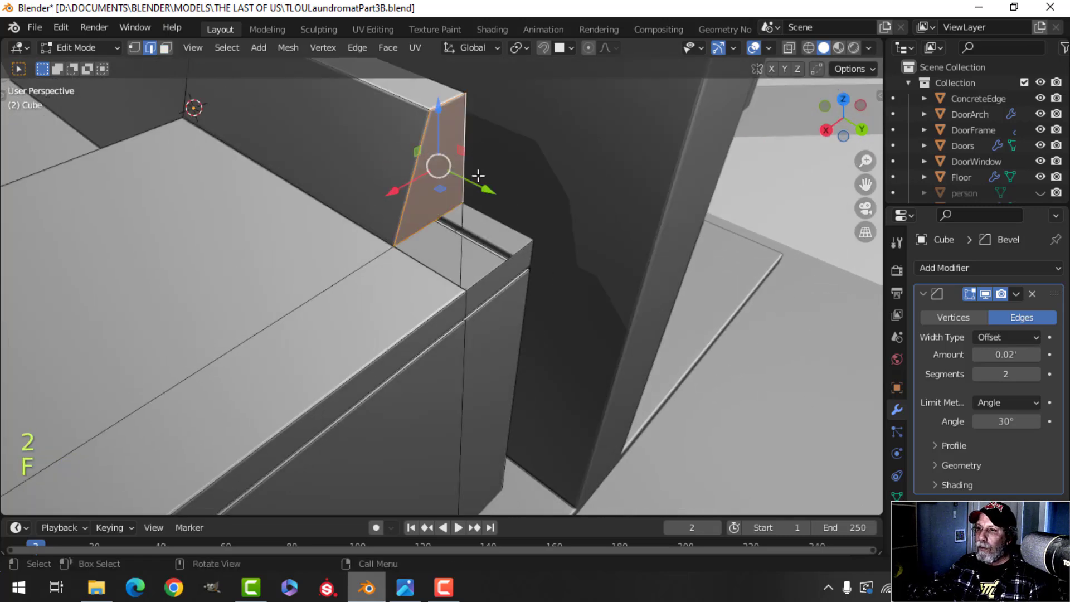
pyautogui.hotkey('alt', 'a')
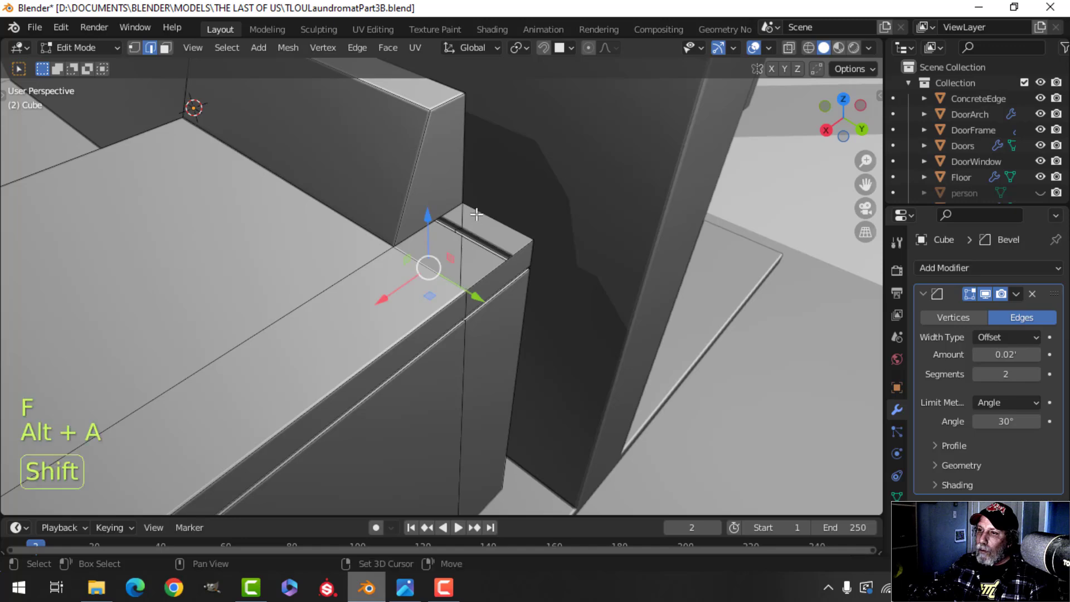
pyautogui.press('f')
pyautogui.hotkey('alt', 'a')
# Duplicate the narrow end strip of the washer's top, raise the copy about 0.15' and move it about -0.83' along X.
pyautogui.moveTo(466, 236); pyautogui.dragTo(446, 310, button='middle')
pyautogui.keyDown('shift'); pyautogui.click(362, 299); pyautogui.keyUp('shift')
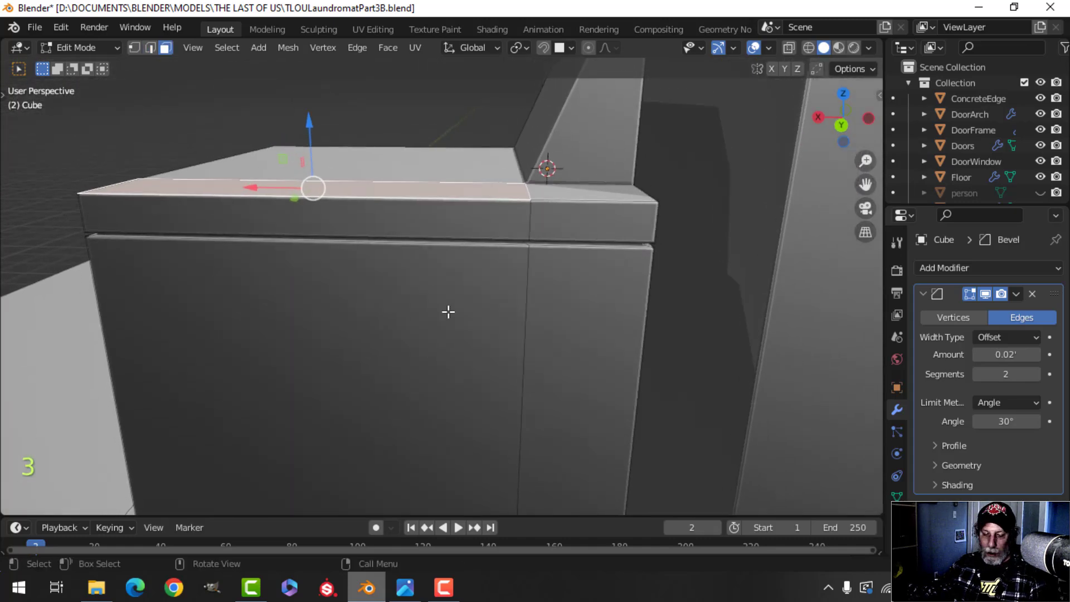
pyautogui.hotkey('shift', 'd')
pyautogui.rightClick(409, 256)
pyautogui.moveTo(312, 131); pyautogui.dragTo(313, 112)
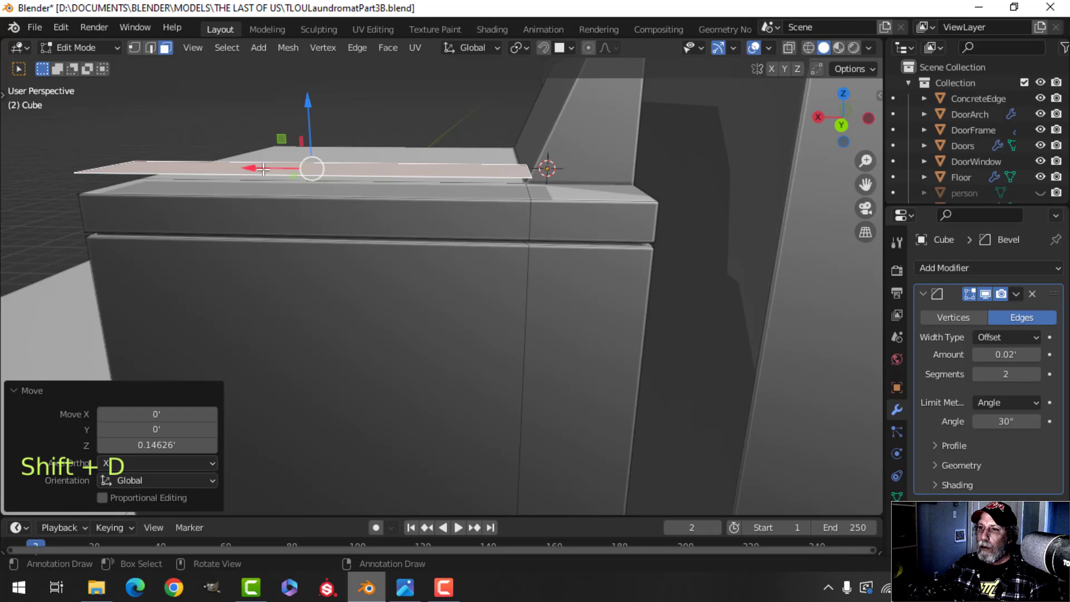
pyautogui.moveTo(263, 168); pyautogui.dragTo(377, 182)
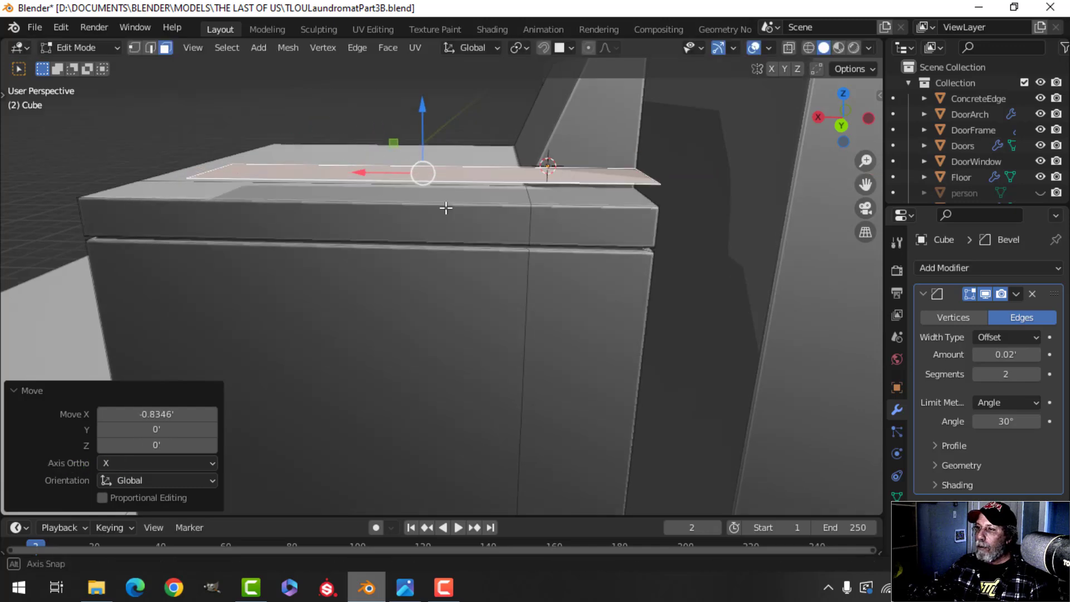
# Separate the duplicated strip into its own object and open that object's mesh for editing.
pyautogui.moveTo(442, 208); pyautogui.dragTo(437, 230, button='middle')
pyautogui.press('p')
pyautogui.click(436, 230)
pyautogui.press('Tab')
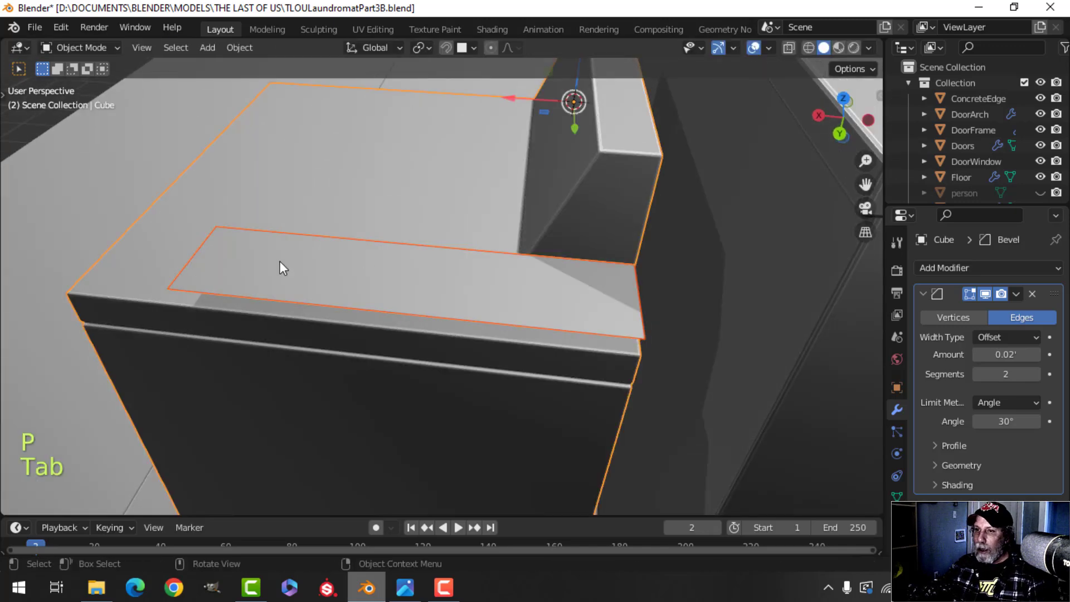
pyautogui.click(256, 272)
pyautogui.press('Tab')
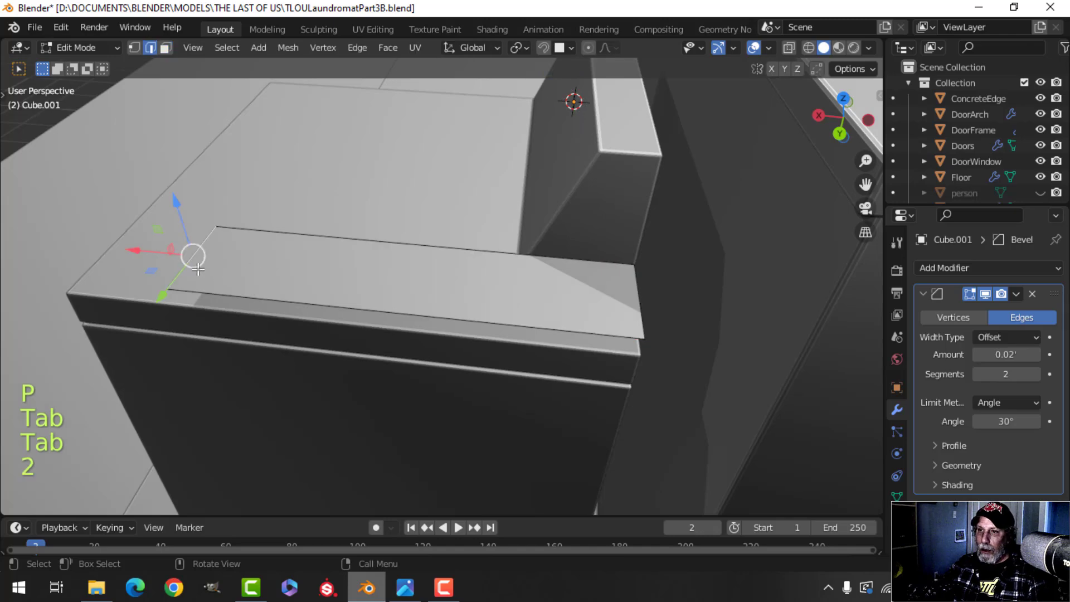
# Shorten the separated strip by moving its end edges along X to the coin box's depth.
pyautogui.moveTo(174, 257); pyautogui.dragTo(182, 259)
pyautogui.moveTo(254, 275); pyautogui.dragTo(255, 275)
pyautogui.moveTo(255, 276); pyautogui.dragTo(545, 207, button='middle')
pyautogui.scroll(-1, 528, 239)
pyautogui.moveTo(581, 246); pyautogui.dragTo(334, 203, button='middle')
# Lower the whole strip about 0.13' onto the washer top and extrude it upward about 1.23' as the coin box.
pyautogui.press('a')
pyautogui.moveTo(476, 245); pyautogui.dragTo(450, 182, button='middle')
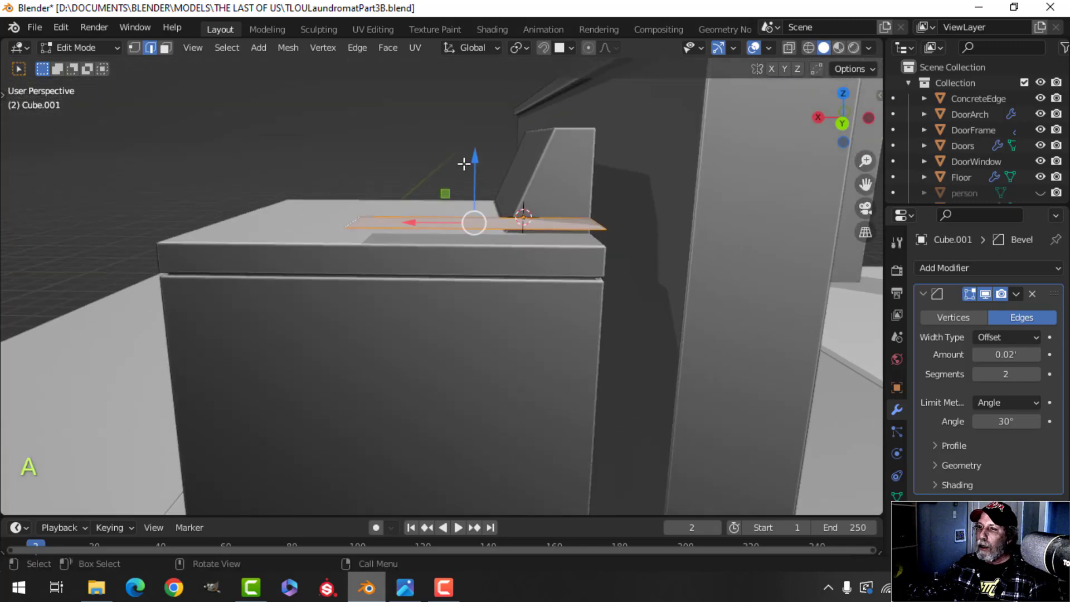
pyautogui.moveTo(471, 158); pyautogui.dragTo(473, 173)
pyautogui.press('e')
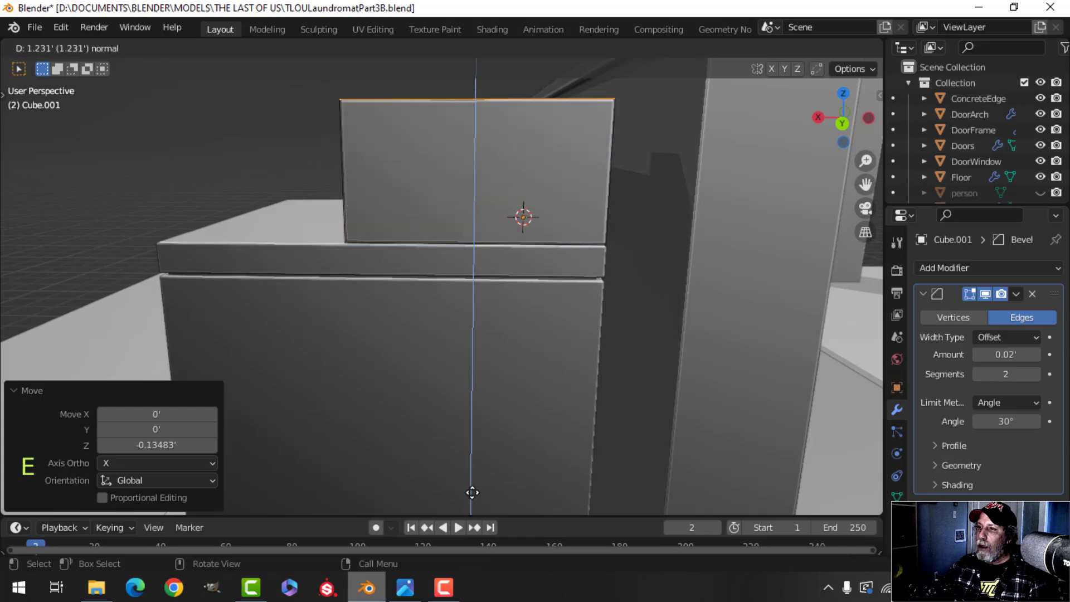
pyautogui.click(473, 490)
# Check the coin box's height in the TLOU_laundry.jpg reference, raise the box's top slightly along Z and deselect it.
pyautogui.moveTo(340, 207); pyautogui.dragTo(469, 186, button='middle')
pyautogui.click(399, 595)
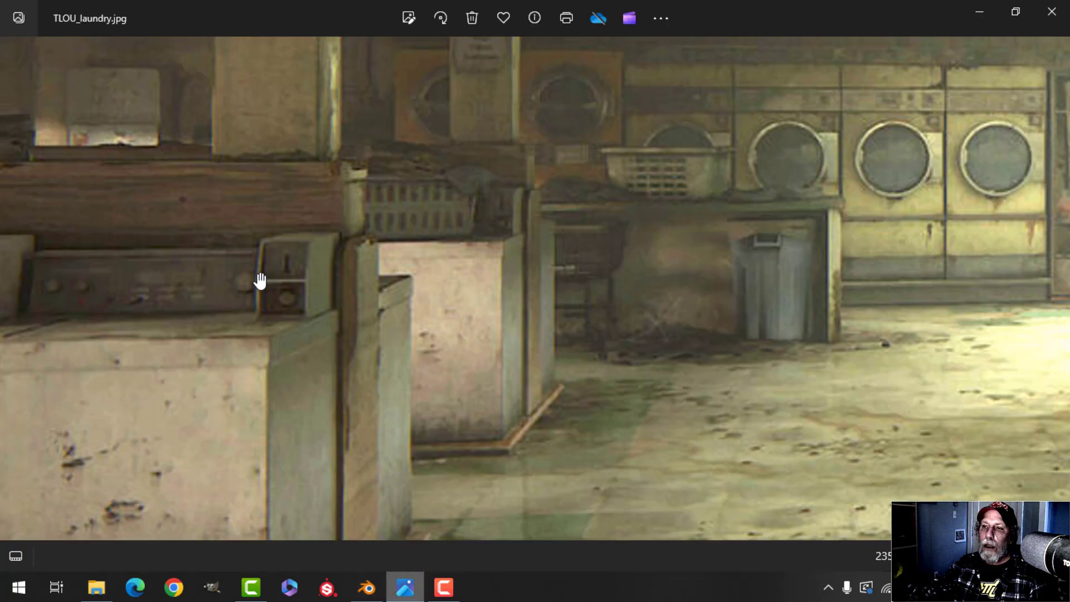
pyautogui.scroll(-4, 243, 285)
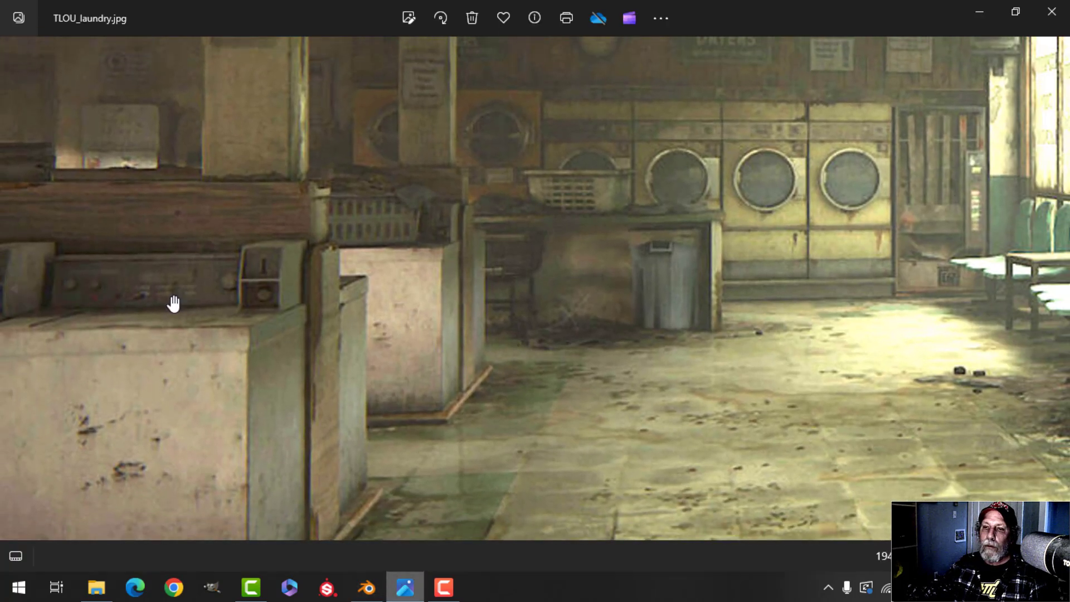
pyautogui.moveTo(154, 342); pyautogui.dragTo(270, 357)
pyautogui.scroll(6, 276, 355)
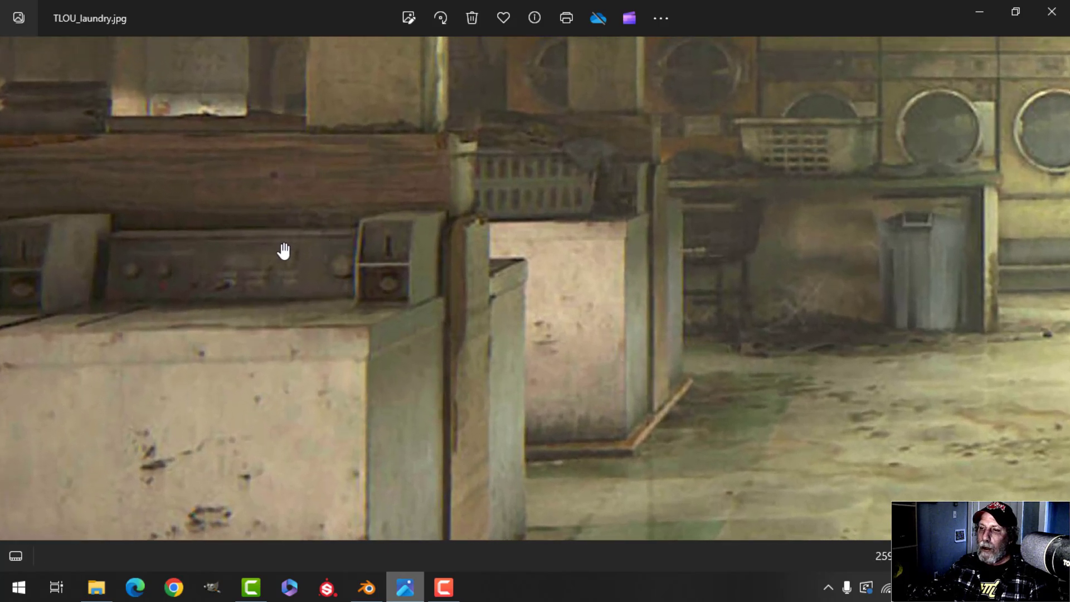
pyautogui.click(360, 595)
pyautogui.keyDown('shift'); pyautogui.moveTo(487, 358); pyautogui.dragTo(440, 410, button='middle'); pyautogui.keyUp('shift')
pyautogui.moveTo(522, 137); pyautogui.dragTo(522, 132)
pyautogui.moveTo(510, 214); pyautogui.dragTo(475, 242, button='middle')
pyautogui.scroll(2, 475, 241)
pyautogui.hotkey('alt', 'a')
pyautogui.moveTo(551, 287); pyautogui.dragTo(405, 492, button='middle')
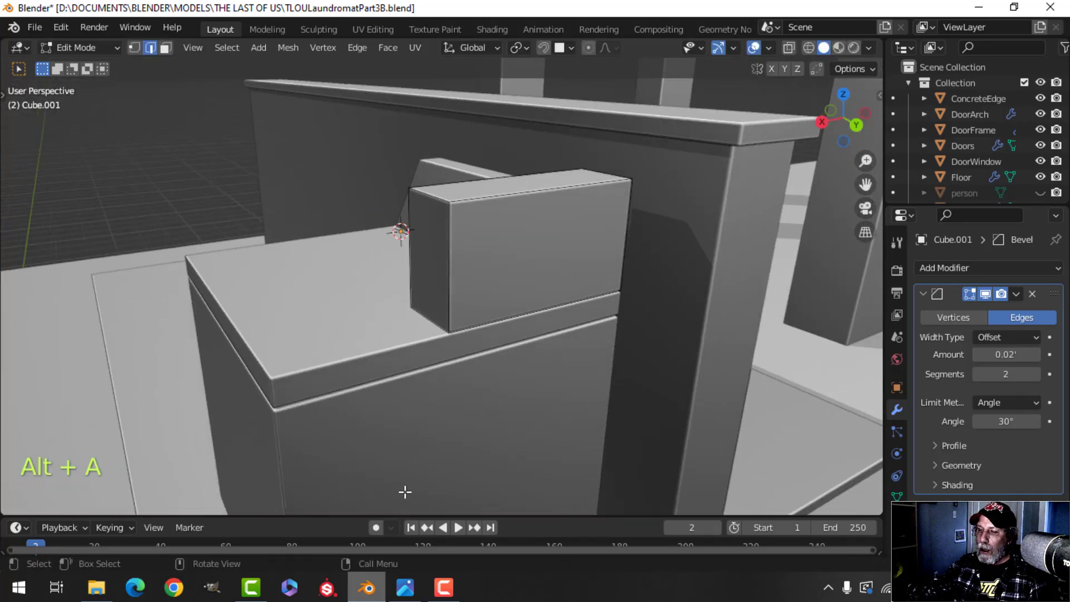
# Check the coin box's bend in the reference image and cut a centred horizontal edge loop around the box.
pyautogui.hotkey('alt', 'Tab')
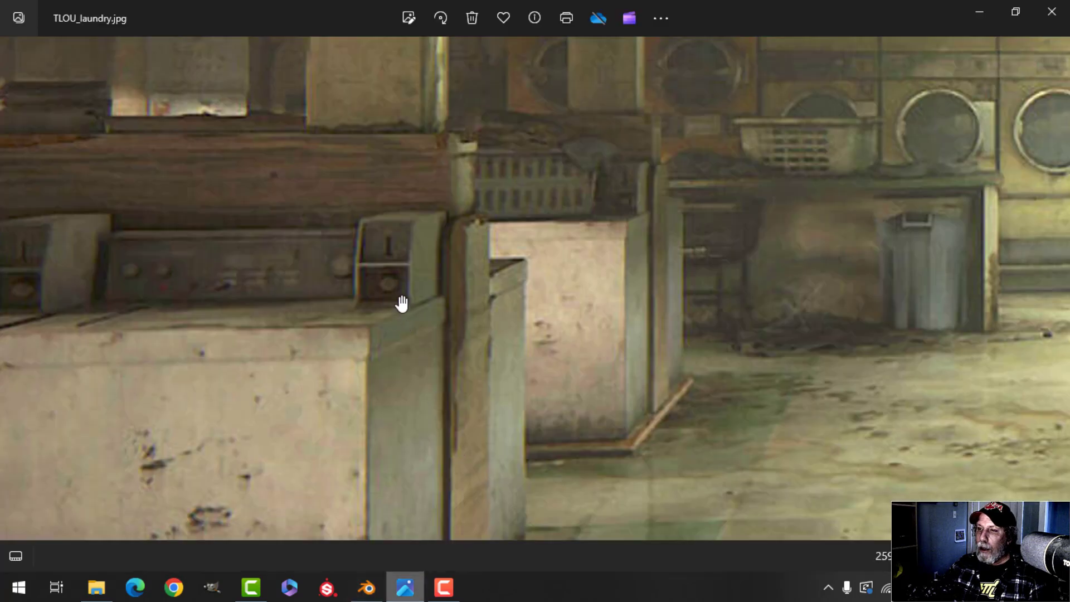
pyautogui.click(367, 588)
pyautogui.moveTo(471, 420); pyautogui.dragTo(494, 446, button='middle')
pyautogui.hotkey('ctrl', 'r')
pyautogui.click(452, 292)
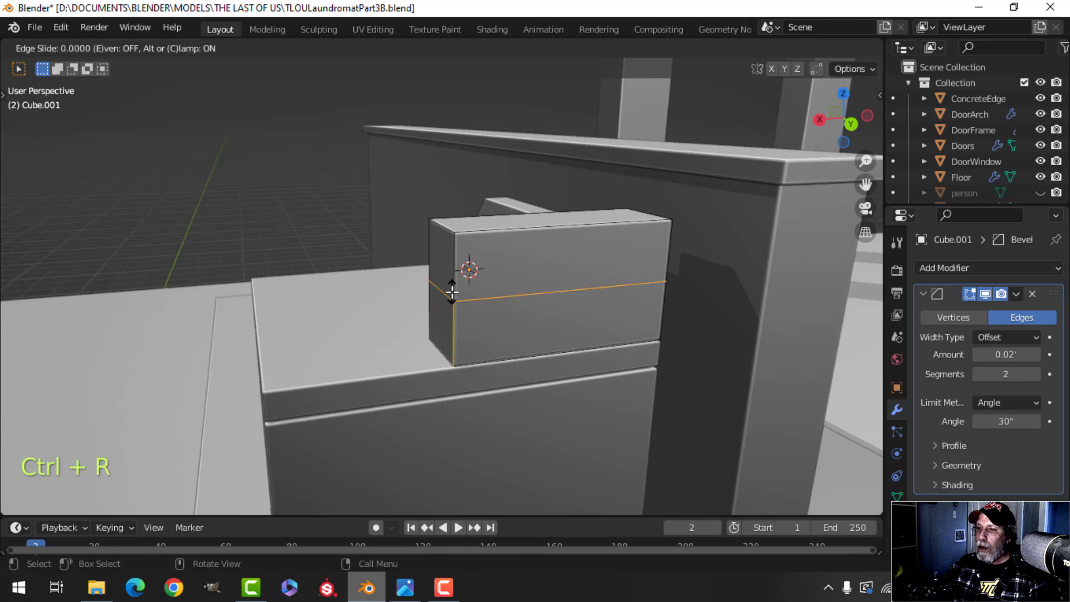
pyautogui.click(452, 292)
# Move the coin box's upper front edge back along X to slope the upper front, then leave Edit Mode.
pyautogui.hotkey('alt', 'a')
pyautogui.keyDown('shift'); pyautogui.moveTo(440, 226); pyautogui.dragTo(592, 354, button='middle'); pyautogui.keyUp('shift')
pyautogui.press('g')
pyautogui.press('x')
pyautogui.click(382, 282)
pyautogui.press('Tab')
pyautogui.hotkey('alt', 'a')
# Inset the coin box's two front faces together by about 0.075'.
pyautogui.click(467, 372)
pyautogui.press('Tab')
pyautogui.hotkey('alt', 'a')
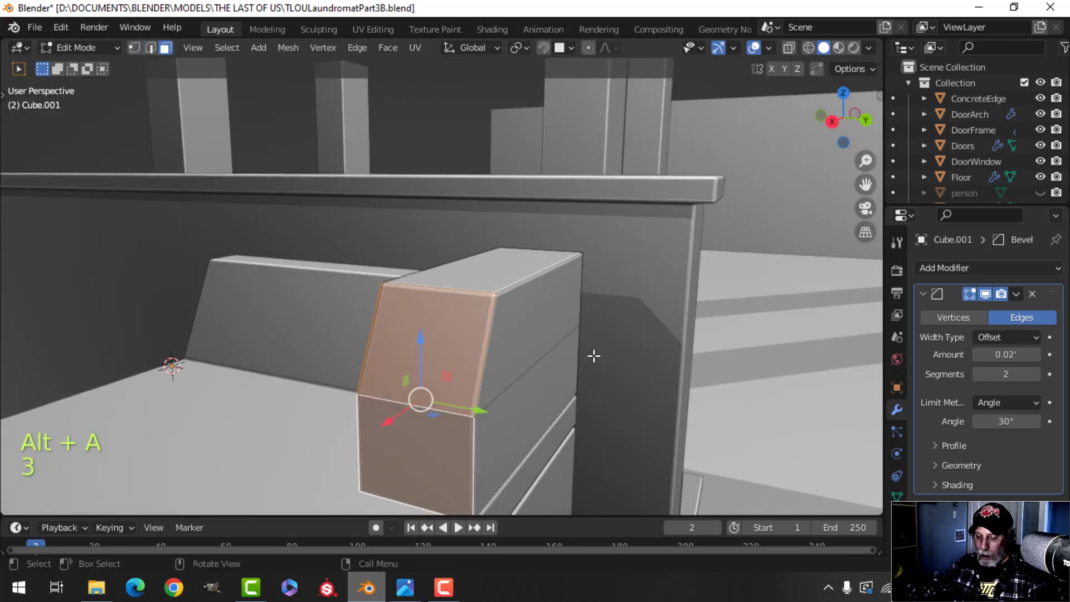
pyautogui.press('i')
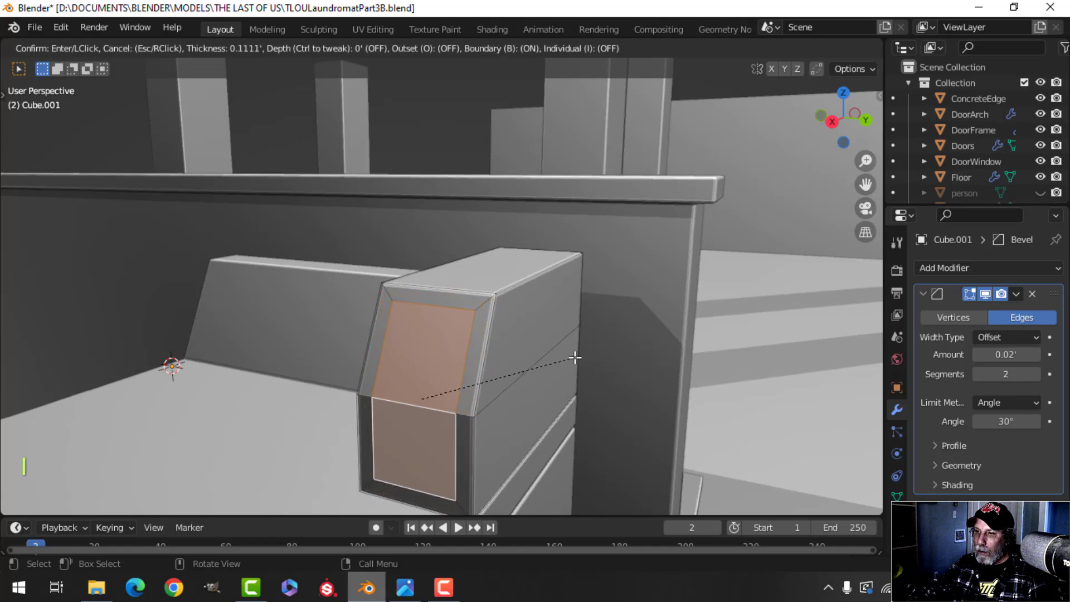
pyautogui.click(579, 362)
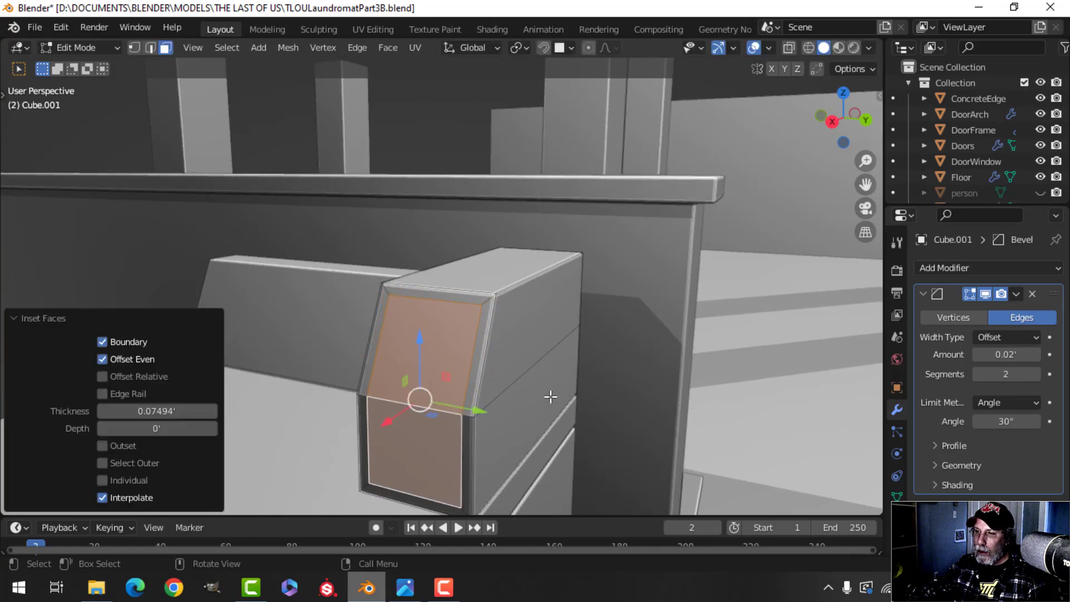
# Extrude the inset front faces inward to recess the coin box's front, then return to Object Mode and deselect.
pyautogui.moveTo(549, 399); pyautogui.dragTo(421, 365, button='middle')
pyautogui.press('e')
pyautogui.click(491, 402)
pyautogui.hotkey('alt', 'a')
pyautogui.press('Tab')
pyautogui.hotkey('alt', 'a')
# Duplicate the horizontal edge at the bend inside the coin box recess and pull the copy forward along X.
pyautogui.click(501, 365)
pyautogui.press('Tab')
pyautogui.hotkey('alt', 'a')
pyautogui.press('2')
pyautogui.keyDown('alt'); pyautogui.keyDown('shift'); pyautogui.click(454, 354); pyautogui.keyUp('shift'); pyautogui.keyUp('alt')
pyautogui.moveTo(412, 316); pyautogui.dragTo(488, 363, button='middle')
pyautogui.scroll(3, 462, 358)
pyautogui.click(452, 340)
pyautogui.moveTo(488, 362)
pyautogui.keyDown('shift'); pyautogui.mouseDown(button='middle')
pyautogui.moveTo(509, 373)
pyautogui.moveTo(484, 376)
pyautogui.mouseUp(button='middle'); pyautogui.keyUp('shift')
pyautogui.hotkey('shift', 'd')
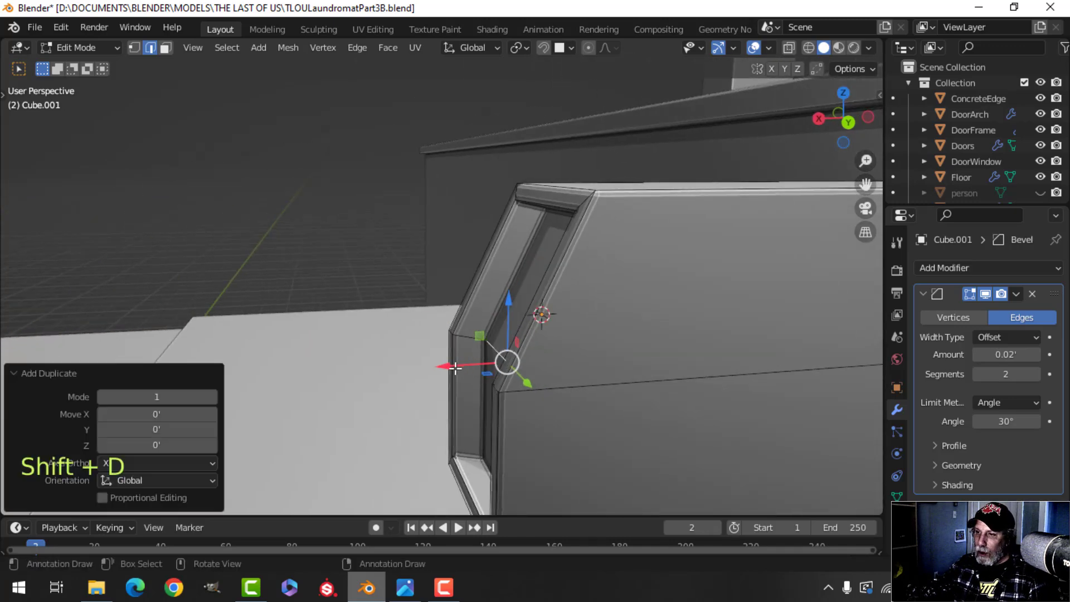
pyautogui.moveTo(455, 368); pyautogui.dragTo(368, 370)
# Separate the duplicated edge into its own object and select all of it in Edit Mode.
pyautogui.press('p')
pyautogui.click(579, 370)
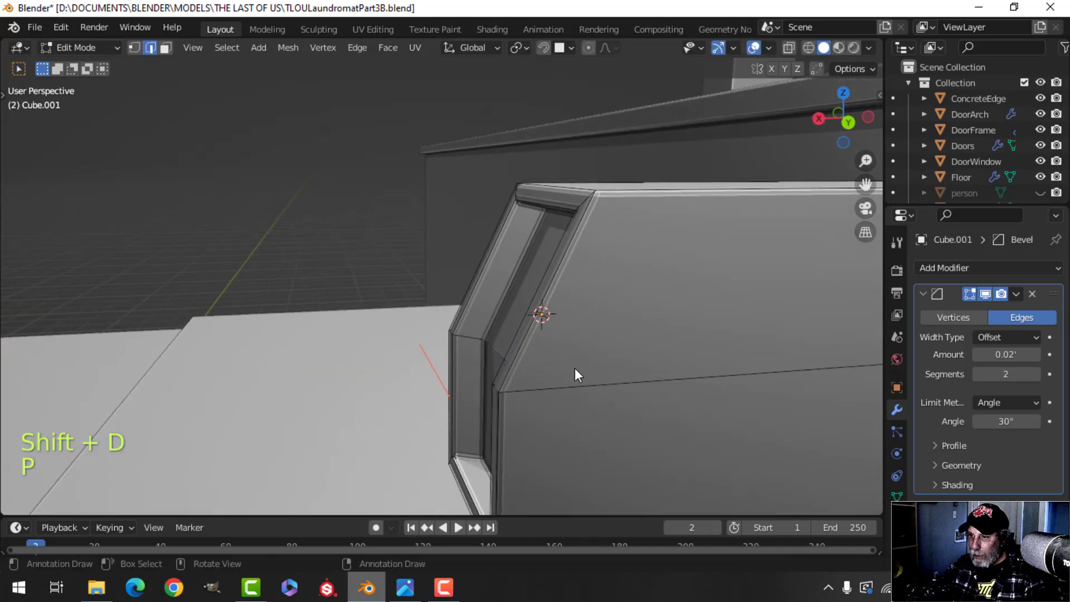
pyautogui.press('Tab')
pyautogui.click(437, 368)
pyautogui.press('Tab')
pyautogui.press('a')
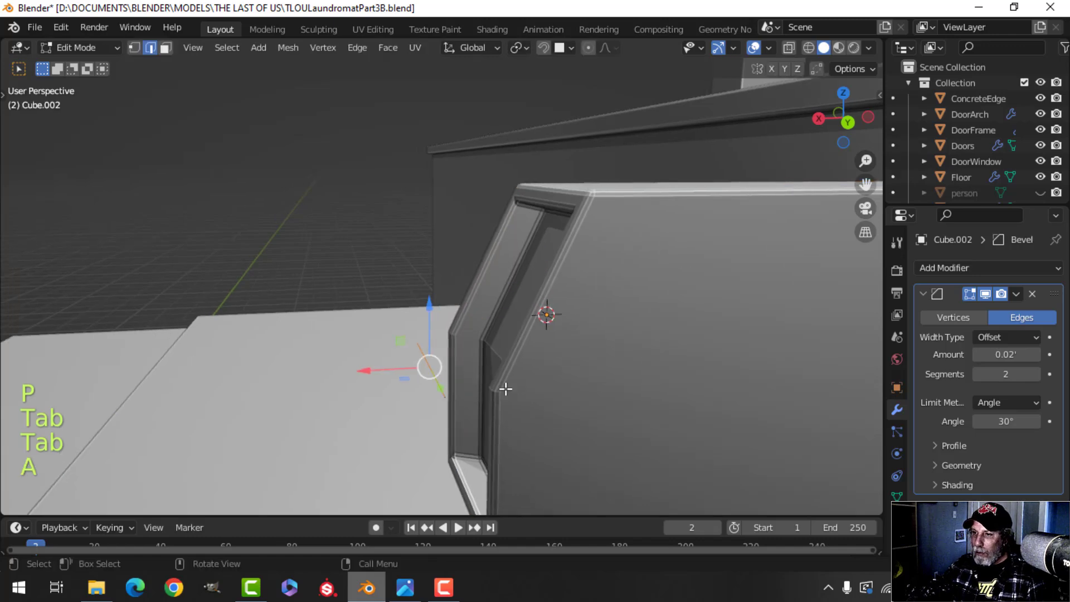
# Extrude the separated edge into a flat shelf and move it about -0.17' along X into the recess.
pyautogui.press('e')
pyautogui.moveTo(424, 365); pyautogui.dragTo(425, 365)
pyautogui.press('a')
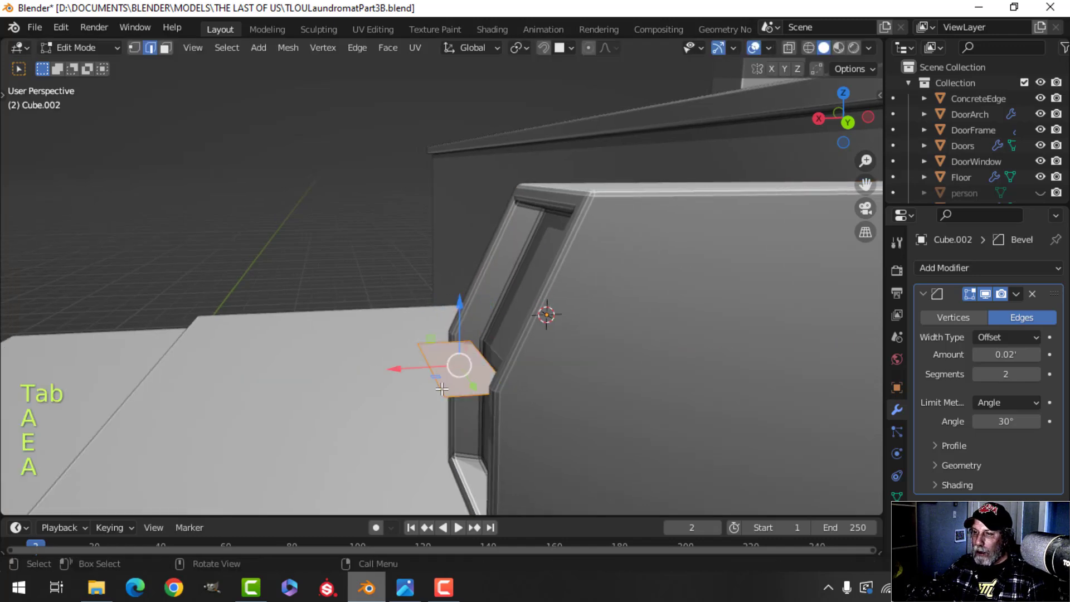
pyautogui.moveTo(440, 390); pyautogui.dragTo(416, 400, button='middle')
pyautogui.moveTo(355, 380); pyautogui.dragTo(398, 375)
pyautogui.moveTo(398, 376); pyautogui.dragTo(479, 407, button='middle')
pyautogui.scroll(2, 554, 373)
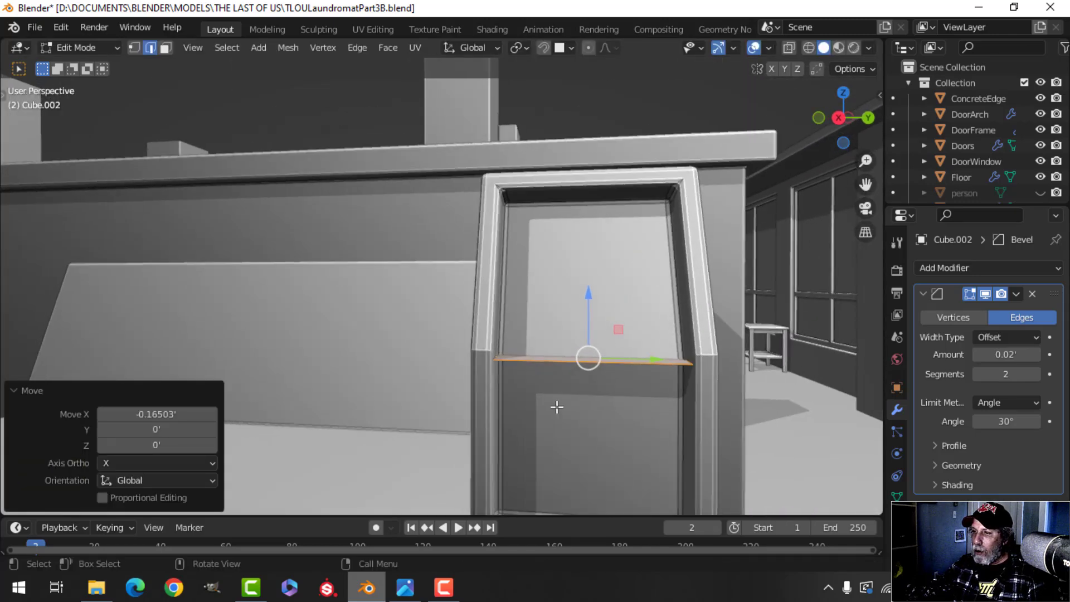
# Extrude the shelf upward about 0.04' for thickness, then return to Object Mode and deselect it.
pyautogui.press('e')
pyautogui.click(558, 395)
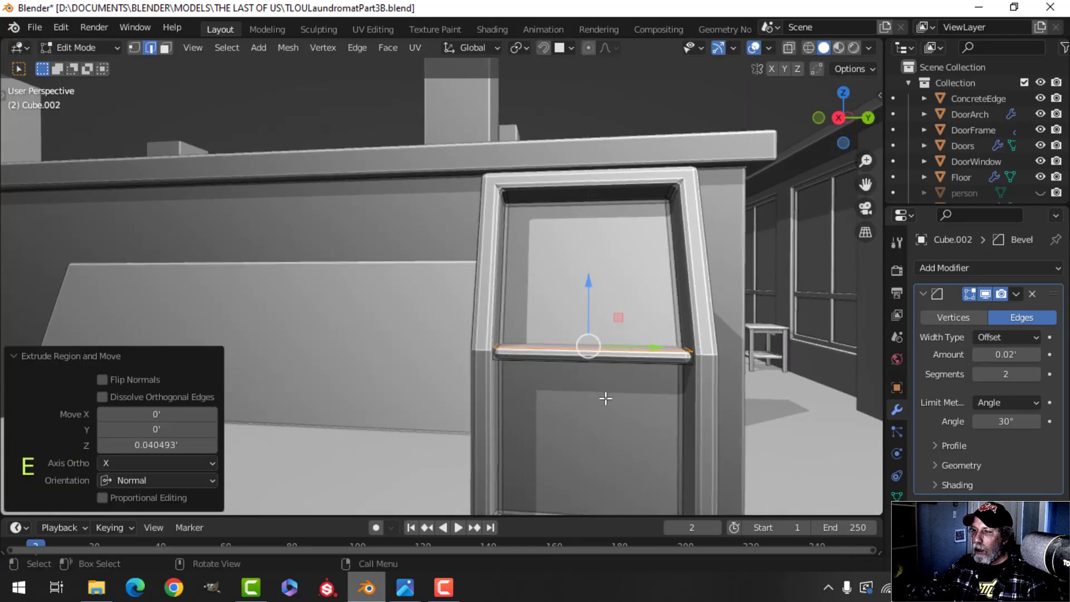
pyautogui.press('Tab')
pyautogui.moveTo(604, 399); pyautogui.dragTo(442, 419, button='middle')
pyautogui.hotkey('alt', 'a')
# Scale the whole shelf mesh along Y by about 1.11 so its ends reach into the recess's side frame.
pyautogui.scroll(3, 556, 426)
pyautogui.click(466, 390)
pyautogui.keyDown('shift'); pyautogui.moveTo(478, 413); pyautogui.dragTo(446, 405, button='middle'); pyautogui.keyUp('shift')
pyautogui.press('Tab')
pyautogui.press('a')
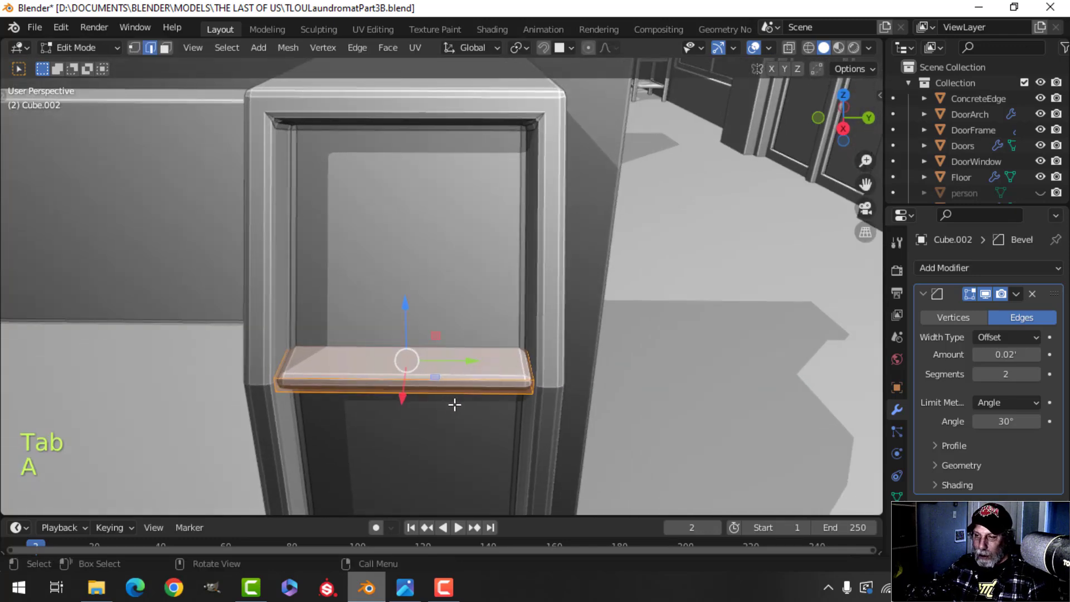
pyautogui.press('s')
pyautogui.press('y')
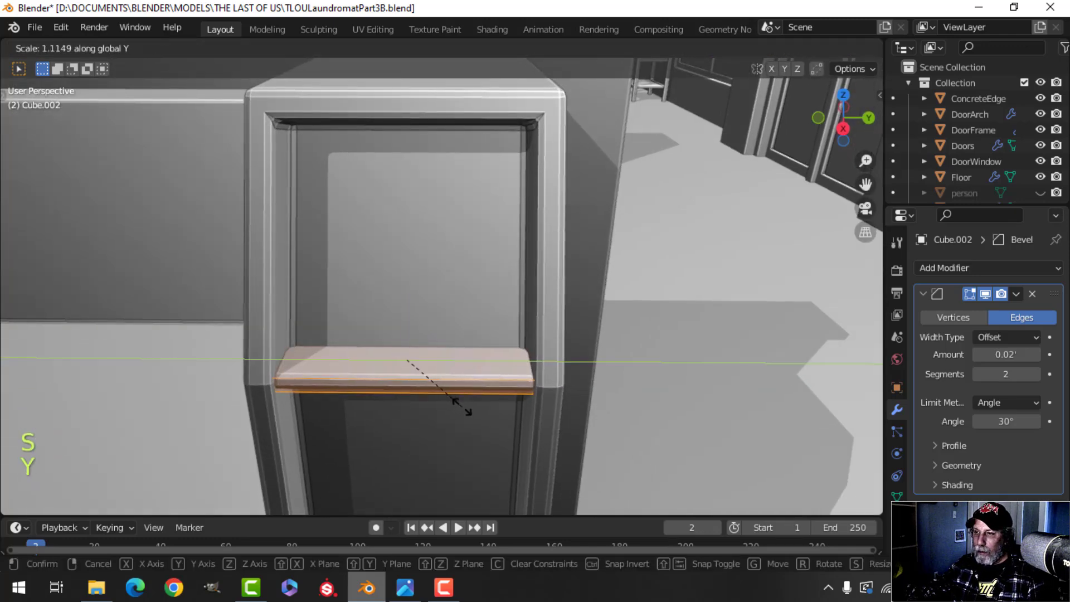
pyautogui.click(462, 406)
# Isolate the shelf in local view, delete its hidden end and back faces, and return to Object Mode.
pyautogui.press('Tab')
pyautogui.press('KP_Divide')
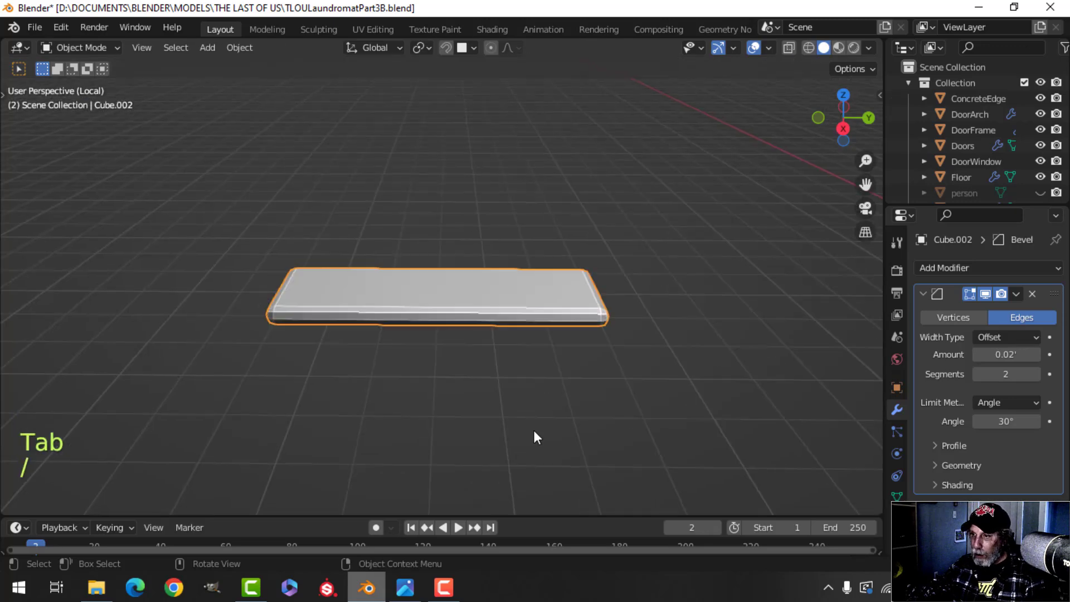
pyautogui.moveTo(534, 430); pyautogui.dragTo(387, 411, button='middle')
pyautogui.press('Tab')
pyautogui.press('3')
pyautogui.click(530, 356)
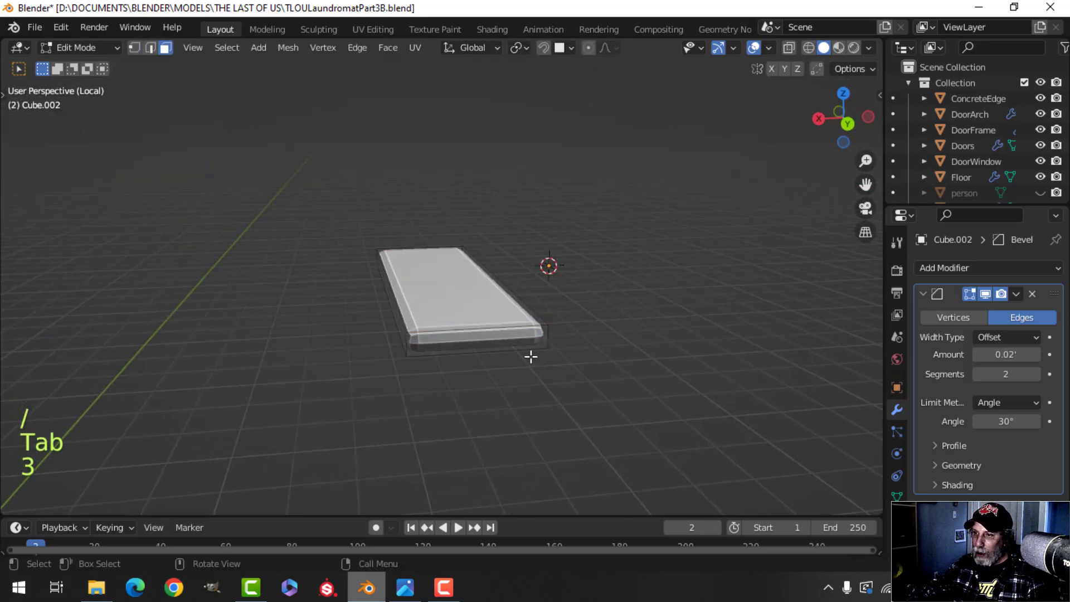
pyautogui.moveTo(530, 356); pyautogui.dragTo(423, 358, button='middle')
pyautogui.click(453, 342)
pyautogui.keyDown('shift'); pyautogui.click(410, 314); pyautogui.keyUp('shift')
pyautogui.moveTo(410, 314); pyautogui.dragTo(585, 420, button='middle')
pyautogui.press('x')
pyautogui.click(556, 362)
pyautogui.press('Tab')
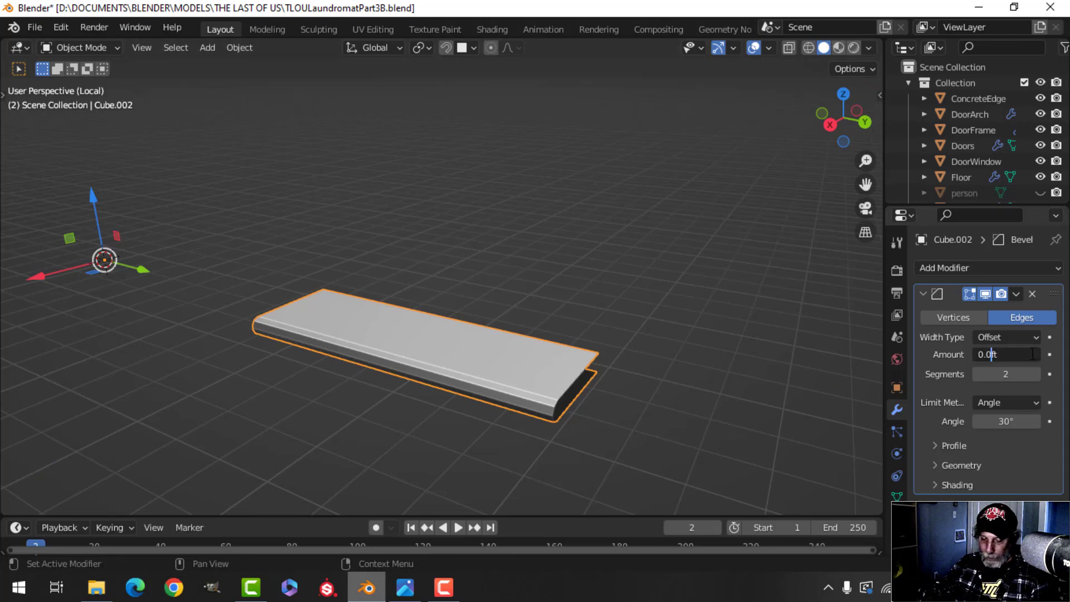
# Set the shelf's bevel amount to 0.01', then leave local view with nothing selected.
pyautogui.write('1')
pyautogui.press('Return')
pyautogui.hotkey('alt', 'a')
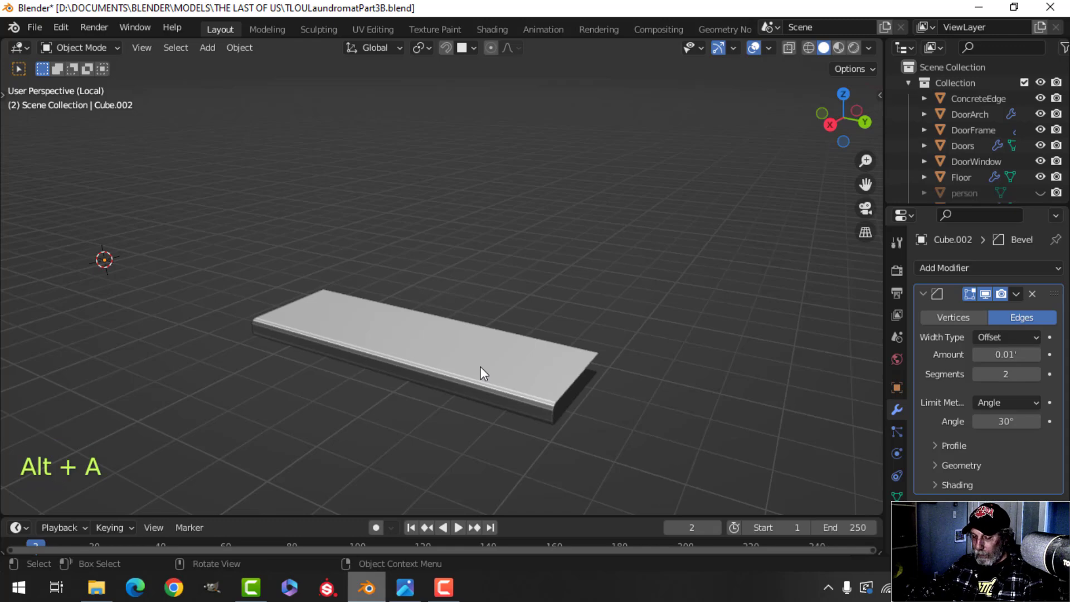
pyautogui.press('/')
pyautogui.hotkey('alt', 'a')
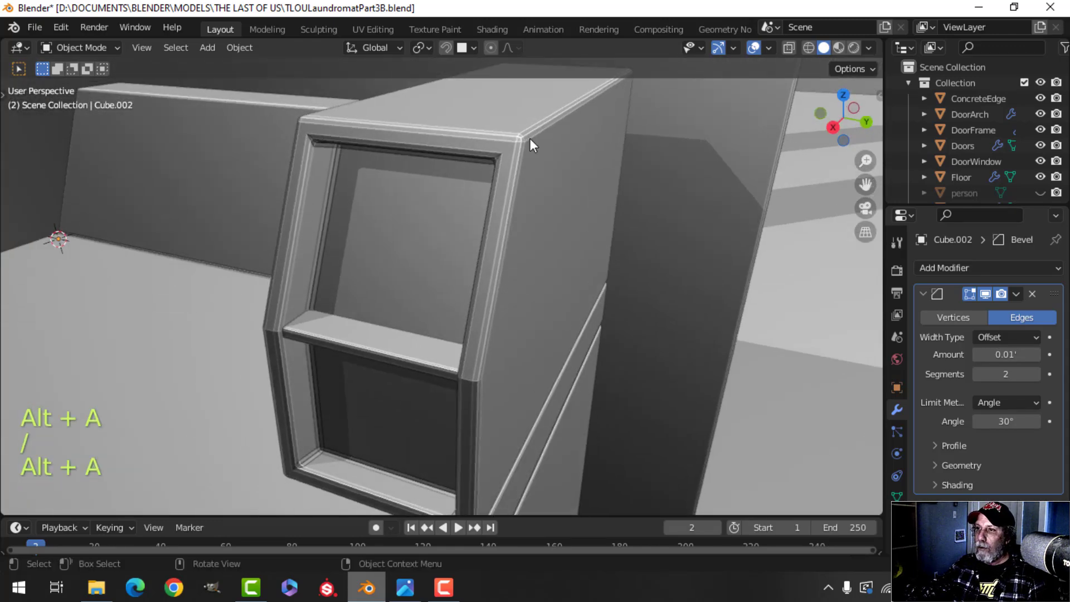
# Set the outer miter of the coin box's bevel to Arc, then deselect the box.
pyautogui.click(530, 138)
pyautogui.click(945, 464)
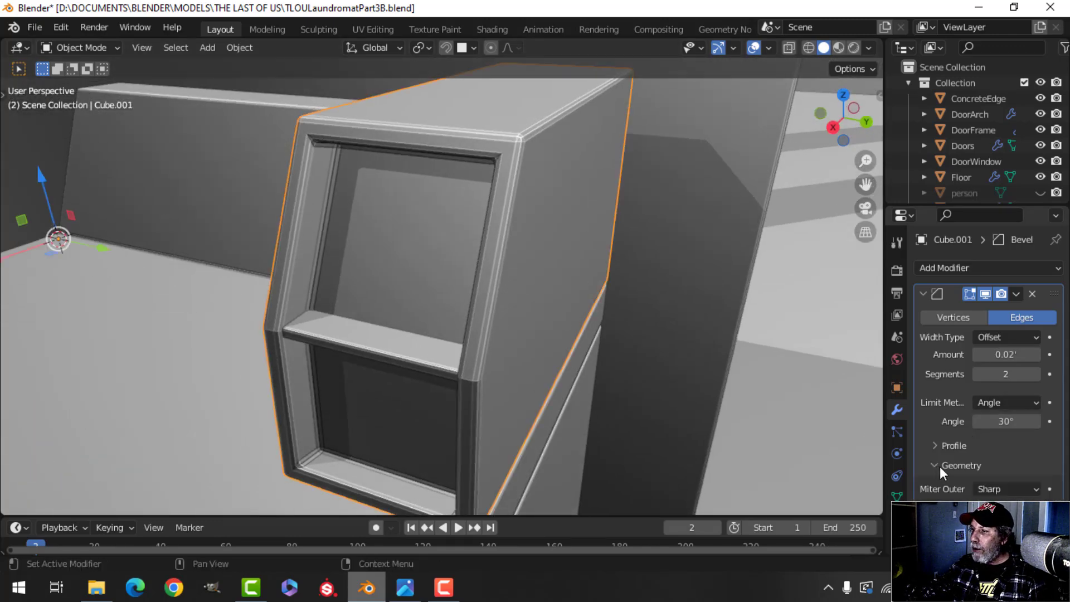
pyautogui.scroll(-3, 940, 466)
pyautogui.click(999, 433)
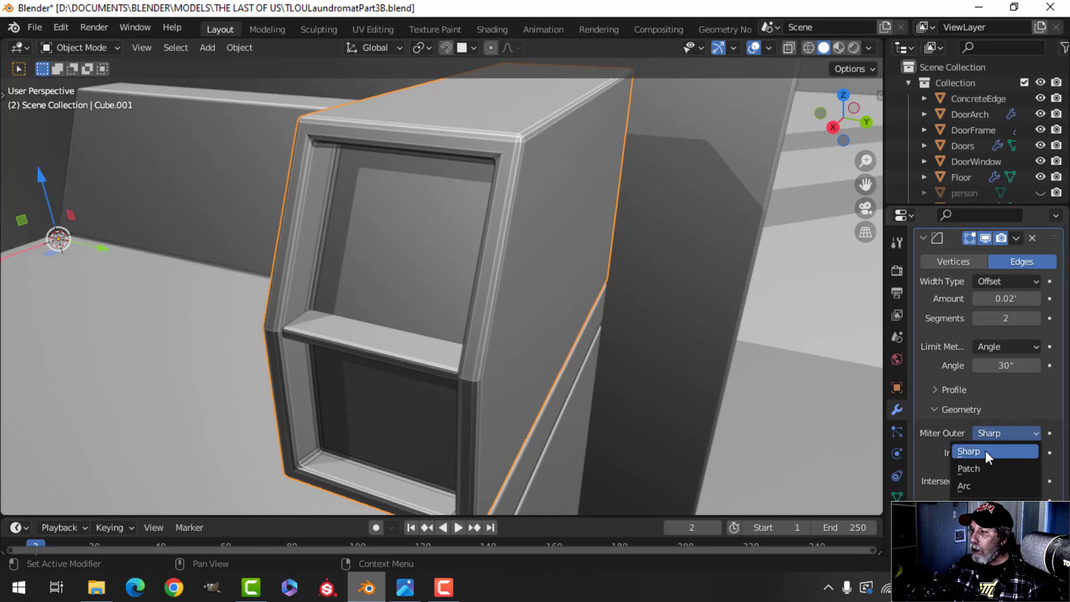
pyautogui.click(981, 485)
pyautogui.hotkey('alt', 'a')
pyautogui.scroll(-4, 557, 268)
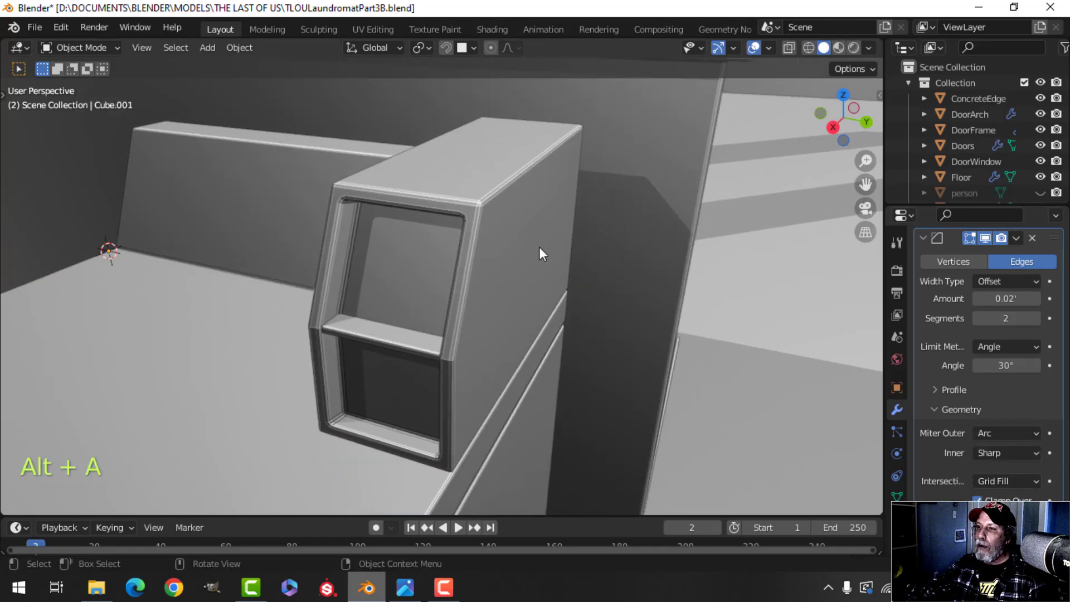
# Check the direction of the coin box's faces with the Face Orientation overlay, then turn the overlay off.
pyautogui.moveTo(539, 248)
pyautogui.mouseDown(button='middle')
pyautogui.moveTo(515, 255)
pyautogui.moveTo(510, 232)
pyautogui.moveTo(563, 199)
pyautogui.moveTo(525, 276)
pyautogui.moveTo(549, 262)
pyautogui.mouseUp(button='middle')
pyautogui.click(769, 47)
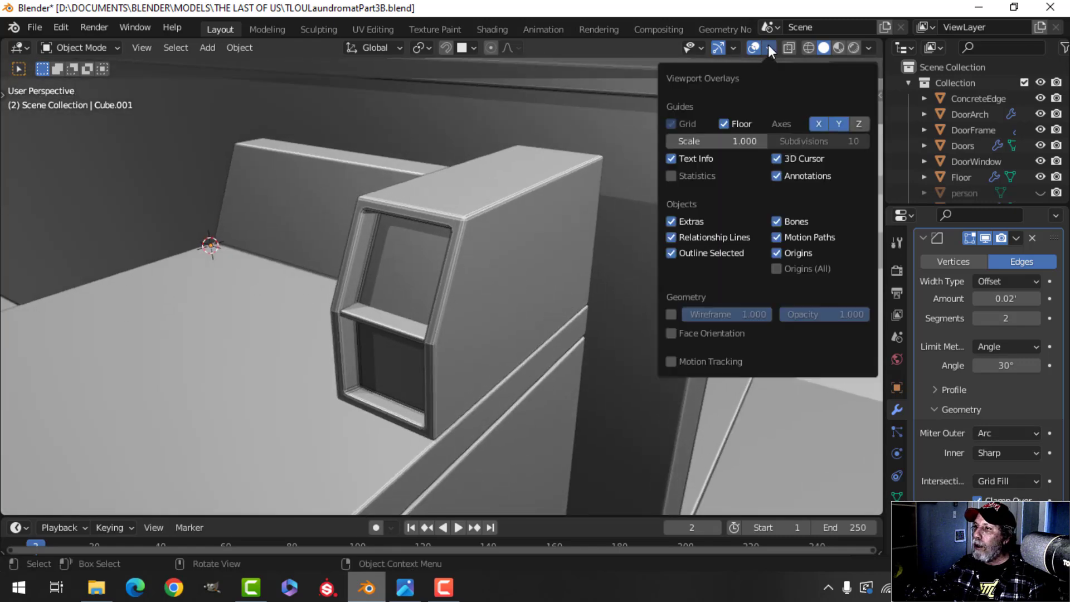
pyautogui.click(704, 329)
pyautogui.click(706, 330)
pyautogui.moveTo(613, 323); pyautogui.dragTo(435, 303, button='middle')
# Snap the 3D cursor to the back face of the coin box's lower recess and return to Object Mode.
pyautogui.press('Tab')
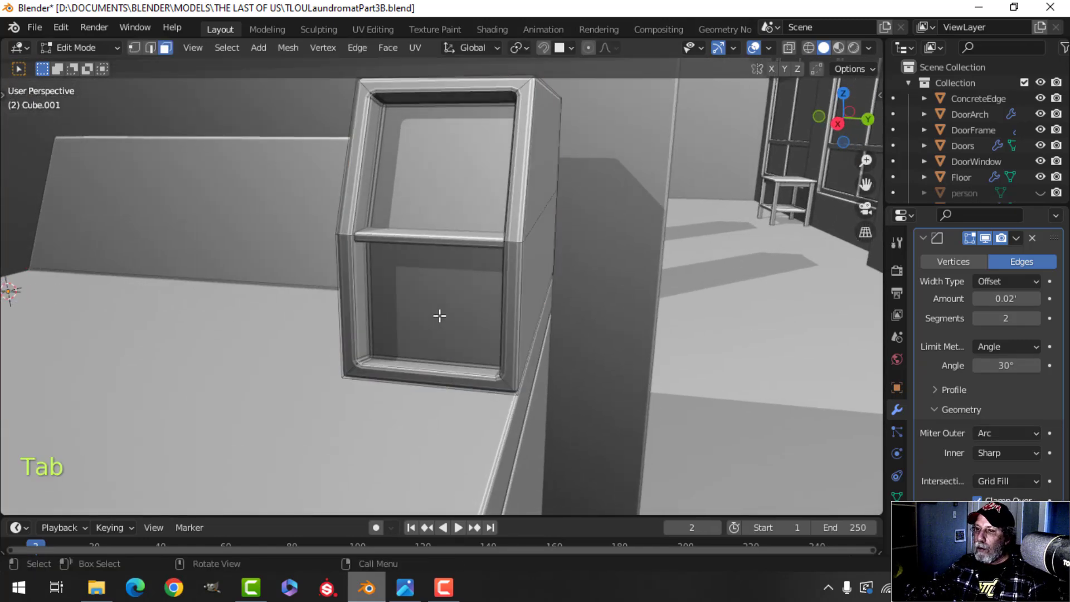
pyautogui.press('3')
pyautogui.click(454, 323)
pyautogui.hotkey('shift', 's')
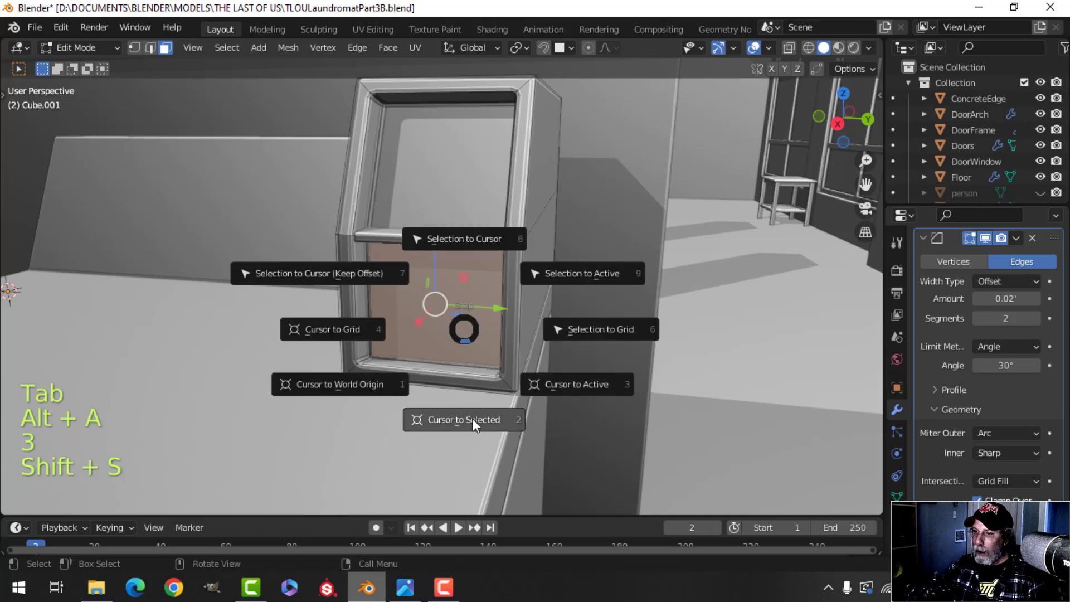
pyautogui.click(473, 418)
pyautogui.press('Tab')
pyautogui.moveTo(458, 368); pyautogui.dragTo(418, 364, button='middle')
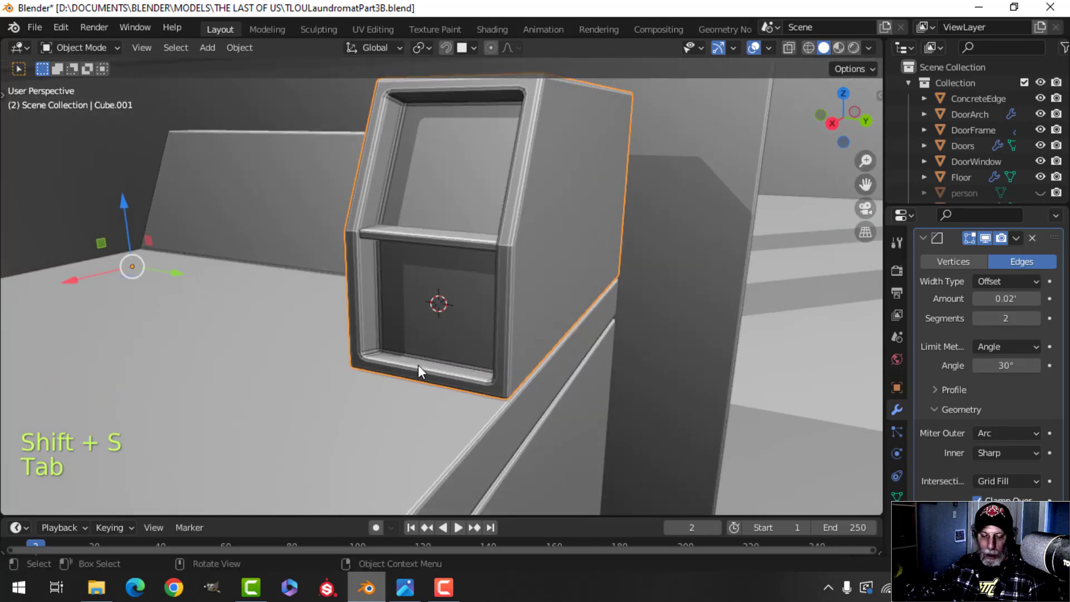
# Add a mesh circle at the 3D cursor in the lower recess and change its vertex count.
pyautogui.hotkey('shift', 'a')
pyautogui.moveTo(338, 235)
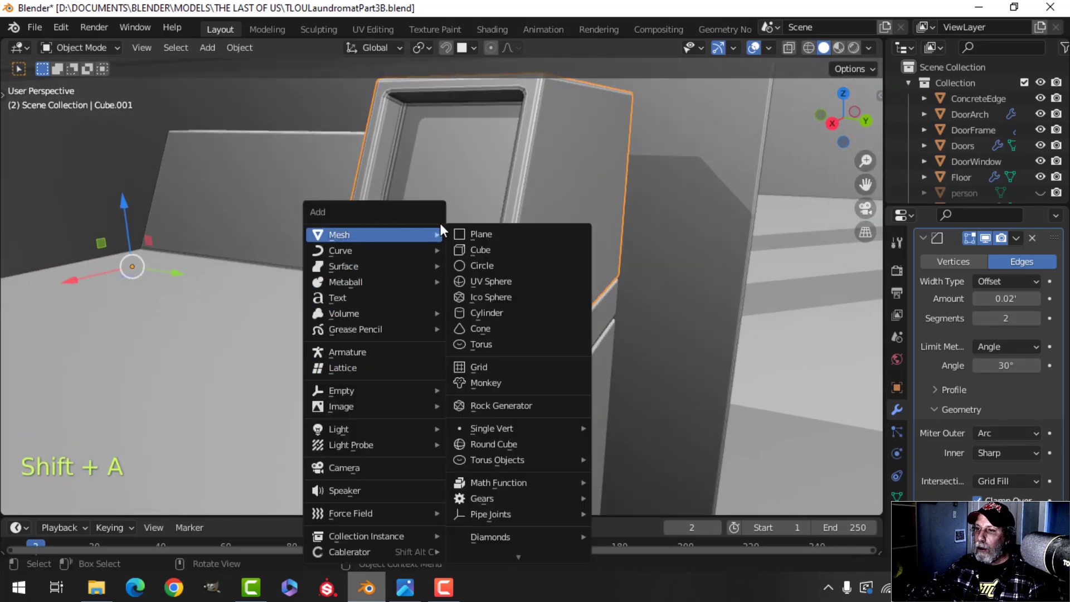
pyautogui.click(473, 264)
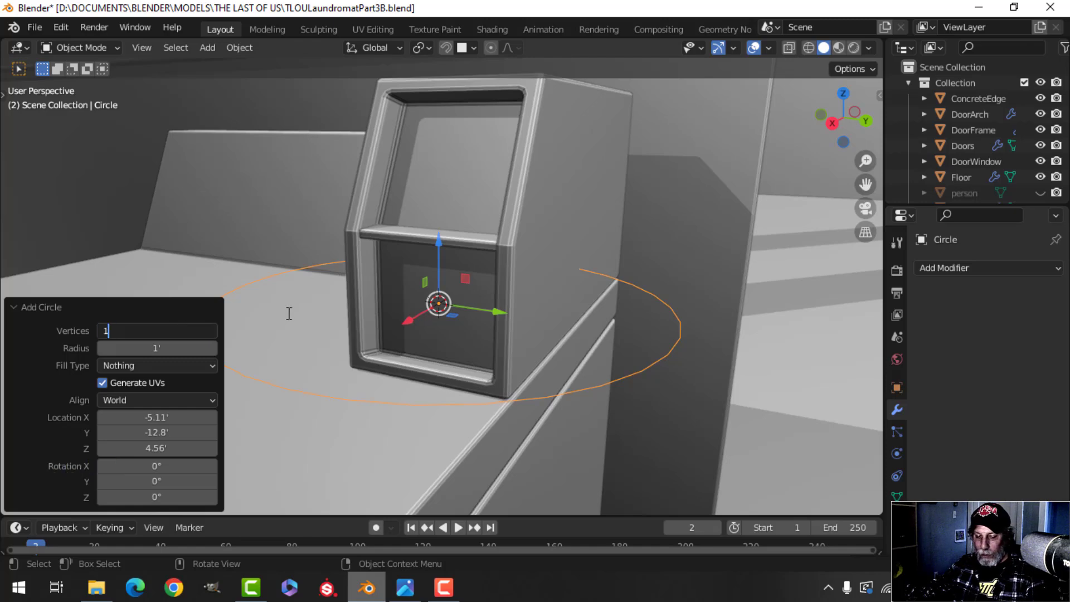
pyautogui.scroll(-3, 590, 303)
# Scale the circle's mesh down until it fits inside the lower recess and fill it with a face.
pyautogui.press('Tab')
pyautogui.press('s')
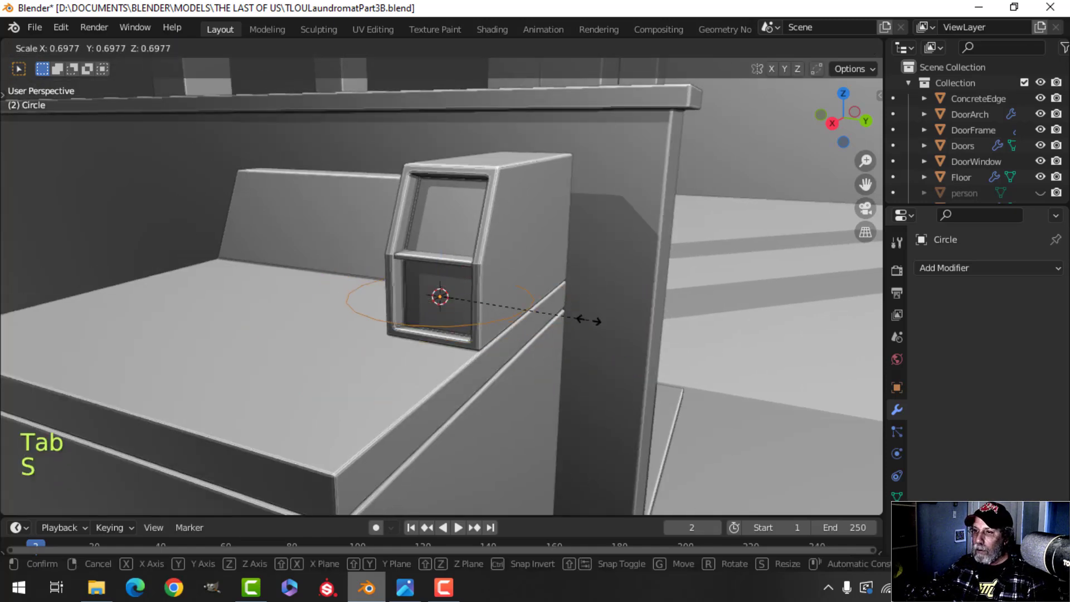
pyautogui.click(470, 320)
pyautogui.moveTo(437, 299); pyautogui.dragTo(485, 335, button='middle')
pyautogui.press('f')
pyautogui.scroll(3, 450, 323)
# Rotate the filled disc 90° about the Y axis so it stands parallel to the recess's back.
pyautogui.press('r')
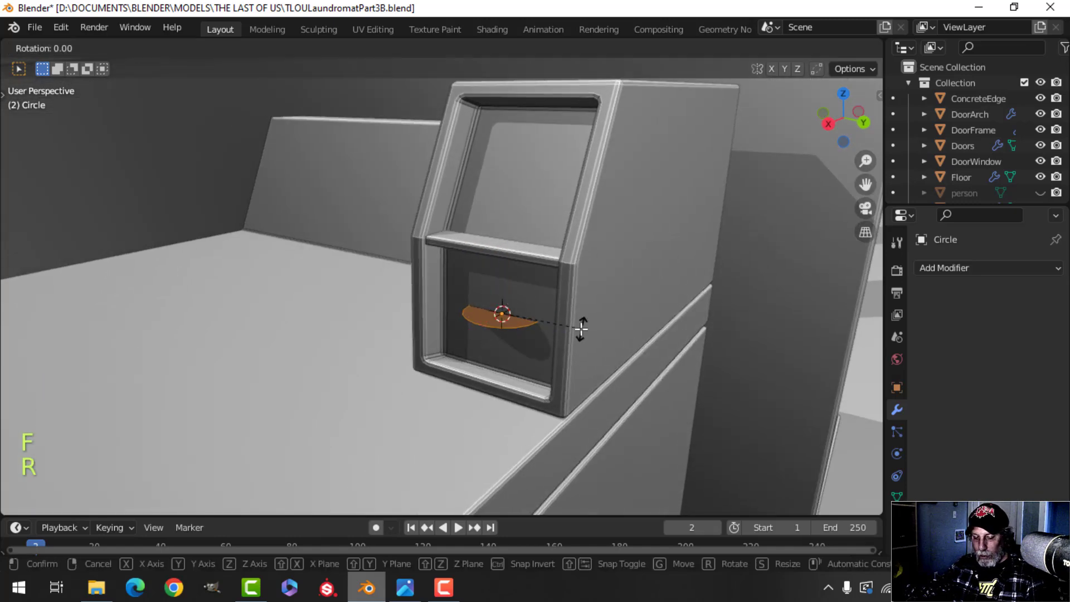
pyautogui.press('y')
pyautogui.press('9')
pyautogui.press('0')
pyautogui.press('Return')
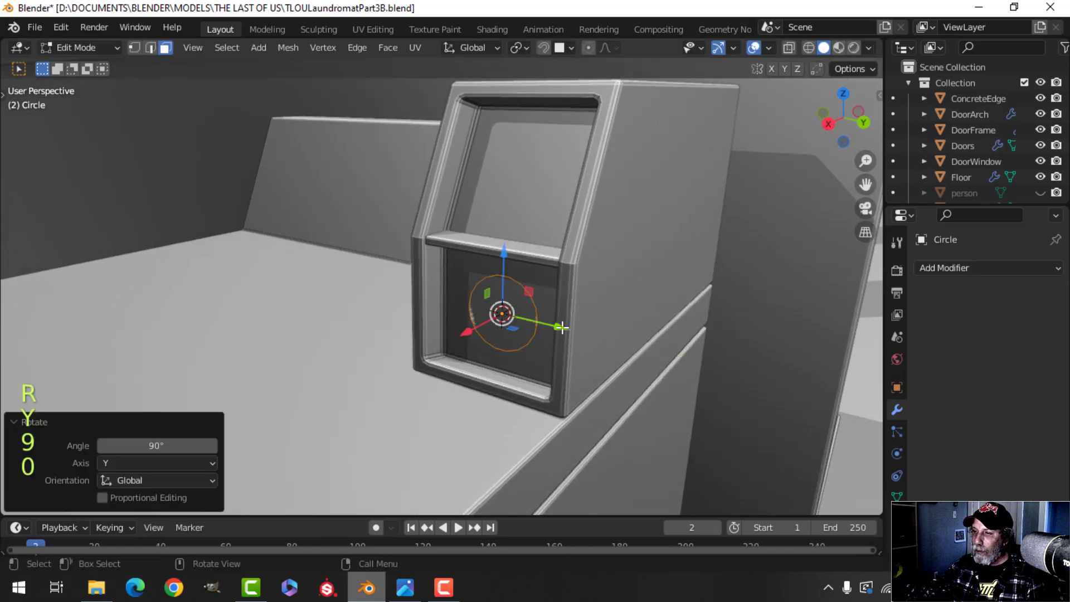
# Scale the disc to about 0.66 and move it forward along X about 0.14' in total, out from the recess's back.
pyautogui.moveTo(562, 328); pyautogui.dragTo(526, 329, button='middle')
pyautogui.moveTo(443, 336); pyautogui.dragTo(431, 334)
pyautogui.press('s')
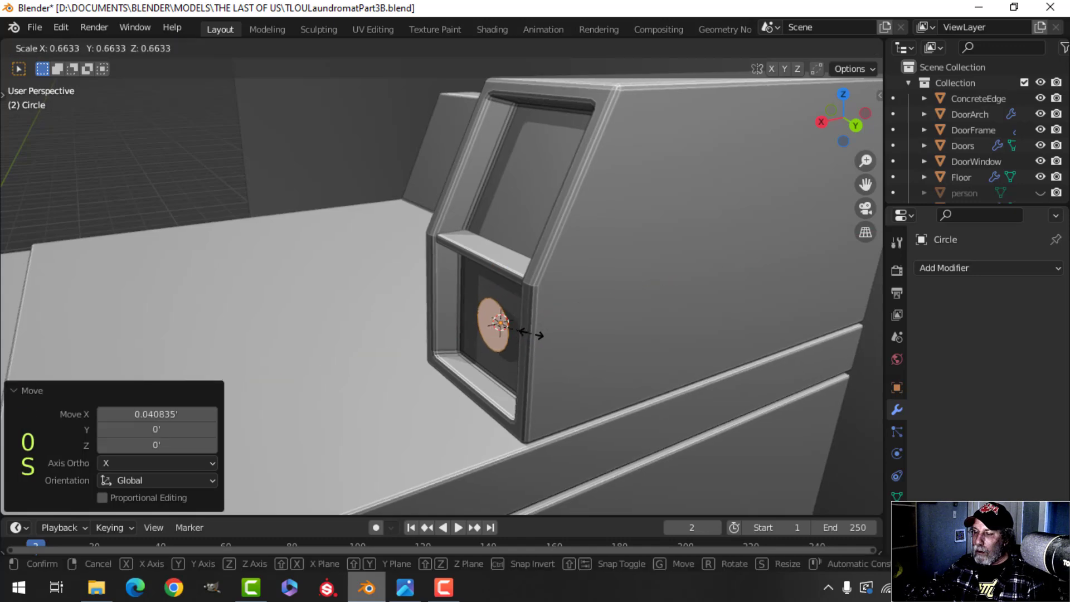
pyautogui.click(531, 334)
pyautogui.moveTo(540, 338)
pyautogui.keyDown('shift'); pyautogui.mouseDown(button='middle')
pyautogui.moveTo(580, 332)
pyautogui.moveTo(541, 335)
pyautogui.mouseUp(button='middle'); pyautogui.keyUp('shift')
pyautogui.moveTo(462, 339); pyautogui.dragTo(437, 340)
pyautogui.scroll(2, 538, 357)
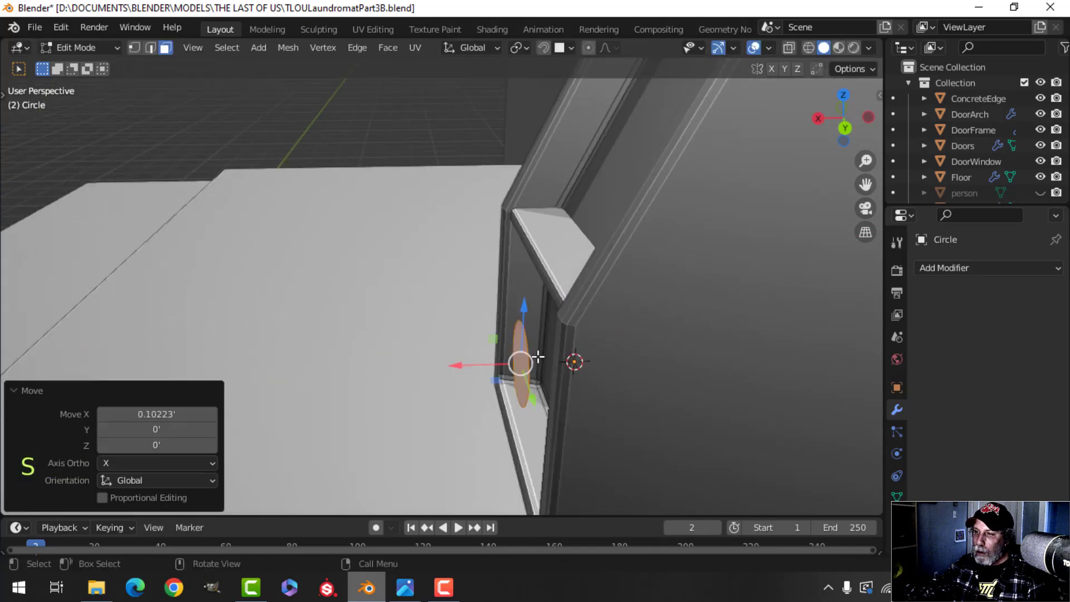
pyautogui.keyDown('shift'); pyautogui.moveTo(538, 356); pyautogui.dragTo(495, 317, button='middle'); pyautogui.keyUp('shift')
# Extrude the disc about 0.06' toward the recess's back and widen its rear outline into a larger rim.
pyautogui.press('e')
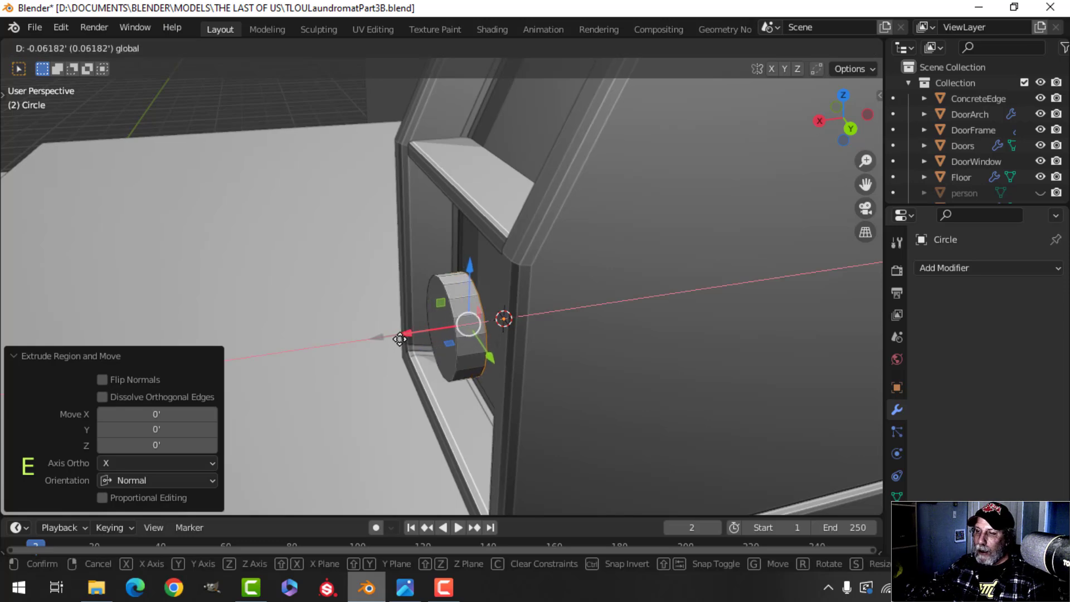
pyautogui.click(399, 339)
pyautogui.keyDown('shift'); pyautogui.moveTo(526, 359); pyautogui.dragTo(557, 353, button='middle'); pyautogui.keyUp('shift')
pyautogui.press('s')
pyautogui.click(600, 363)
# Extrude the rim about 0.03' backward to give it thickness and delete its hidden back face.
pyautogui.press('e')
pyautogui.rightClick(523, 354)
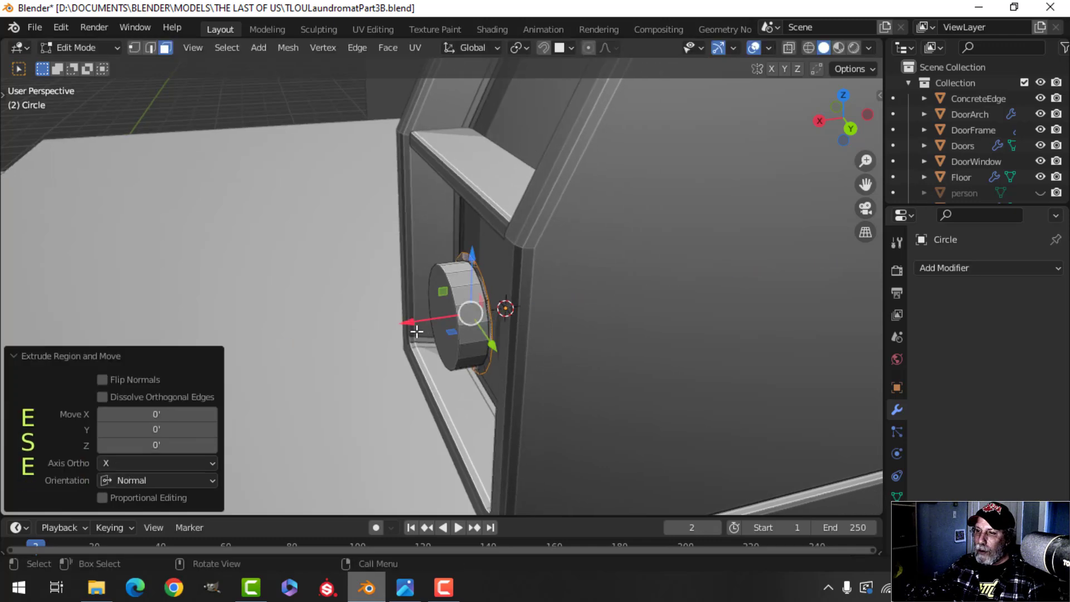
pyautogui.moveTo(412, 323); pyautogui.dragTo(428, 324)
pyautogui.press('x')
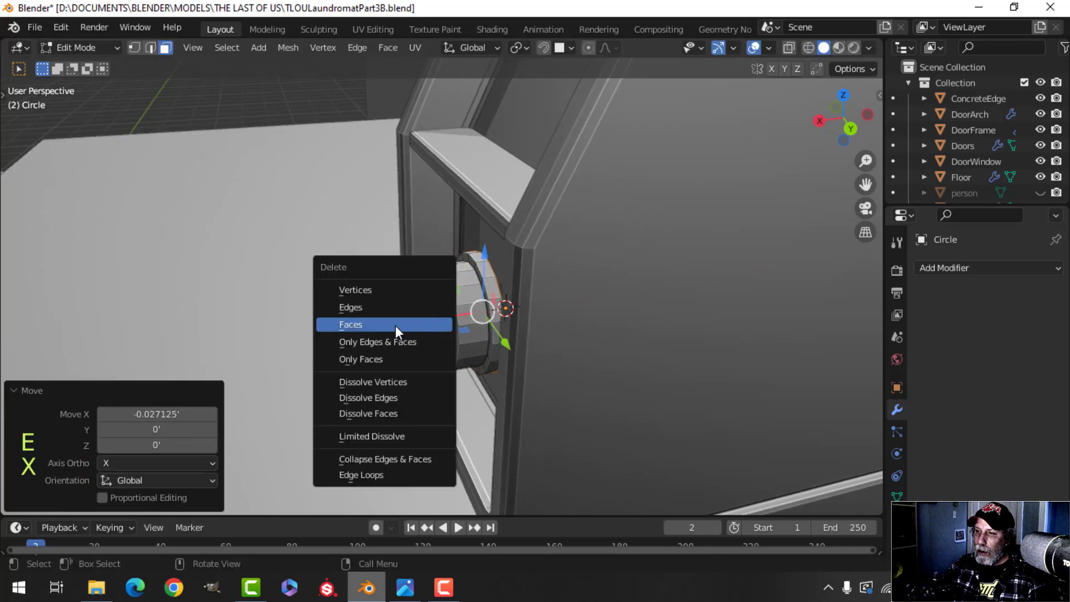
pyautogui.click(395, 325)
# Bevel the edge around the round button's front face narrowly, then clear the selection.
pyautogui.keyDown('shift'); pyautogui.moveTo(438, 322); pyautogui.dragTo(423, 328, button='middle'); pyautogui.keyUp('shift')
pyautogui.scroll(3, 423, 328)
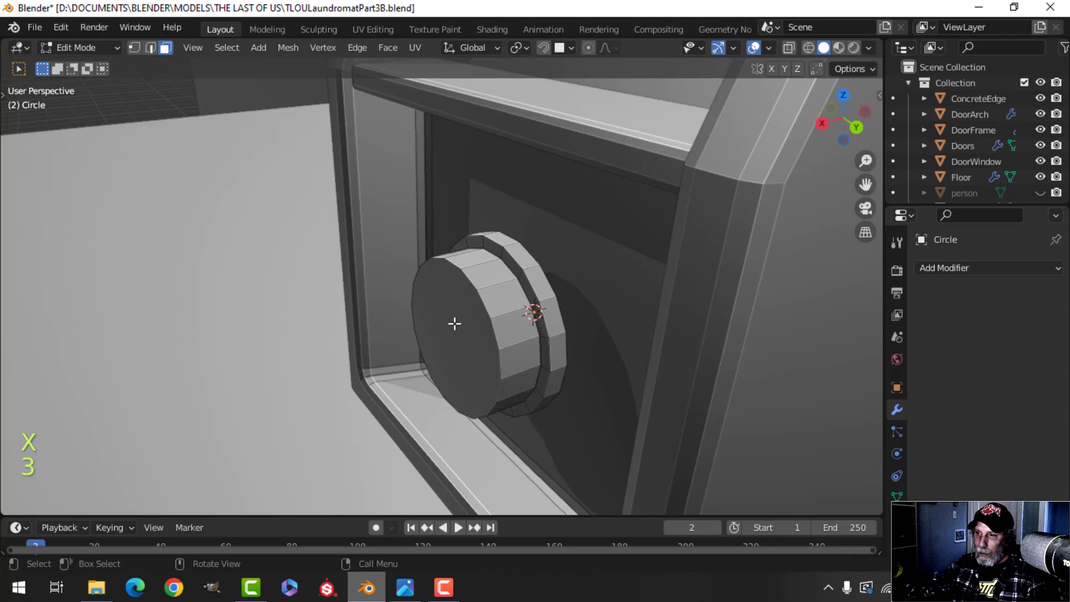
pyautogui.click(454, 323)
pyautogui.moveTo(530, 323); pyautogui.dragTo(504, 322, button='middle')
pyautogui.scroll(2, 510, 331)
pyautogui.hotkey('ctrl', 'b')
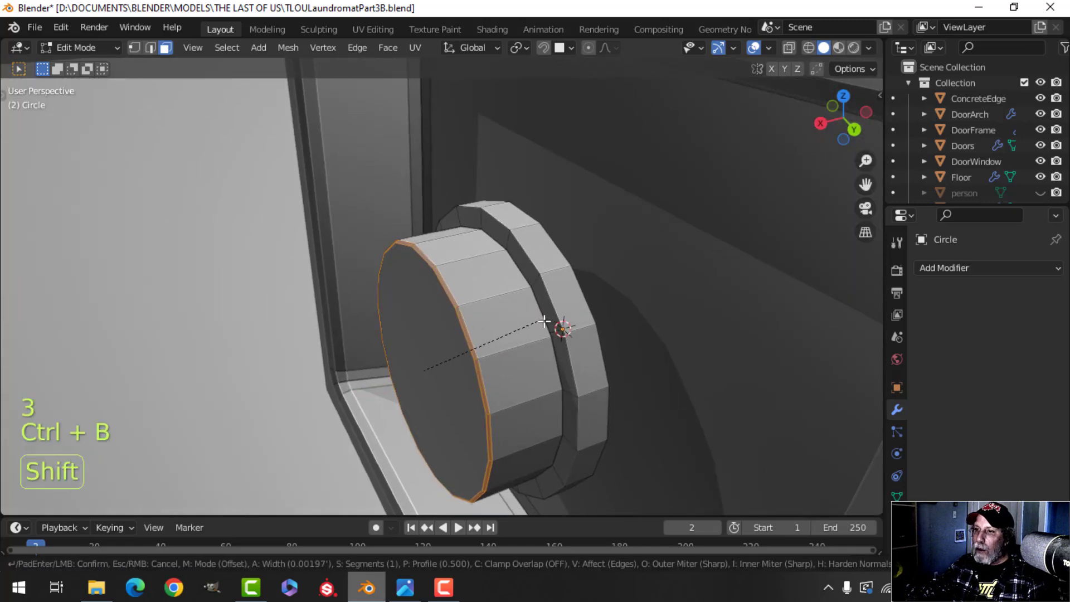
pyautogui.click(586, 316)
pyautogui.hotkey('alt', 'a')
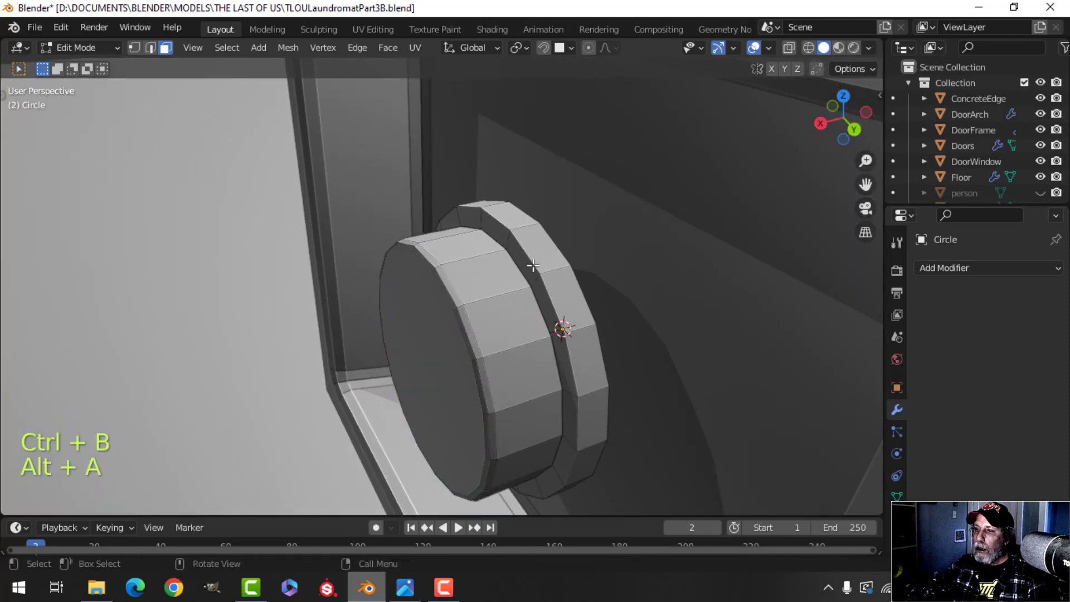
# Bevel the rim's front outer edge loop and the loop where the button meets it, using two segments.
pyautogui.keyDown('alt'); pyautogui.keyDown('shift'); pyautogui.click(490, 270); pyautogui.keyUp('shift'); pyautogui.keyUp('alt')
pyautogui.hotkey('alt', 'a')
pyautogui.press('2')
pyautogui.keyDown('alt'); pyautogui.keyDown('shift'); pyautogui.click(534, 260); pyautogui.keyUp('shift'); pyautogui.keyUp('alt')
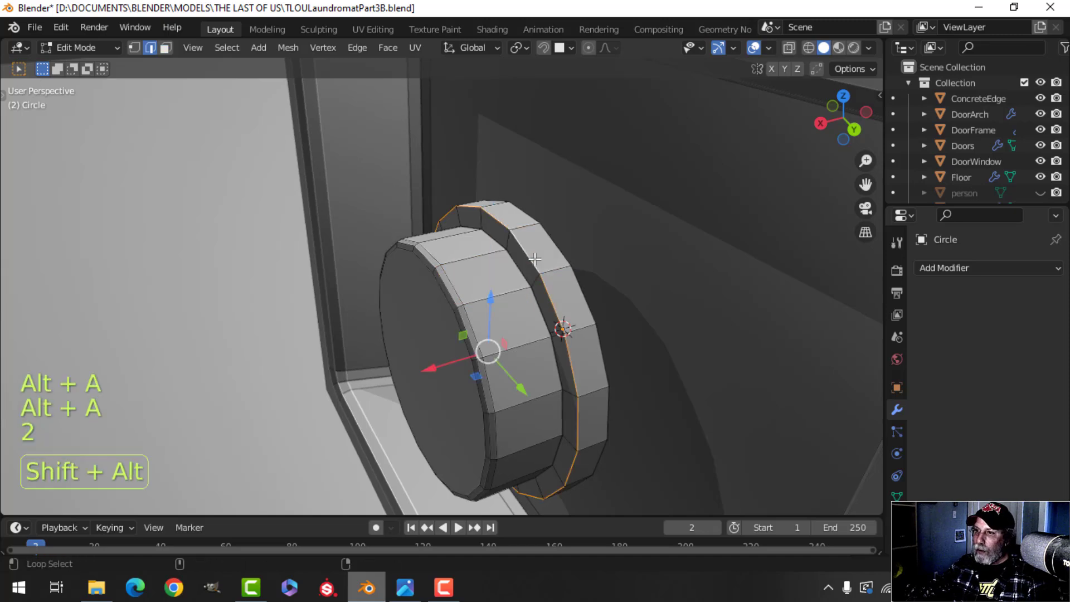
pyautogui.hotkey('ctrl', 'z')
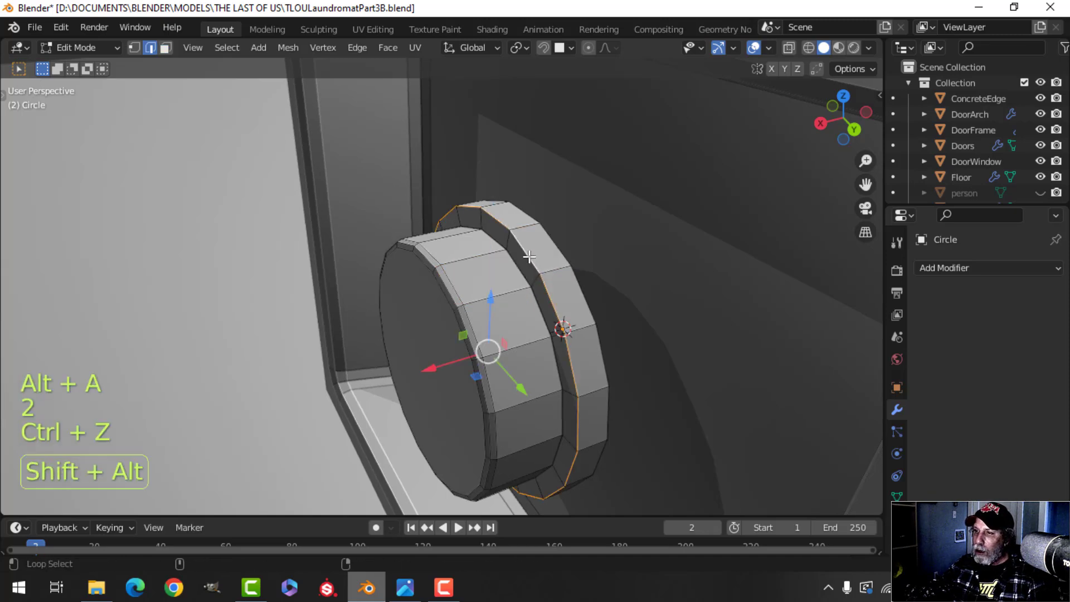
pyautogui.hotkey('ctrl', 'b')
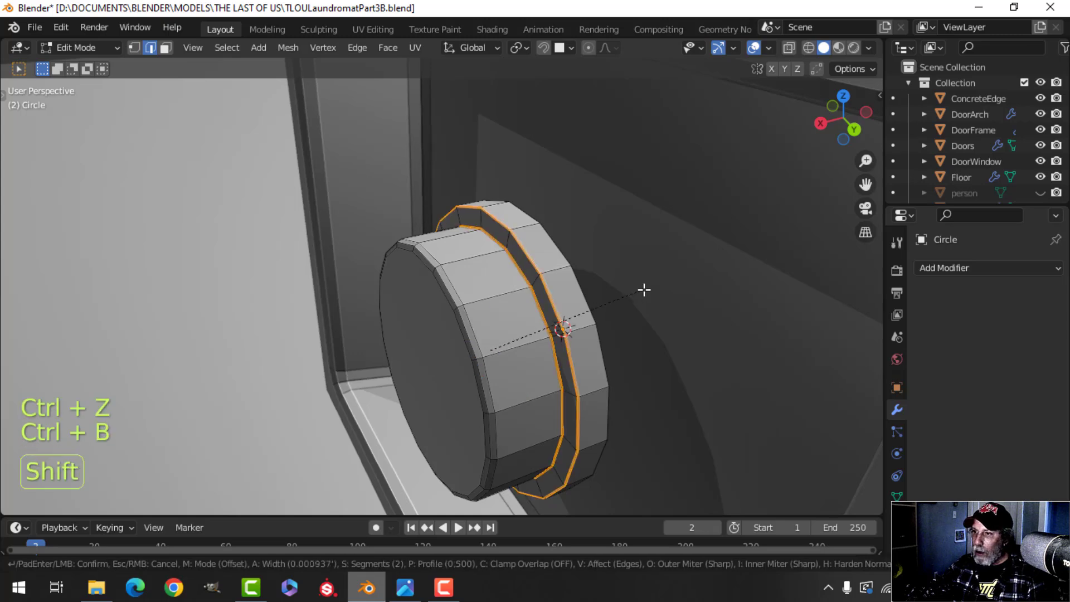
pyautogui.click(660, 284)
# Return to Object Mode, shade the round button smooth, and deselect it.
pyautogui.press('Tab')
pyautogui.rightClick(493, 256)
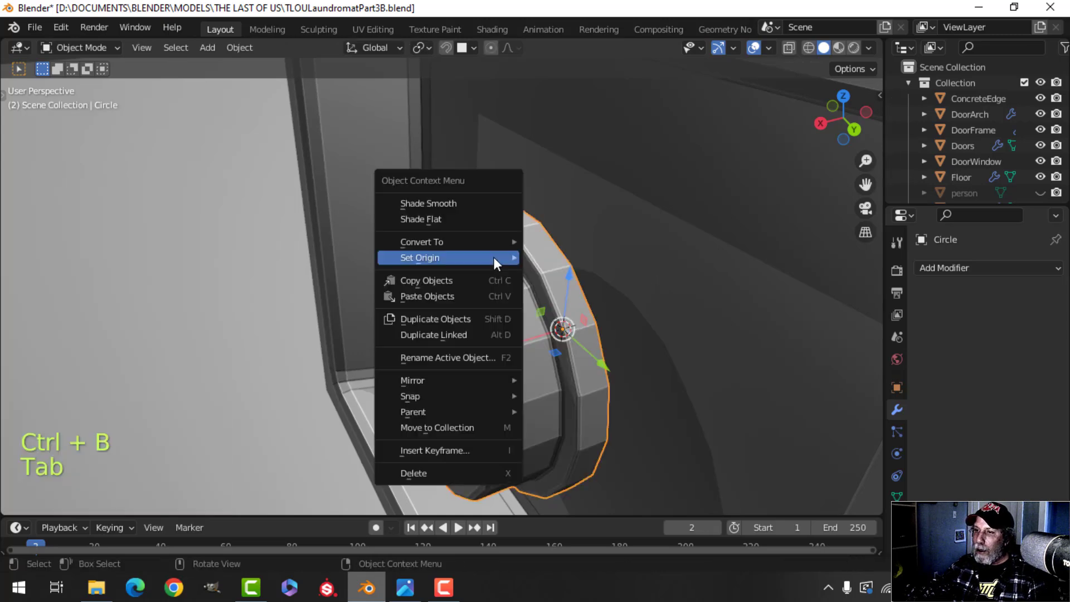
pyautogui.click(457, 202)
pyautogui.scroll(-5, 479, 273)
pyautogui.hotkey('alt', 'a')
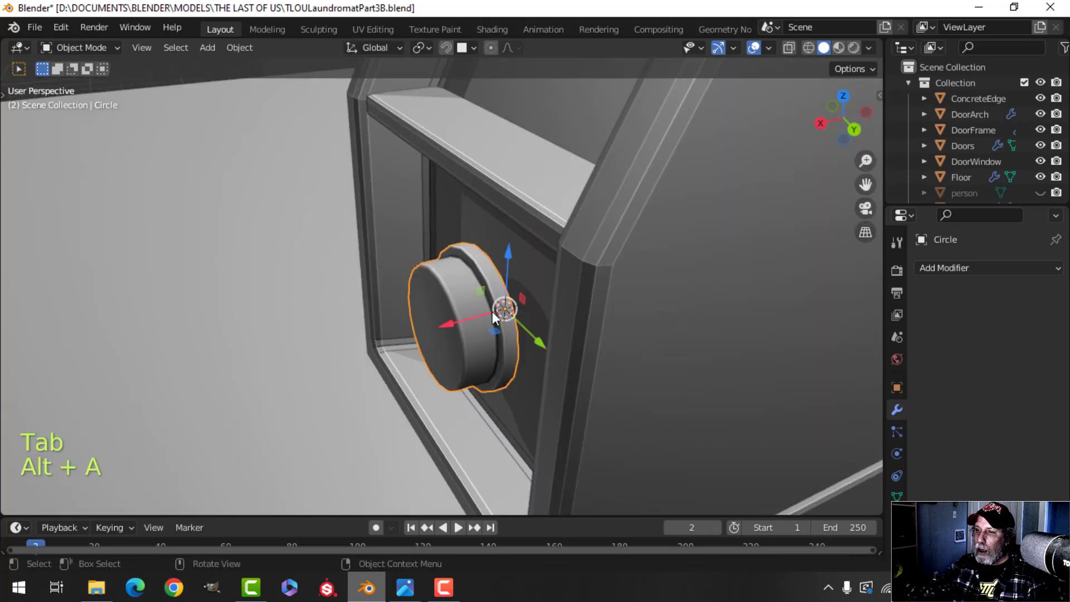
# Move the whole button mesh about 0.06' back along X toward the recess's back, then return to Object Mode and deselect it.
pyautogui.press('Tab')
pyautogui.press('a')
pyautogui.moveTo(493, 312); pyautogui.dragTo(494, 344, button='middle')
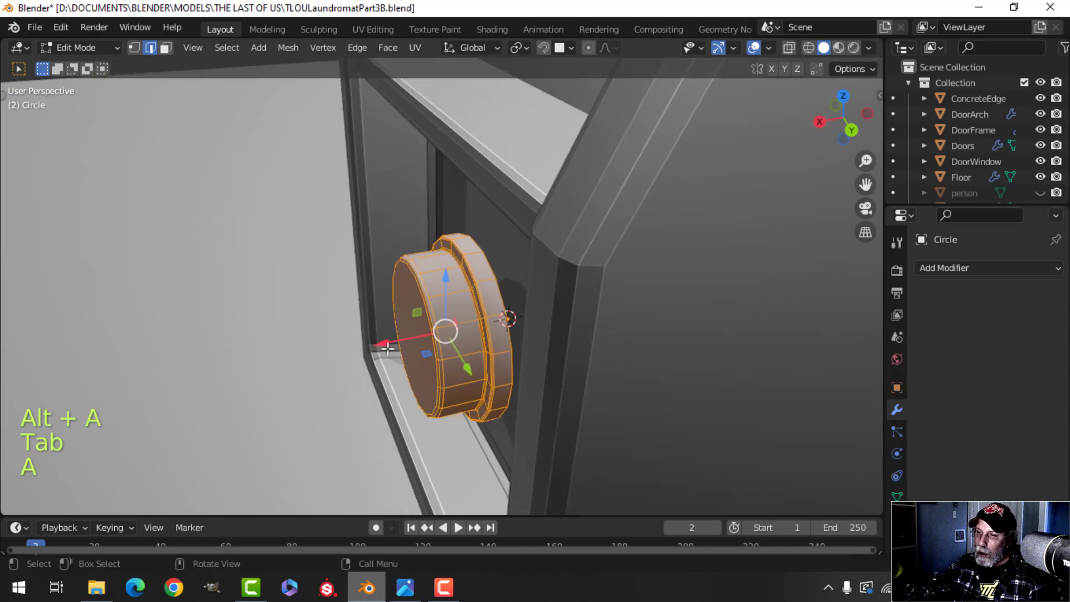
pyautogui.moveTo(388, 348); pyautogui.dragTo(429, 335)
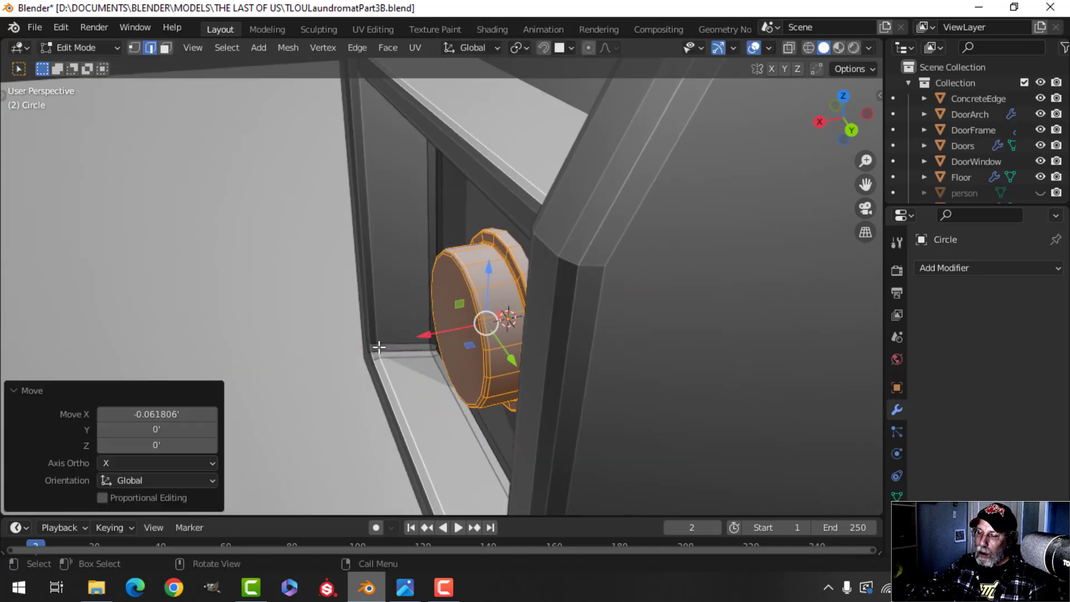
pyautogui.moveTo(379, 347); pyautogui.dragTo(508, 309, button='middle')
pyautogui.press('Tab')
pyautogui.hotkey('alt', 'a')
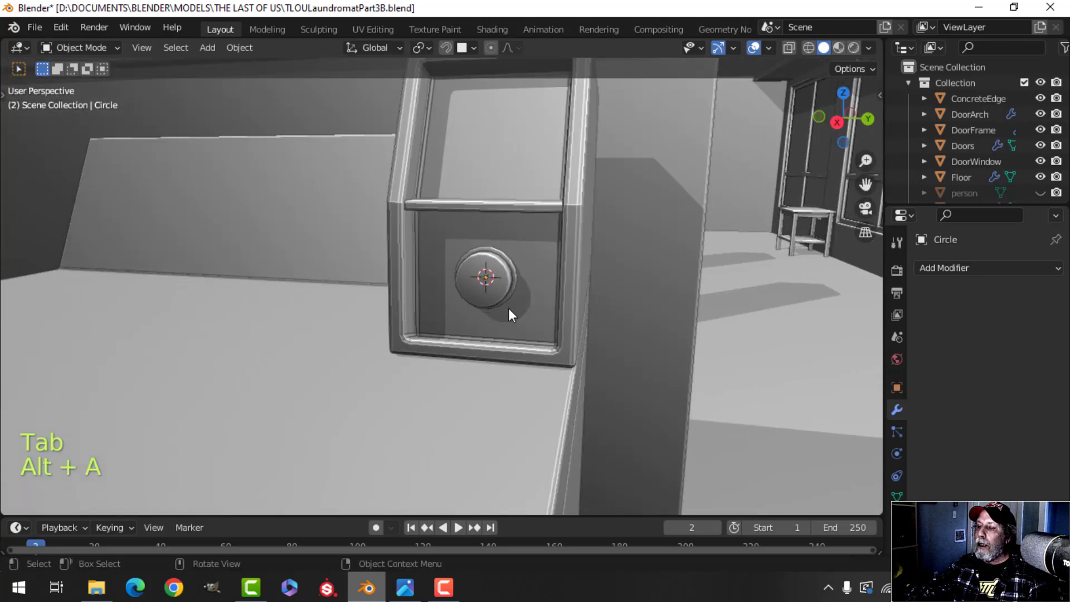
# Examine the coin box's slot and round button in the TLOU_laundry.jpg reference image, then return to Blender.
pyautogui.scroll(-4, 508, 309)
pyautogui.scroll(1, 533, 316)
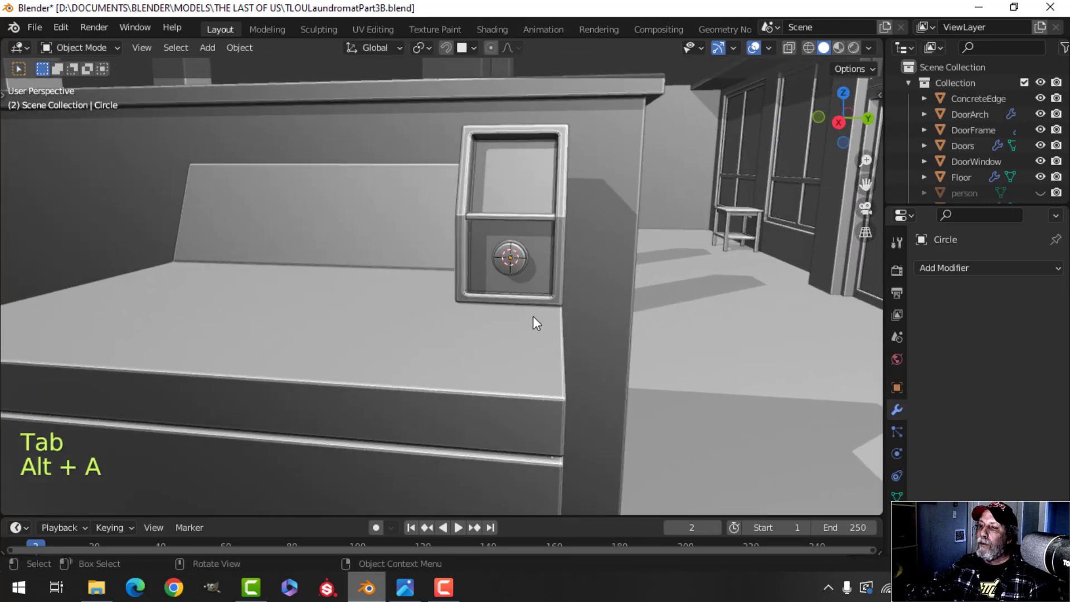
pyautogui.click(400, 595)
pyautogui.scroll(6, 413, 353)
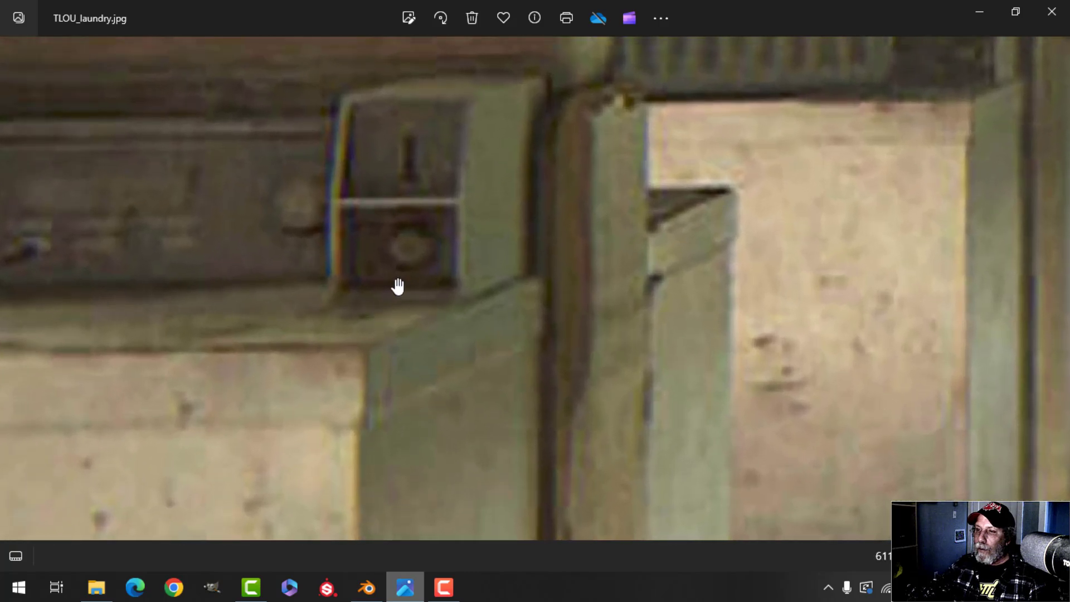
pyautogui.scroll(-5, 398, 286)
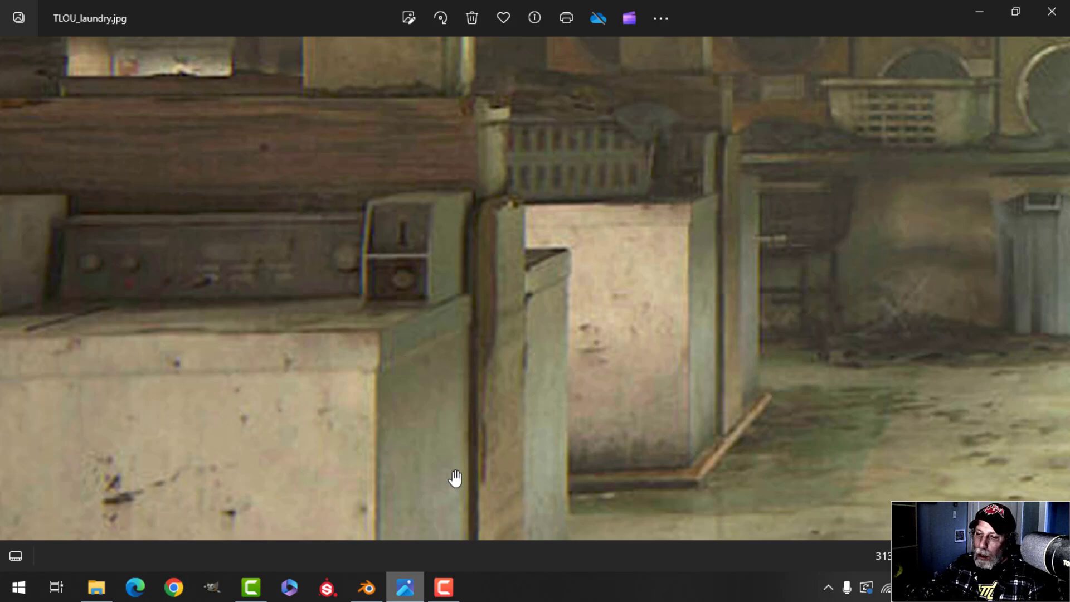
pyautogui.click(368, 588)
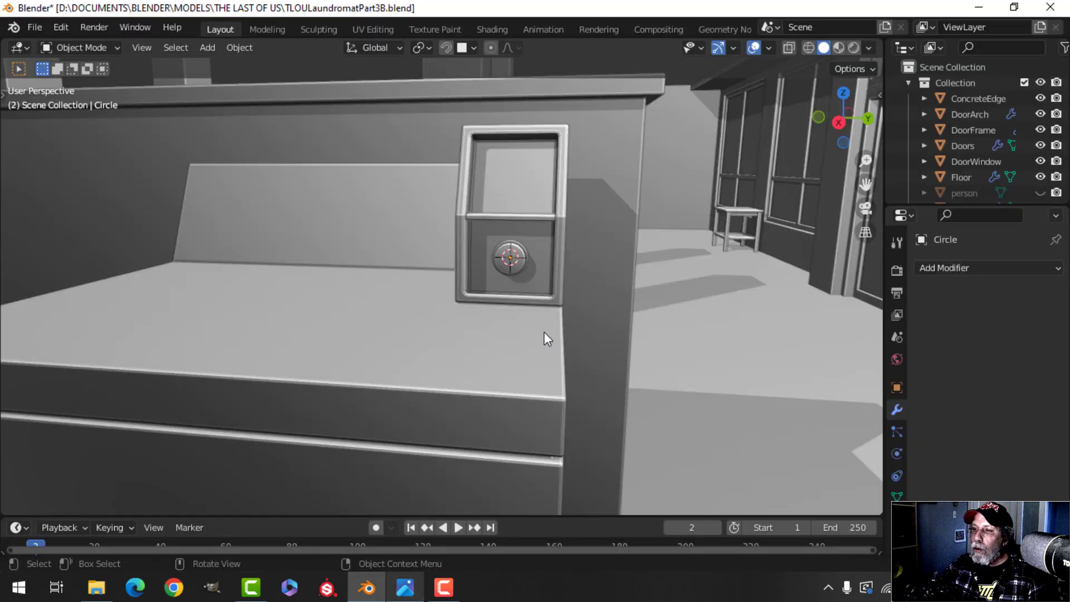
# Enter Edit Mode on the round button and inset its front face by about 0.06'.
pyautogui.moveTo(544, 332); pyautogui.dragTo(486, 338, button='middle')
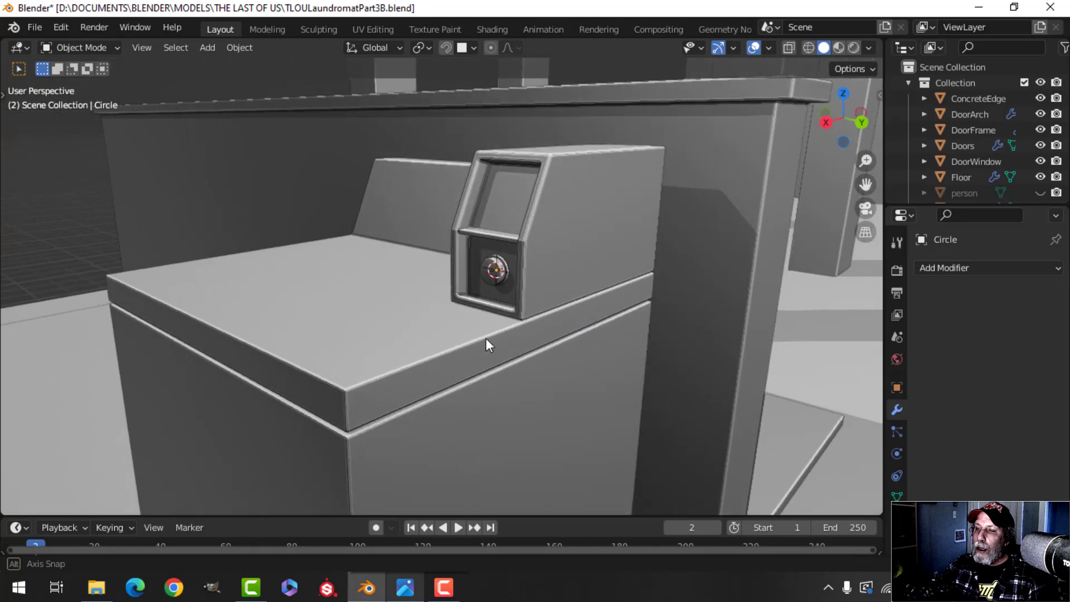
pyautogui.scroll(7, 501, 335)
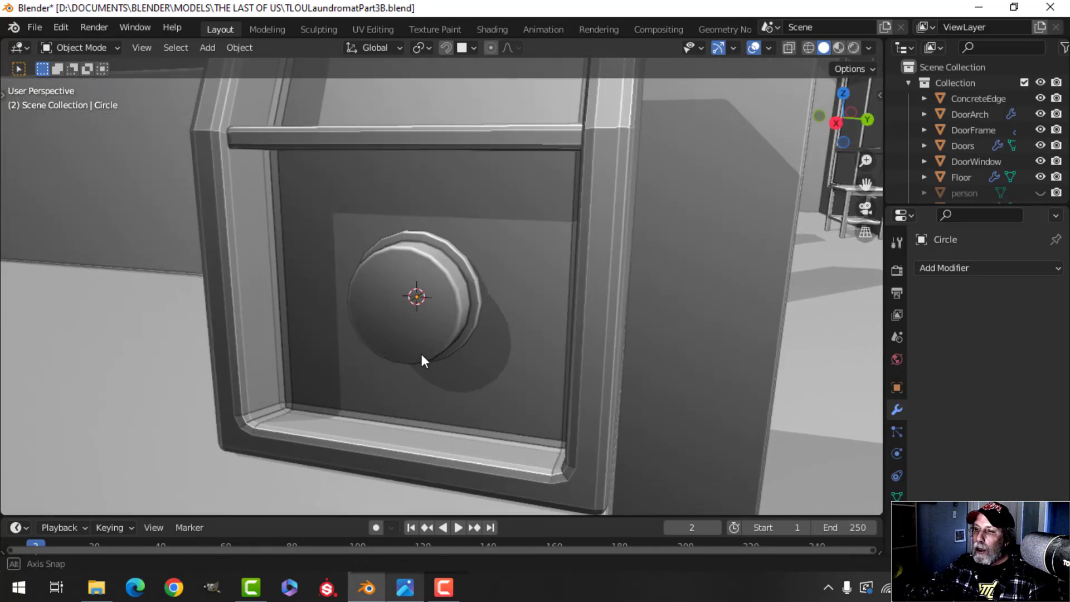
pyautogui.press('Tab')
pyautogui.hotkey('alt', 'a')
pyautogui.moveTo(394, 348); pyautogui.dragTo(455, 353, button='middle')
pyautogui.press('3')
pyautogui.click(421, 342)
pyautogui.scroll(2, 523, 337)
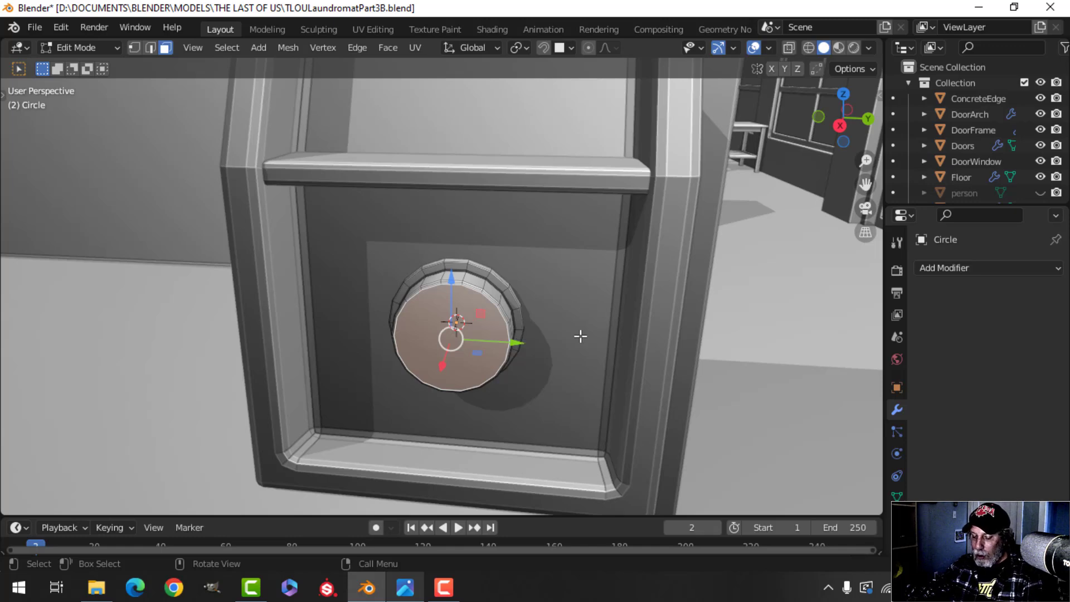
pyautogui.press('i')
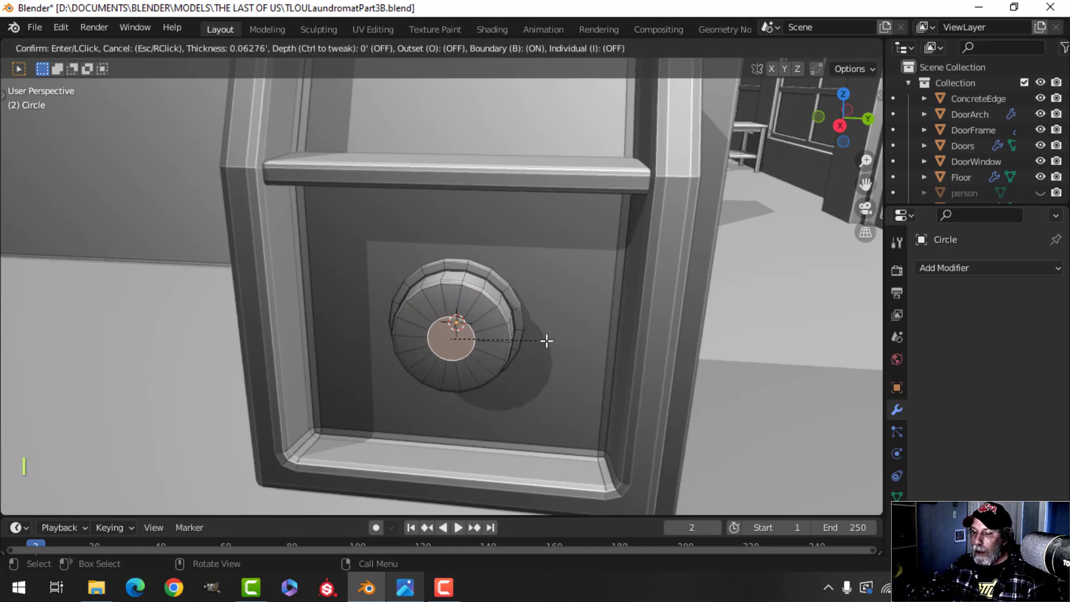
pyautogui.click(541, 342)
# Extrude the small inset circle inward to form a dimple and bevel its rim edge loop with two segments.
pyautogui.moveTo(537, 342); pyautogui.dragTo(602, 329, button='middle')
pyautogui.press('e')
pyautogui.click(508, 340)
pyautogui.scroll(3, 468, 353)
pyautogui.hotkey('alt', 'a')
pyautogui.press('2')
pyautogui.keyDown('alt'); pyautogui.keyDown('shift'); pyautogui.click(555, 346); pyautogui.keyUp('shift'); pyautogui.keyUp('alt')
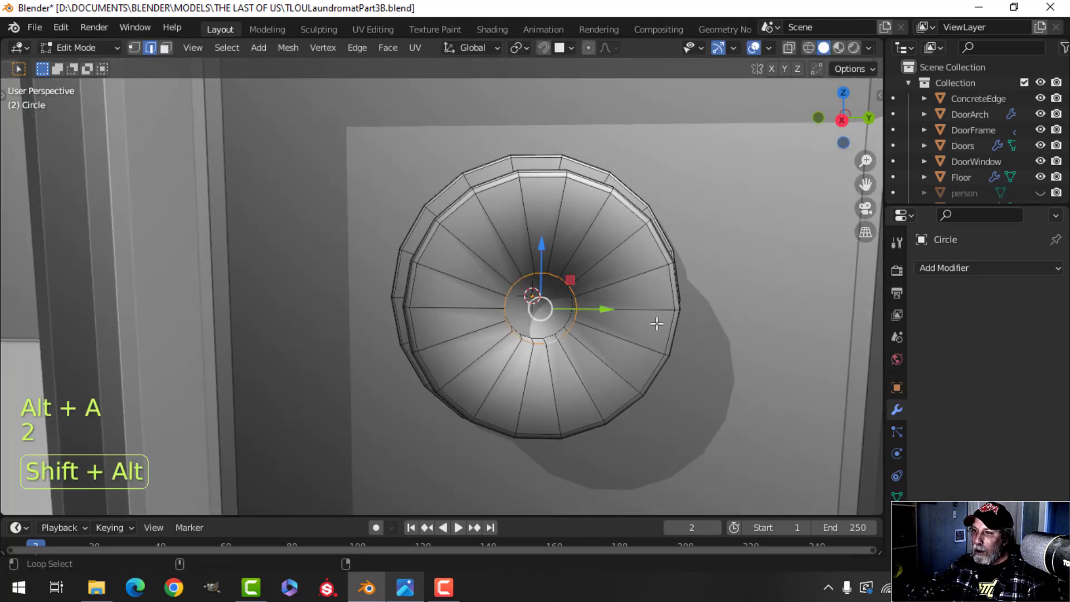
pyautogui.hotkey('ctrl', 'b')
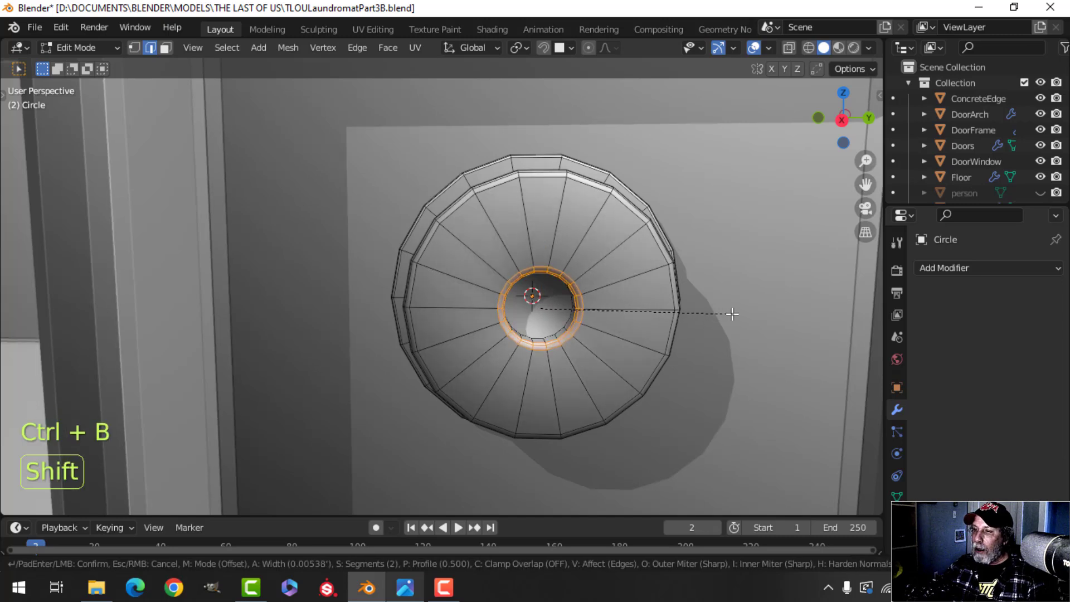
pyautogui.click(733, 312)
# Inset the dimple's floor face, return to Object Mode and deselect the button.
pyautogui.press('3')
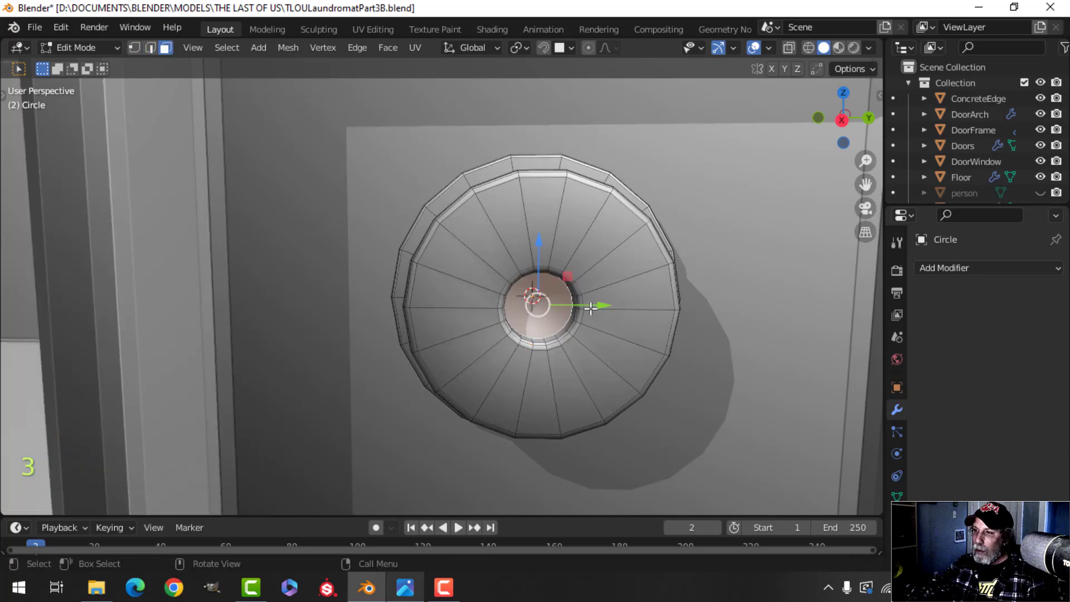
pyautogui.press('i')
pyautogui.click(629, 301)
pyautogui.press('Tab')
pyautogui.scroll(-5, 629, 305)
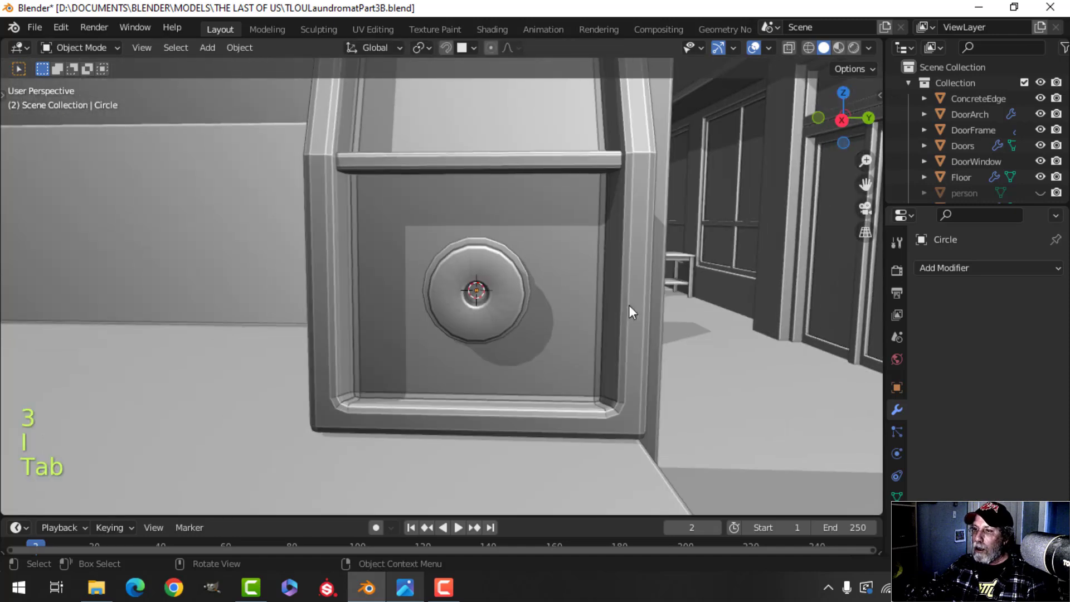
pyautogui.hotkey('alt', 'a')
# Examine the dimpled round button and the coin box's two recesses from several angles.
pyautogui.moveTo(535, 310); pyautogui.dragTo(433, 321, button='middle')
pyautogui.scroll(5, 483, 313)
pyautogui.moveTo(433, 322); pyautogui.dragTo(459, 349, button='middle')
pyautogui.hotkey('alt', 'a')
pyautogui.scroll(-5, 525, 315)
pyautogui.scroll(1, 488, 338)
pyautogui.moveTo(460, 349)
pyautogui.mouseDown(button='middle')
pyautogui.moveTo(491, 350)
pyautogui.moveTo(447, 347)
pyautogui.mouseUp(button='middle')
pyautogui.scroll(-3, 490, 345)
pyautogui.moveTo(447, 348); pyautogui.dragTo(459, 349, button='middle')
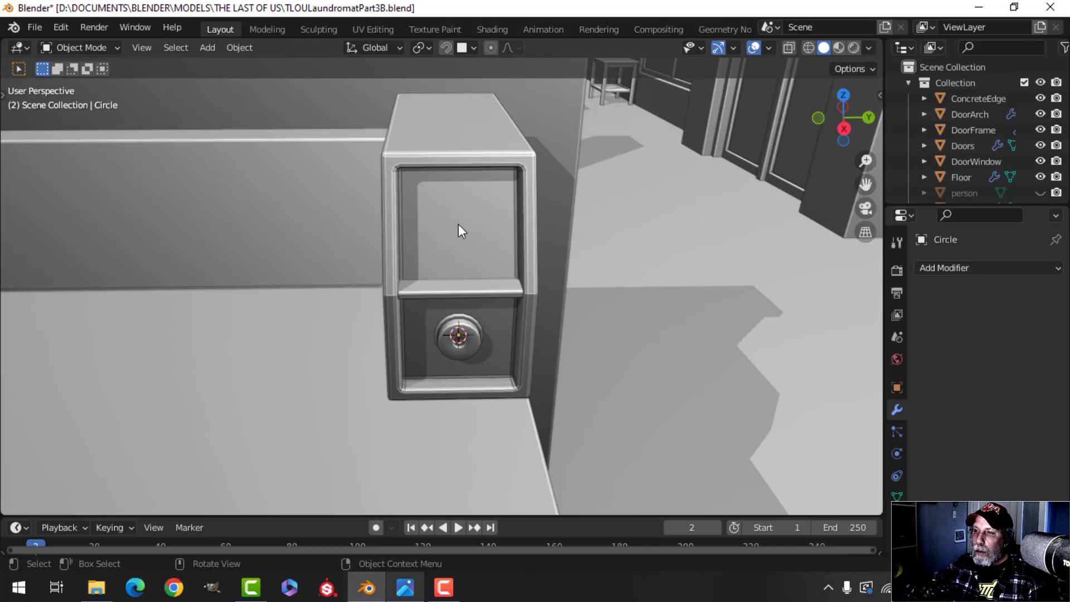
# Select the coin box and snap the 3D cursor to the back face of its upper recess, then return to Object Mode.
pyautogui.scroll(-1, 455, 223)
pyautogui.moveTo(482, 280)
pyautogui.keyDown('shift'); pyautogui.mouseDown(button='middle')
pyautogui.moveTo(462, 270)
pyautogui.moveTo(603, 257)
pyautogui.moveTo(460, 272)
pyautogui.moveTo(462, 258)
pyautogui.moveTo(465, 279)
pyautogui.mouseUp(button='middle'); pyautogui.keyUp('shift')
pyautogui.scroll(2, 460, 270)
pyautogui.scroll(-1, 457, 271)
pyautogui.click(453, 252)
pyautogui.scroll(3, 454, 253)
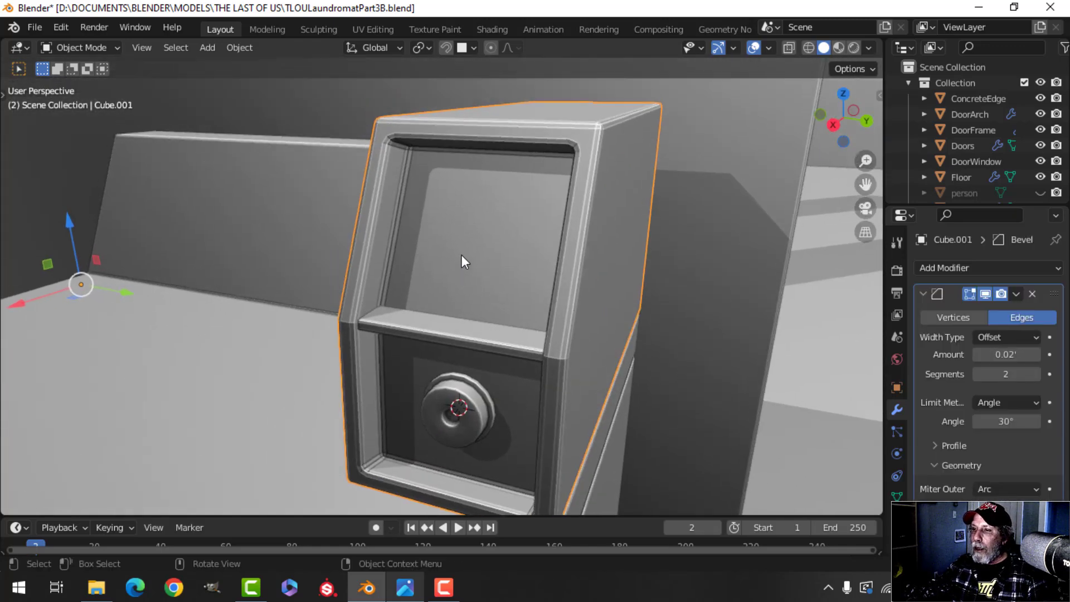
pyautogui.press('Tab')
pyautogui.press('3')
pyautogui.click(535, 257)
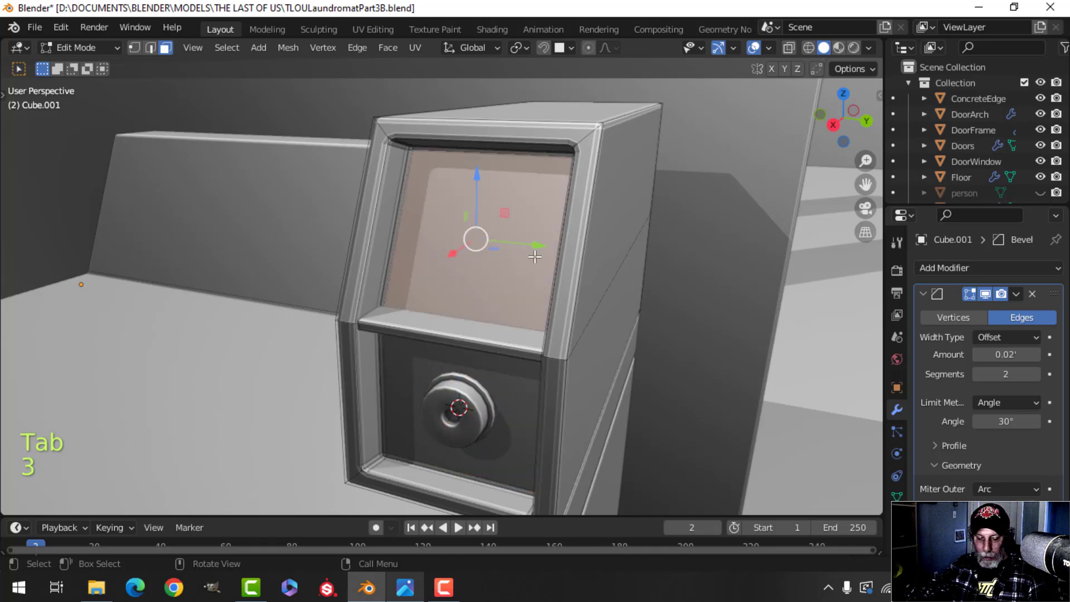
pyautogui.hotkey('shift', 's')
pyautogui.click(521, 343)
pyautogui.press('Tab')
pyautogui.scroll(1, 531, 274)
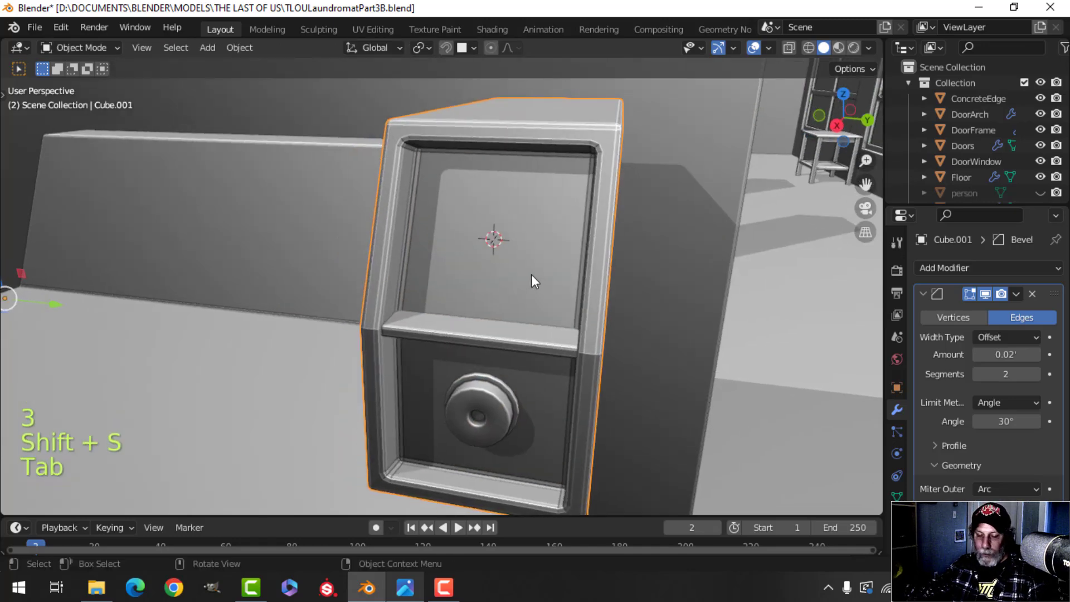
# Duplicate the upper recess's top edge, move the copy about 0.34' forward along X, and separate it into its own object.
pyautogui.scroll(1, 527, 272)
pyautogui.press('Tab')
pyautogui.hotkey('alt', 'a')
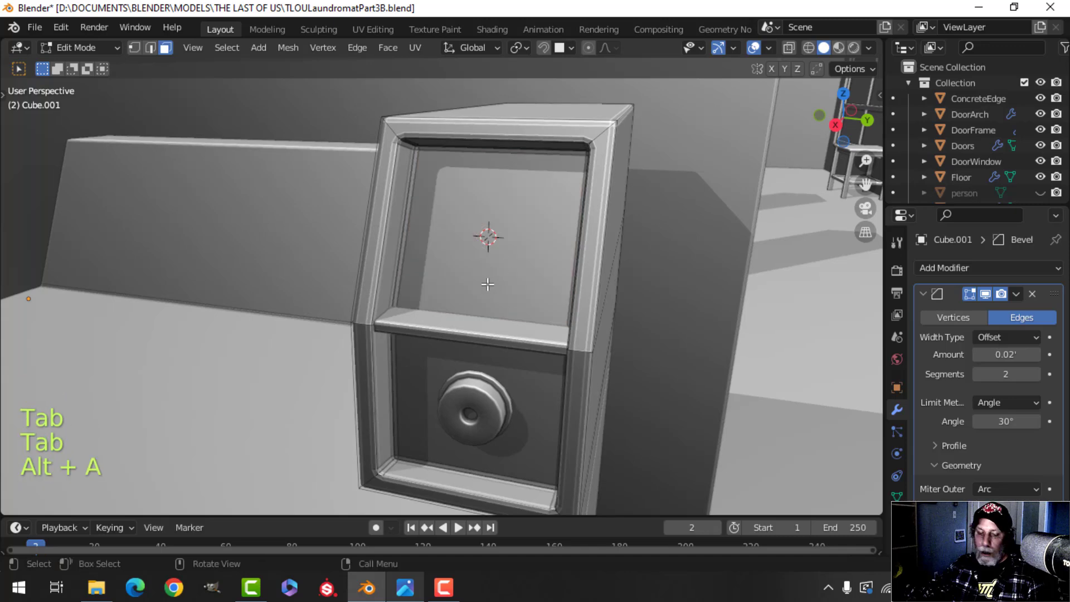
pyautogui.moveTo(502, 166); pyautogui.dragTo(454, 235, button='middle')
pyautogui.hotkey('shift', 'd')
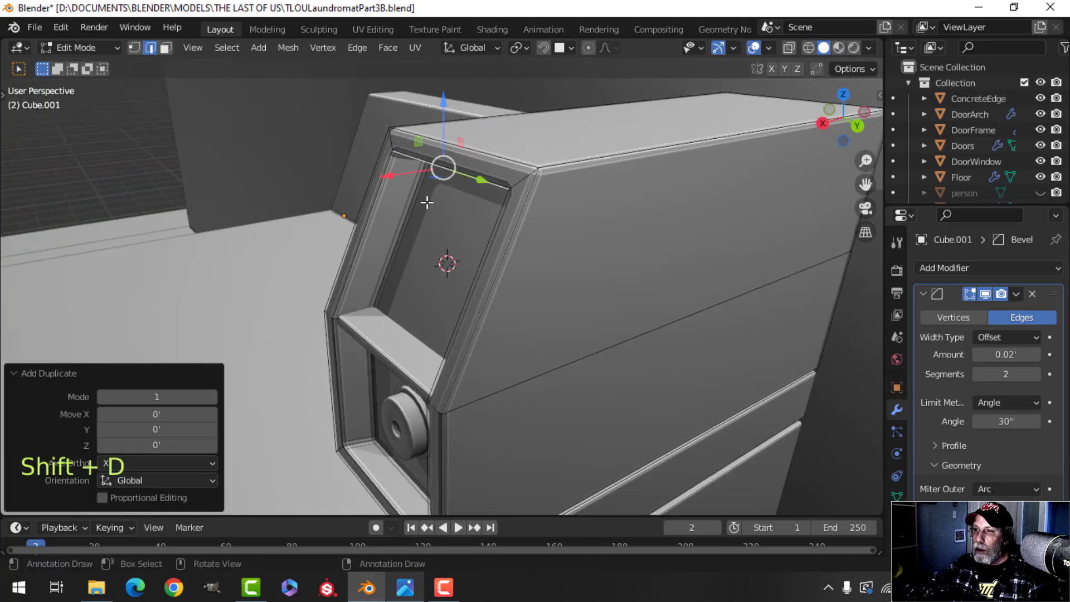
pyautogui.moveTo(389, 178); pyautogui.dragTo(285, 191)
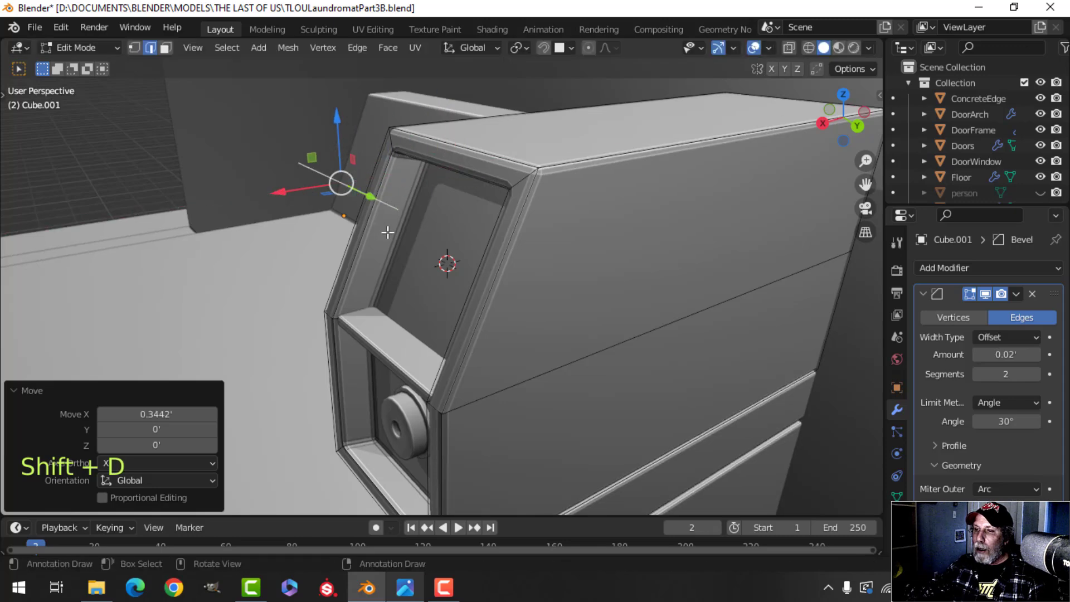
pyautogui.press('p')
pyautogui.click(388, 227)
pyautogui.press('Tab')
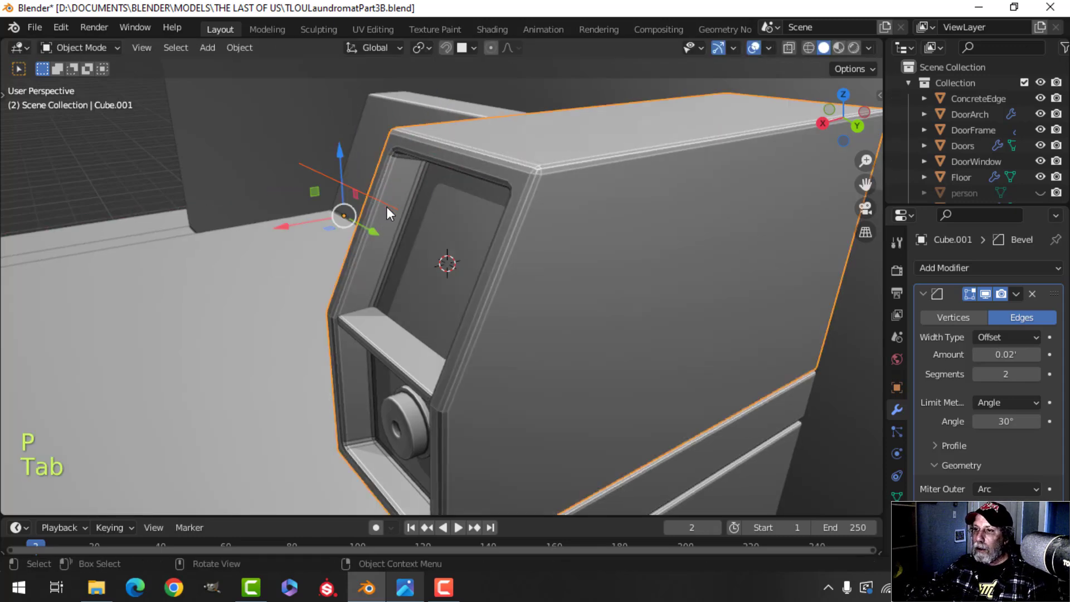
# Scale the separated edge to about 0.44 of its length and rotate it 90° about X so it stands upright.
pyautogui.click(387, 206)
pyautogui.press('Tab')
pyautogui.press('a')
pyautogui.press('s')
pyautogui.click(390, 232)
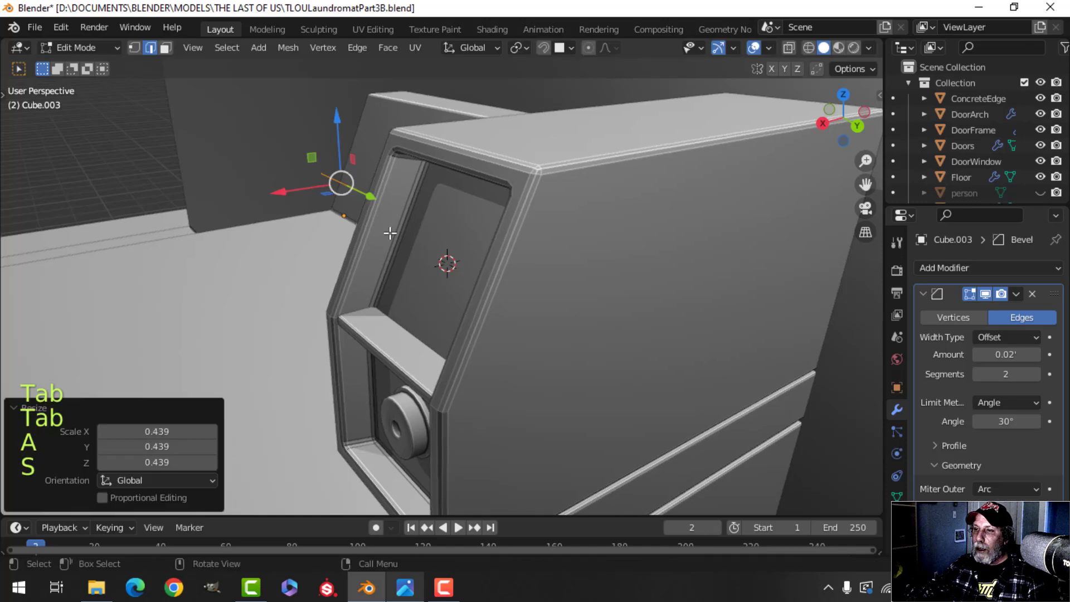
pyautogui.moveTo(390, 232); pyautogui.dragTo(397, 253, button='middle')
pyautogui.press('r')
pyautogui.press('x')
pyautogui.press('0')
pyautogui.click(437, 247)
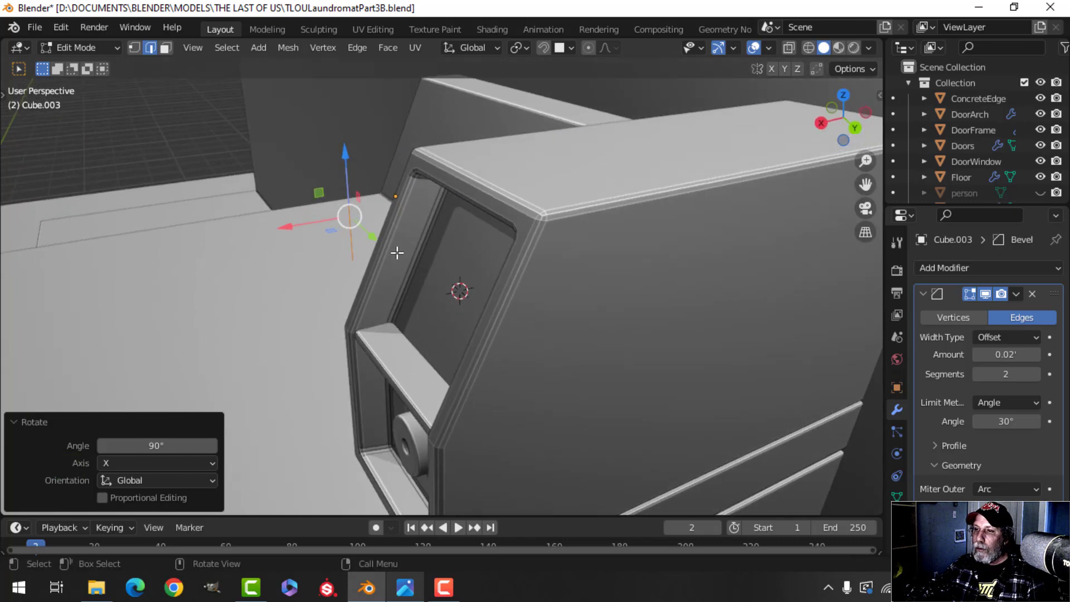
# Extrude the upright edge along X into a narrow strip, then extrude the strip along Y to give it thickness.
pyautogui.press('e')
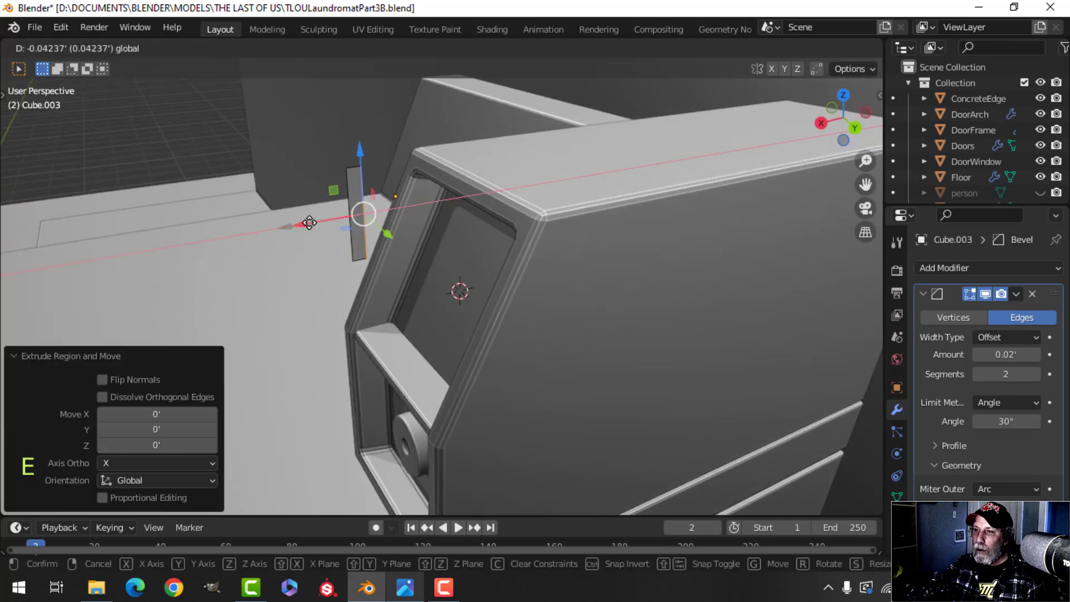
pyautogui.moveTo(315, 221); pyautogui.dragTo(321, 221)
pyautogui.press('a')
pyautogui.moveTo(334, 241); pyautogui.dragTo(350, 250, button='middle')
pyautogui.keyDown('shift'); pyautogui.moveTo(350, 249); pyautogui.dragTo(440, 272, button='middle'); pyautogui.keyUp('shift')
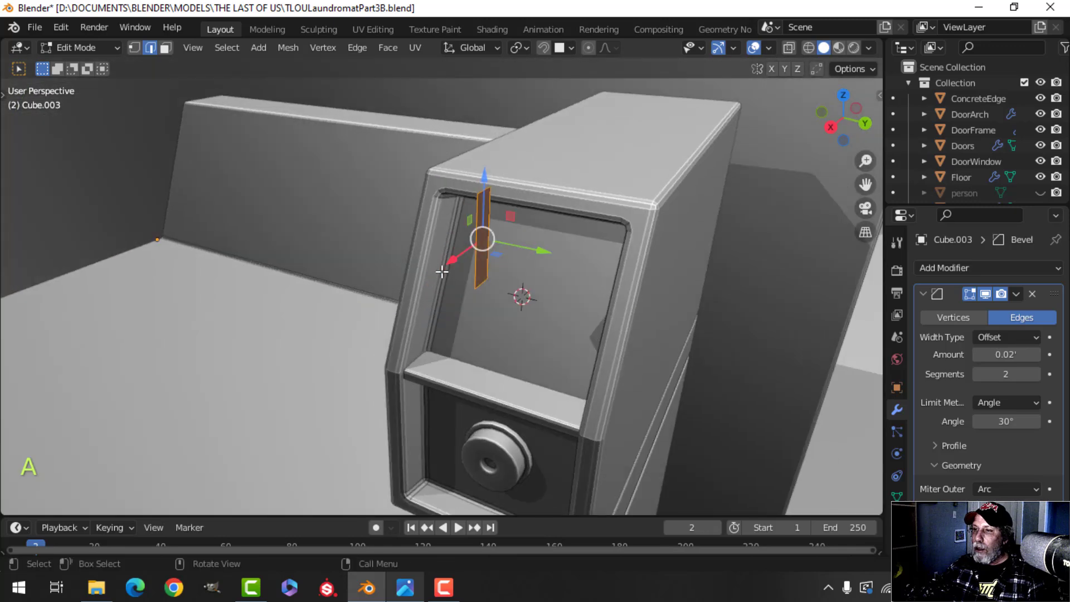
pyautogui.press('e')
pyautogui.click(441, 271)
pyautogui.moveTo(532, 258); pyautogui.dragTo(550, 256)
pyautogui.press('a')
# Move the whole slot piece about 0.24' back along X and about 0.27' down in total, into the upper recess.
pyautogui.moveTo(549, 273); pyautogui.dragTo(533, 260, button='middle')
pyautogui.moveTo(467, 155); pyautogui.dragTo(461, 222)
pyautogui.moveTo(543, 258); pyautogui.dragTo(460, 280, button='middle')
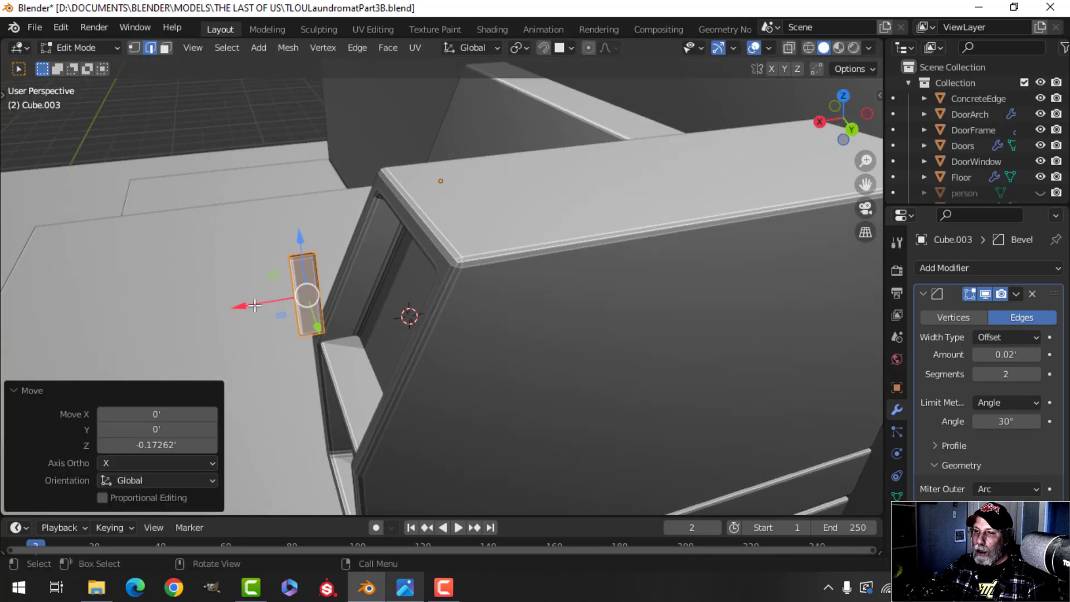
pyautogui.moveTo(254, 305); pyautogui.dragTo(351, 312)
pyautogui.moveTo(352, 312); pyautogui.dragTo(528, 115, button='middle')
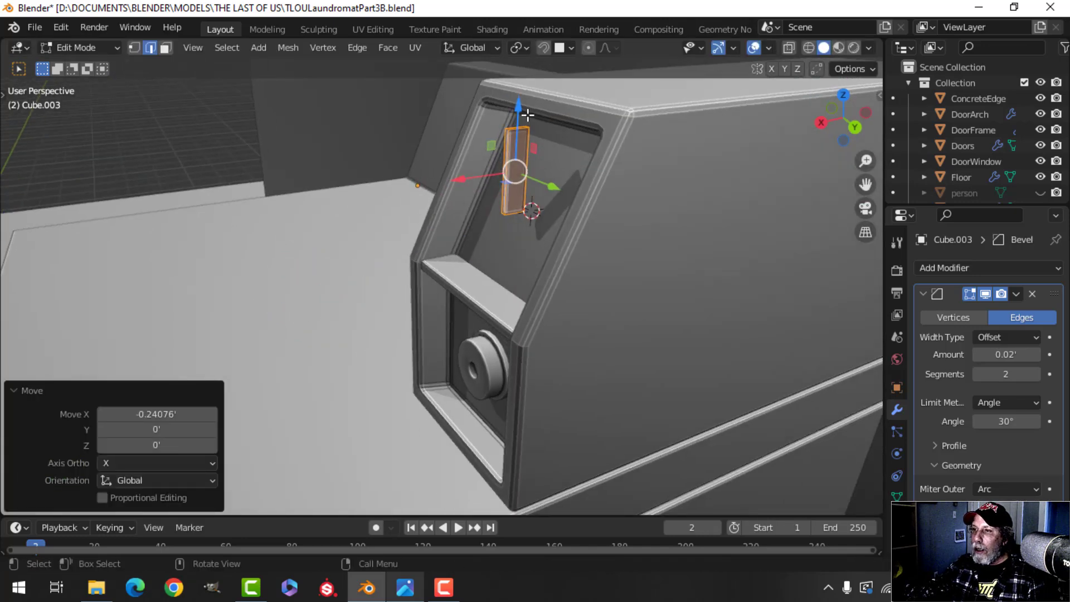
pyautogui.moveTo(528, 115); pyautogui.dragTo(528, 148)
pyautogui.moveTo(528, 148); pyautogui.dragTo(552, 276, button='middle')
pyautogui.scroll(4, 444, 232)
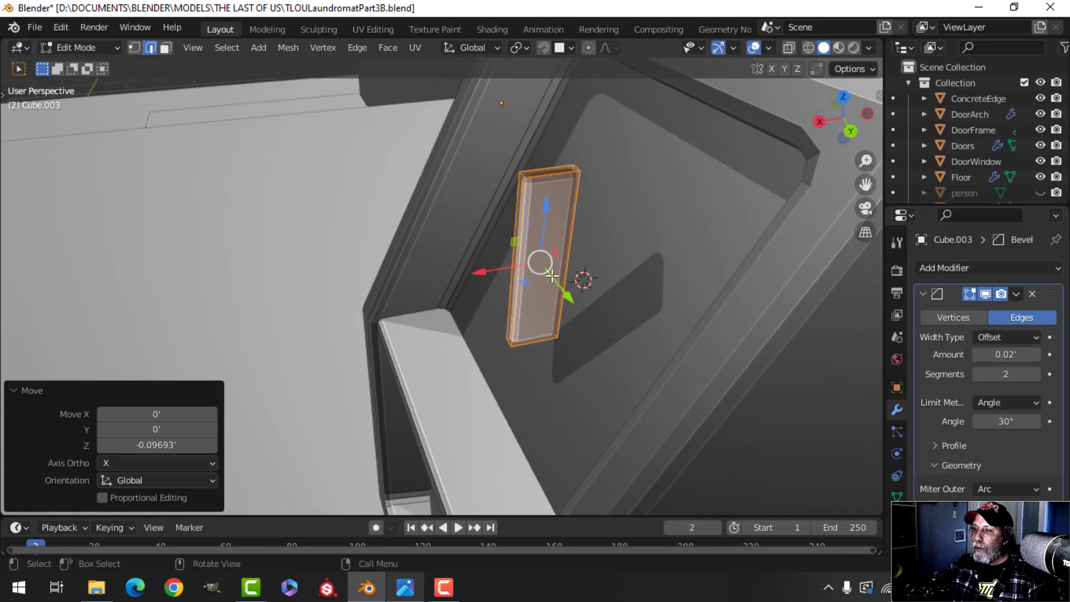
# Select the slot piece's entire mesh and recalculate its normals to face outside.
pyautogui.press('Tab')
pyautogui.press('Tab')
pyautogui.press('a')
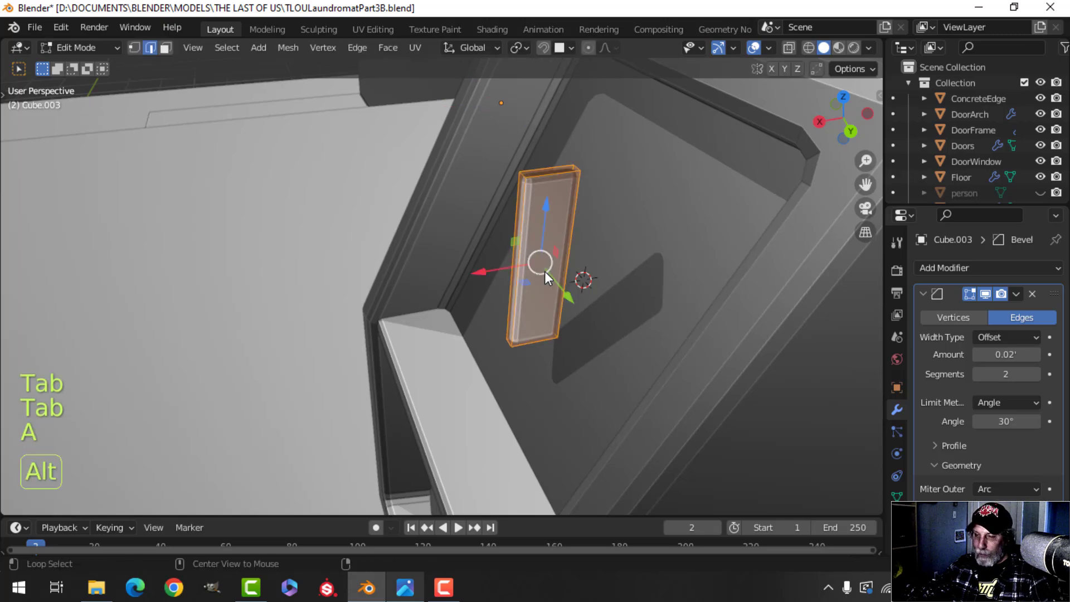
pyautogui.hotkey('alt', 'n')
pyautogui.click(534, 285)
# Scale the slot piece about 2.2 times along X and move it about 0.12' back into the recess's sloped face.
pyautogui.moveTo(534, 285)
pyautogui.mouseDown(button='middle')
pyautogui.moveTo(564, 258)
pyautogui.moveTo(533, 267)
pyautogui.mouseUp(button='middle')
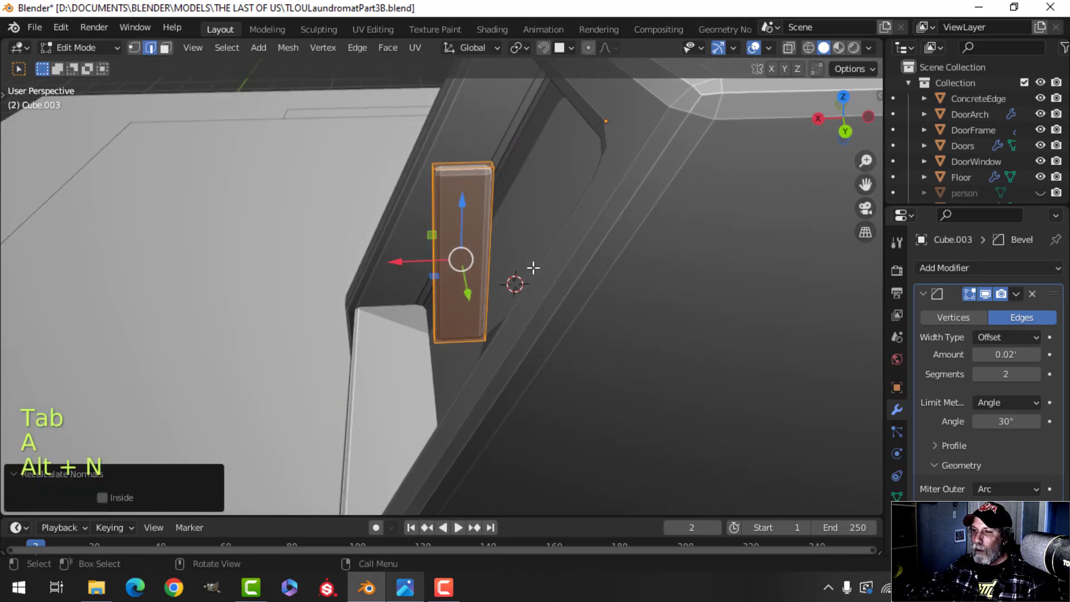
pyautogui.press('s')
pyautogui.press('x')
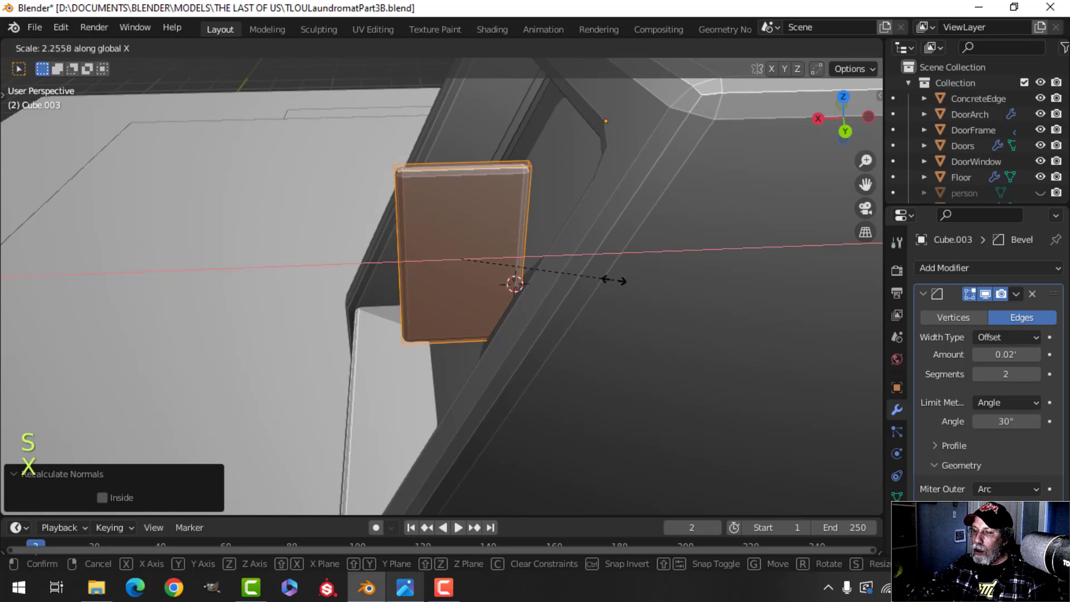
pyautogui.click(609, 280)
pyautogui.moveTo(571, 285); pyautogui.dragTo(495, 277, button='middle')
pyautogui.moveTo(456, 271); pyautogui.dragTo(539, 259)
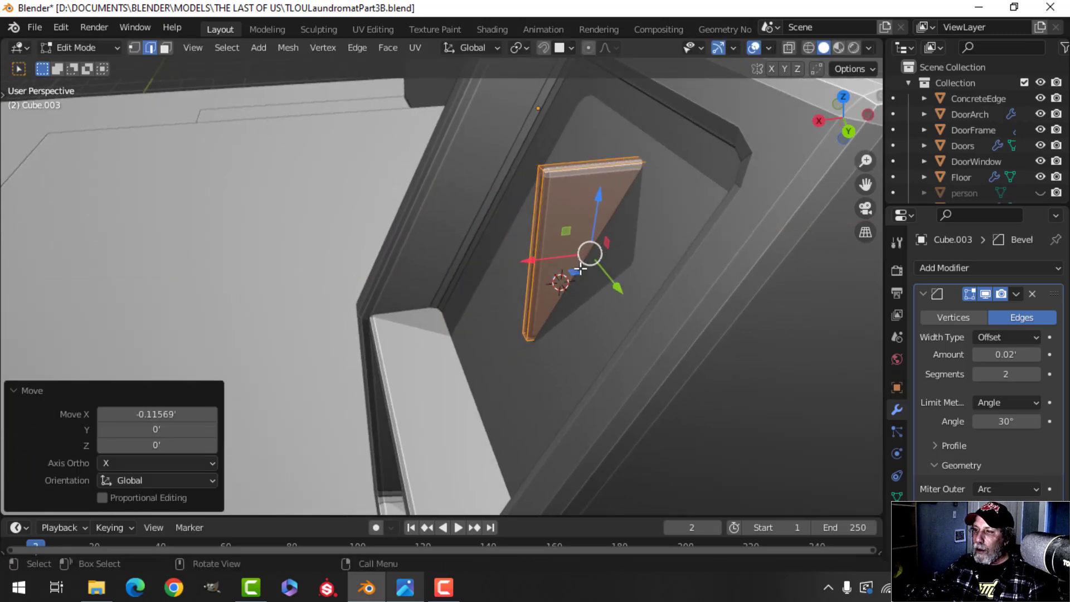
# Rotate the slot piece about -25.4° in the front wireframe view to match the recess's slope, then restore solid shading.
pyautogui.moveTo(586, 273)
pyautogui.keyDown('shift'); pyautogui.mouseDown(button='middle')
pyautogui.moveTo(591, 323)
pyautogui.moveTo(582, 289)
pyautogui.mouseUp(button='middle'); pyautogui.keyUp('shift')
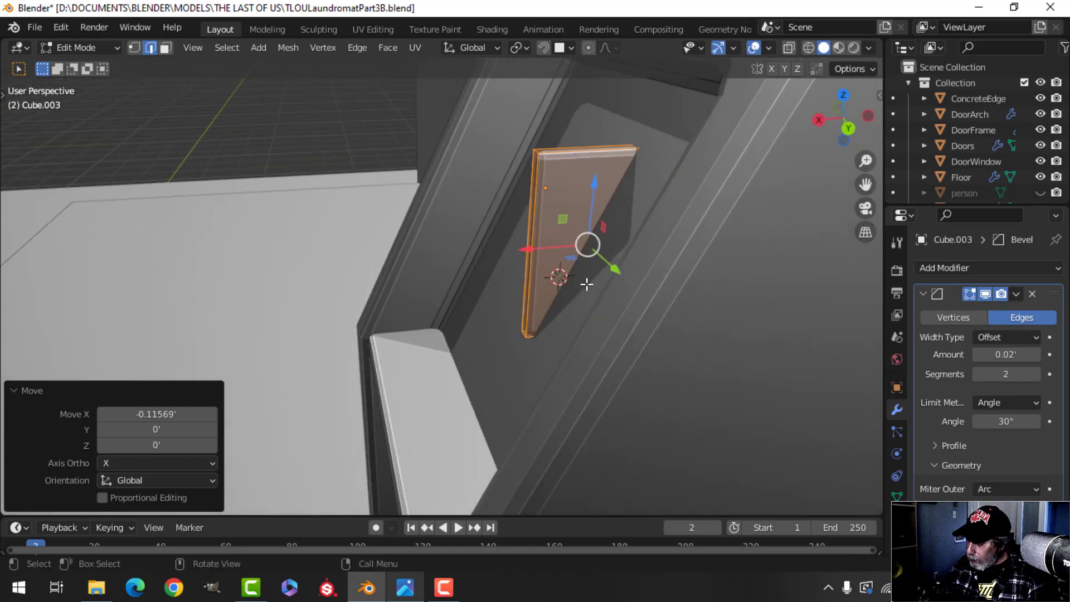
pyautogui.press('KP_3')
pyautogui.press('KP_1')
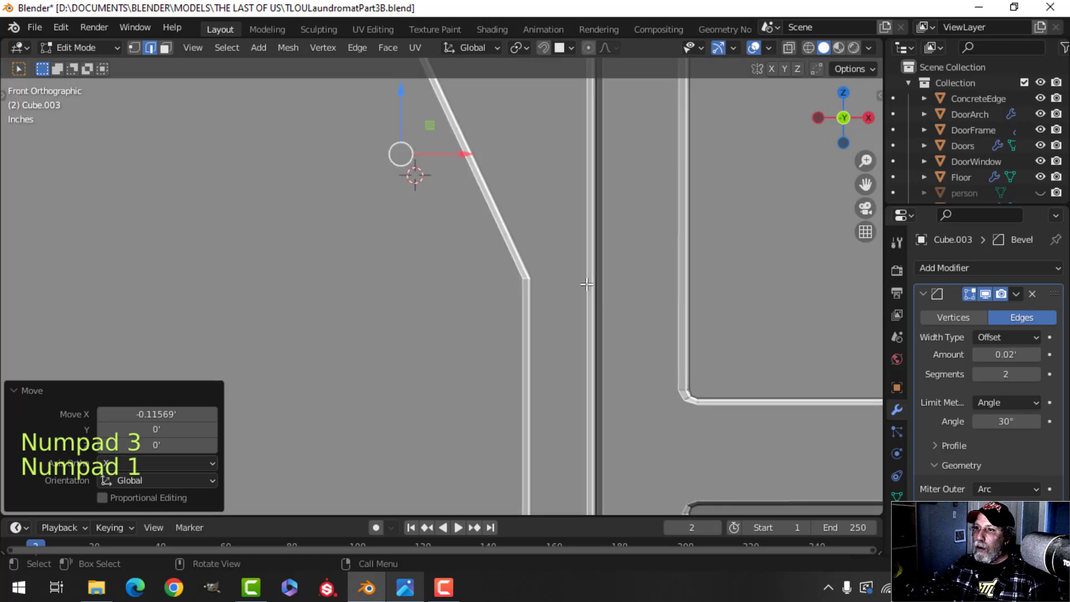
pyautogui.press('z')
pyautogui.click(485, 276)
pyautogui.scroll(1, 466, 236)
pyautogui.keyDown('shift'); pyautogui.moveTo(466, 236); pyautogui.dragTo(573, 368, button='middle'); pyautogui.keyUp('shift')
pyautogui.press('r')
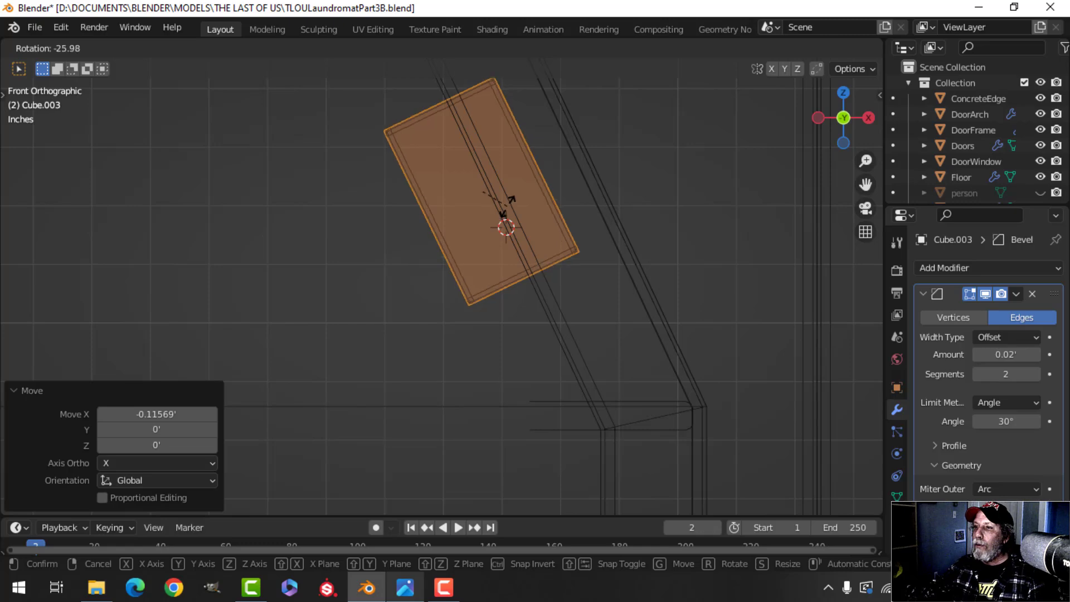
pyautogui.click(508, 220)
pyautogui.moveTo(594, 225); pyautogui.dragTo(593, 239, button='middle')
pyautogui.press('z')
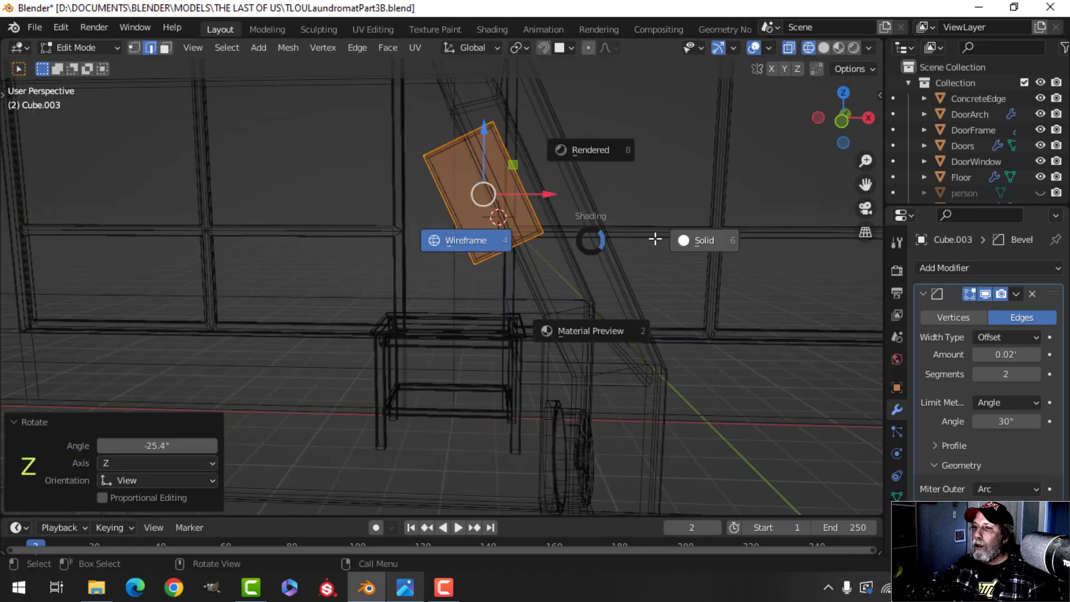
pyautogui.click(691, 241)
# Deselect the slot piece's mesh, return to Object Mode with nothing selected, and check its fit in the upper recess.
pyautogui.moveTo(679, 249); pyautogui.dragTo(505, 296, button='middle')
pyautogui.scroll(-4, 505, 295)
pyautogui.hotkey('alt', 'a')
pyautogui.moveTo(602, 291); pyautogui.dragTo(465, 282, button='middle')
pyautogui.press('Tab')
pyautogui.scroll(3, 484, 284)
pyautogui.scroll(-5, 483, 284)
pyautogui.hotkey('alt', 'a')
pyautogui.scroll(2, 487, 299)
pyautogui.scroll(-4, 429, 328)
pyautogui.scroll(2, 440, 332)
pyautogui.moveTo(436, 340)
pyautogui.mouseDown(button='middle')
pyautogui.moveTo(434, 350)
pyautogui.moveTo(447, 349)
pyautogui.mouseUp(button='middle')
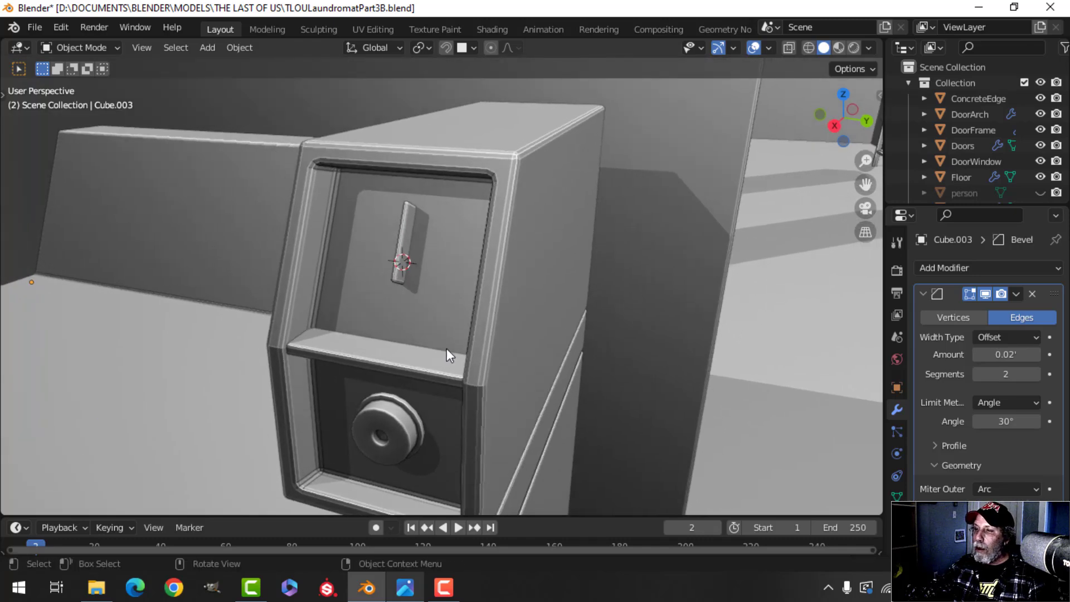
# Check the models' face orientation with the viewport overlay, then turn the overlay off.
pyautogui.click(770, 47)
pyautogui.click(694, 333)
pyautogui.click(679, 333)
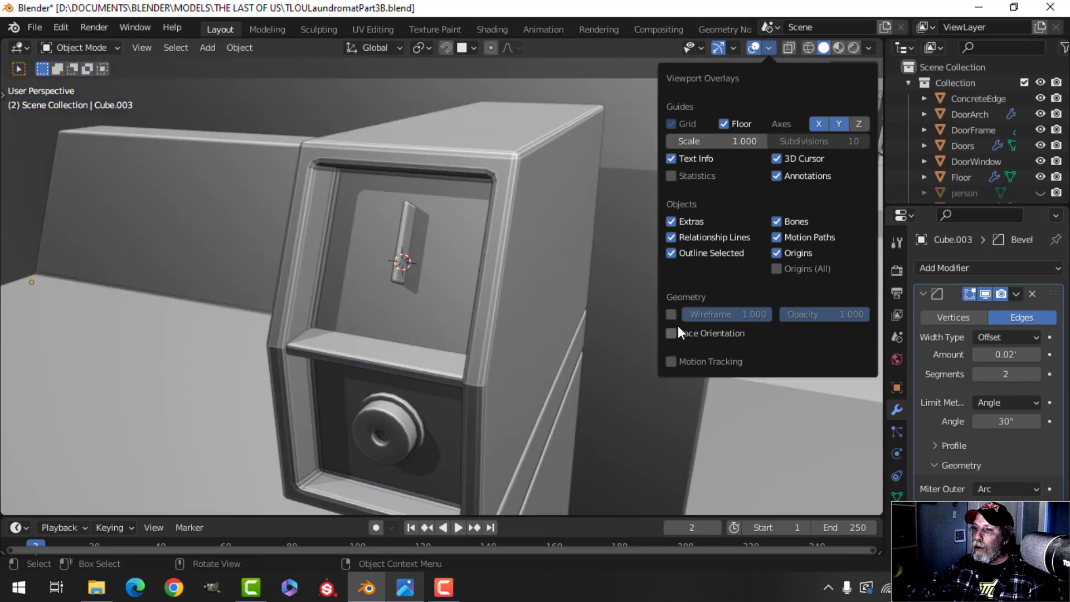
# Add a Boolean modifier to the coin box body and place it ahead of the Bevel modifier.
pyautogui.click(458, 227)
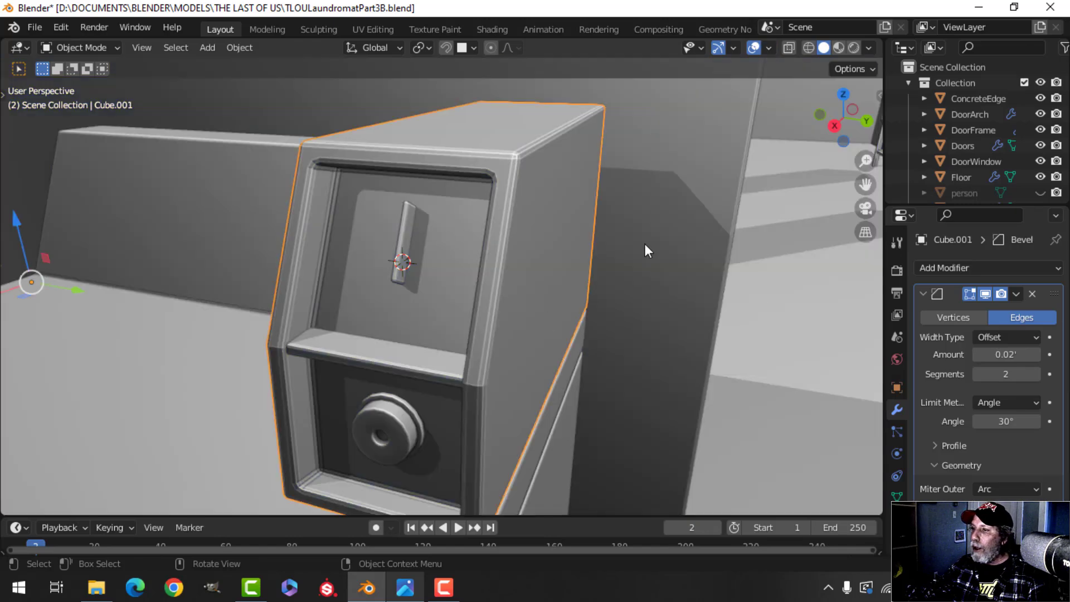
pyautogui.click(925, 293)
pyautogui.click(968, 269)
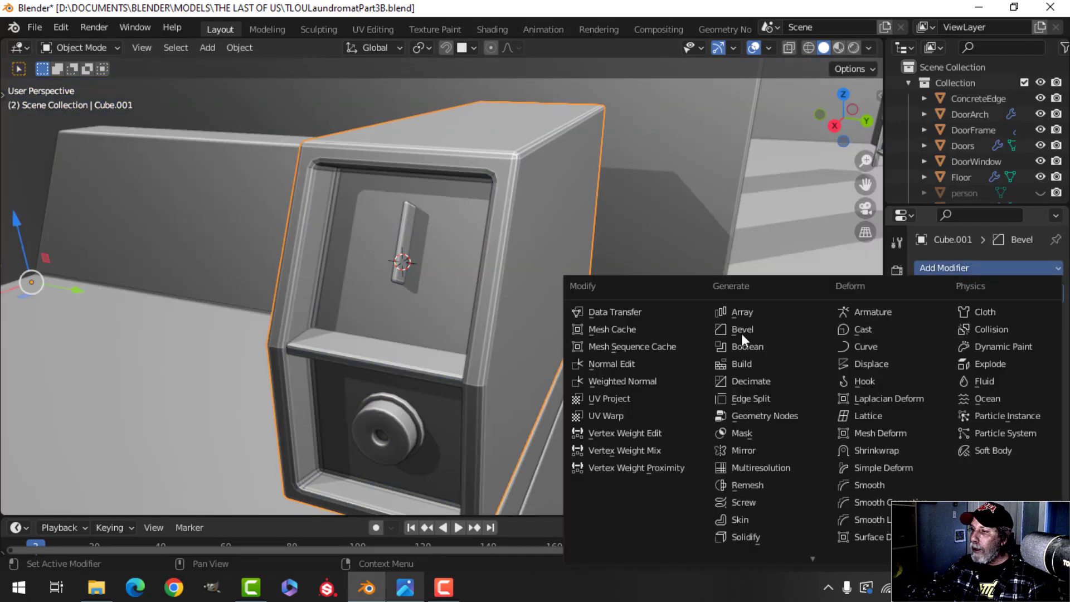
pyautogui.click(750, 348)
pyautogui.moveTo(1054, 315); pyautogui.dragTo(1055, 293)
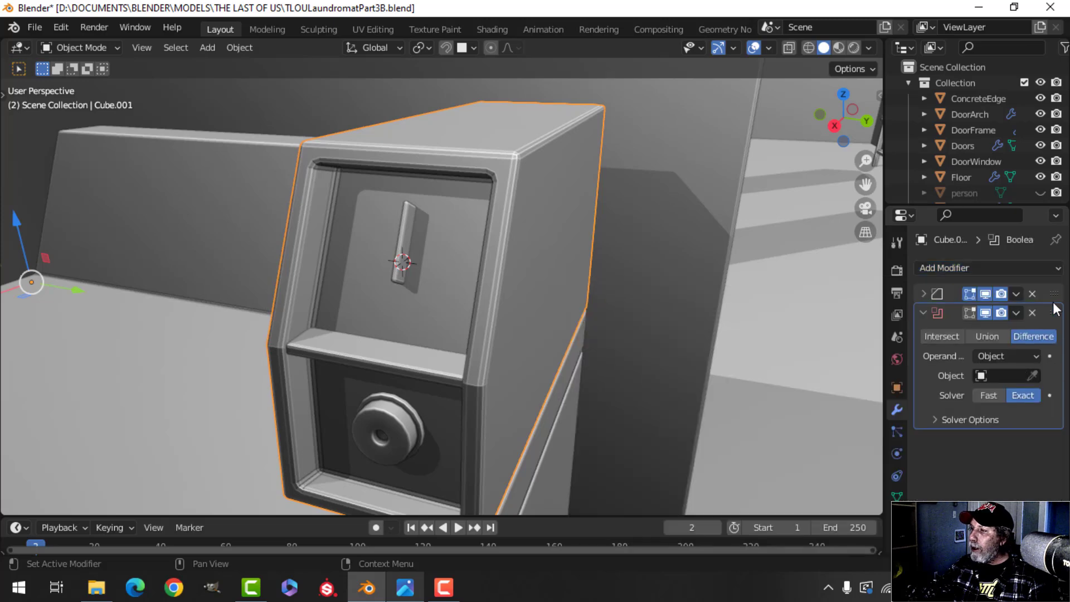
# Try the slot piece as the coin box's Boolean Difference object, then undo the assignment.
pyautogui.scroll(5, 477, 273)
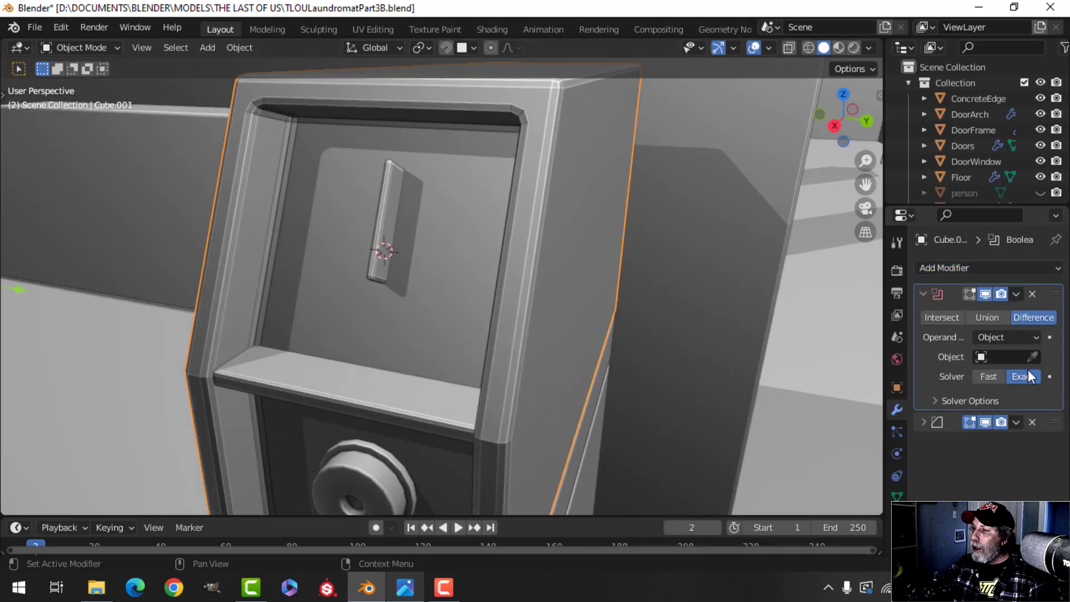
pyautogui.click(396, 197)
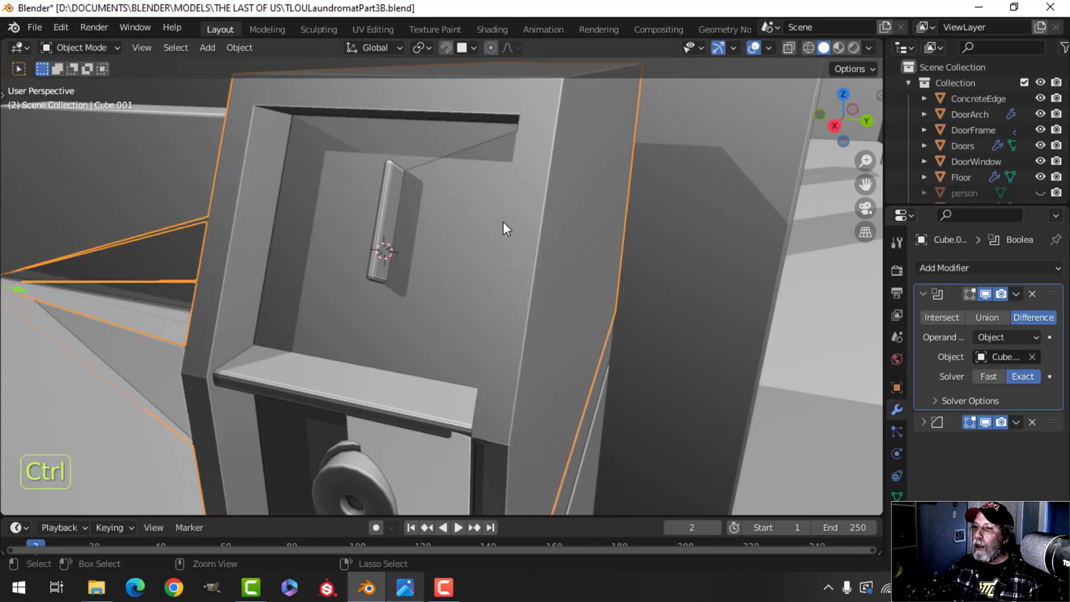
pyautogui.hotkey('ctrl', 'z')
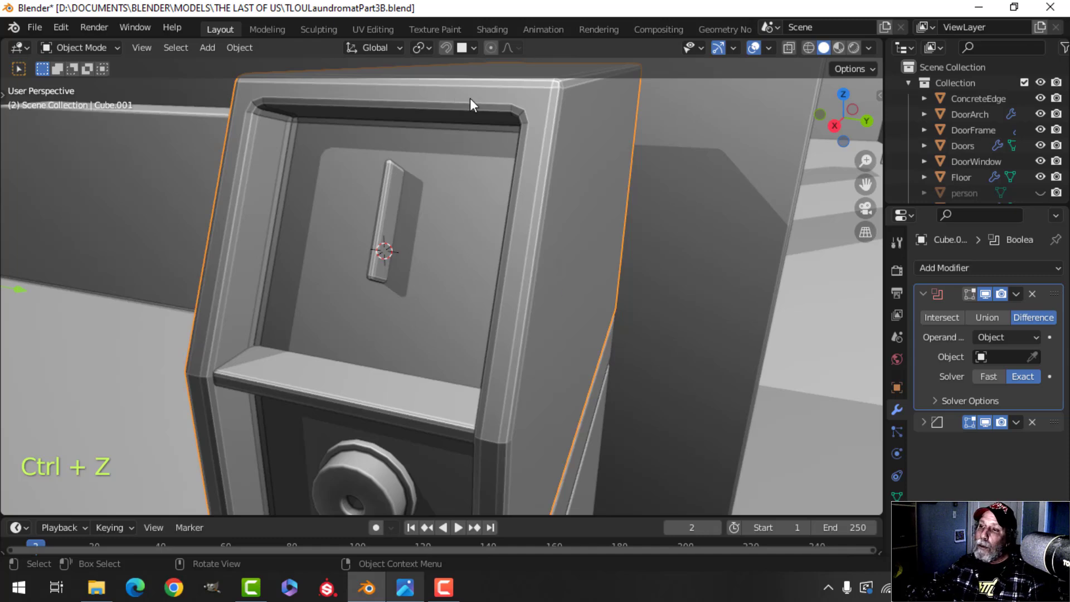
# Separate the upper recess's sloped back face from the coin box into its own object and return to Object Mode.
pyautogui.scroll(2, 473, 151)
pyautogui.hotkey('alt', 'a')
pyautogui.scroll(3, 443, 273)
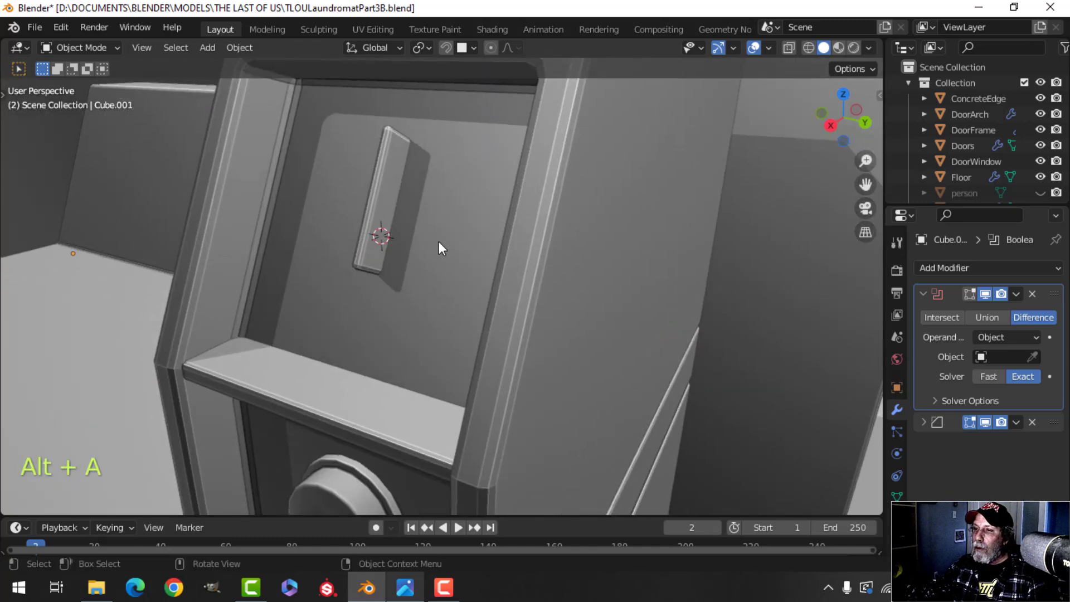
pyautogui.press('Tab')
pyautogui.keyDown('shift'); pyautogui.moveTo(394, 268); pyautogui.dragTo(463, 256, button='middle'); pyautogui.keyUp('shift')
pyautogui.press('3')
pyautogui.scroll(-5, 431, 288)
pyautogui.press('p')
pyautogui.click(520, 289)
pyautogui.press('Tab')
pyautogui.hotkey('alt', 'a')
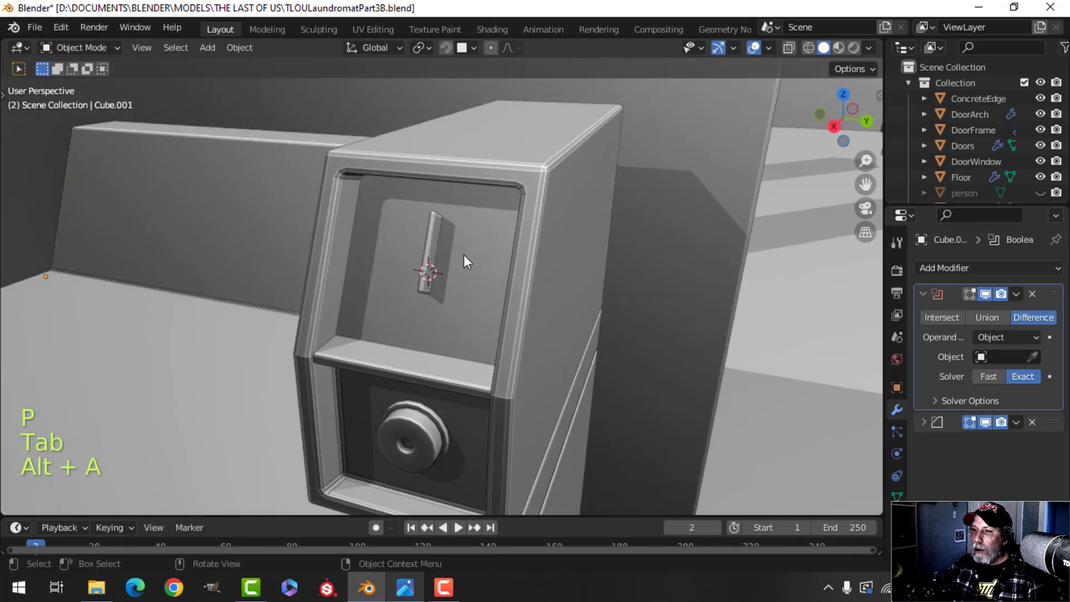
# Remove the Boolean modifier from the coin box body.
pyautogui.click(450, 249)
pyautogui.click(562, 185)
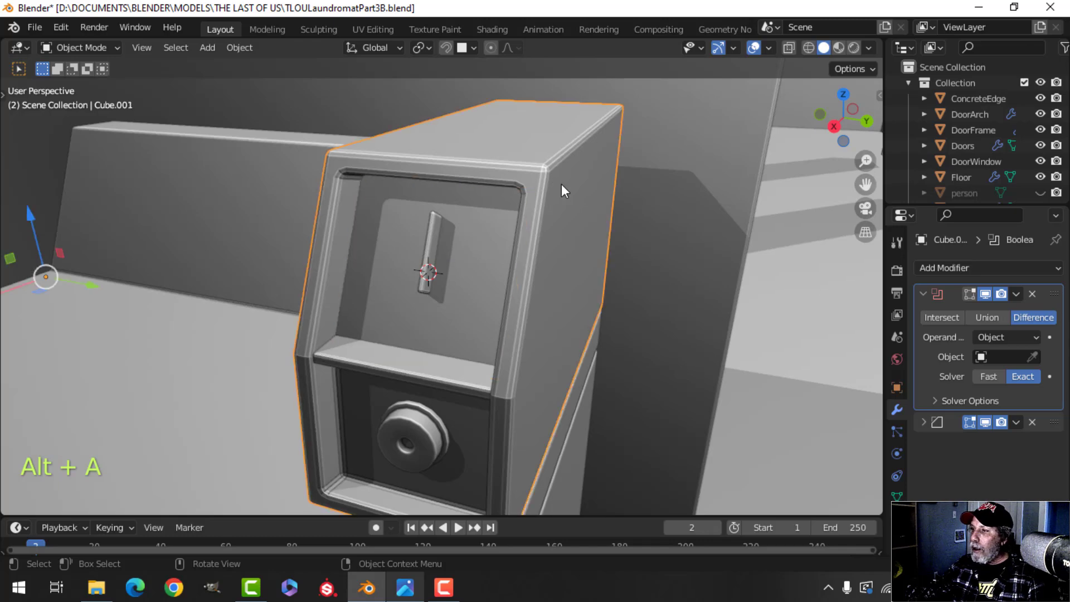
pyautogui.click(1034, 293)
# Cut the slot piece out of the separated recess panel with its Boolean Difference modifier, apply it, and delete the slot piece.
pyautogui.click(468, 236)
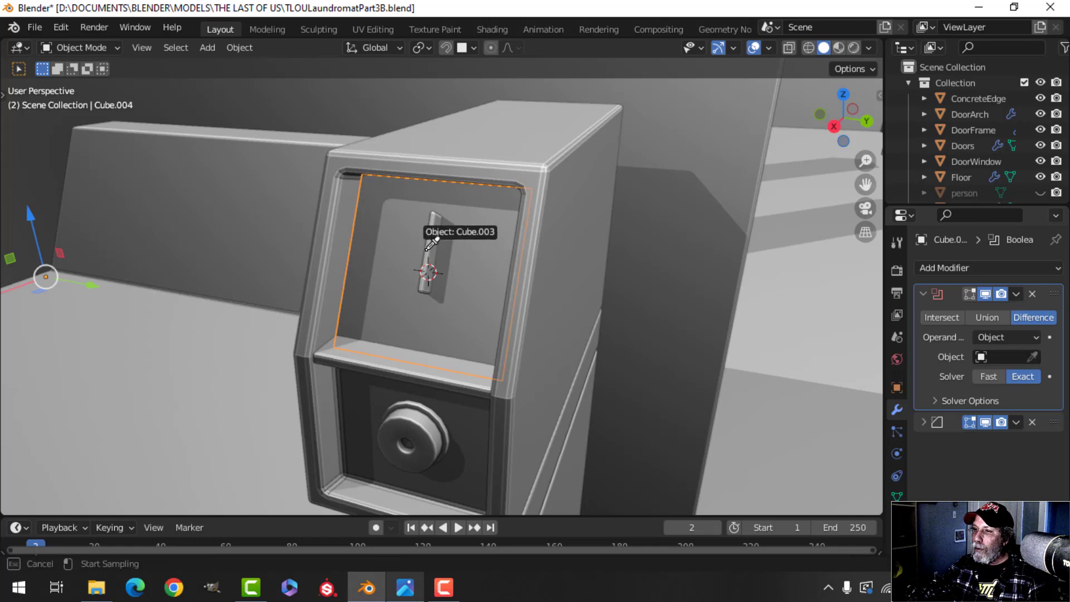
pyautogui.click(1013, 294)
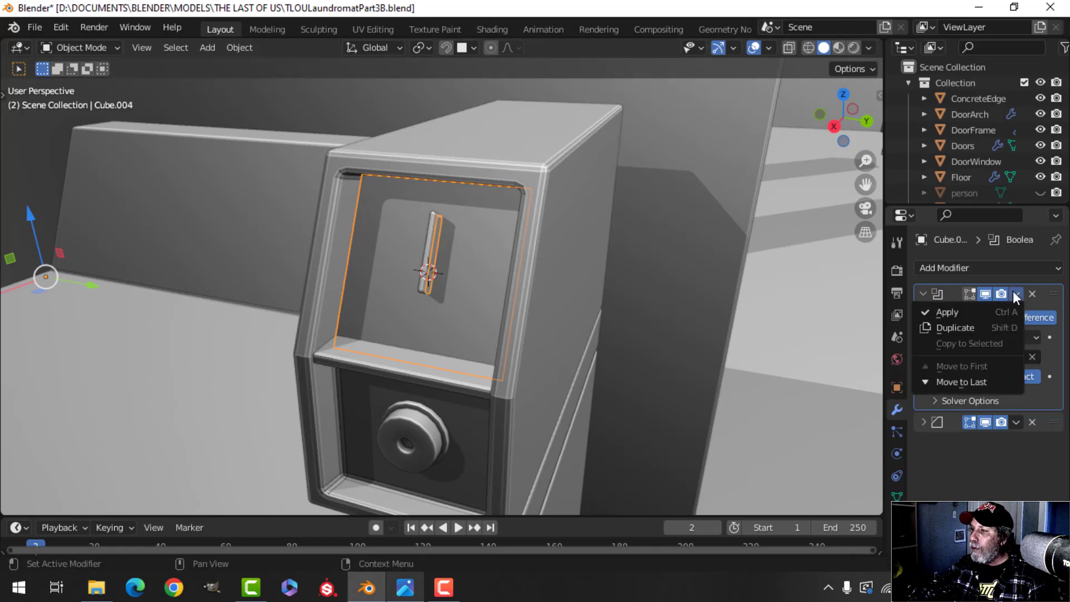
pyautogui.click(978, 309)
pyautogui.click(428, 230)
pyautogui.press('x')
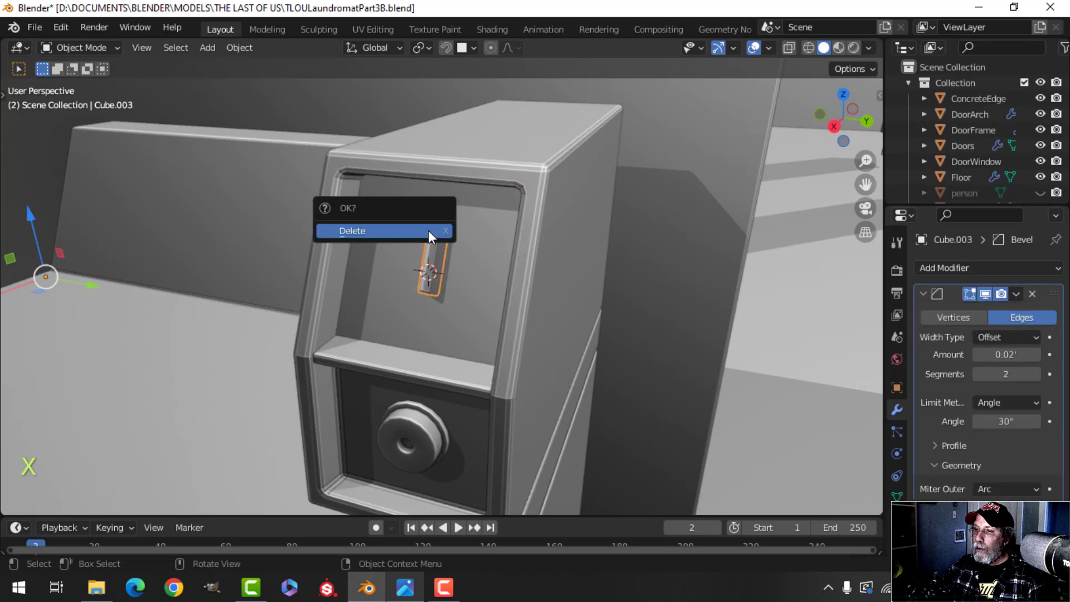
pyautogui.click(428, 229)
# Select the coin slot opening's edge loop in the recess panel's mesh and set the transform orientation to Normal.
pyautogui.moveTo(412, 286); pyautogui.dragTo(500, 337, button='middle')
pyautogui.scroll(4, 458, 296)
pyautogui.click(473, 329)
pyautogui.press('Tab')
pyautogui.scroll(4, 479, 329)
pyautogui.hotkey('alt', 'a')
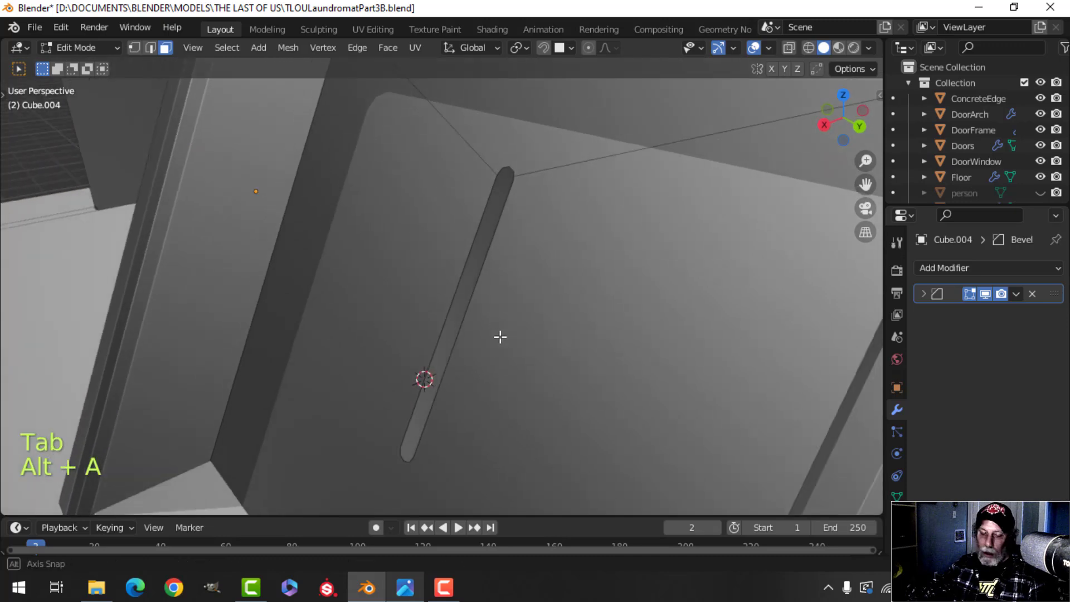
pyautogui.keyDown('alt'); pyautogui.keyDown('shift'); pyautogui.click(455, 269); pyautogui.keyUp('shift'); pyautogui.keyUp('alt')
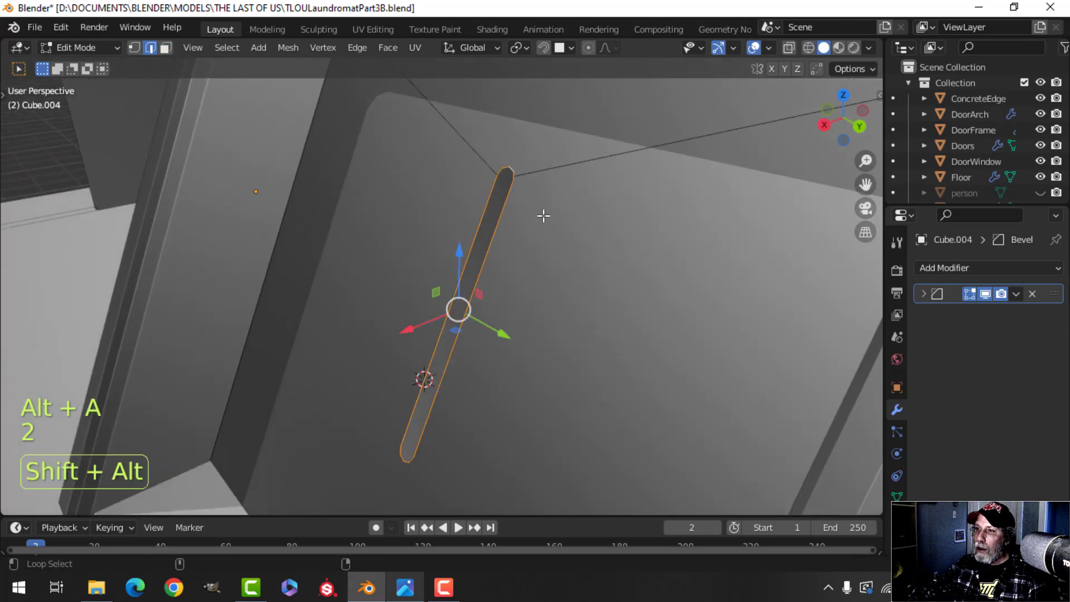
pyautogui.scroll(-3, 524, 262)
pyautogui.keyDown('shift'); pyautogui.moveTo(502, 299); pyautogui.dragTo(519, 300, button='middle'); pyautogui.keyUp('shift')
pyautogui.moveTo(520, 300); pyautogui.dragTo(497, 292, button='middle')
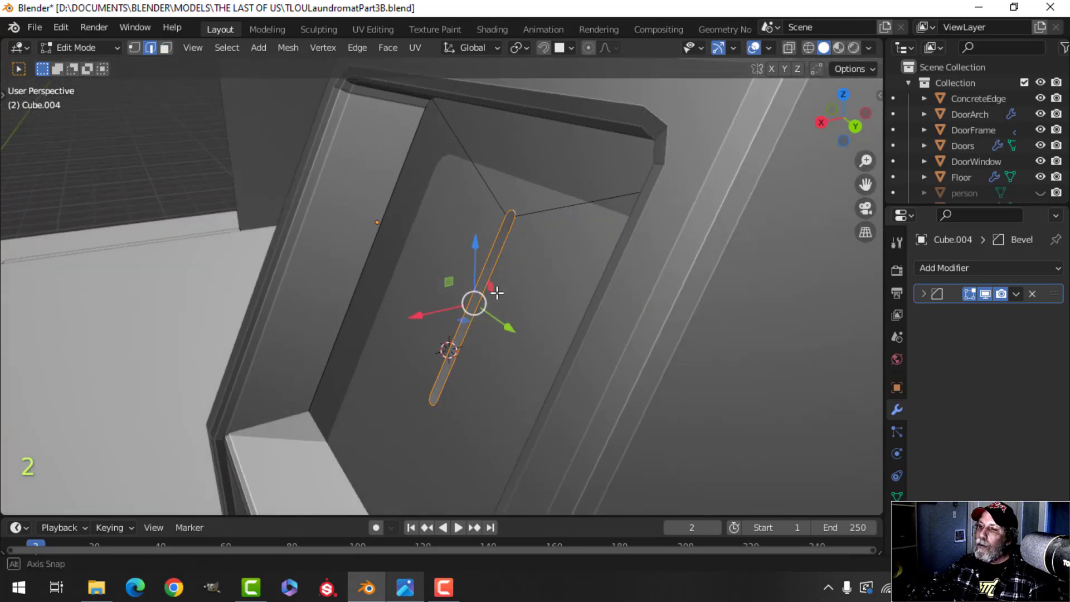
pyautogui.click(467, 49)
pyautogui.click(435, 130)
# Extrude the slot's edge loop in place, fill it with a face, and push that face back into the recess panel.
pyautogui.moveTo(468, 356); pyautogui.dragTo(424, 290, button='middle')
pyautogui.press('e')
pyautogui.rightClick(492, 317)
pyautogui.press('f')
pyautogui.moveTo(414, 277); pyautogui.dragTo(451, 289)
pyautogui.moveTo(451, 290); pyautogui.dragTo(557, 305, button='middle')
pyautogui.scroll(4, 561, 335)
pyautogui.hotkey('alt', 'a')
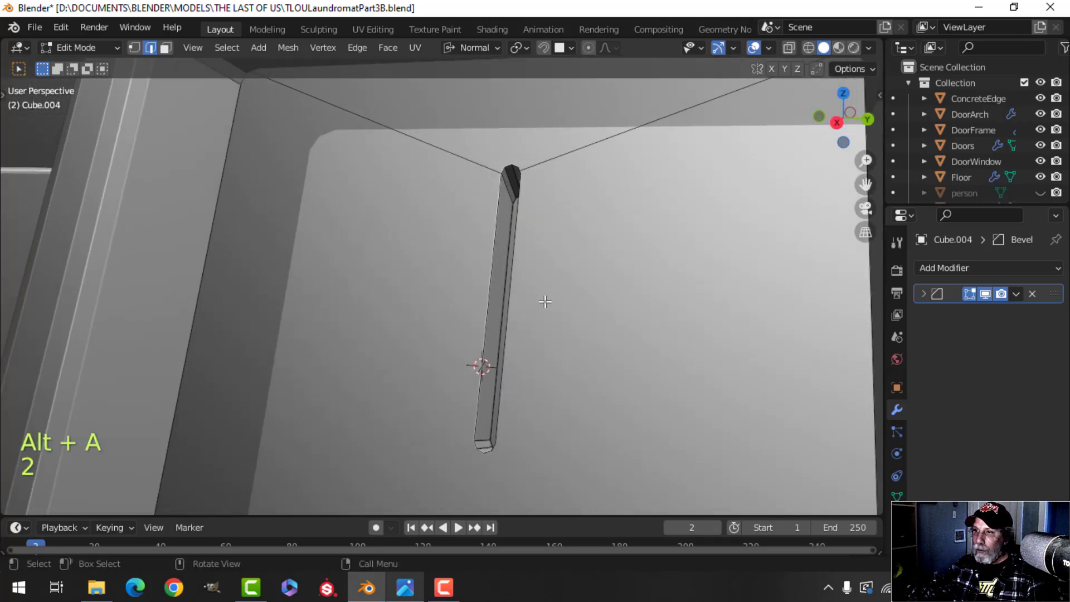
pyautogui.keyDown('alt'); pyautogui.keyDown('shift'); pyautogui.click(529, 253); pyautogui.keyUp('shift'); pyautogui.keyUp('alt')
pyautogui.moveTo(574, 256); pyautogui.dragTo(566, 261, button='middle')
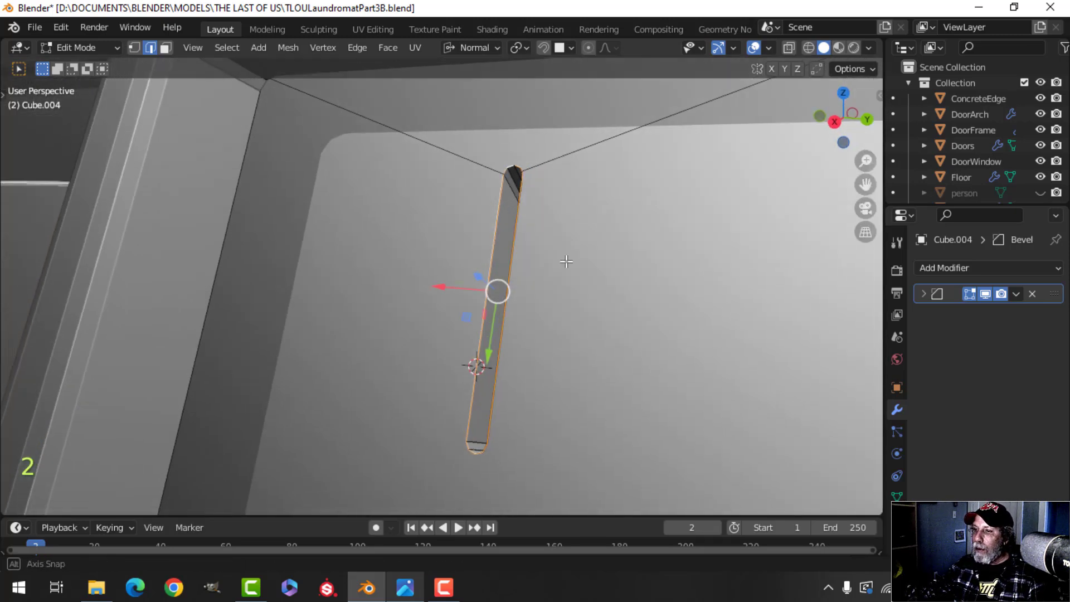
pyautogui.hotkey('ctrl', 'b')
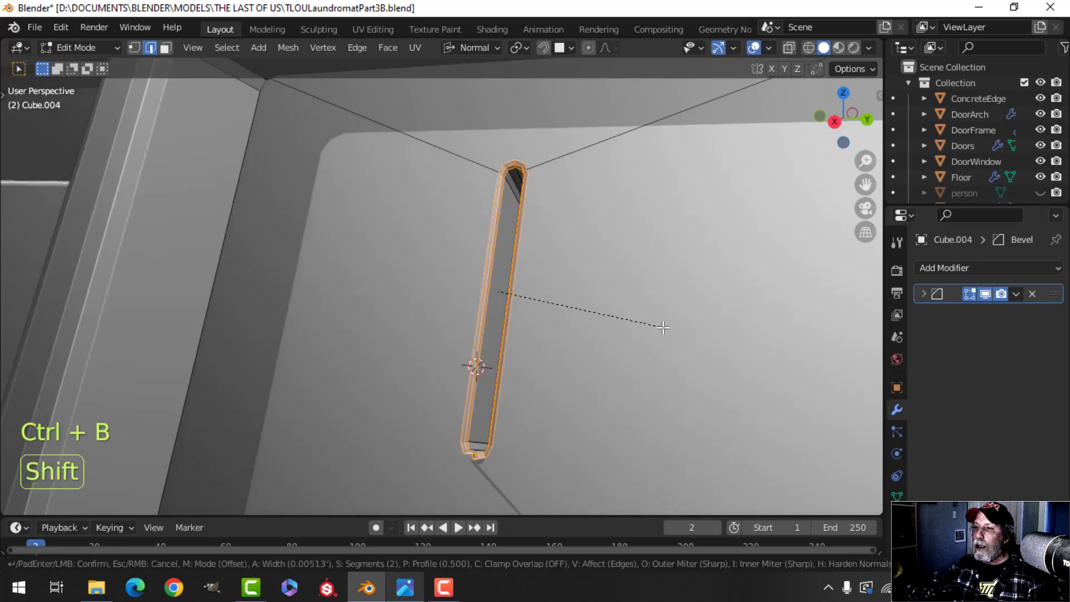
pyautogui.scroll(1, 700, 333)
pyautogui.press('Escape')
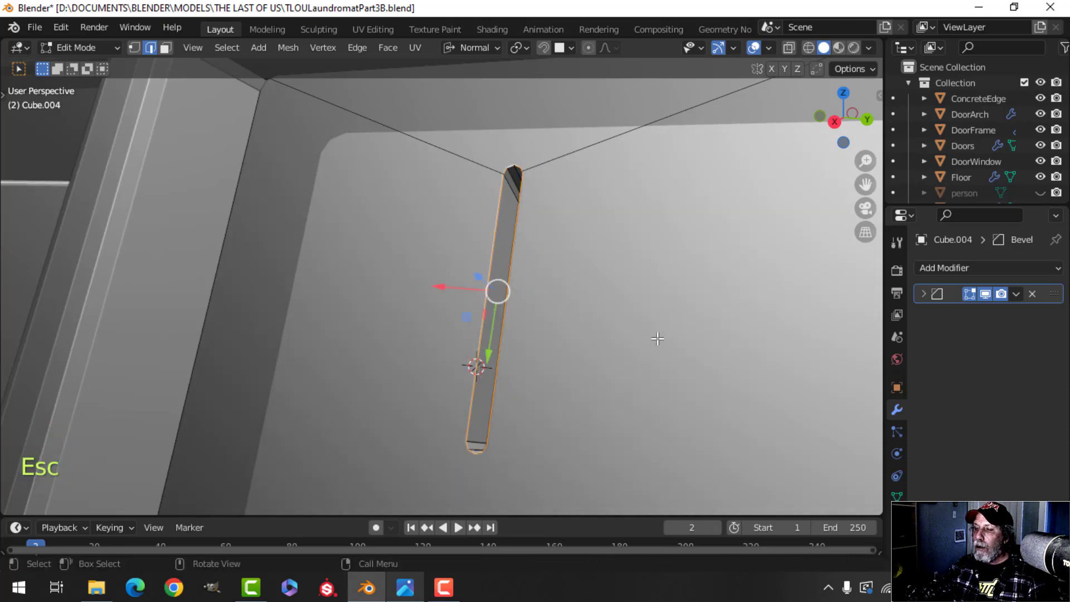
# Merge all of the recess panel's vertices by distance, then return to Object Mode with nothing selected.
pyautogui.keyDown('shift'); pyautogui.moveTo(560, 363); pyautogui.dragTo(502, 351, button='middle'); pyautogui.keyUp('shift')
pyautogui.press('a')
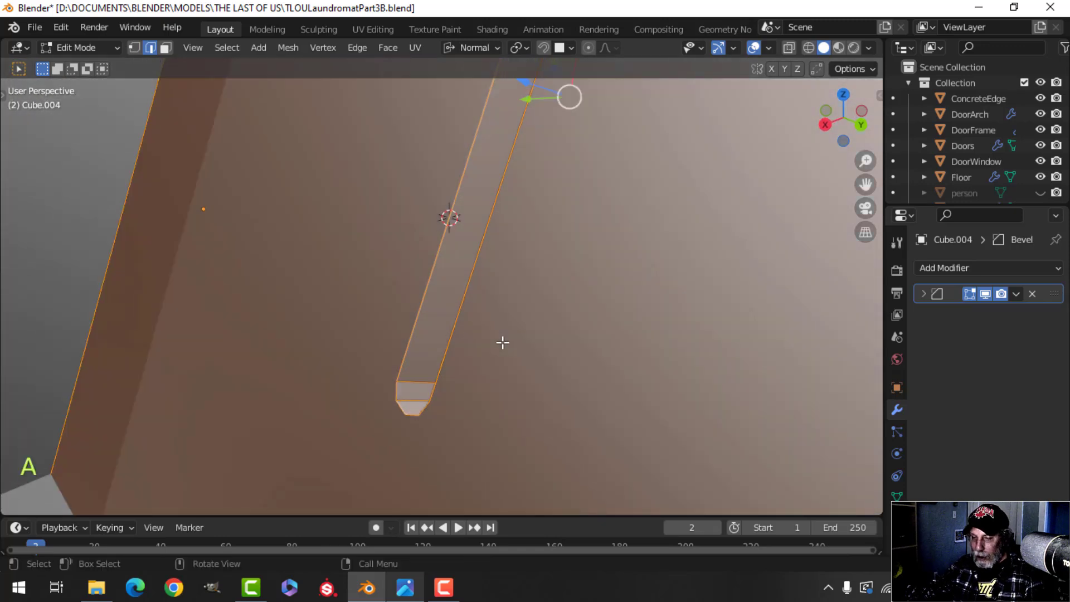
pyautogui.press('m')
pyautogui.click(463, 412)
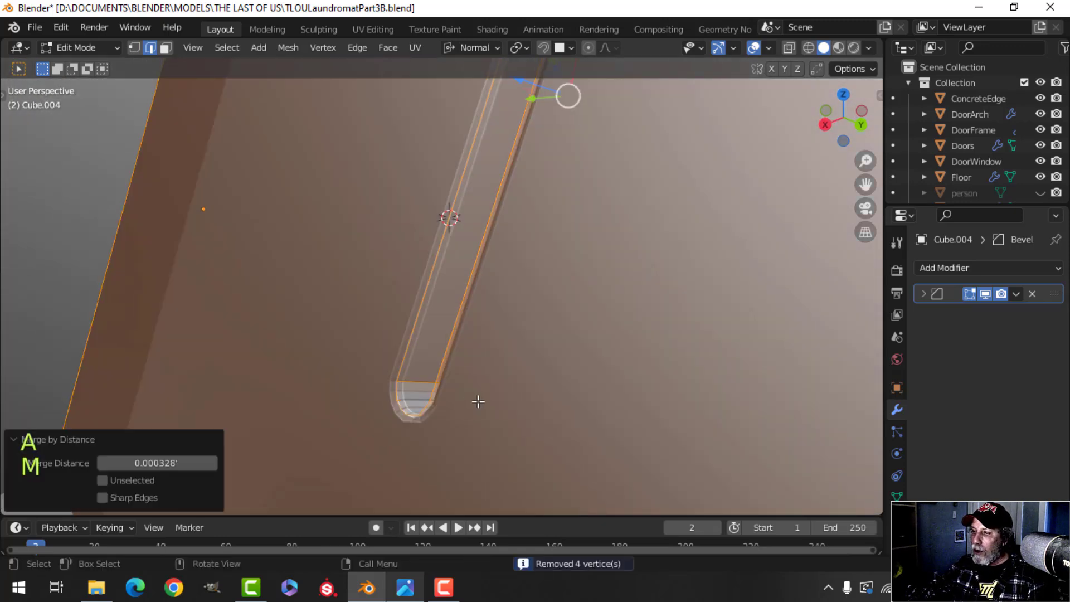
pyautogui.hotkey('alt', 'a')
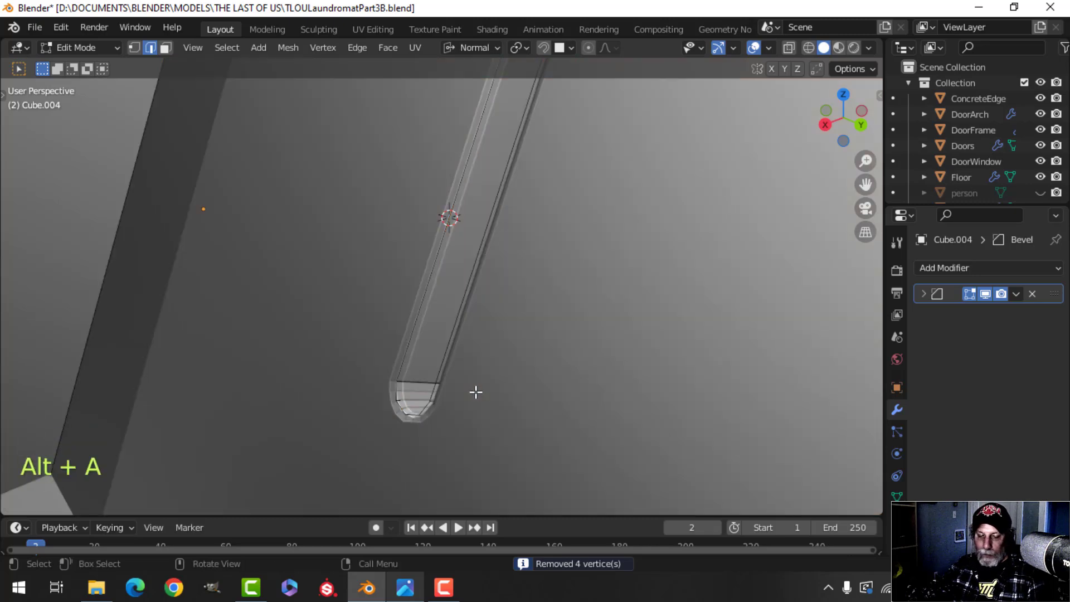
pyautogui.scroll(-5, 491, 368)
pyautogui.press('Tab')
pyautogui.hotkey('alt', 'a')
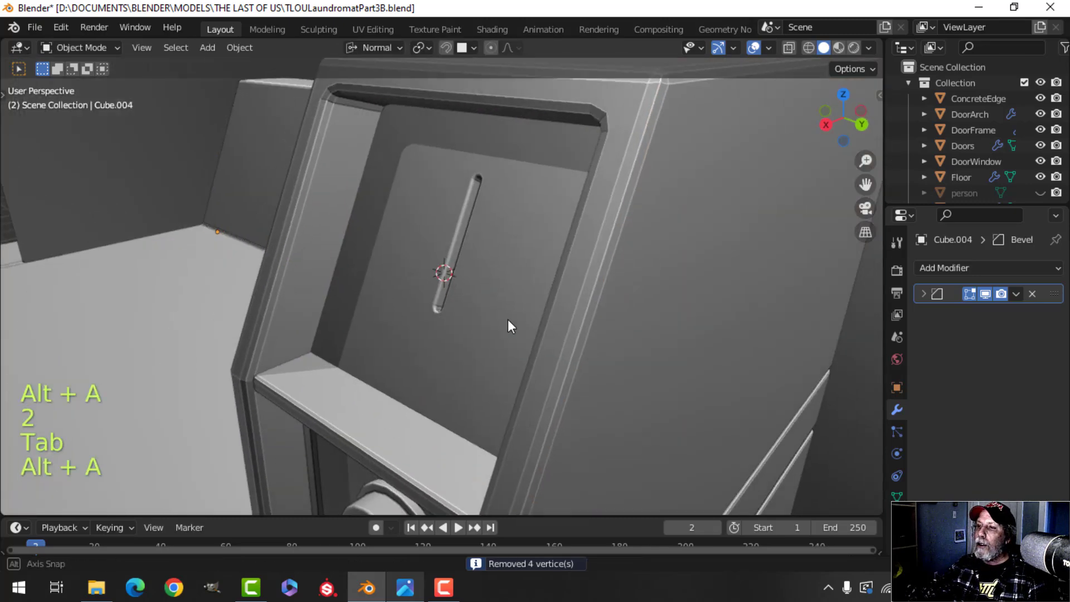
# Unhide the hidden person object and clear the selection.
pyautogui.scroll(2, 533, 321)
pyautogui.keyDown('shift'); pyautogui.moveTo(533, 320); pyautogui.dragTo(492, 371, button='middle'); pyautogui.keyUp('shift')
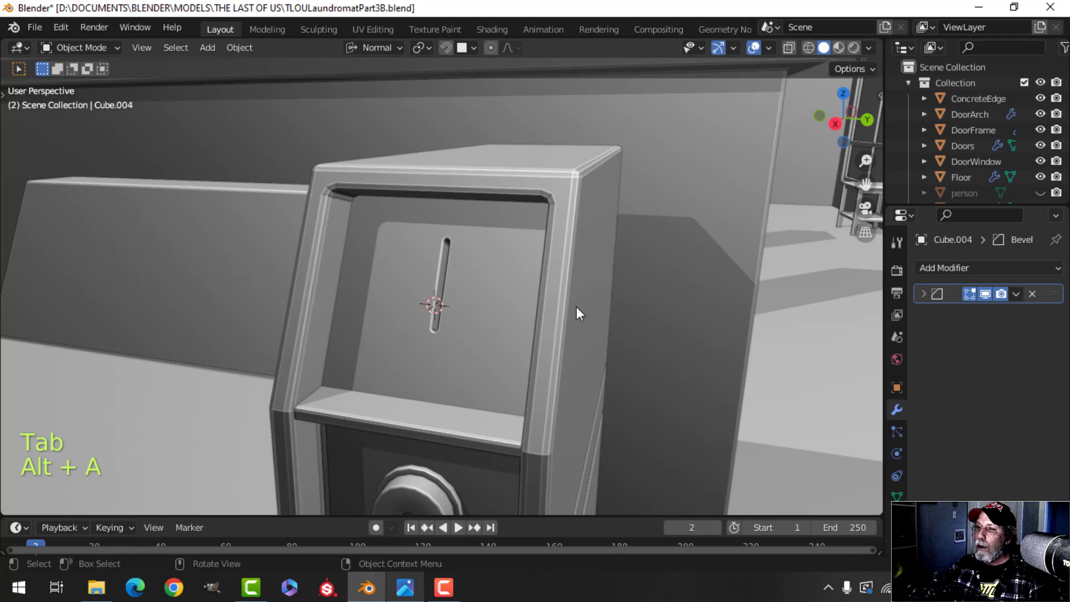
pyautogui.moveTo(576, 307); pyautogui.dragTo(477, 350, button='middle')
pyautogui.scroll(-3, 484, 299)
pyautogui.scroll(-4, 446, 324)
pyautogui.scroll(3, 477, 350)
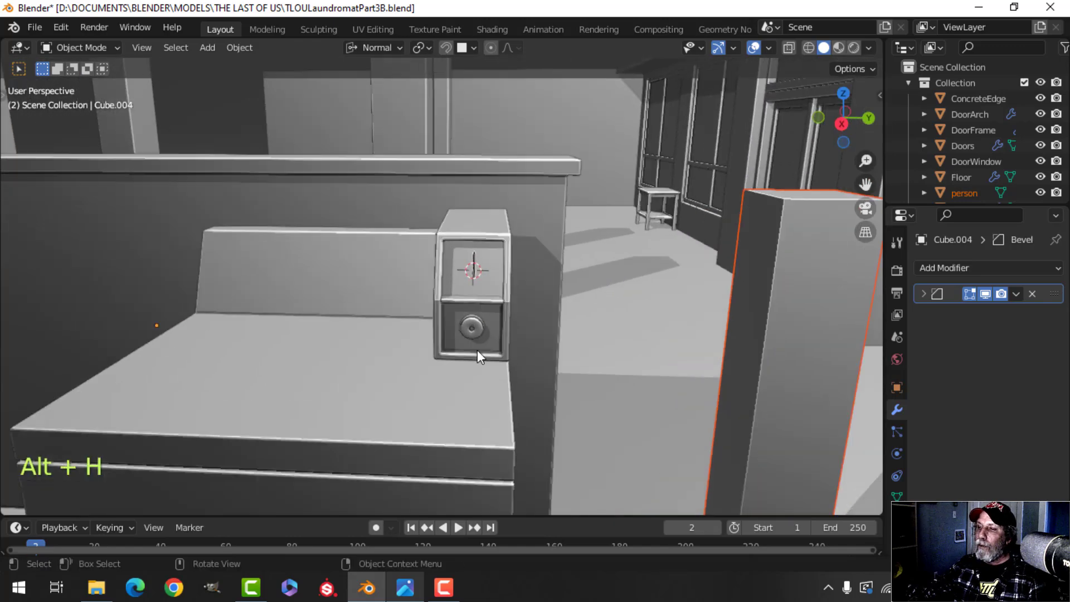
pyautogui.hotkey('alt', 'a')
# Select the sloped front face of the washer's back panel in Edit Mode.
pyautogui.moveTo(574, 337); pyautogui.dragTo(489, 373, button='middle')
pyautogui.scroll(3, 483, 340)
pyautogui.scroll(-4, 486, 266)
pyautogui.scroll(-3, 504, 385)
pyautogui.scroll(4, 446, 334)
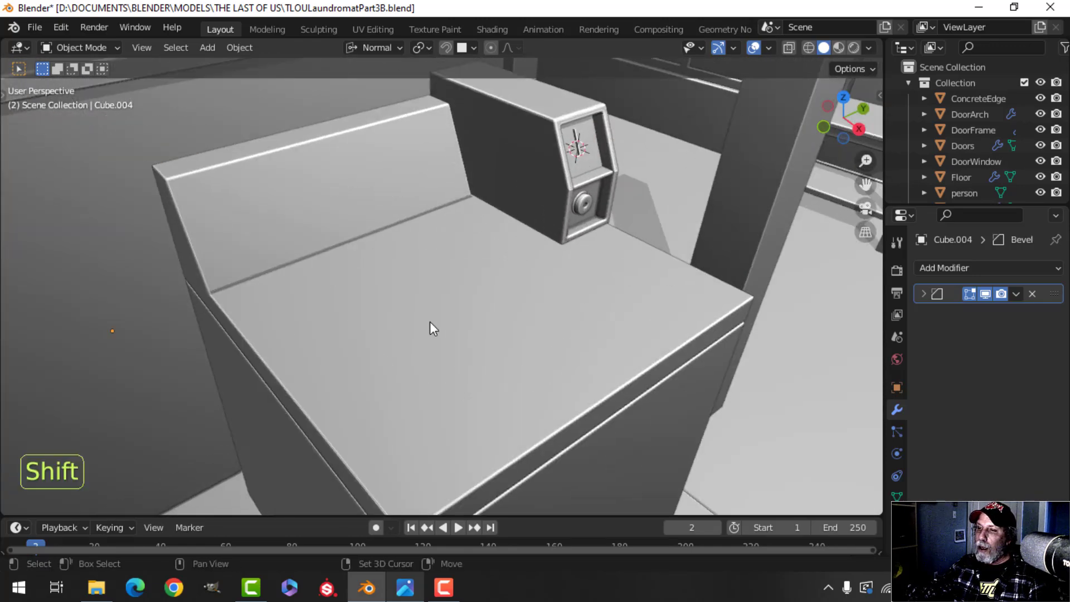
pyautogui.keyDown('shift'); pyautogui.moveTo(430, 322); pyautogui.dragTo(486, 403, button='middle'); pyautogui.keyUp('shift')
pyautogui.moveTo(486, 403); pyautogui.dragTo(514, 433, button='middle')
pyautogui.click(406, 308)
pyautogui.press('Tab')
pyautogui.keyDown('shift'); pyautogui.moveTo(407, 309); pyautogui.dragTo(488, 376, button='middle'); pyautogui.keyUp('shift')
pyautogui.hotkey('alt', 'a')
pyautogui.press('3')
pyautogui.click(441, 342)
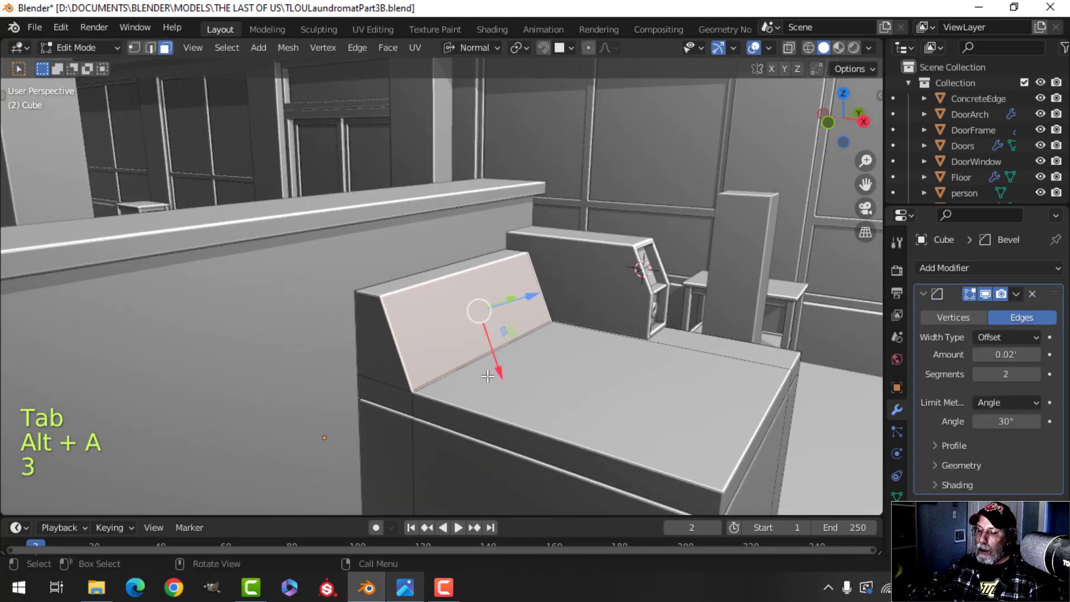
# Switch to the TLOU_laundry.jpg reference image, examine the washer's control panel up close, and return to Blender.
pyautogui.click(413, 588)
pyautogui.scroll(5, 291, 289)
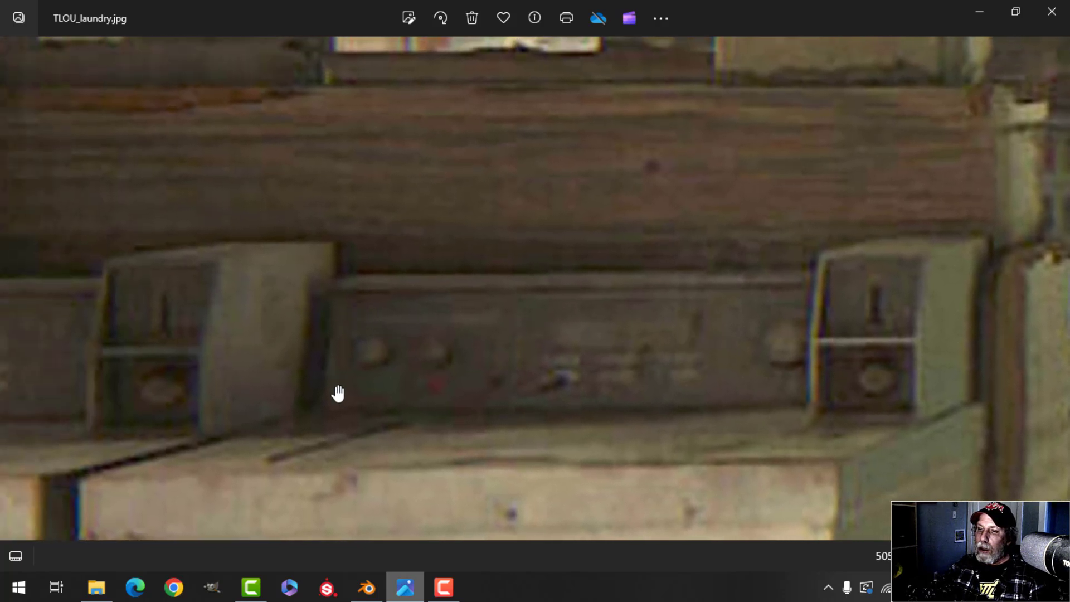
pyautogui.scroll(-1, 377, 368)
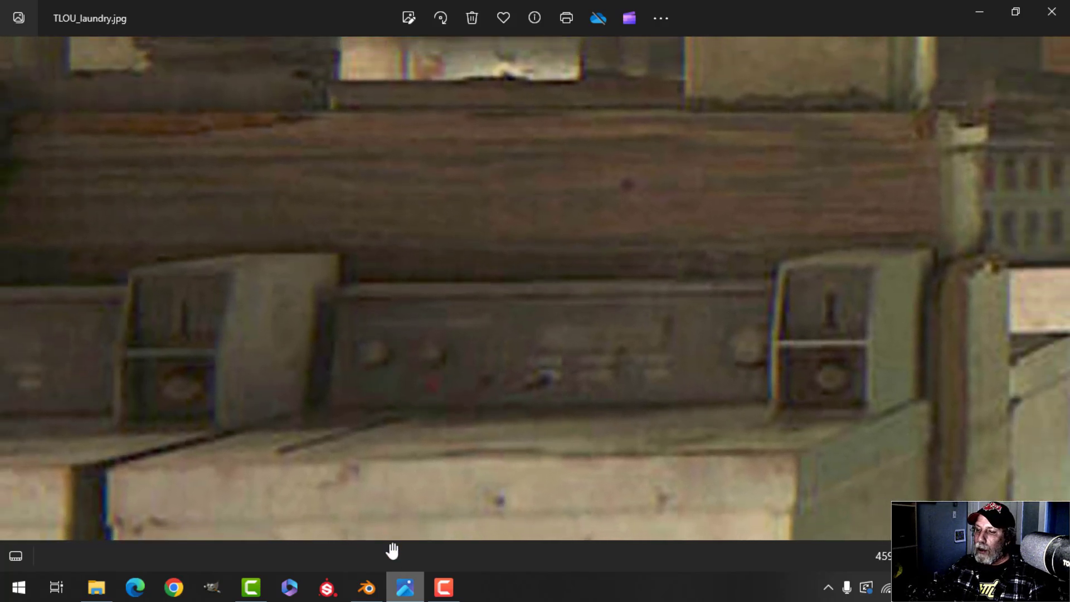
pyautogui.click(376, 590)
# Duplicate the back panel's sloped face and offset the copy about 0.22' outward along its normal.
pyautogui.keyDown('shift'); pyautogui.moveTo(496, 357); pyautogui.dragTo(564, 367, button='middle'); pyautogui.keyUp('shift')
pyautogui.scroll(2, 563, 368)
pyautogui.keyDown('shift'); pyautogui.moveTo(535, 335); pyautogui.dragTo(530, 357, button='middle'); pyautogui.keyUp('shift')
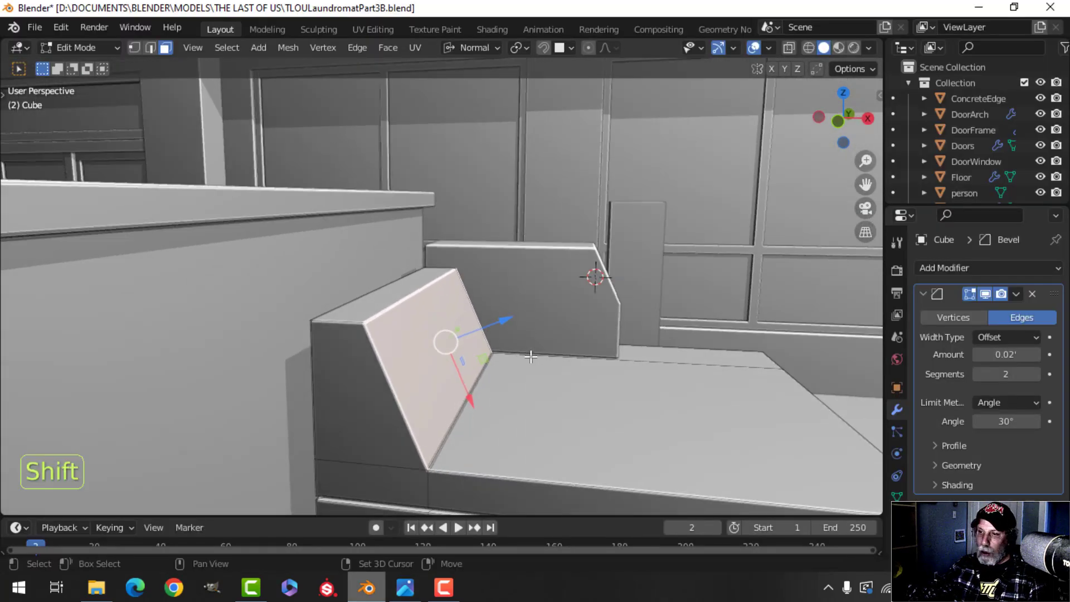
pyautogui.hotkey('shift', 'd')
pyautogui.click(533, 308)
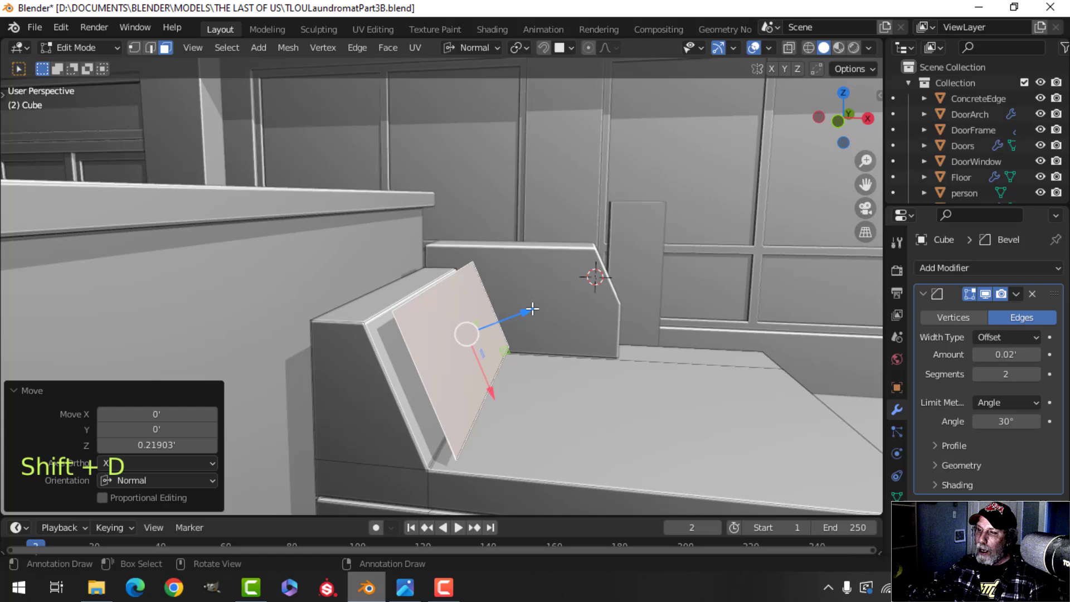
# Separate the duplicated face into its own object and select it in Object Mode.
pyautogui.press('p')
pyautogui.click(585, 327)
pyautogui.press('Tab')
pyautogui.click(482, 336)
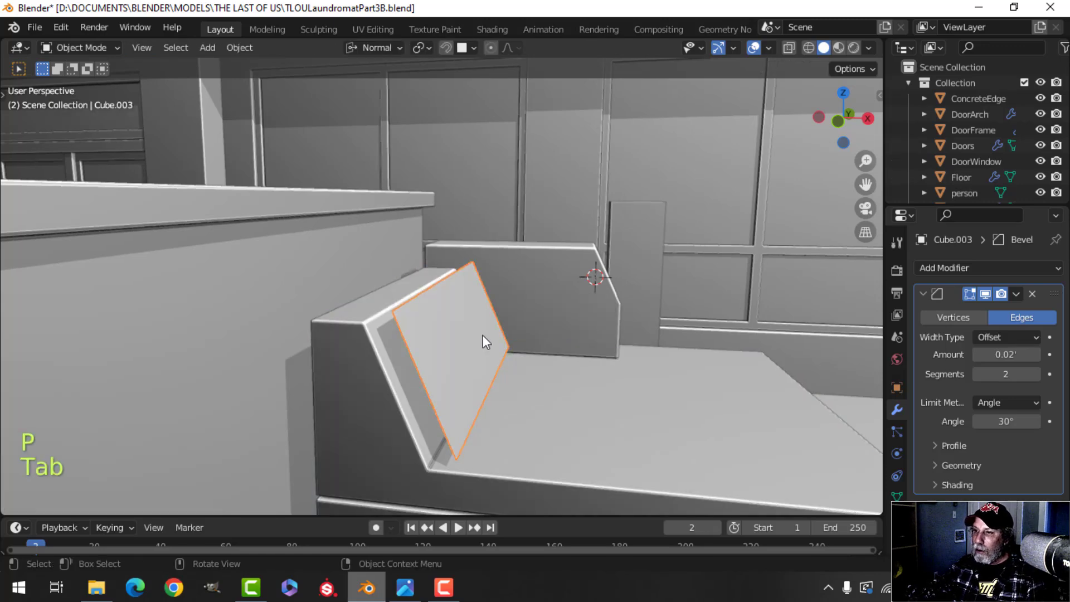
# Scale the whole control panel face uniformly to about 0.826 in Edit Mode.
pyautogui.press('Tab')
pyautogui.press('a')
pyautogui.moveTo(564, 334); pyautogui.dragTo(597, 377, button='middle')
pyautogui.press('s')
pyautogui.click(577, 346)
# Scale the control panel face to about 0.924 along its normal X axis and shift it about 0.035' down the slope.
pyautogui.press('s')
pyautogui.press('x')
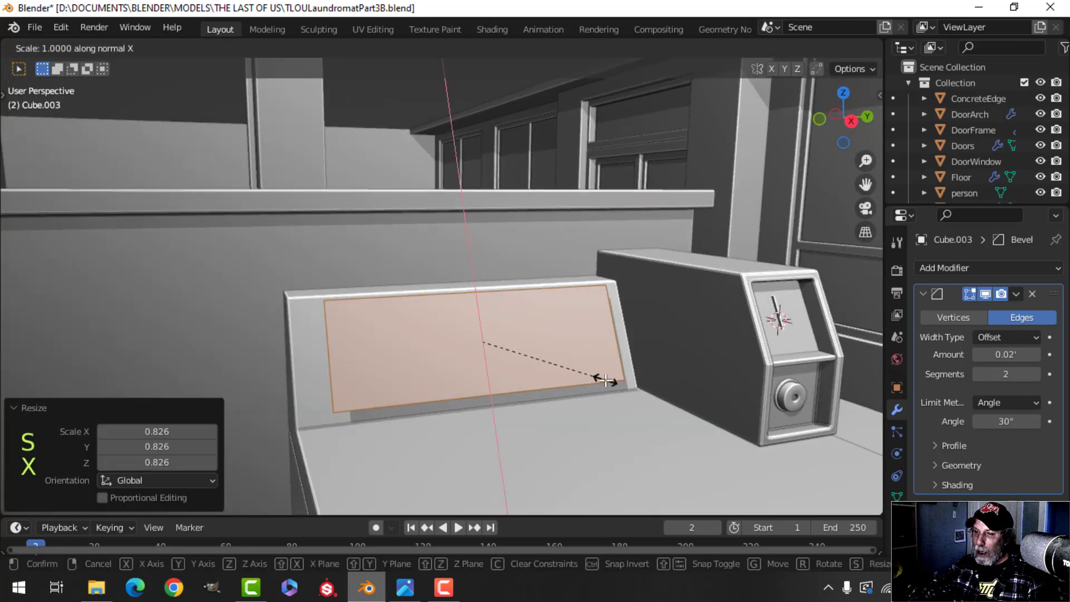
pyautogui.press('x')
pyautogui.click(597, 377)
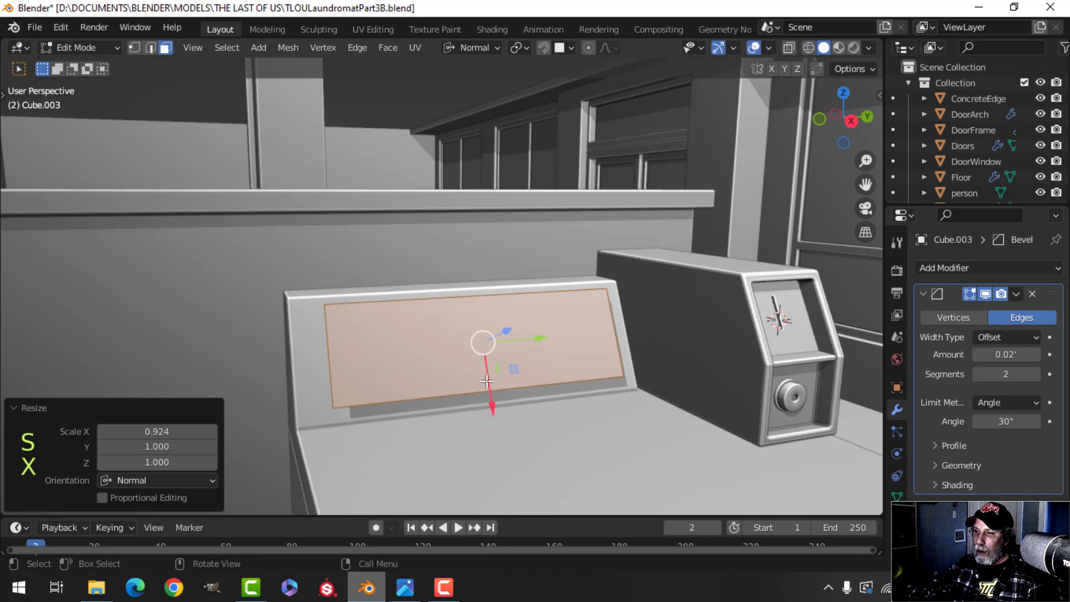
pyautogui.moveTo(487, 381); pyautogui.dragTo(487, 385)
pyautogui.moveTo(552, 371); pyautogui.dragTo(525, 373, button='middle')
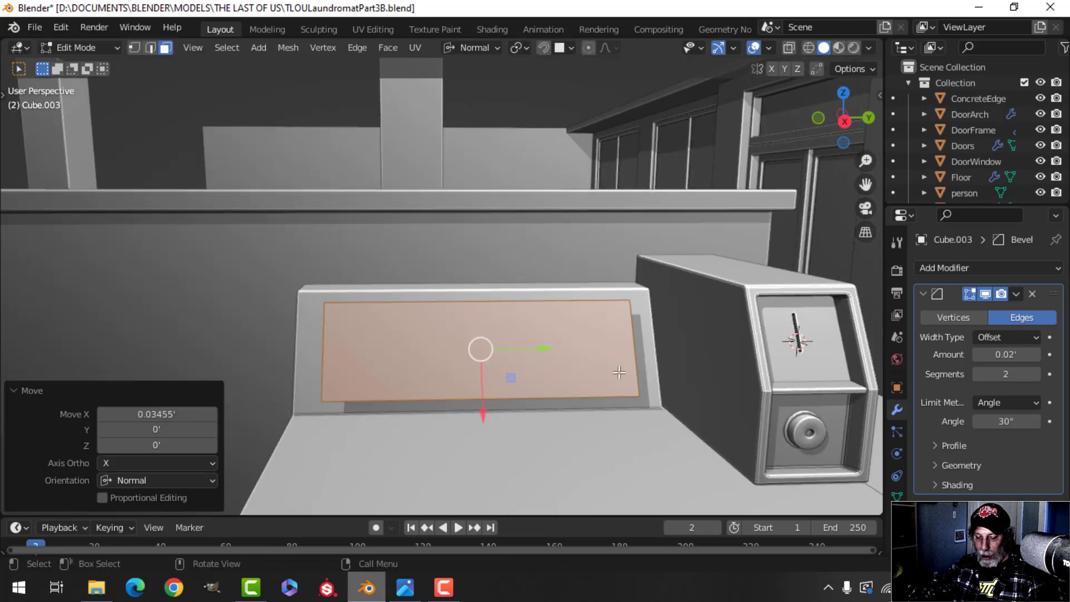
# Scale the control panel face to about 1.088 along its normal Y axis.
pyautogui.press('s')
pyautogui.press('y')
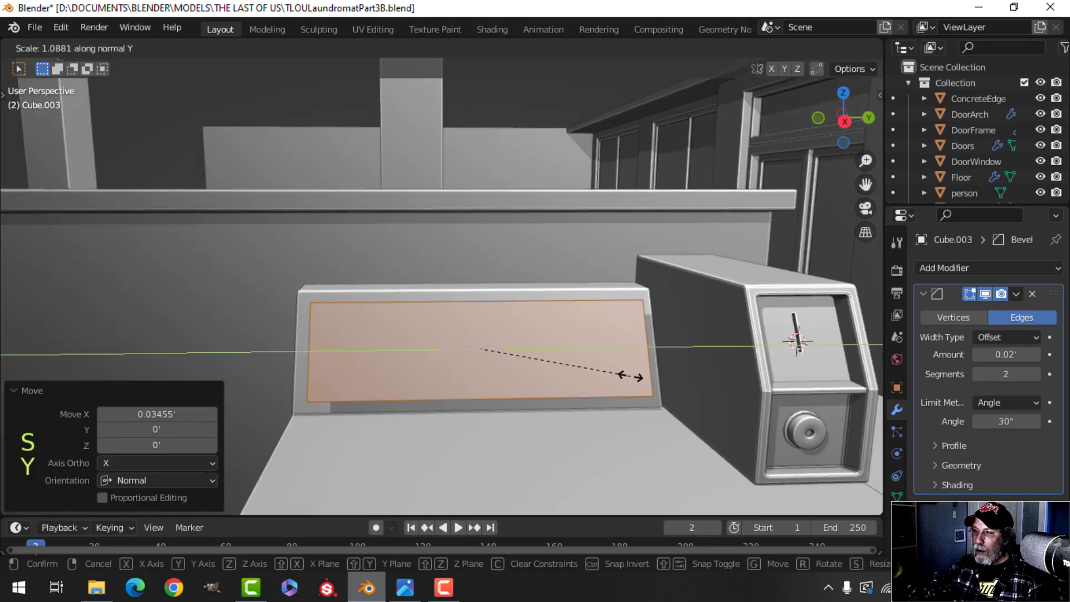
pyautogui.click(630, 376)
# Round the control panel face's four corners with a vertex bevel about 0.1' wide with 4 segments.
pyautogui.moveTo(604, 375); pyautogui.dragTo(561, 371, button='middle')
pyautogui.press('1')
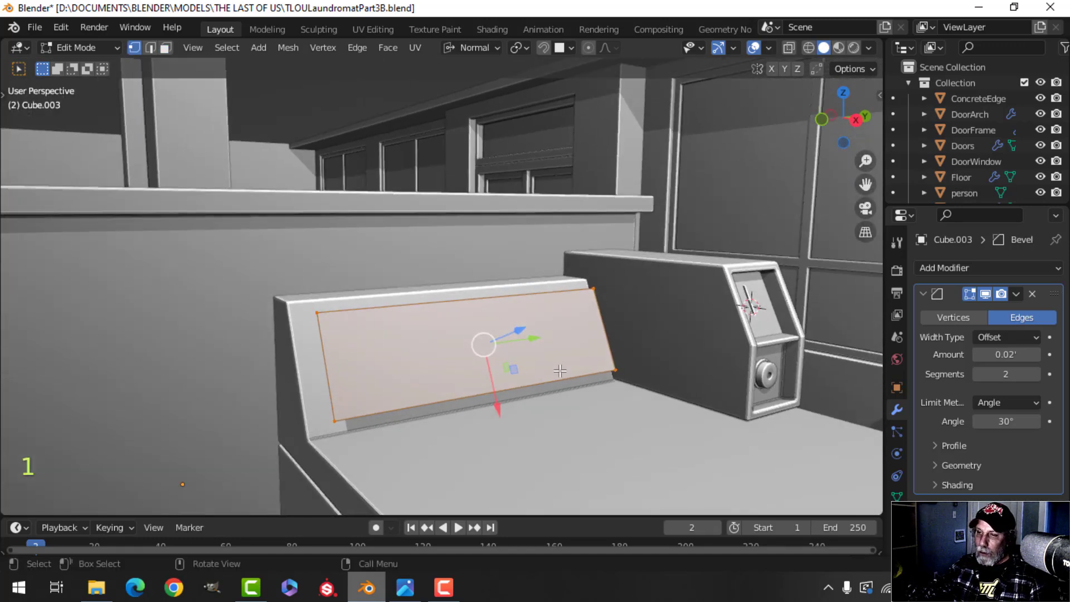
pyautogui.hotkey('shift', 'ctrl', 'b')
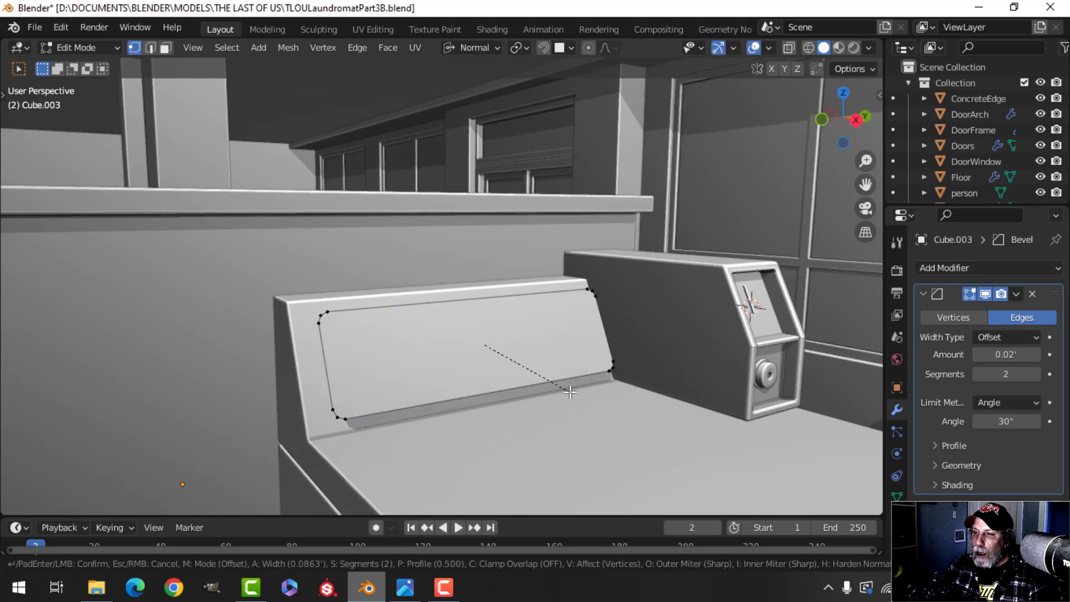
pyautogui.click(565, 395)
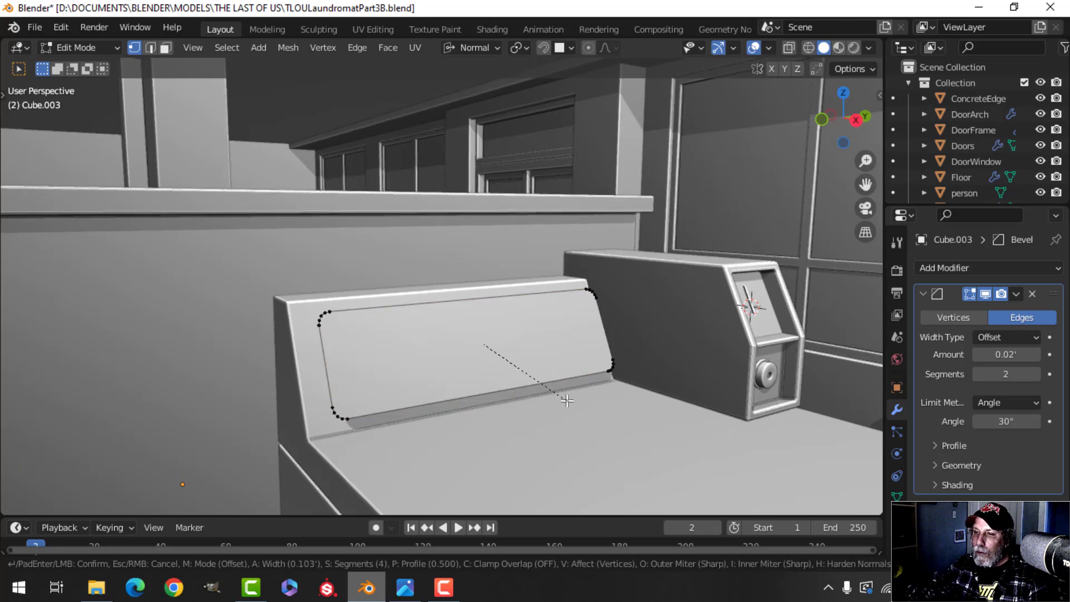
# Extrude the whole rounded control panel face about 0.059' back toward the sloped washer panel.
pyautogui.press('a')
pyautogui.moveTo(518, 398); pyautogui.dragTo(590, 391, button='middle')
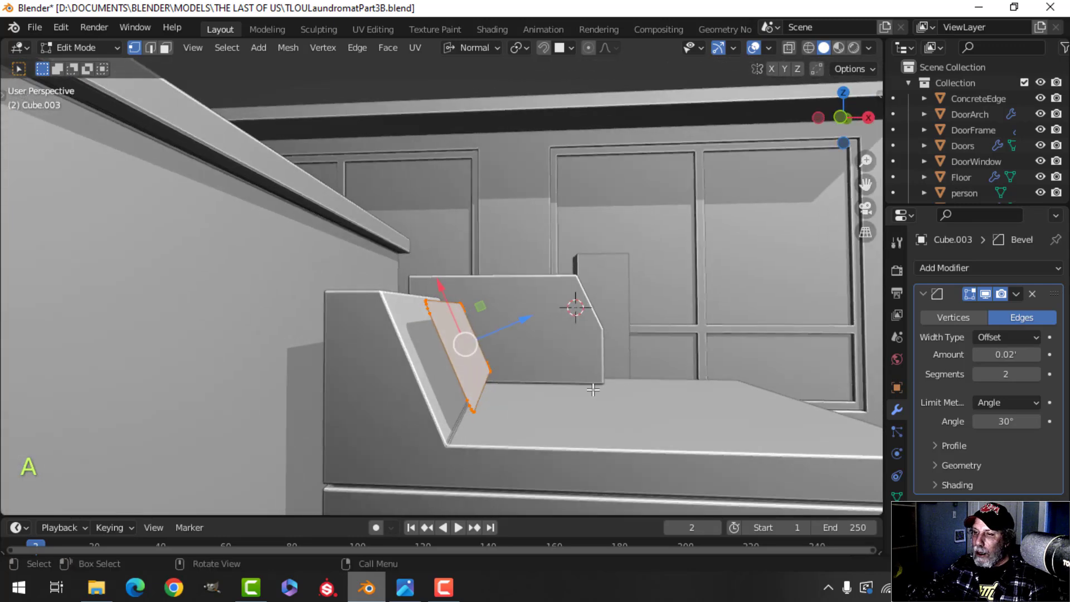
pyautogui.press('e')
pyautogui.click(585, 394)
pyautogui.press('x')
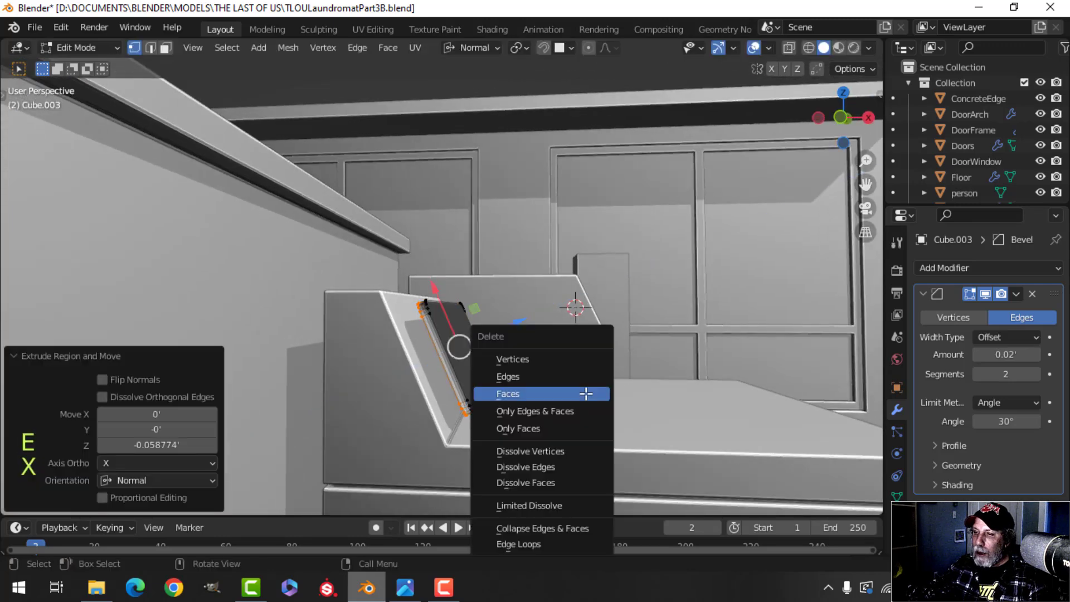
pyautogui.click(585, 393)
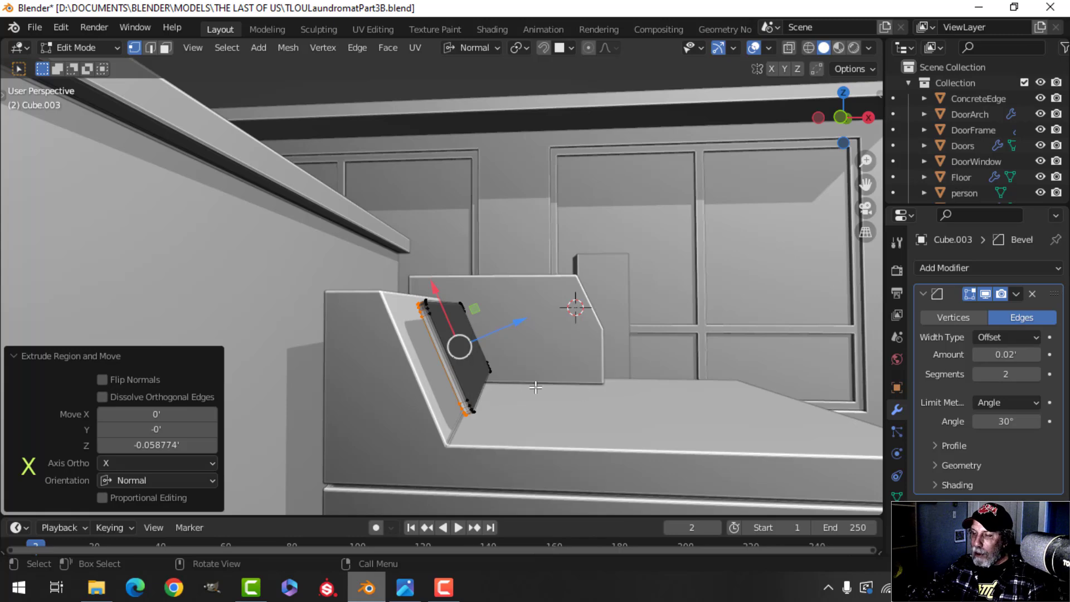
# Push the control panel's rear face about 0.27' further along its normal into the sloped back panel.
pyautogui.press('a')
pyautogui.moveTo(536, 388)
pyautogui.keyDown('shift'); pyautogui.mouseDown(button='middle')
pyautogui.moveTo(560, 370)
pyautogui.moveTo(521, 361)
pyautogui.moveTo(529, 384)
pyautogui.mouseUp(button='middle'); pyautogui.keyUp('shift')
pyautogui.click(498, 350)
pyautogui.moveTo(498, 351); pyautogui.dragTo(527, 383, button='middle')
pyautogui.press('e')
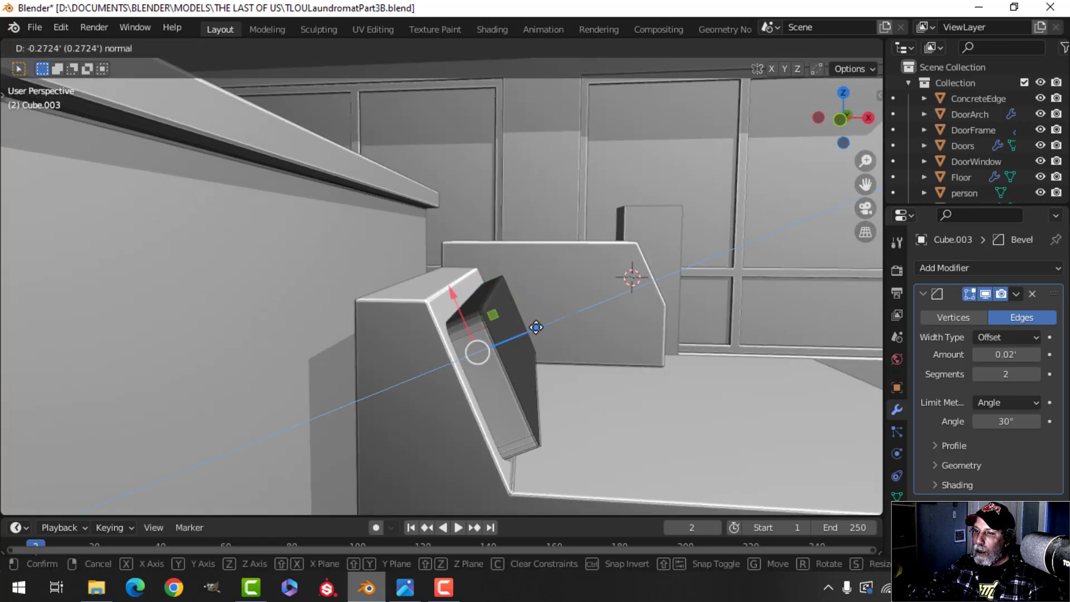
pyautogui.click(497, 349)
# Move the control panel's front face about 0.19' toward the slope and recalculate all normals to the outside.
pyautogui.click(523, 355)
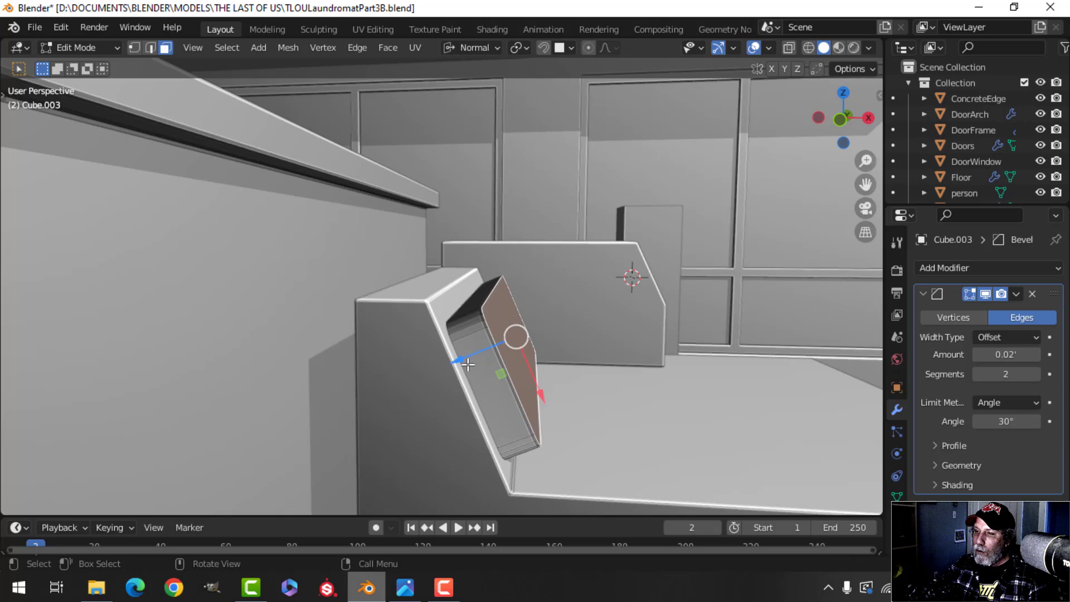
pyautogui.press('e')
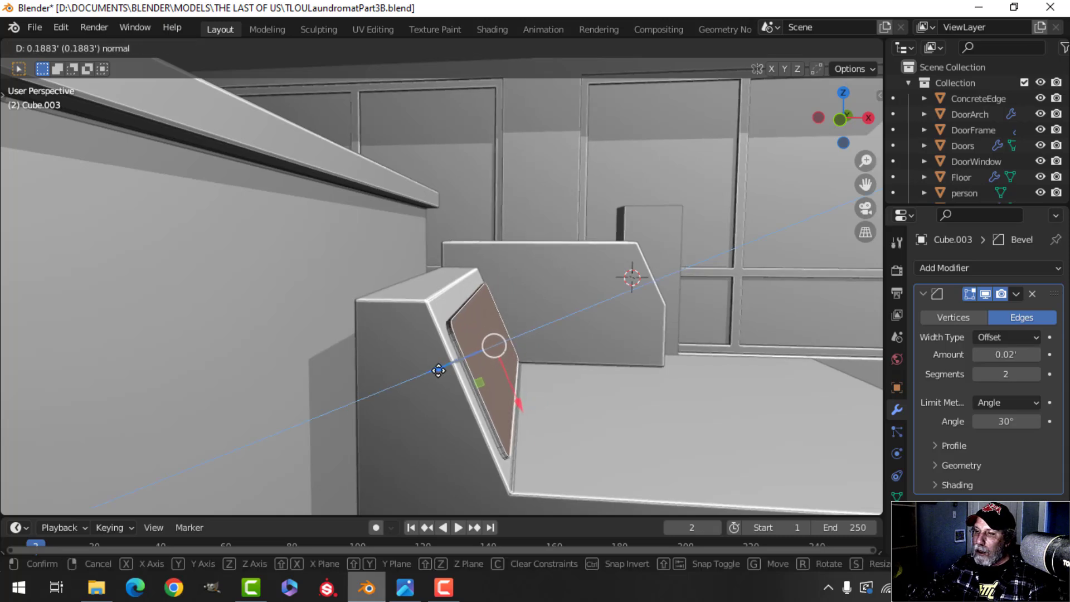
pyautogui.click(438, 370)
pyautogui.press('a')
pyautogui.hotkey('alt', 'n')
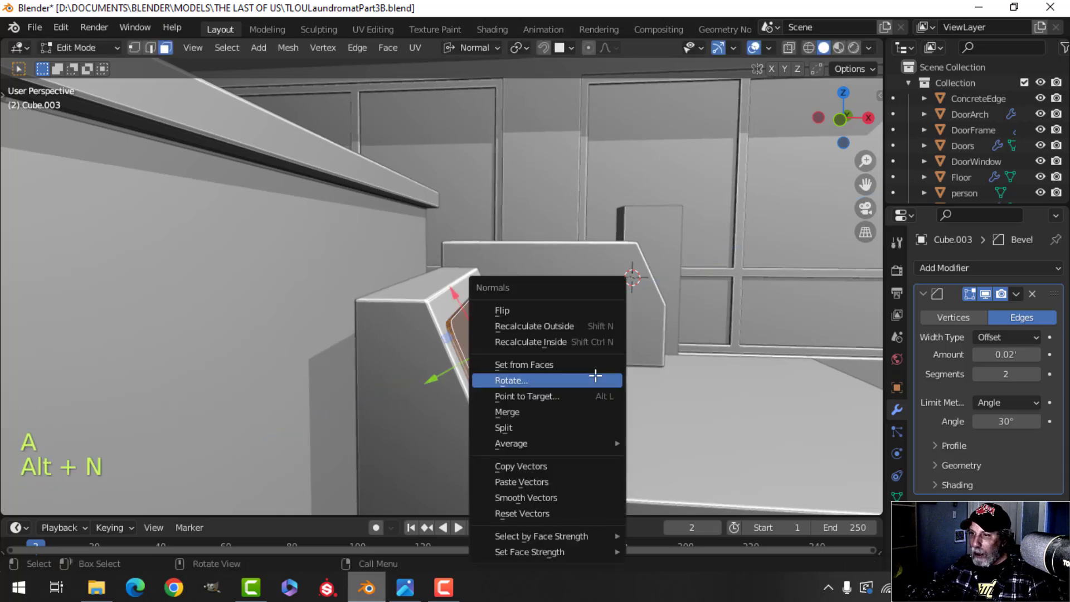
pyautogui.click(563, 326)
pyautogui.hotkey('alt', 'a')
# Isolate the control panel in local view, delete its hidden rear face, and return to the full scene.
pyautogui.moveTo(628, 353); pyautogui.dragTo(563, 350, button='middle')
pyautogui.press('Tab')
pyautogui.scroll(-3, 469, 371)
pyautogui.hotkey('alt', 'a')
pyautogui.scroll(3, 558, 366)
pyautogui.moveTo(563, 350); pyautogui.dragTo(621, 363, button='middle')
pyautogui.click(500, 334)
pyautogui.press('KP_Divide')
pyautogui.press('Tab')
pyautogui.press('3')
pyautogui.click(511, 299)
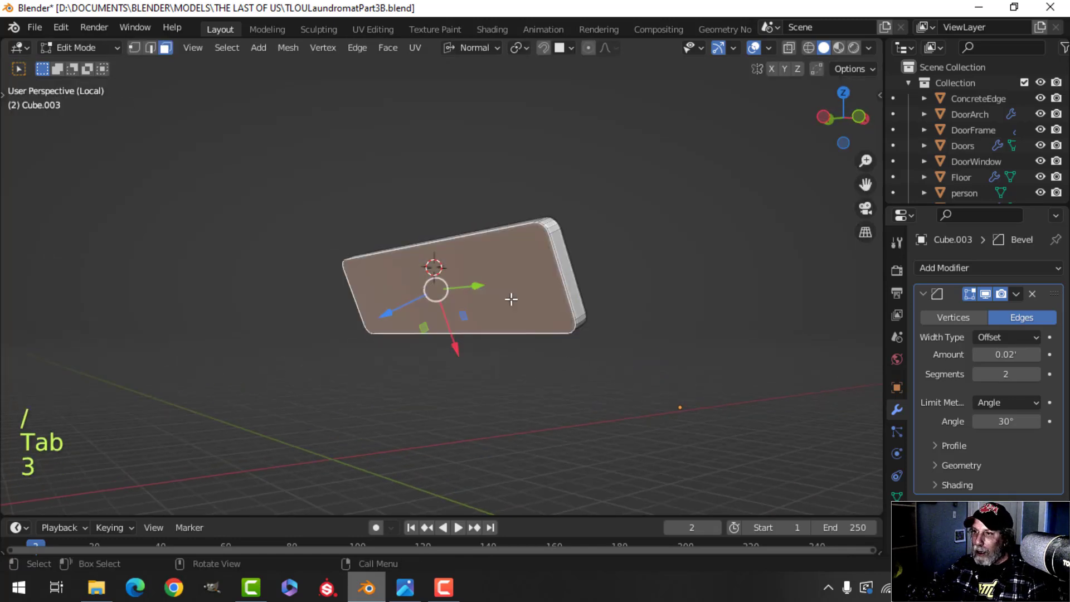
pyautogui.press('x')
pyautogui.click(509, 299)
pyautogui.press('Tab')
pyautogui.moveTo(619, 306); pyautogui.dragTo(508, 337, button='middle')
pyautogui.press('KP_Divide')
# Duplicate the coin box's round lock and slide the copy along Y in front of the control panel.
pyautogui.hotkey('alt', 'a')
pyautogui.scroll(-4, 432, 369)
pyautogui.moveTo(509, 338); pyautogui.dragTo(492, 389, button='middle')
pyautogui.scroll(2, 491, 354)
pyautogui.moveTo(491, 389); pyautogui.dragTo(511, 377, button='middle')
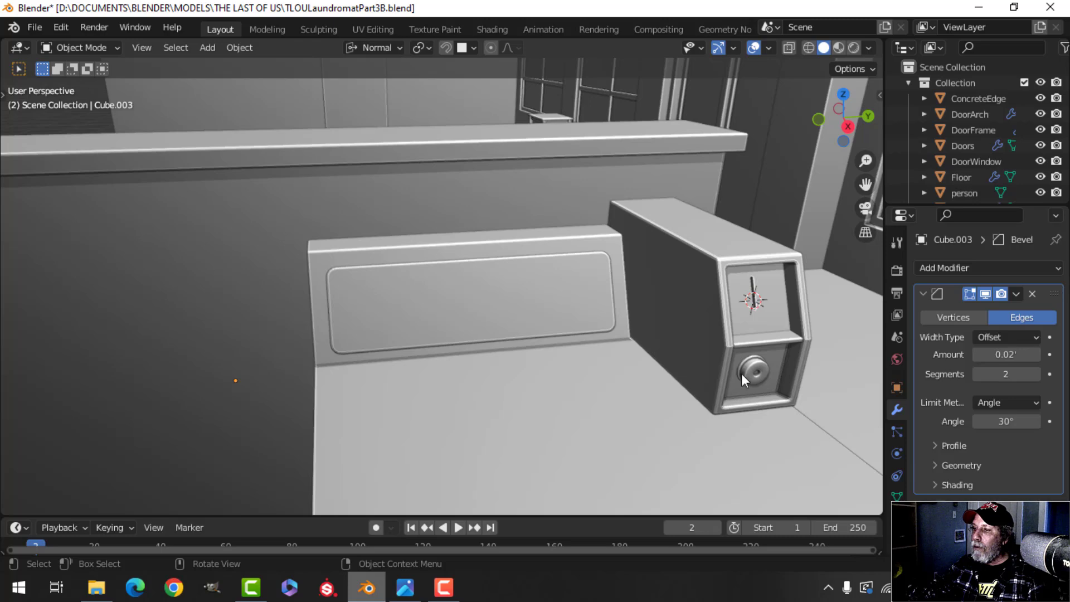
pyautogui.click(760, 376)
pyautogui.scroll(2, 733, 406)
pyautogui.keyDown('shift'); pyautogui.moveTo(733, 406); pyautogui.dragTo(559, 353, button='middle'); pyautogui.keyUp('shift')
pyautogui.scroll(-3, 527, 355)
pyautogui.keyDown('shift'); pyautogui.moveTo(651, 352); pyautogui.dragTo(669, 356, button='middle'); pyautogui.keyUp('shift')
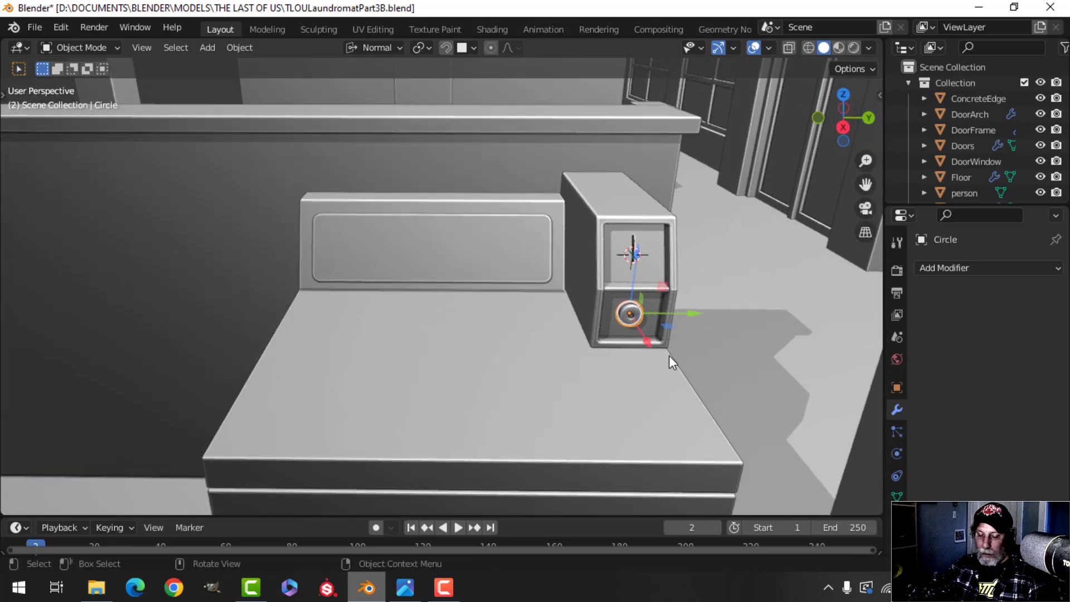
pyautogui.hotkey('shift', 'd')
pyautogui.rightClick(677, 340)
pyautogui.moveTo(693, 312); pyautogui.dragTo(446, 305)
pyautogui.moveTo(445, 306); pyautogui.dragTo(558, 369, button='middle')
# Scale up the duplicated lock's entire mesh in Edit Mode.
pyautogui.press('Tab')
pyautogui.press('a')
pyautogui.moveTo(677, 365); pyautogui.dragTo(569, 334, button='middle')
pyautogui.press('s')
pyautogui.click(668, 322)
# Select the duplicate's recessed centre face, grow the selection over the recess walls, and delete those faces.
pyautogui.scroll(3, 557, 357)
pyautogui.hotkey('alt', 'a')
pyautogui.scroll(4, 576, 334)
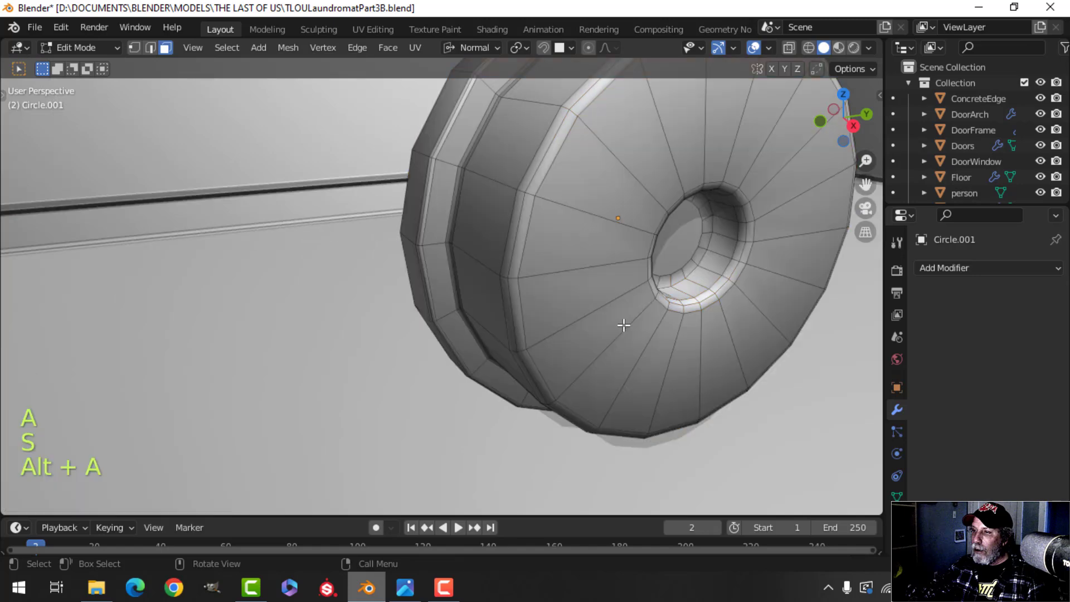
pyautogui.click(406, 228)
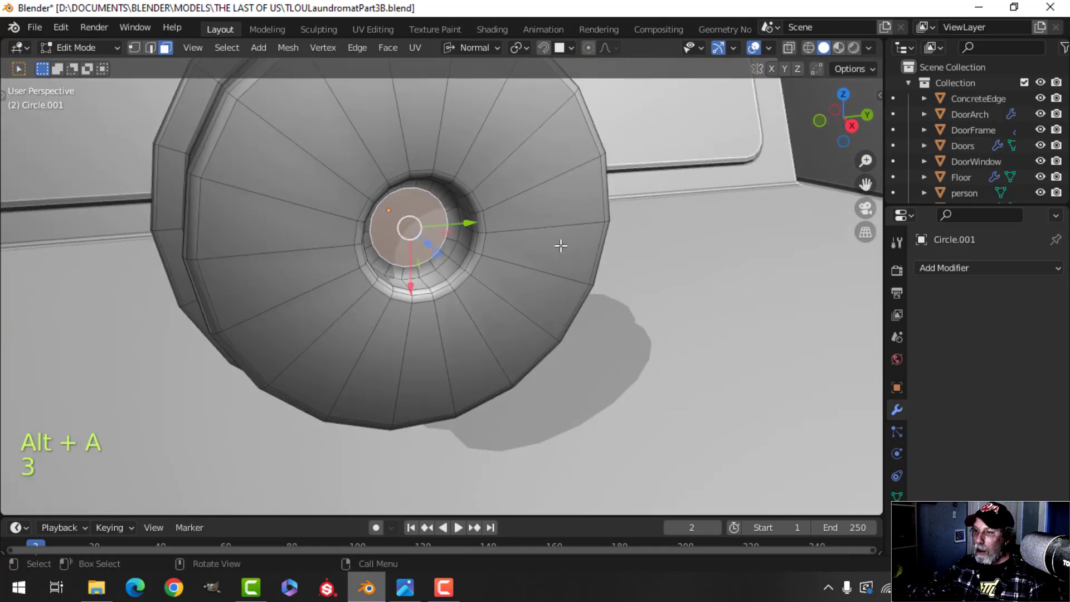
pyautogui.press('ctrl+KP_Add')
pyautogui.press('ctrl+KP_Add')
pyautogui.press('ctrl+KP_Add')
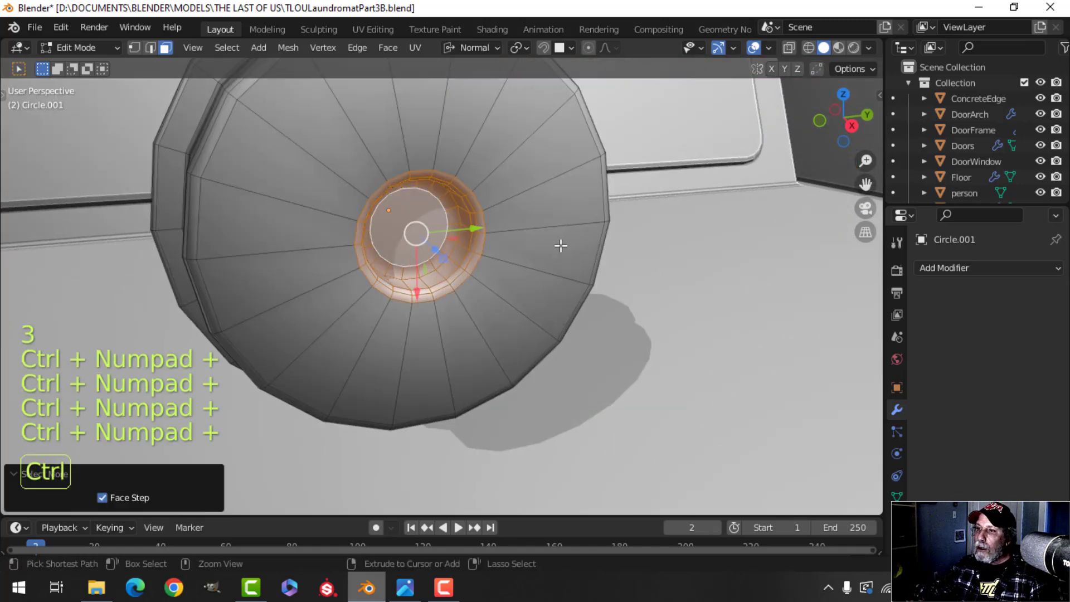
pyautogui.press('x')
pyautogui.click(560, 245)
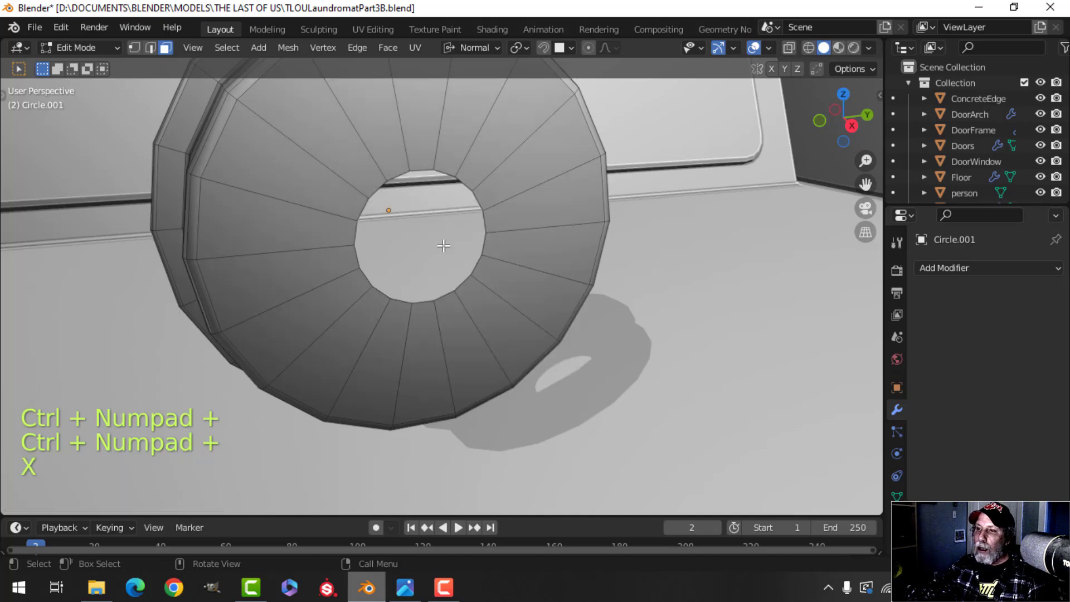
# Delete the hole's inner edge loop and fill the knob's open front with a single face.
pyautogui.press('2')
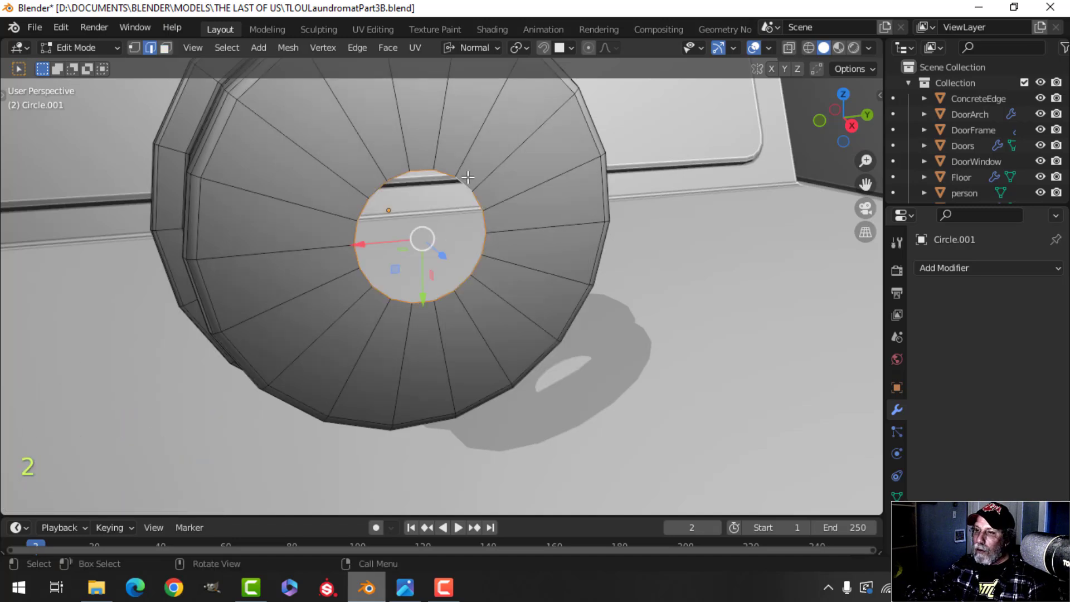
pyautogui.press('x')
pyautogui.click(454, 162)
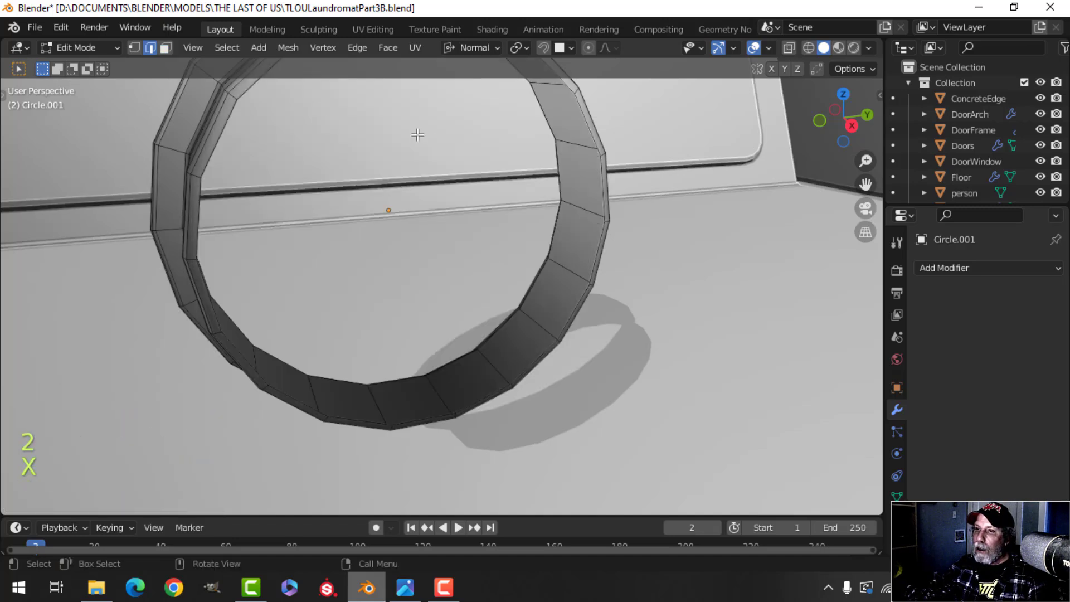
pyautogui.keyDown('alt'); pyautogui.keyDown('shift'); pyautogui.click(247, 91); pyautogui.keyUp('shift'); pyautogui.keyUp('alt')
pyautogui.press('f')
# Inset the knob's new front face by about 0.008' and inset it again by about 0.016'.
pyautogui.scroll(-5, 420, 239)
pyautogui.moveTo(497, 179); pyautogui.dragTo(598, 259, button='middle')
pyautogui.scroll(4, 484, 223)
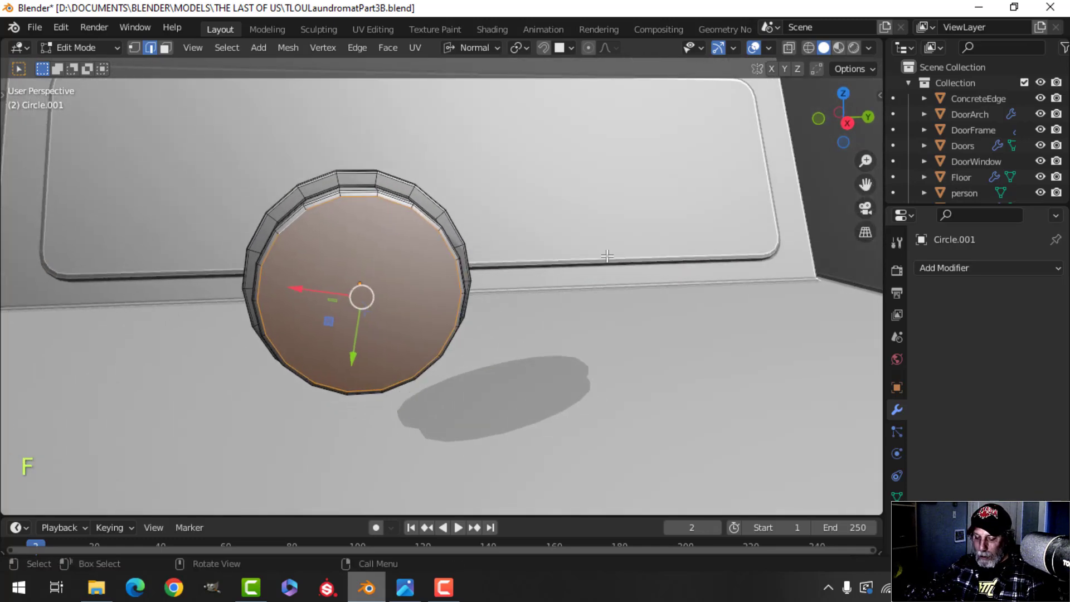
pyautogui.press('i')
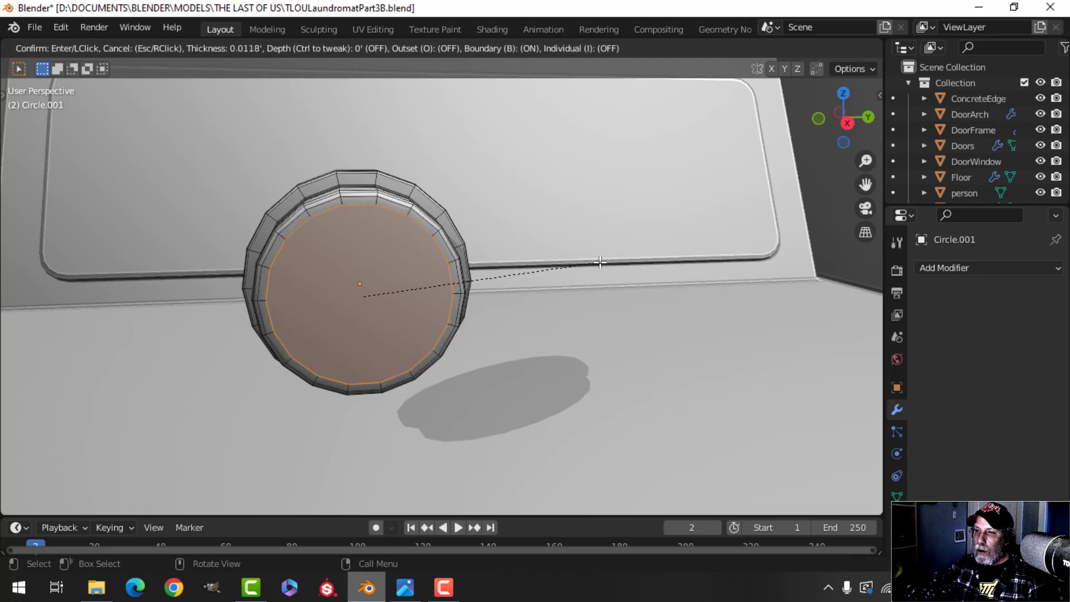
pyautogui.click(624, 259)
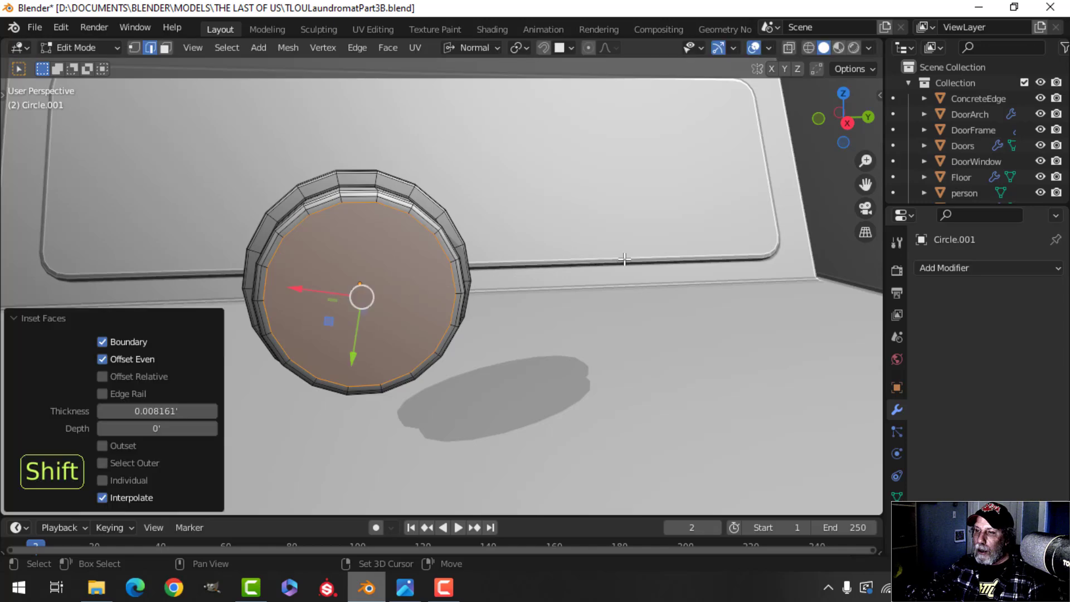
pyautogui.press('i')
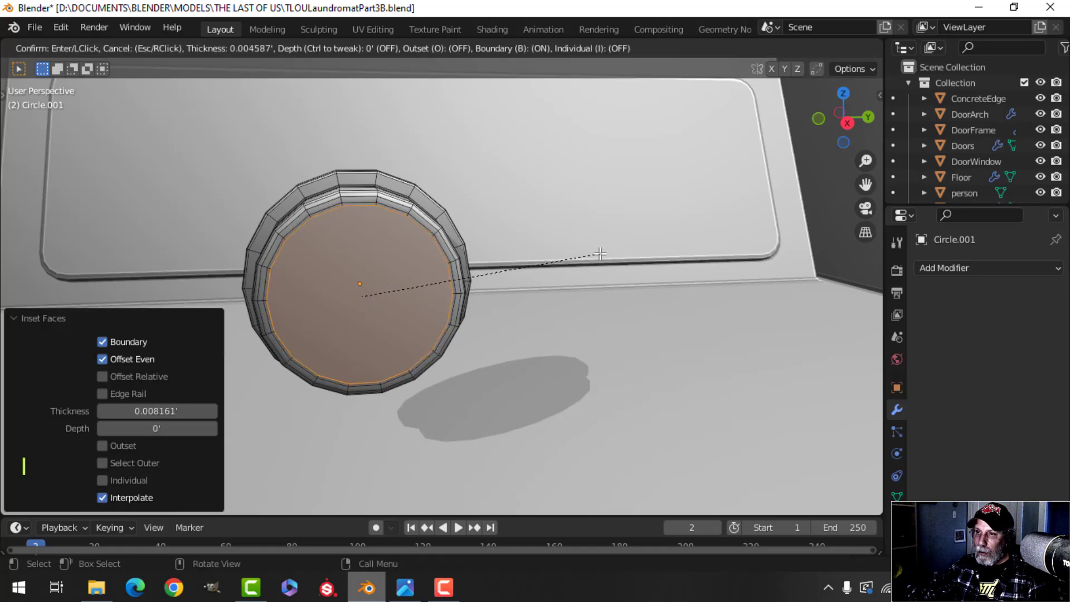
pyautogui.click(557, 261)
# Extrude the inset front face about 0.026' outward and move it back about 0.014' along its normal.
pyautogui.keyDown('shift'); pyautogui.moveTo(375, 270); pyautogui.dragTo(549, 250, button='middle'); pyautogui.keyUp('shift')
pyautogui.press('e')
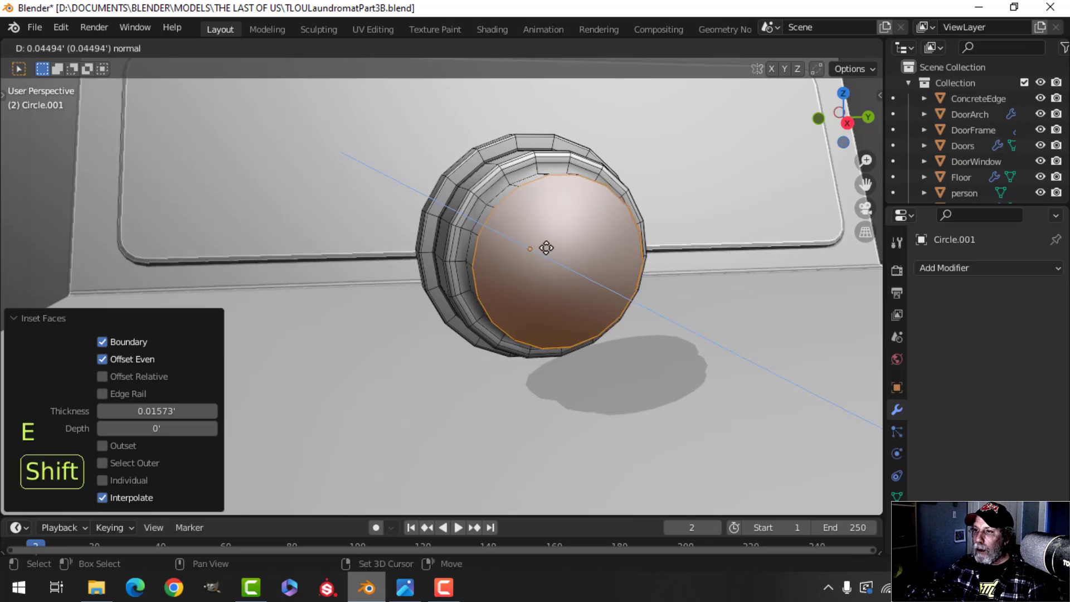
pyautogui.click(517, 227)
pyautogui.moveTo(517, 227); pyautogui.dragTo(658, 306, button='middle')
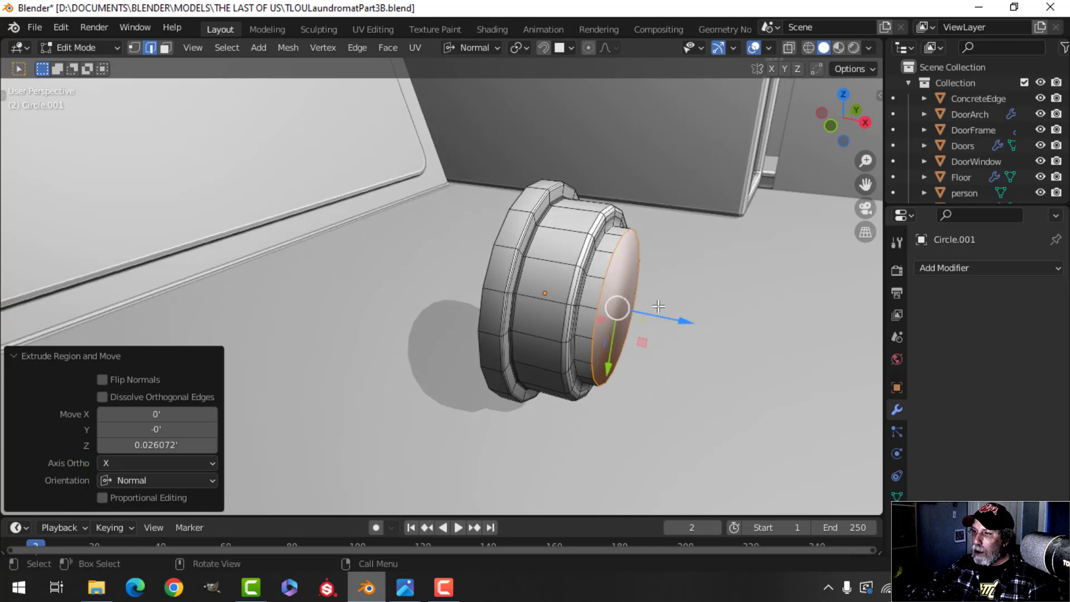
pyautogui.moveTo(686, 319); pyautogui.dragTo(678, 318)
# Bevel the raised front face's outer edge about 0.0075' with 2 segments.
pyautogui.moveTo(678, 318); pyautogui.dragTo(640, 304, button='middle')
pyautogui.hotkey('ctrl', 'b')
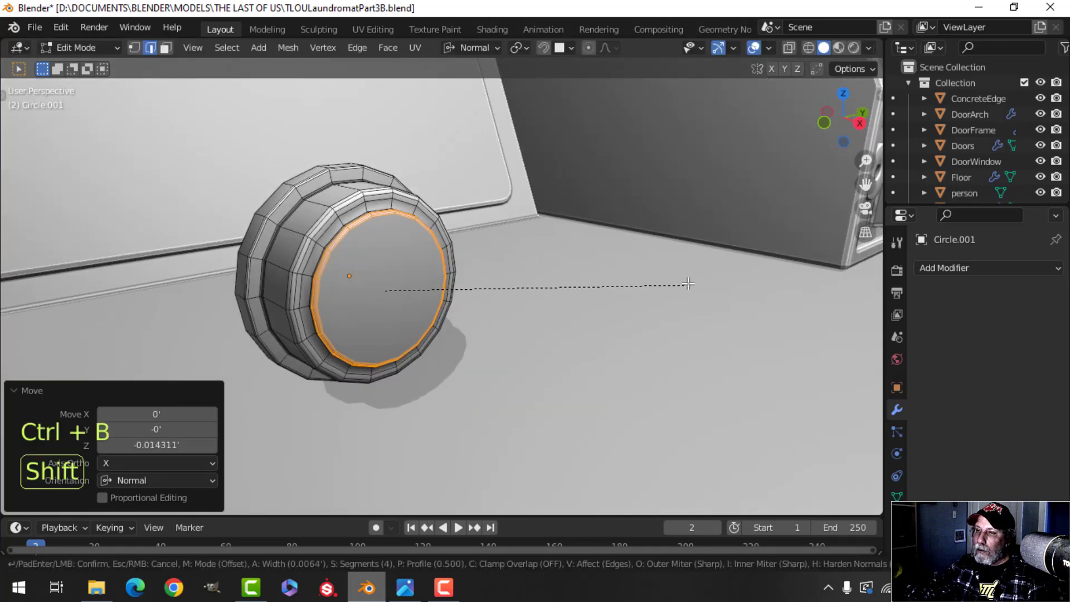
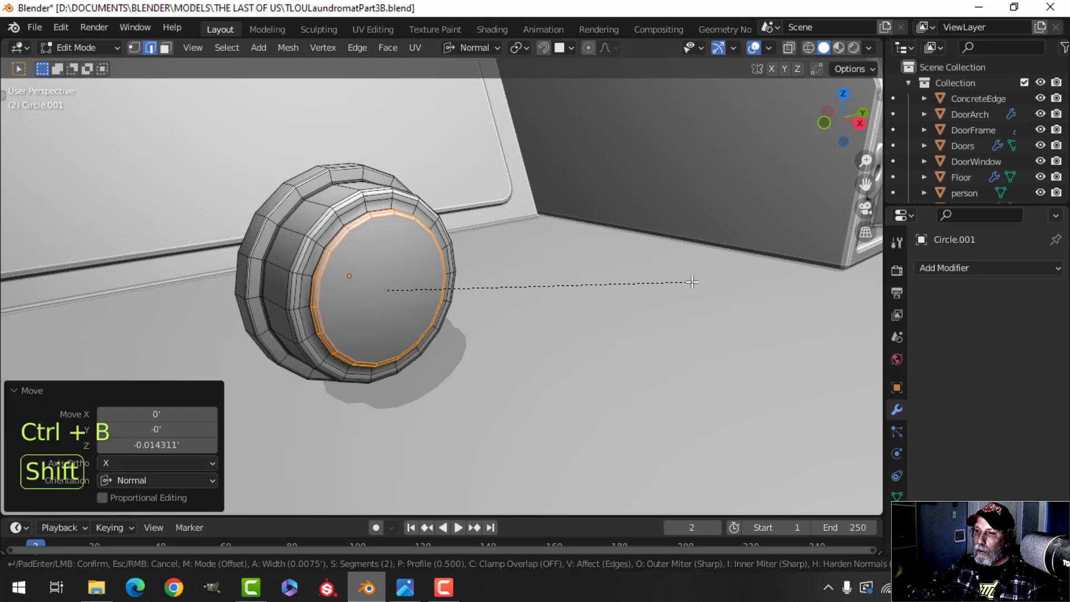
pyautogui.click(692, 282)
pyautogui.moveTo(591, 271); pyautogui.dragTo(566, 258, button='middle')
# Select the edge loop between the raised face and the knob's outer rim and scale it to 0.975.
pyautogui.hotkey('alt', 'a')
pyautogui.keyDown('shift'); pyautogui.moveTo(236, 206); pyautogui.dragTo(297, 242, button='middle'); pyautogui.keyUp('shift')
pyautogui.scroll(2, 297, 242)
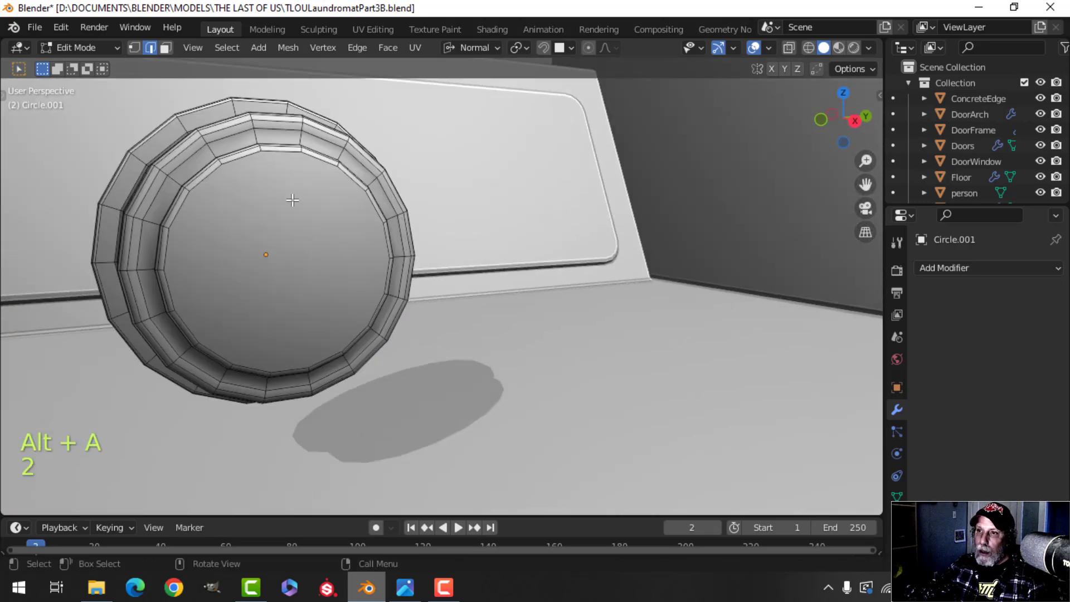
pyautogui.keyDown('alt'); pyautogui.click(240, 135); pyautogui.keyUp('alt')
pyautogui.press('s')
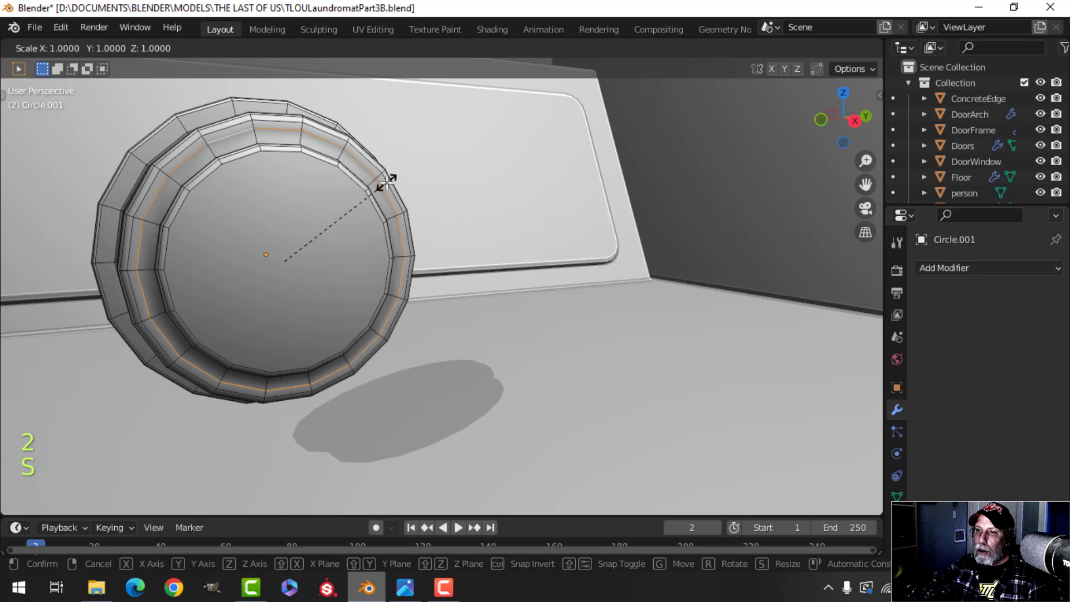
pyautogui.click(373, 189)
# Bevel the scaled edge loop into a narrow band around the knob's front.
pyautogui.scroll(3, 413, 235)
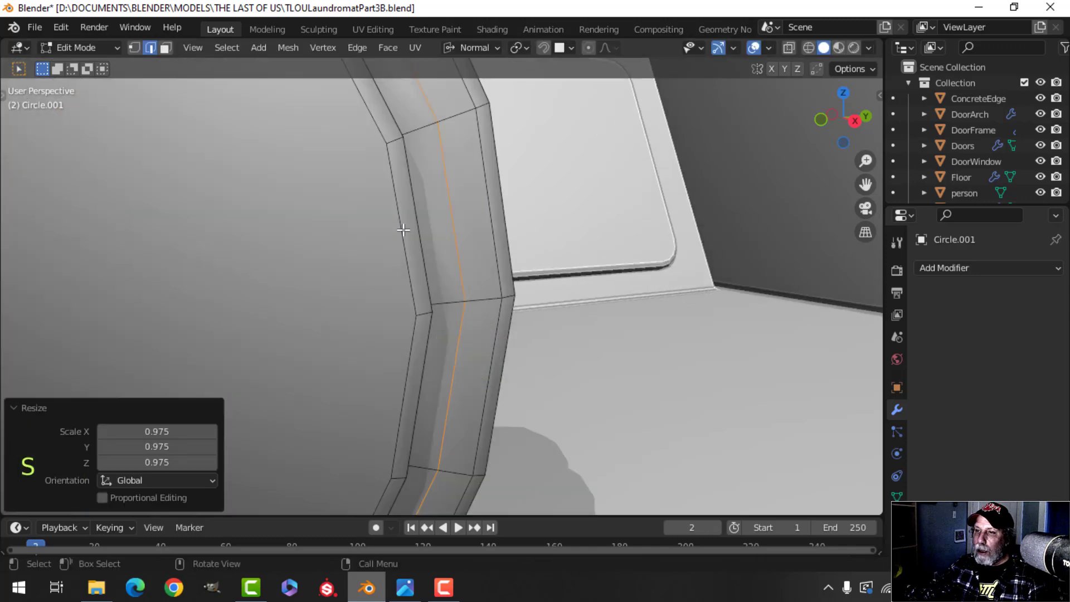
pyautogui.moveTo(394, 221); pyautogui.dragTo(426, 237, button='middle')
pyautogui.keyDown('shift'); pyautogui.moveTo(549, 280); pyautogui.dragTo(540, 264, button='middle'); pyautogui.keyUp('shift')
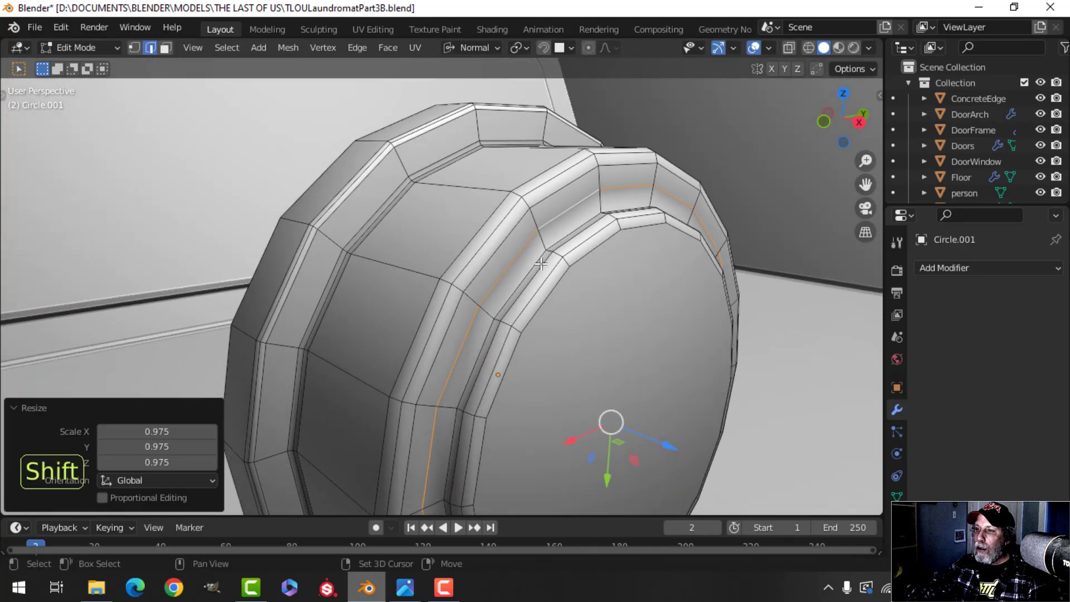
pyautogui.hotkey('ctrl', 'b')
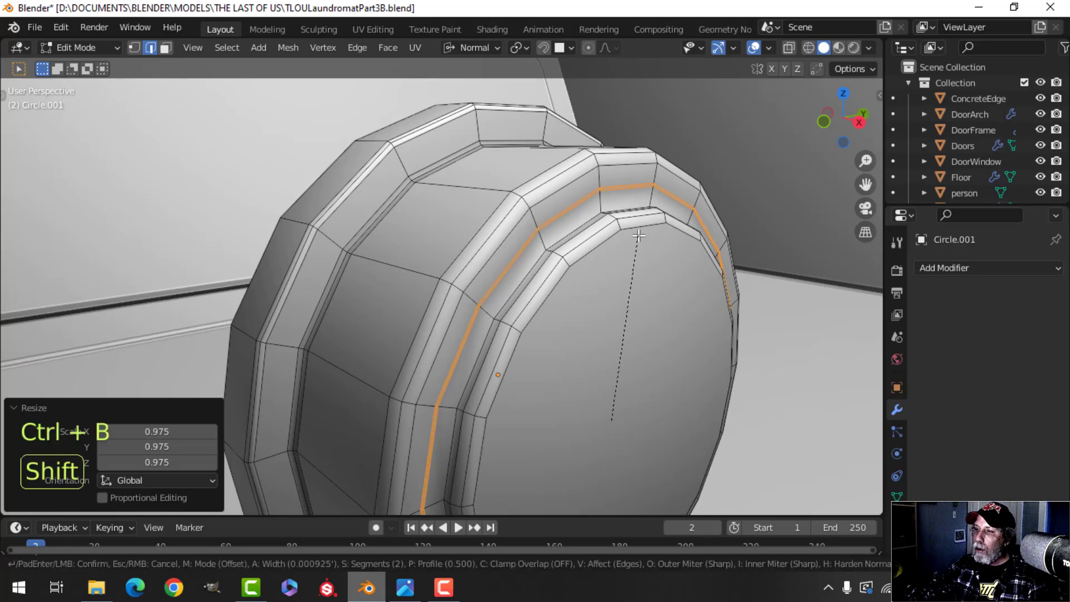
pyautogui.click(632, 220)
# Extrude the narrow band in place and shrink/fatten it along its normals.
pyautogui.keyDown('shift'); pyautogui.moveTo(615, 301); pyautogui.dragTo(397, 105, button='middle'); pyautogui.keyUp('shift')
pyautogui.press('e')
pyautogui.rightClick(655, 252)
pyautogui.hotkey('alt', 's')
pyautogui.click(656, 256)
# Bevel the edge loops of the narrow band around the knob's front about 0.0005' with 1 segment.
pyautogui.hotkey('alt', 'a')
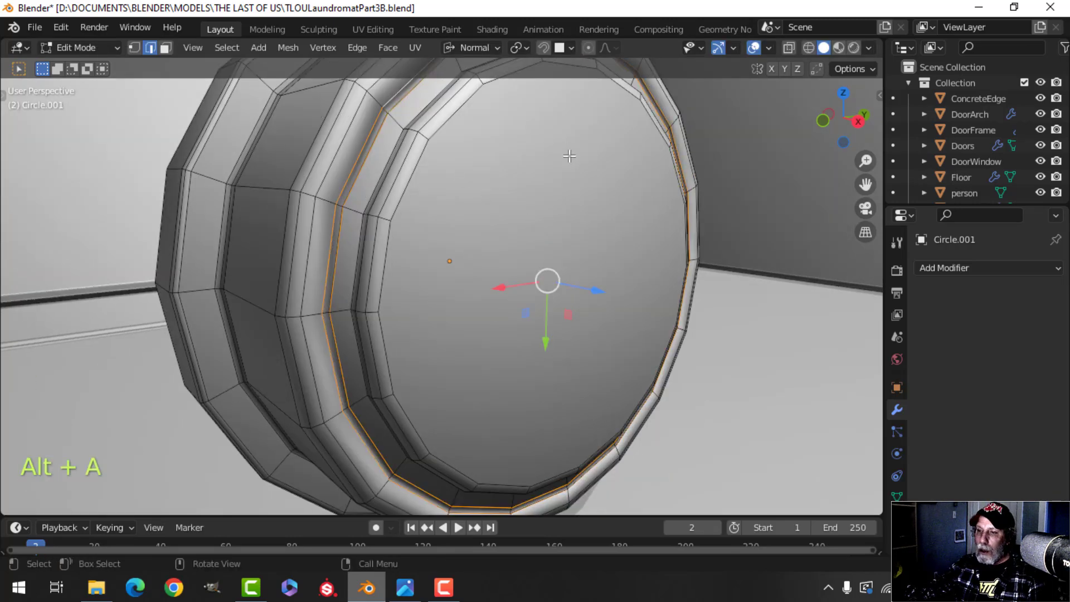
pyautogui.hotkey('ctrl', 'b')
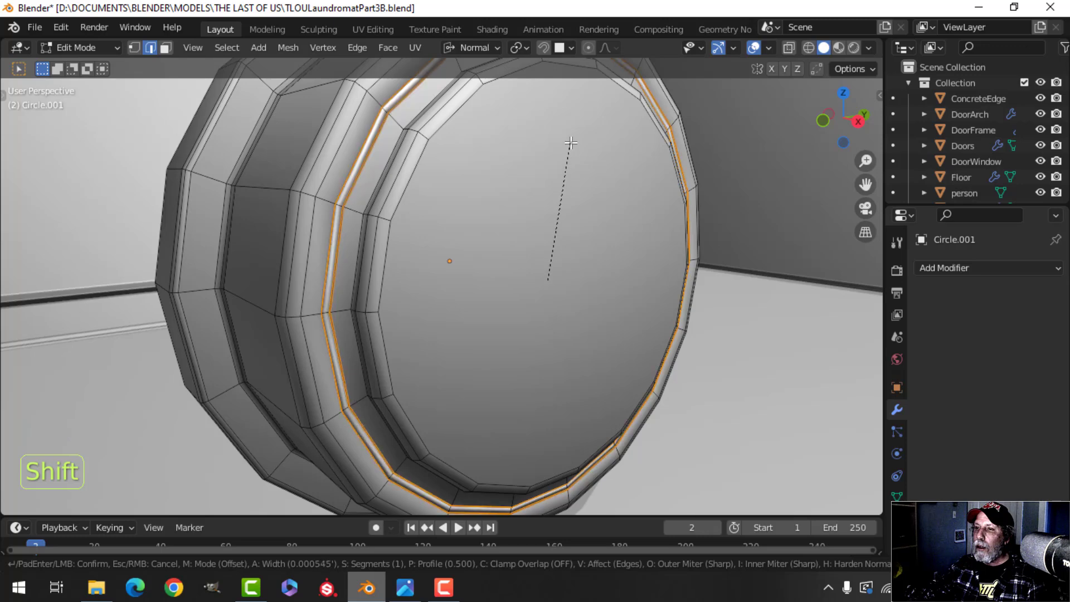
pyautogui.click(568, 143)
pyautogui.press('Tab')
pyautogui.scroll(-5, 541, 190)
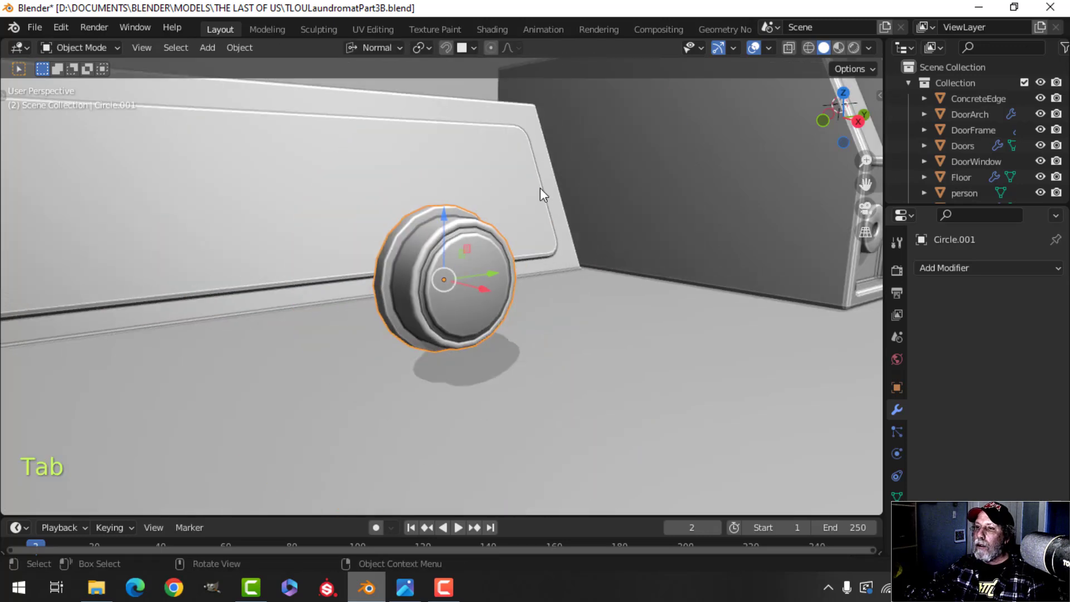
pyautogui.hotkey('alt', 'a')
pyautogui.keyDown('shift'); pyautogui.moveTo(523, 238); pyautogui.dragTo(416, 243, button='middle'); pyautogui.keyUp('shift')
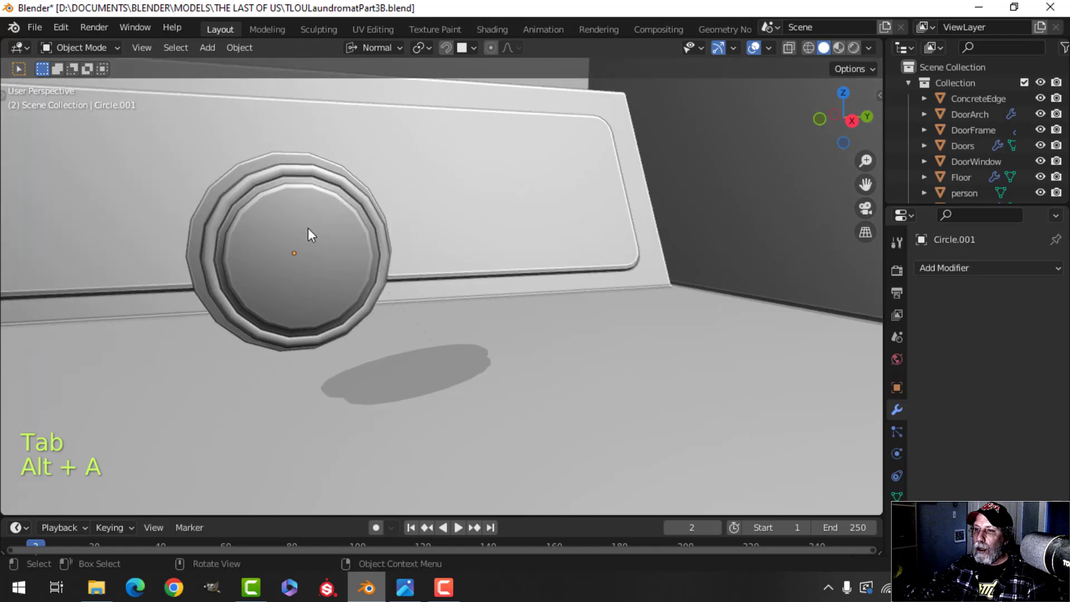
# Recalculate the normals of the whole knob mesh to face outside.
pyautogui.press('Tab')
pyautogui.press('a')
pyautogui.hotkey('alt', 'n')
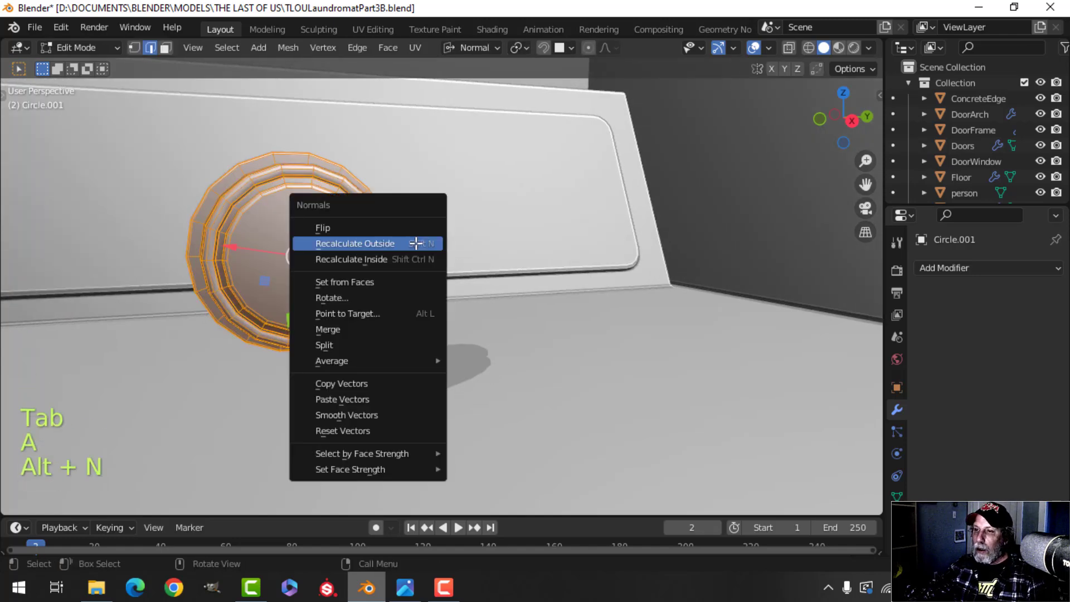
pyautogui.click(416, 243)
pyautogui.press('Tab')
# Try smoothing the knob with a level 1 Catmull-Clark subdivision, inspect the surface up close and remove the modifier.
pyautogui.moveTo(355, 253)
pyautogui.mouseDown(button='middle')
pyautogui.moveTo(366, 232)
pyautogui.moveTo(332, 245)
pyautogui.mouseUp(button='middle')
pyautogui.hotkey('alt', 'a')
pyautogui.hotkey('ctrl', '1')
pyautogui.hotkey('alt', 'a')
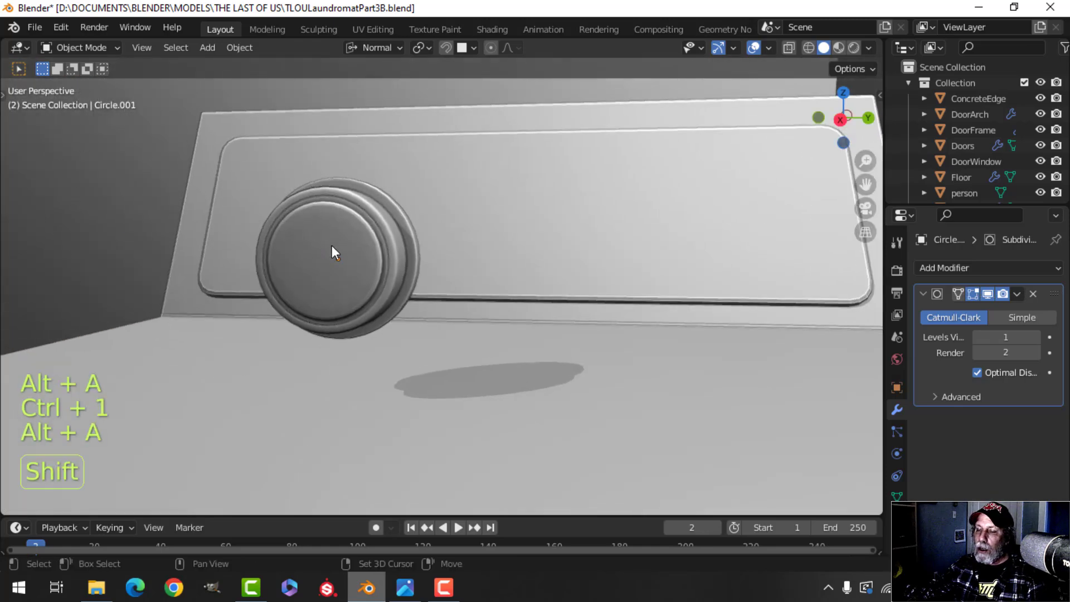
pyautogui.scroll(3, 338, 248)
pyautogui.scroll(-3, 319, 246)
pyautogui.scroll(2, 320, 247)
pyautogui.scroll(4, 332, 272)
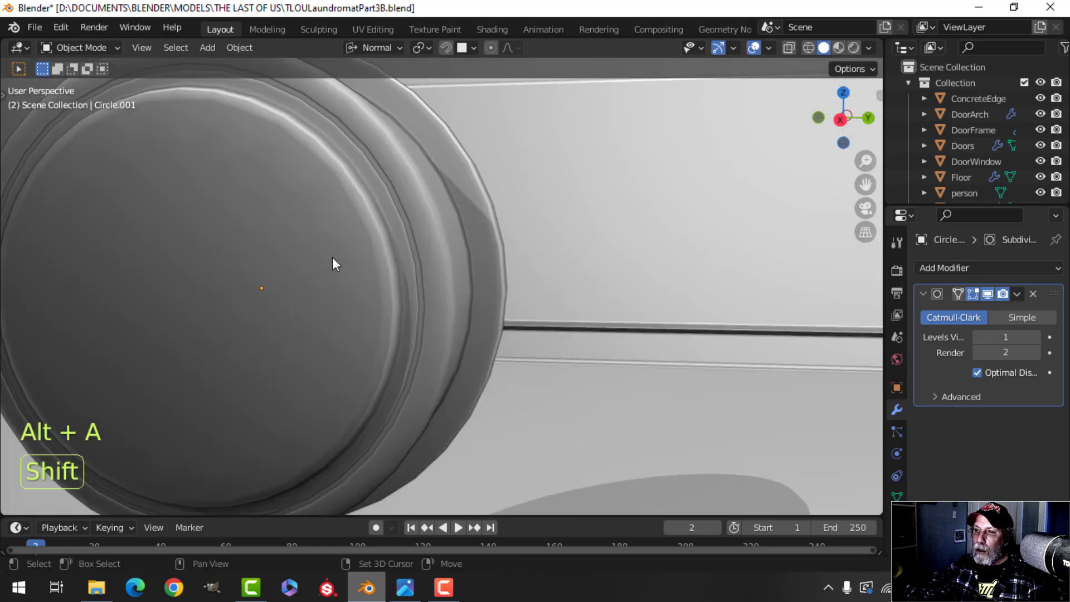
pyautogui.click(330, 245)
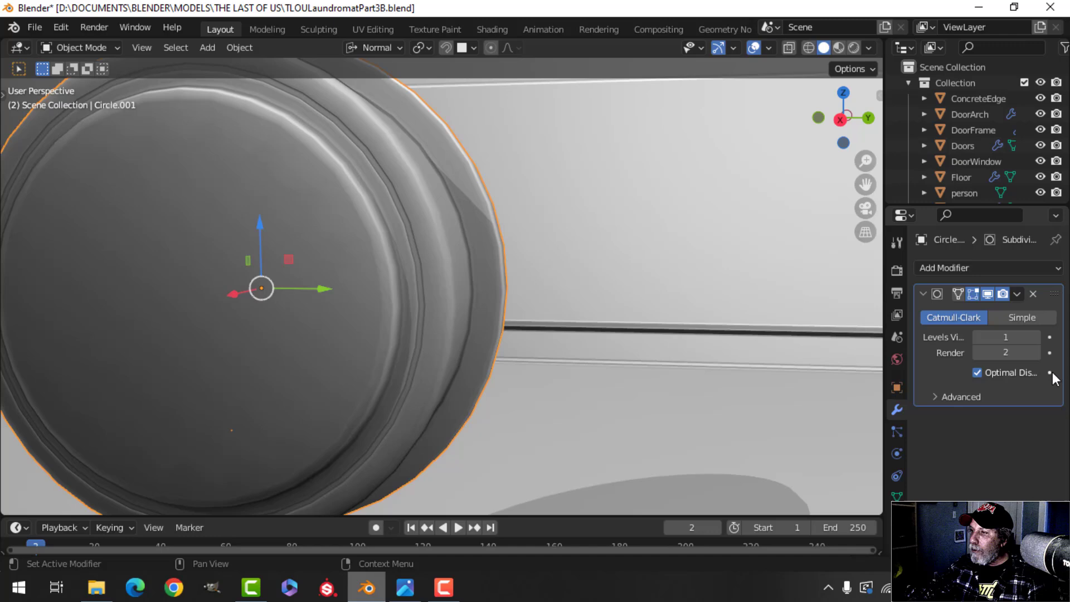
pyautogui.click(1032, 293)
pyautogui.press('Tab')
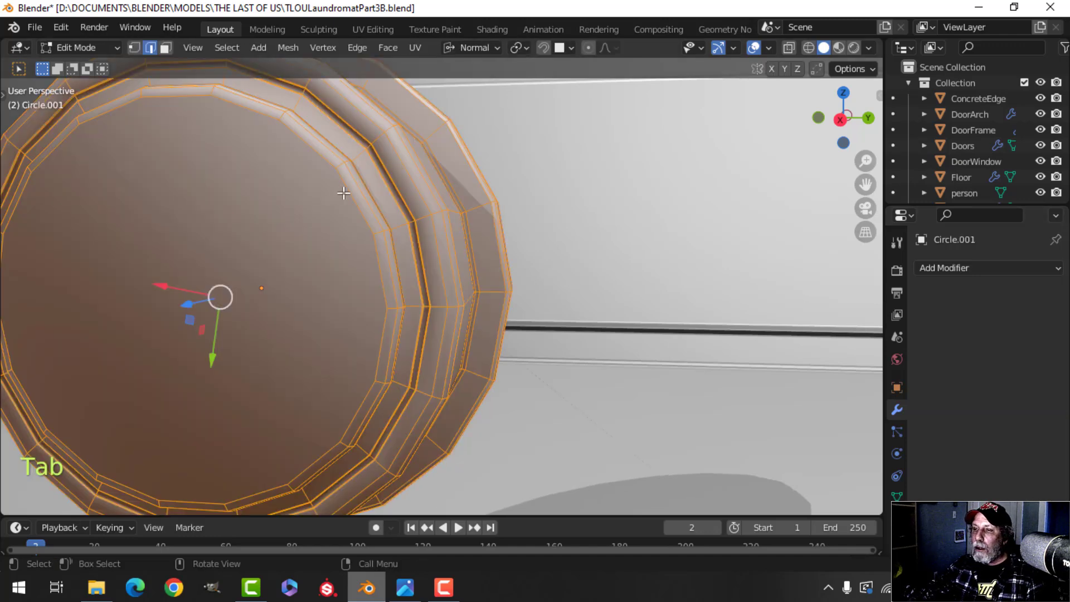
pyautogui.hotkey('alt', 'a')
pyautogui.scroll(-5, 344, 193)
pyautogui.press('Tab')
pyautogui.hotkey('alt', 'a')
# Extrude the open edge loop at the knob's back and scale it inward to slightly under half size.
pyautogui.moveTo(365, 246); pyautogui.dragTo(280, 284, button='middle')
pyautogui.scroll(2, 278, 276)
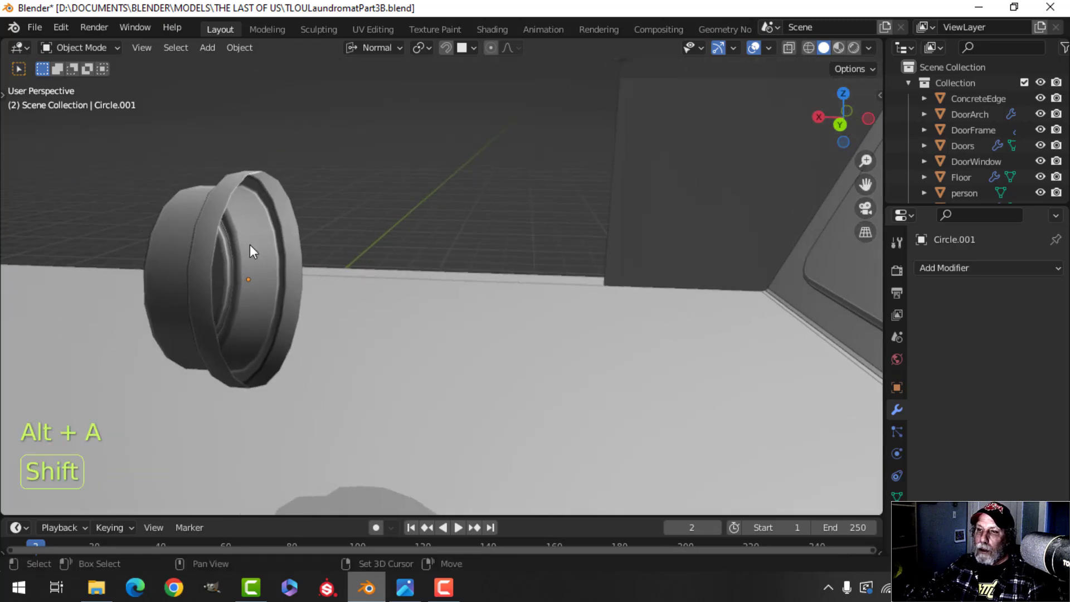
pyautogui.press('Tab')
pyautogui.hotkey('alt', 'a')
pyautogui.keyDown('shift'); pyautogui.moveTo(222, 208); pyautogui.dragTo(261, 202, button='middle'); pyautogui.keyUp('shift')
pyautogui.press('2')
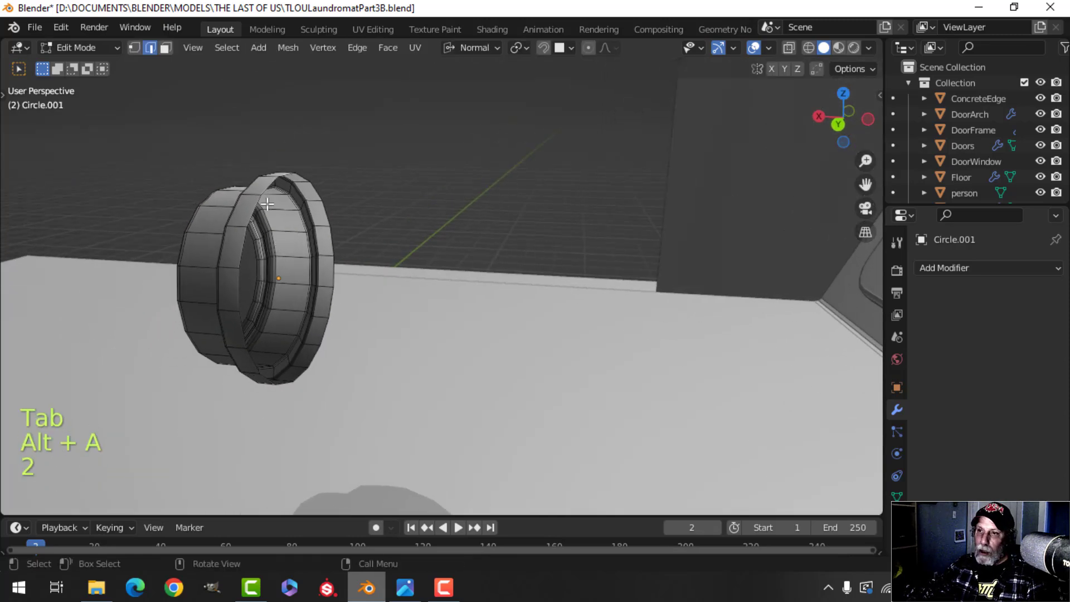
pyautogui.keyDown('alt'); pyautogui.keyDown('shift'); pyautogui.click(265, 188); pyautogui.keyUp('shift'); pyautogui.keyUp('alt')
pyautogui.press('e')
pyautogui.press('s')
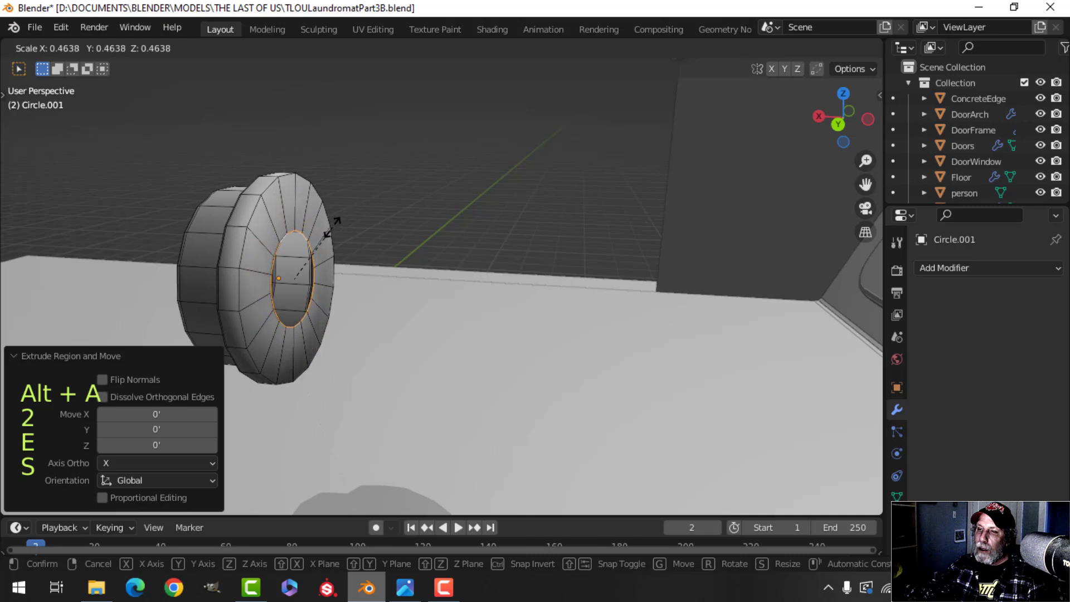
pyautogui.click(321, 223)
# Extrude the inner edge loop about 0.054' backward along its normal to form the knob's shaft.
pyautogui.keyDown('shift'); pyautogui.moveTo(357, 282); pyautogui.dragTo(416, 262, button='middle'); pyautogui.keyUp('shift')
pyautogui.press('e')
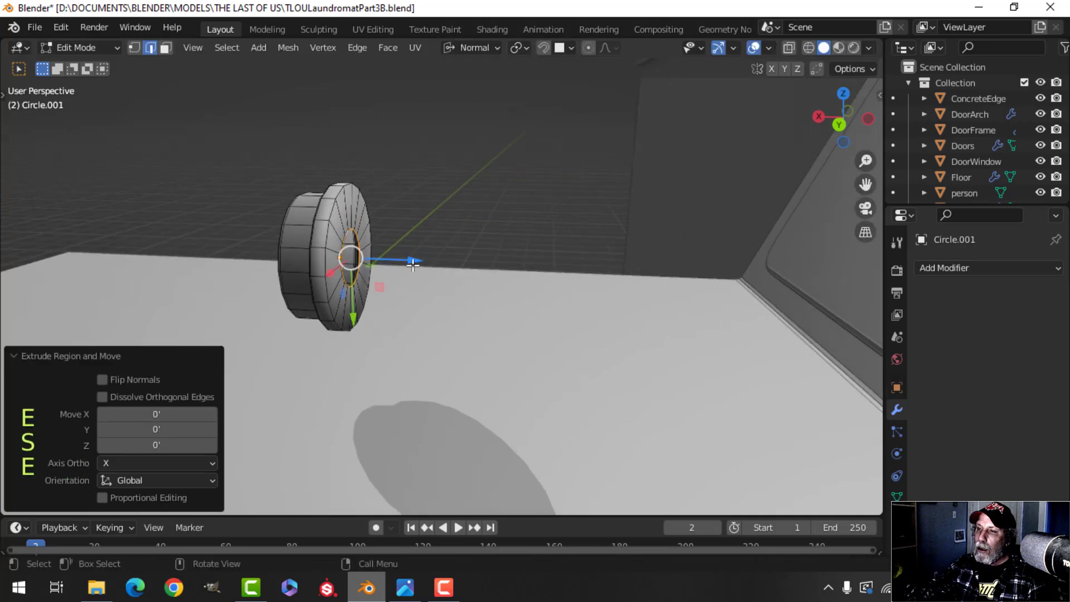
pyautogui.moveTo(437, 267); pyautogui.dragTo(438, 267)
pyautogui.moveTo(373, 263); pyautogui.dragTo(351, 263, button='middle')
pyautogui.scroll(2, 350, 263)
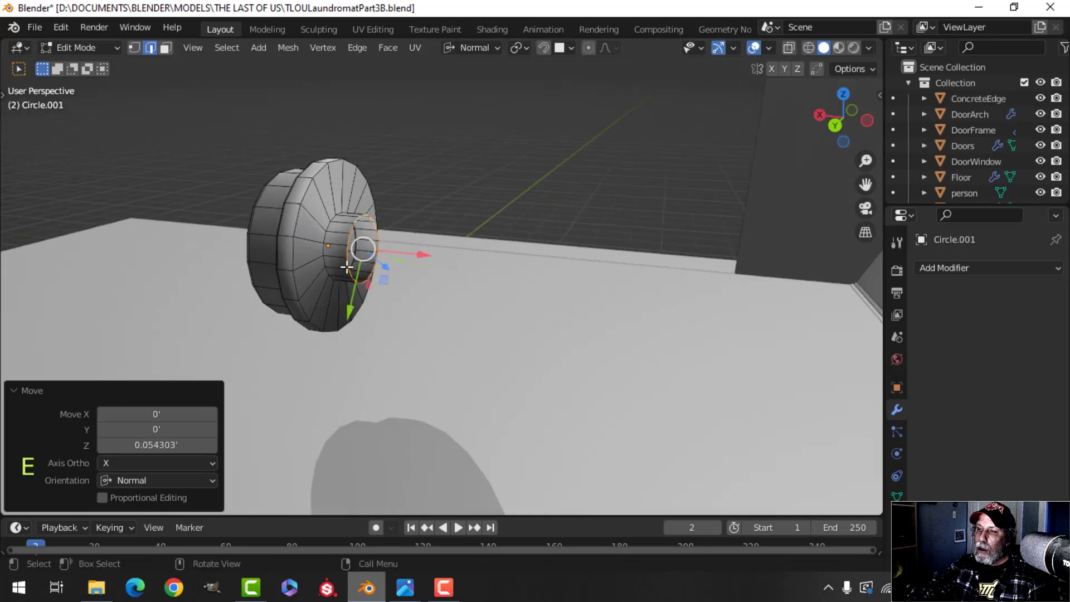
# Bevel the knob's rear outer edge loop and the loop at the shaft's base about 0.0065' with 1 segment.
pyautogui.hotkey('alt', 'a')
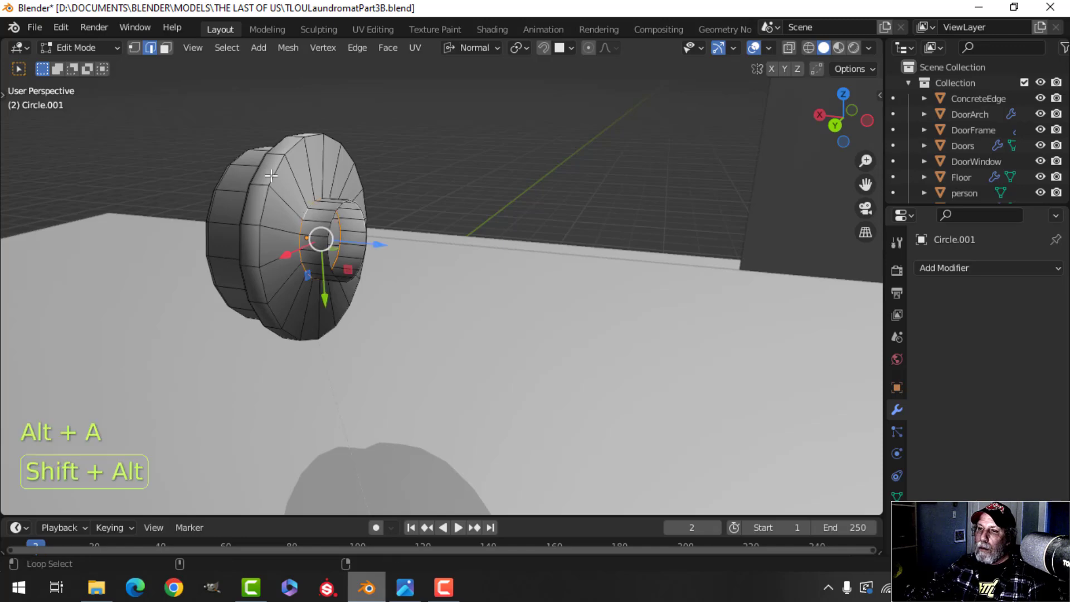
pyautogui.moveTo(271, 176); pyautogui.dragTo(388, 216, button='middle')
pyautogui.hotkey('ctrl', 'b')
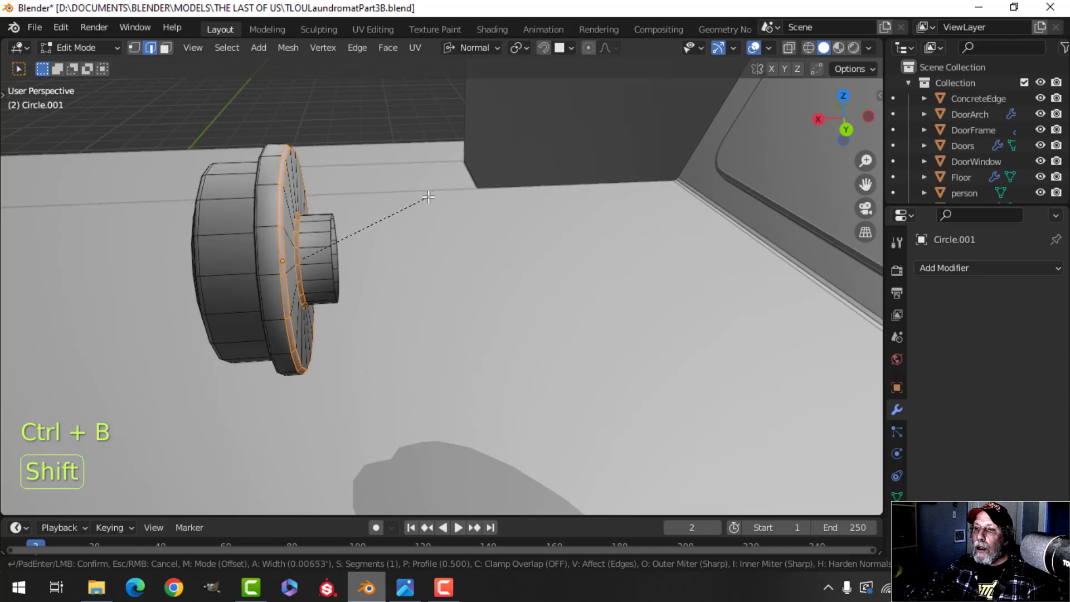
pyautogui.click(428, 197)
pyautogui.press('Tab')
# Move the entire knob mesh back along its normal axis up to the washer's sloped control panel.
pyautogui.moveTo(299, 258); pyautogui.dragTo(425, 293, button='middle')
pyautogui.press('Tab')
pyautogui.press('a')
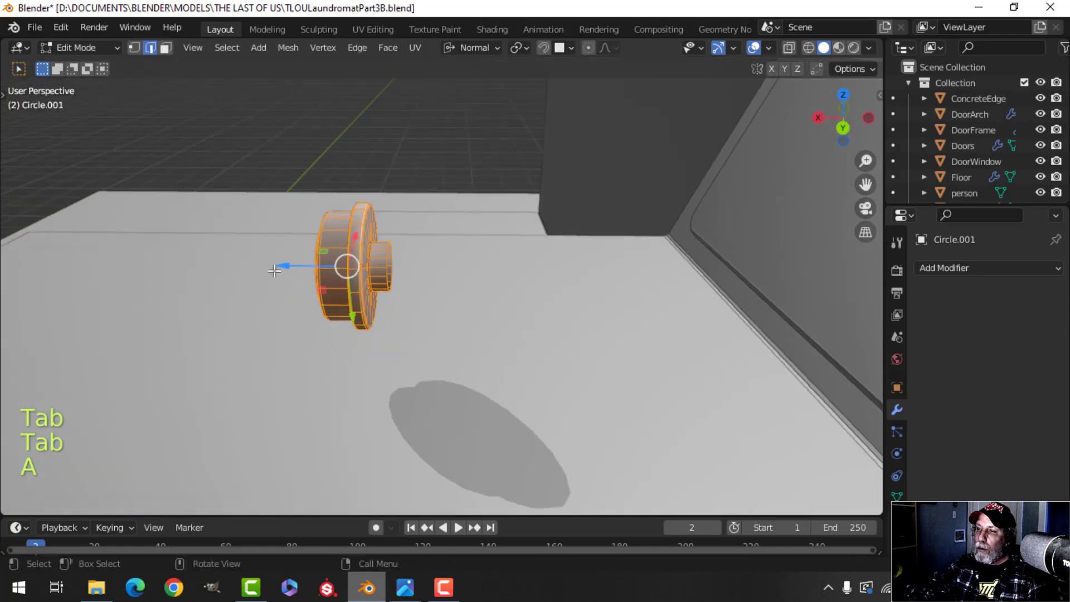
pyautogui.moveTo(281, 267); pyautogui.dragTo(695, 248)
pyautogui.moveTo(695, 248); pyautogui.dragTo(580, 277, button='middle')
pyautogui.press('Tab')
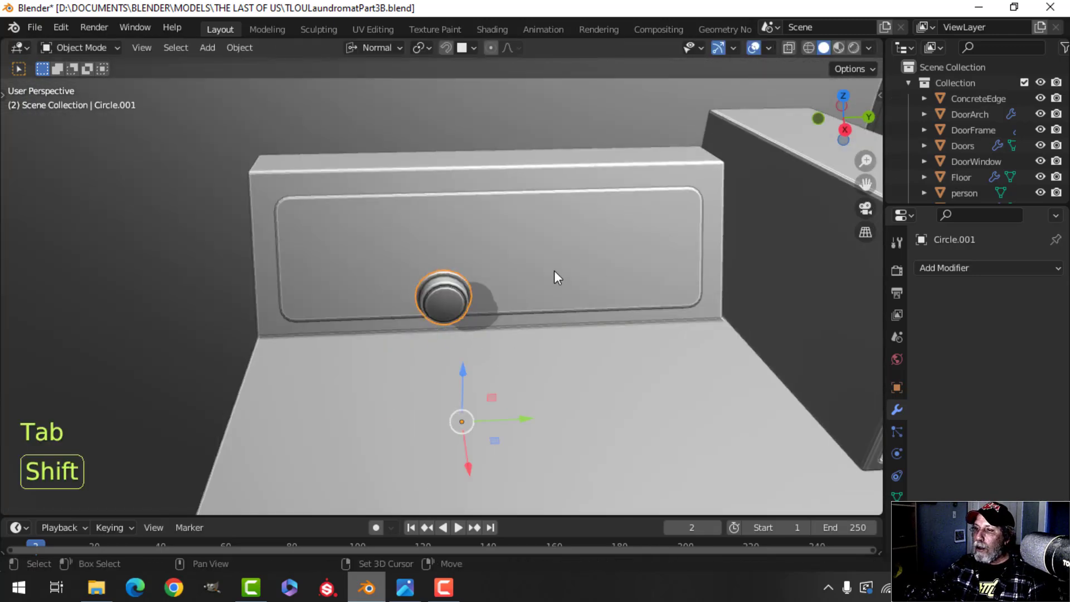
# Add the washer body to the selection together with the knob.
pyautogui.keyDown('shift'); pyautogui.click(587, 315); pyautogui.keyUp('shift')
pyautogui.scroll(-3, 597, 384)
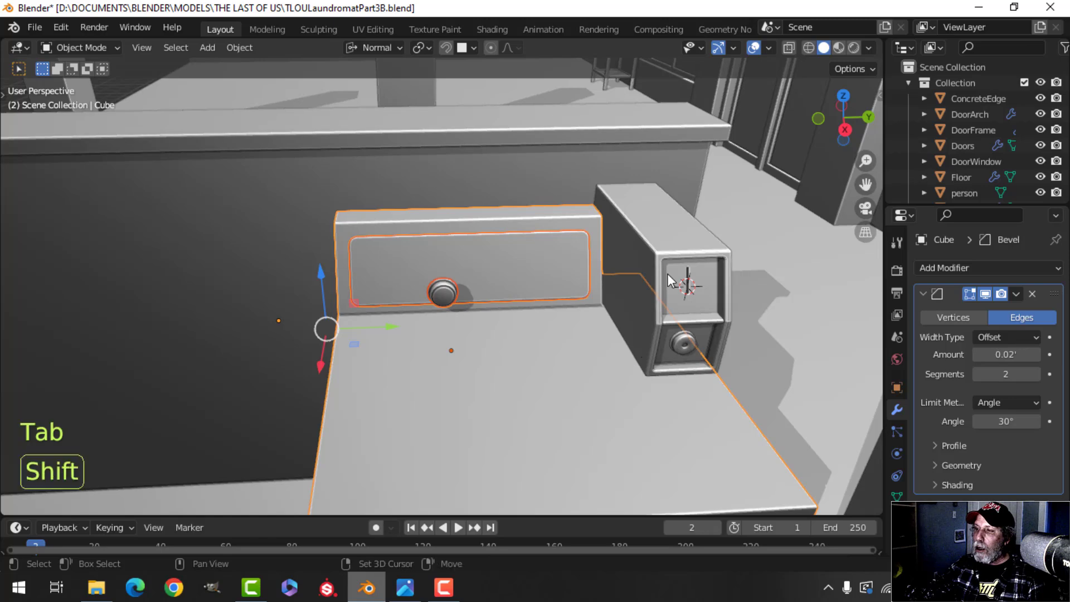
# Add the coin box and its round lock to the selected machine parts and isolate them all in local view.
pyautogui.keyDown('shift'); pyautogui.click(735, 332); pyautogui.keyUp('shift')
pyautogui.keyDown('shift'); pyautogui.click(715, 345); pyautogui.keyUp('shift')
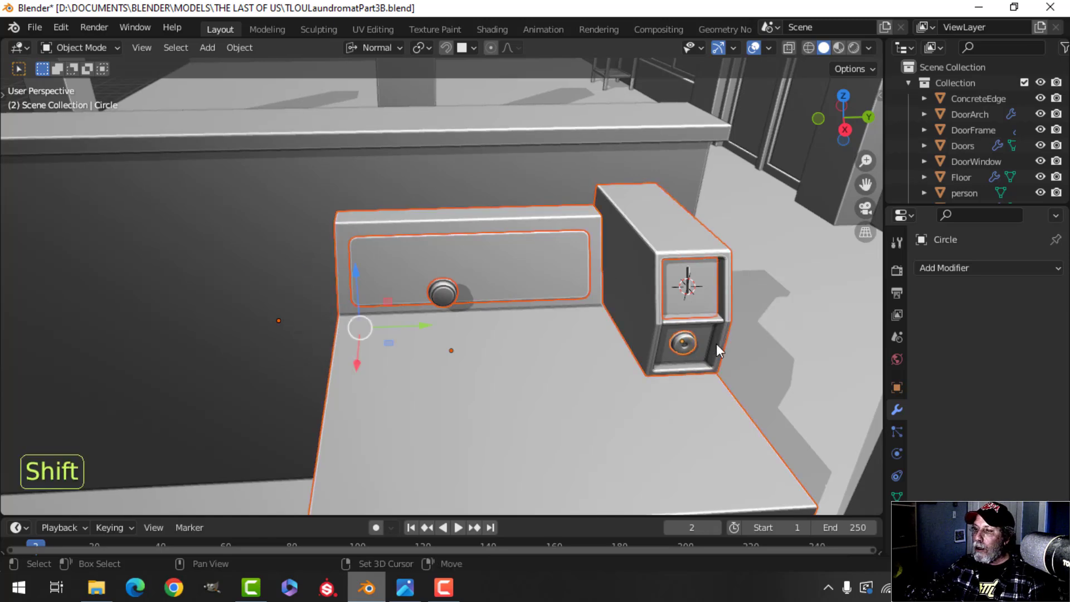
pyautogui.press('/')
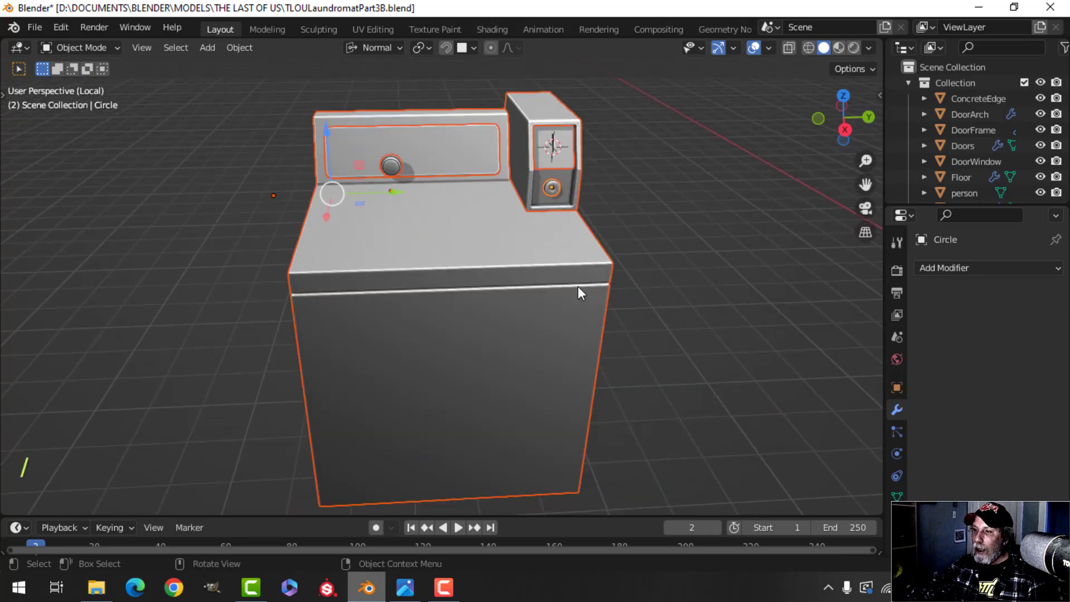
pyautogui.scroll(5, 461, 265)
pyautogui.moveTo(461, 265); pyautogui.dragTo(400, 263, button='middle')
pyautogui.hotkey('alt', 'a')
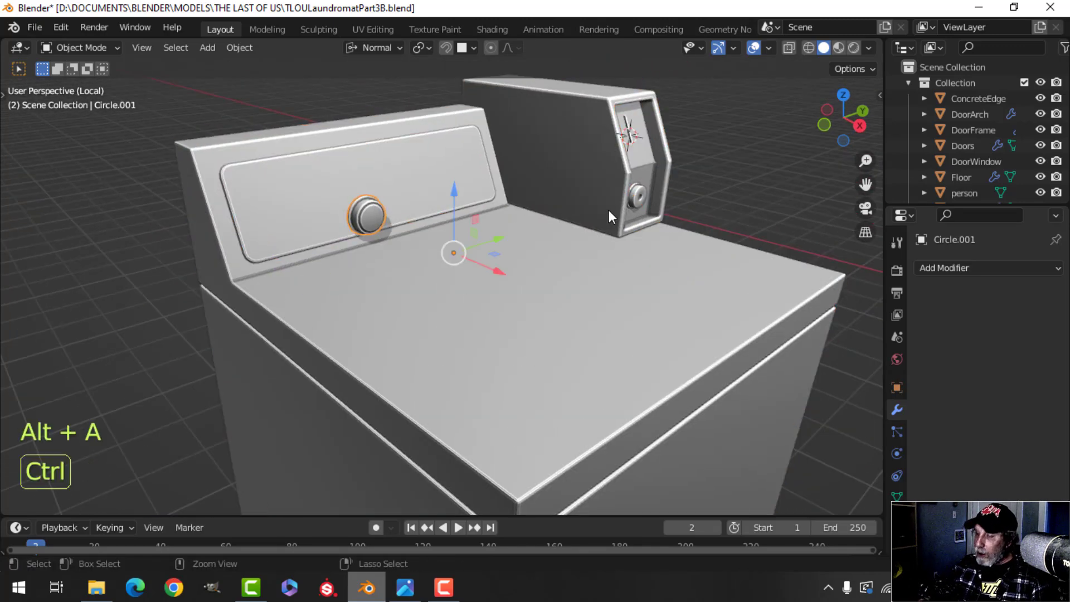
# In front view, move the whole knob mesh about -0.25' in X and 0.21' in Z against the slanted control panel.
pyautogui.press('ctrl+KP_3')
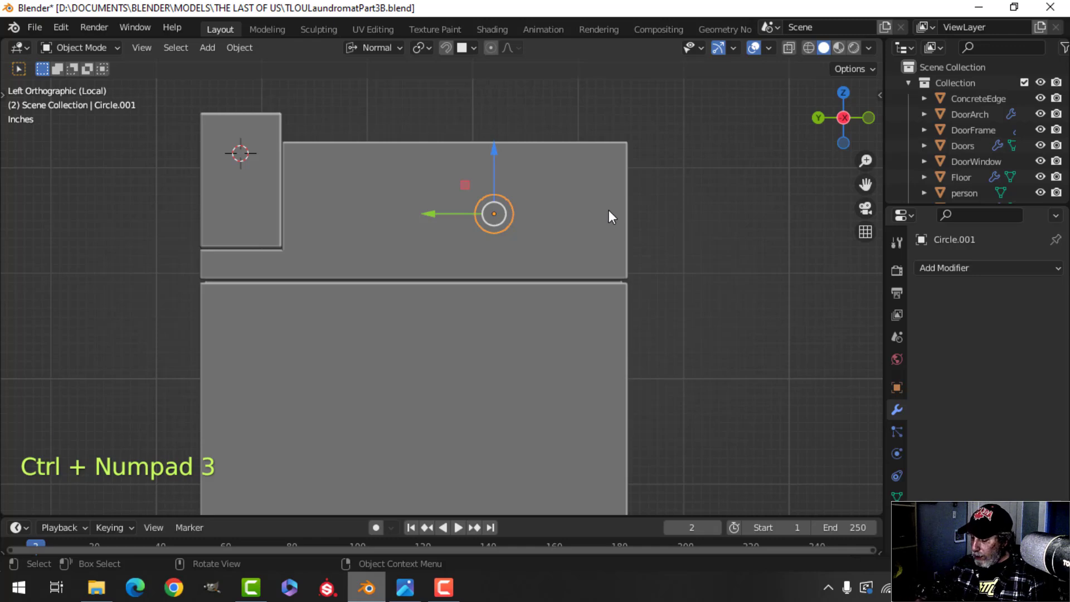
pyautogui.press('KP_1')
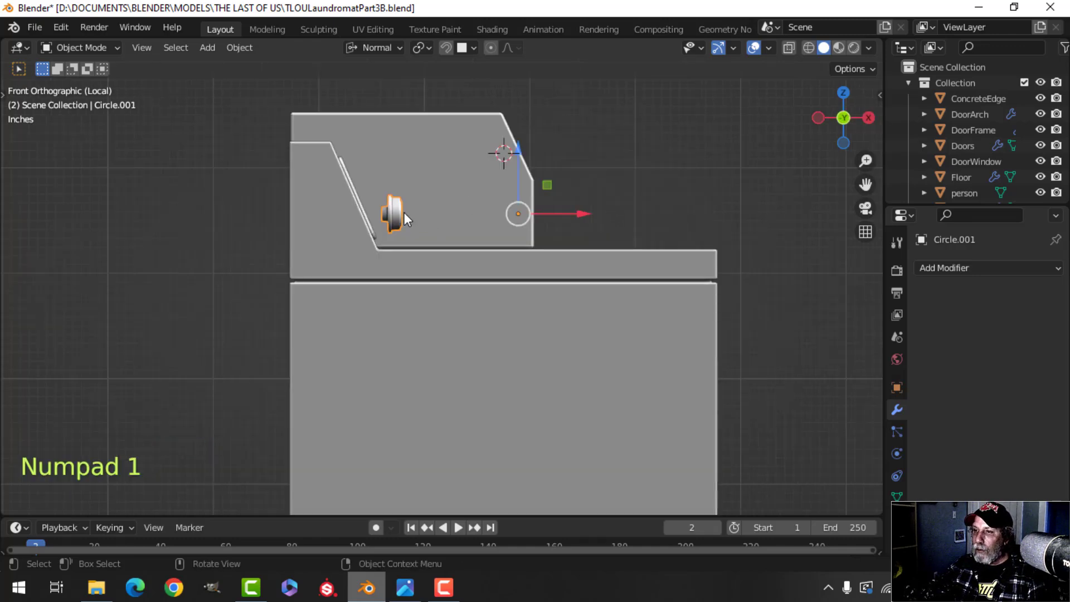
pyautogui.hotkey('alt', 'a')
pyautogui.press('Tab')
pyautogui.press('a')
pyautogui.scroll(4, 455, 221)
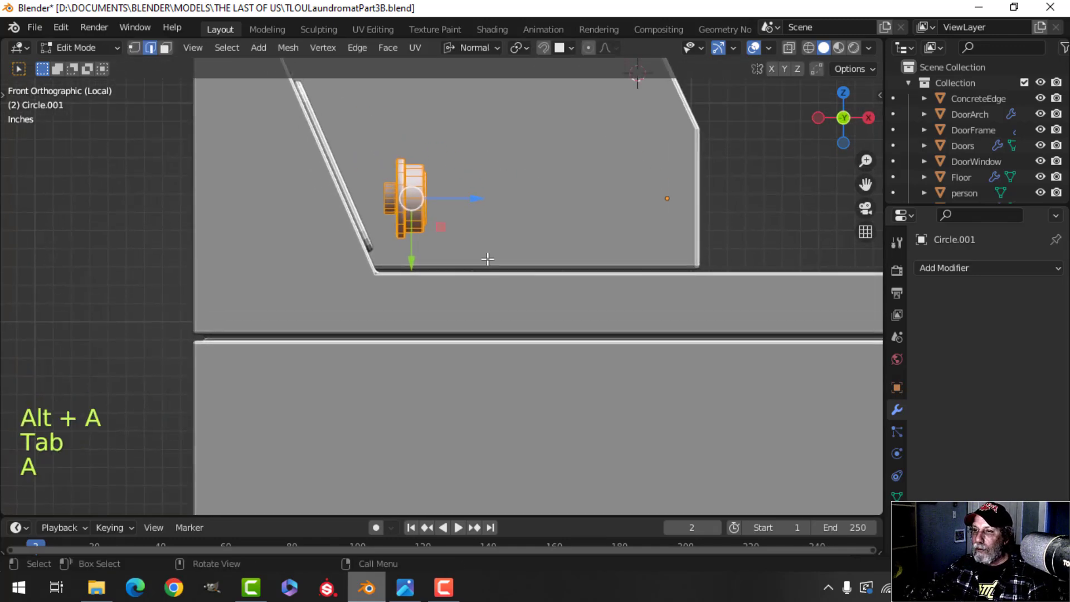
pyautogui.keyDown('shift'); pyautogui.moveTo(487, 256); pyautogui.dragTo(478, 322, button='middle'); pyautogui.keyUp('shift')
pyautogui.press('g')
pyautogui.click(421, 265)
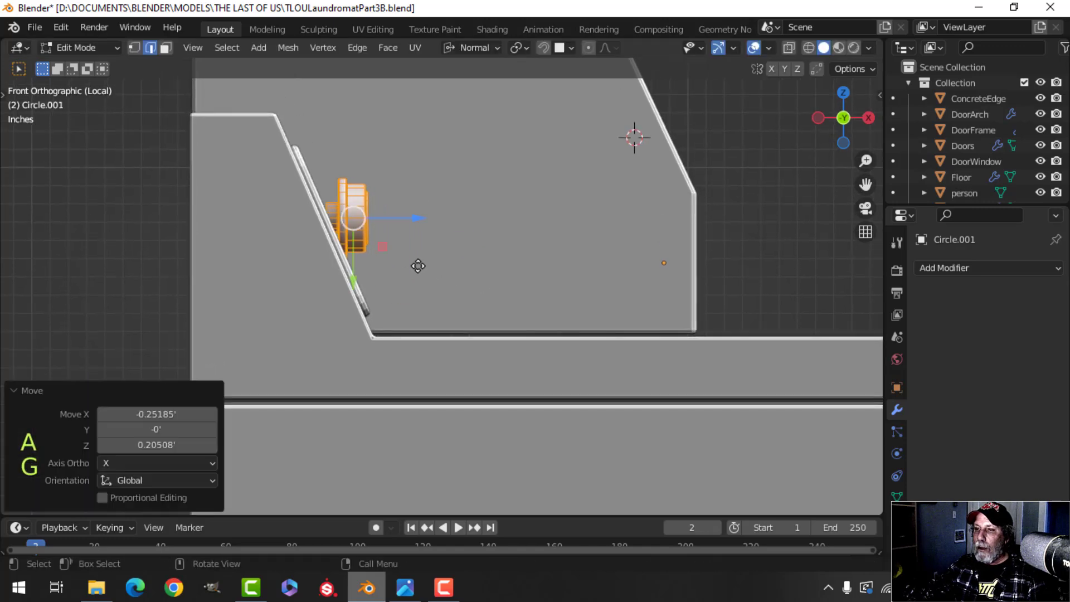
# Rotate the knob about -24.8° to match the control panel's slope and nudge it onto the surface.
pyautogui.press('r')
pyautogui.click(402, 227)
pyautogui.press('g')
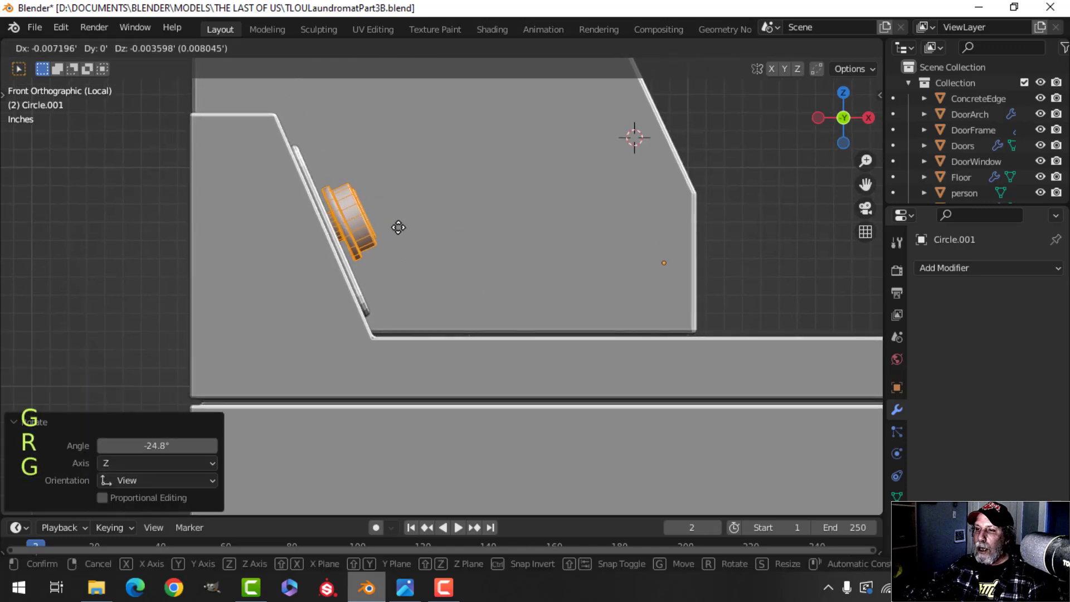
pyautogui.click(399, 227)
pyautogui.moveTo(399, 227); pyautogui.dragTo(307, 279, button='middle')
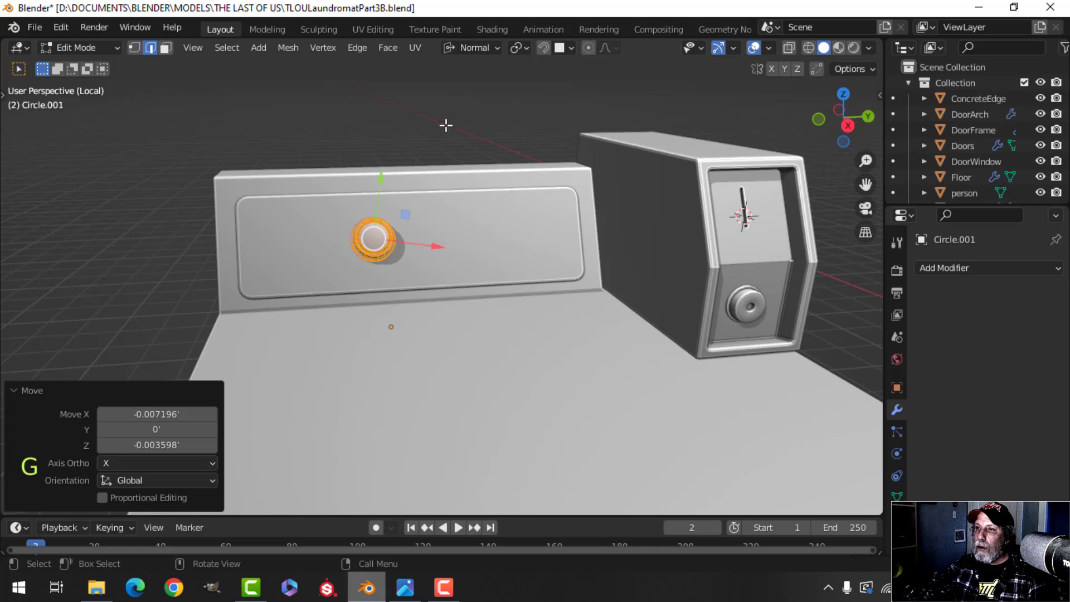
# Using Global orientation, slide the knob along Y to the panel's left end and scale it to about 0.82.
pyautogui.keyDown('shift'); pyautogui.moveTo(446, 124); pyautogui.dragTo(471, 96, button='middle'); pyautogui.keyUp('shift')
pyautogui.click(470, 48)
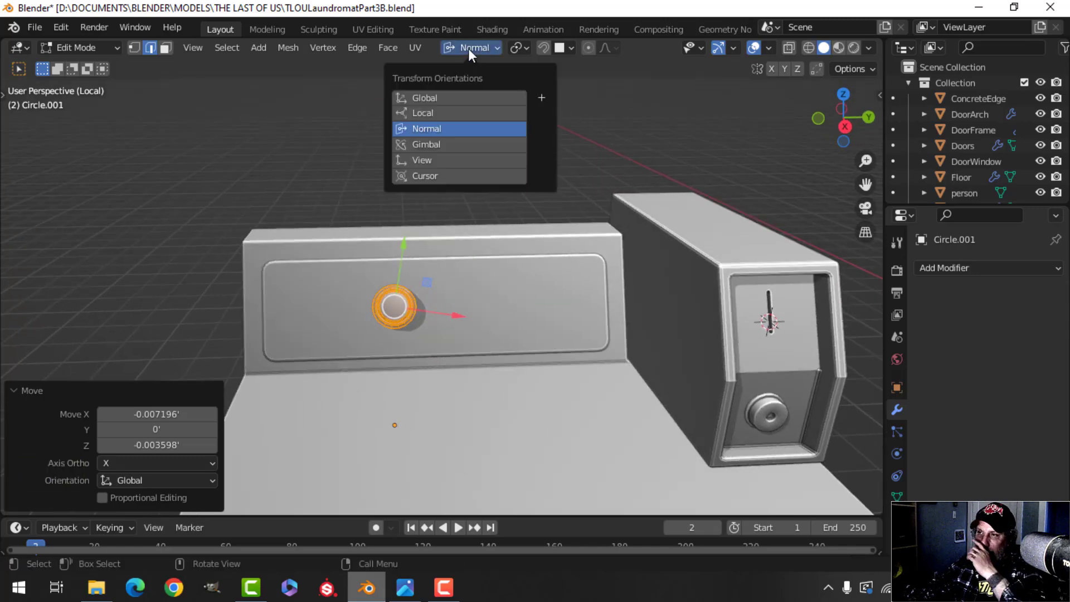
pyautogui.click(449, 99)
pyautogui.moveTo(465, 306); pyautogui.dragTo(363, 311)
pyautogui.press('s')
pyautogui.click(432, 312)
# Shift the knob about -0.006' along X so it sits against the slanted panel.
pyautogui.moveTo(432, 312); pyautogui.dragTo(521, 249, button='middle')
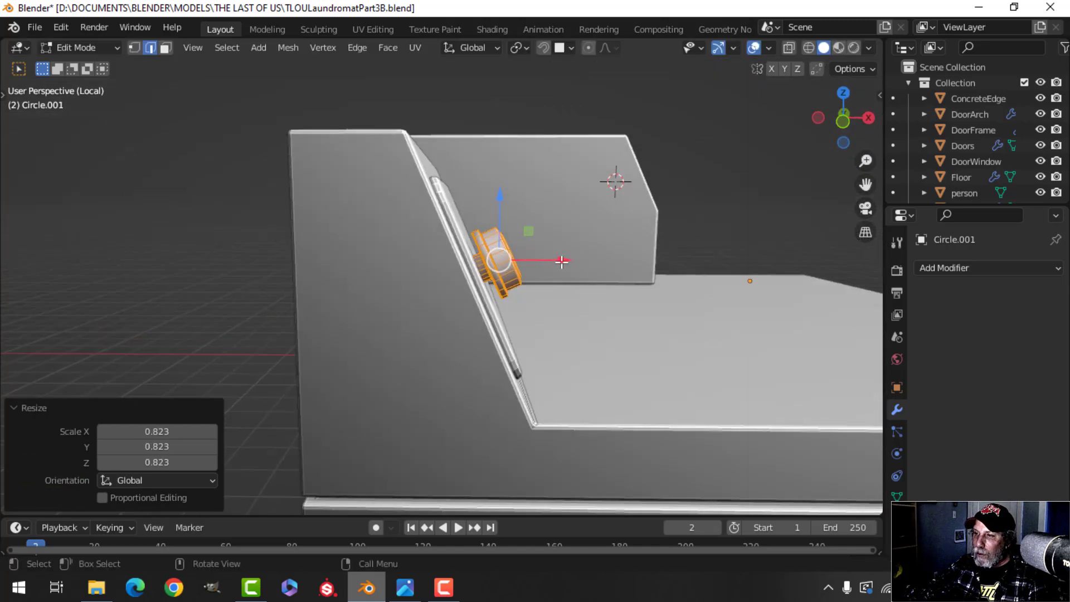
pyautogui.moveTo(561, 263); pyautogui.dragTo(556, 265)
pyautogui.moveTo(628, 260); pyautogui.dragTo(537, 363, button='middle')
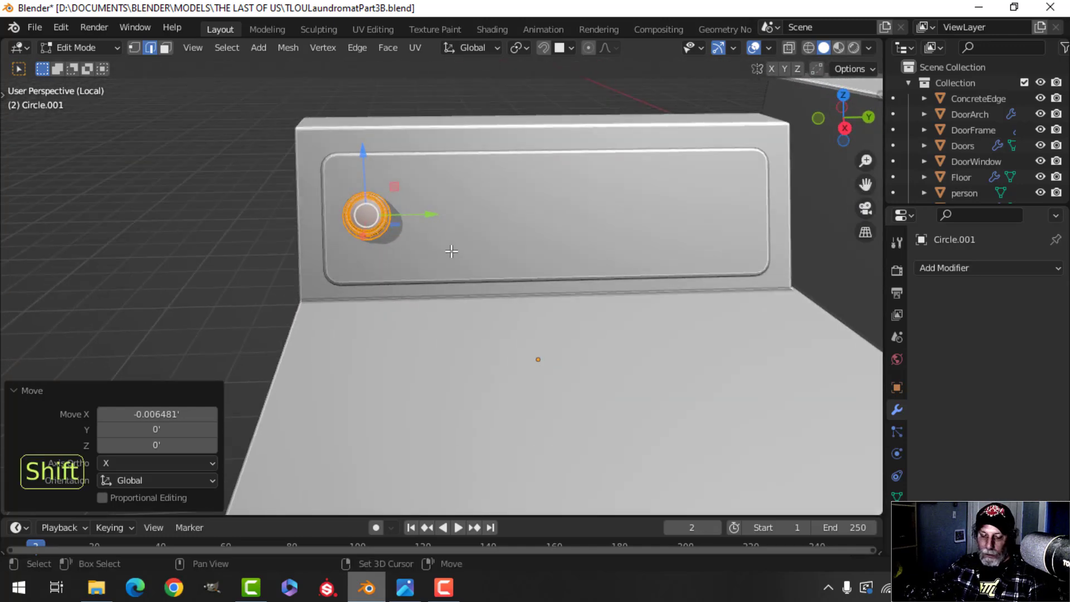
# Duplicate the knob and place the copy about 0.38' along Y beside the original.
pyautogui.hotkey('shift', 'd')
pyautogui.rightClick(437, 217)
pyautogui.moveTo(432, 216); pyautogui.dragTo(490, 218)
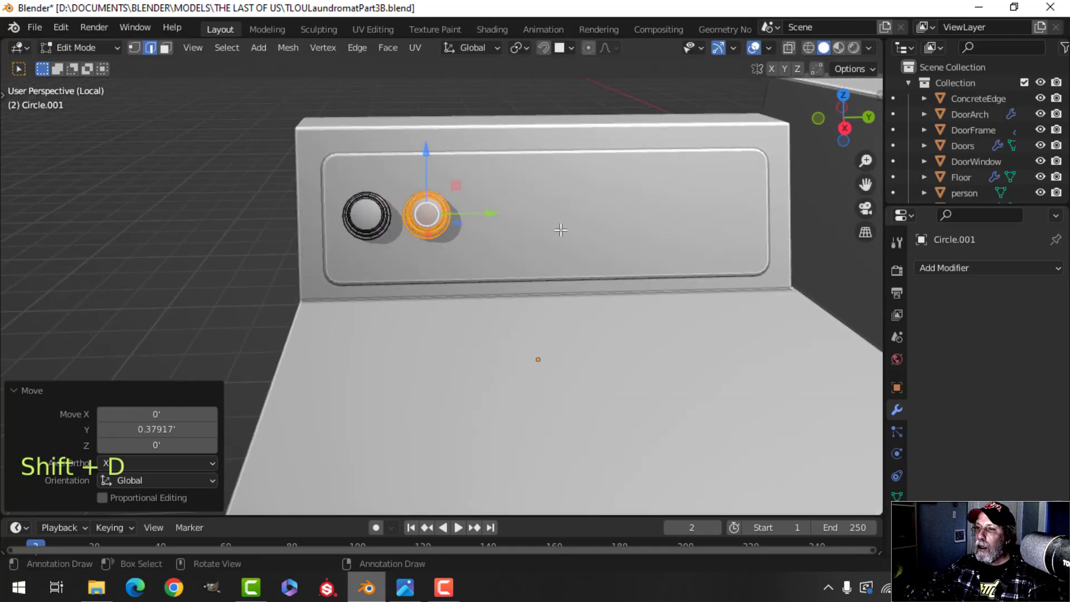
pyautogui.press('Tab')
pyautogui.scroll(-3, 581, 243)
pyautogui.hotkey('alt', 'a')
# Add a supporting edge loop around the front rim of the right knob, slid close to the groove.
pyautogui.scroll(3, 536, 270)
pyautogui.keyDown('shift'); pyautogui.moveTo(501, 270); pyautogui.dragTo(489, 339, button='middle'); pyautogui.keyUp('shift')
pyautogui.moveTo(486, 340); pyautogui.dragTo(439, 330, button='middle')
pyautogui.scroll(3, 425, 316)
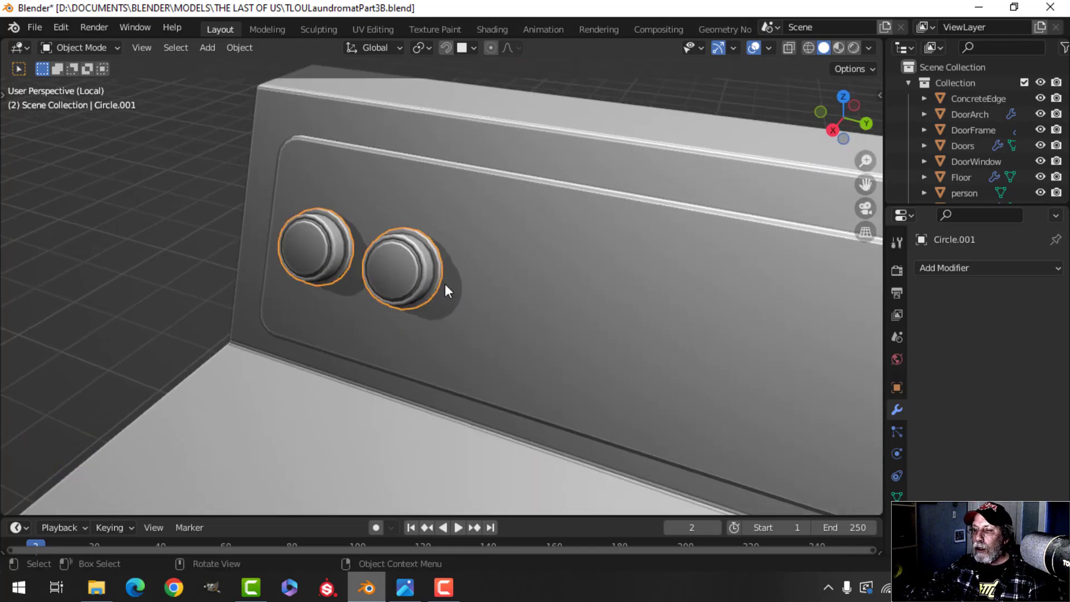
pyautogui.scroll(4, 444, 284)
pyautogui.keyDown('shift'); pyautogui.moveTo(420, 283); pyautogui.dragTo(434, 317, button='middle'); pyautogui.keyUp('shift')
pyautogui.press('Tab')
pyautogui.scroll(3, 390, 290)
pyautogui.hotkey('alt', 'a')
pyautogui.keyDown('shift'); pyautogui.moveTo(367, 262); pyautogui.dragTo(420, 353, button='middle'); pyautogui.keyUp('shift')
pyautogui.scroll(4, 403, 275)
pyautogui.scroll(-5, 406, 327)
pyautogui.scroll(6, 396, 314)
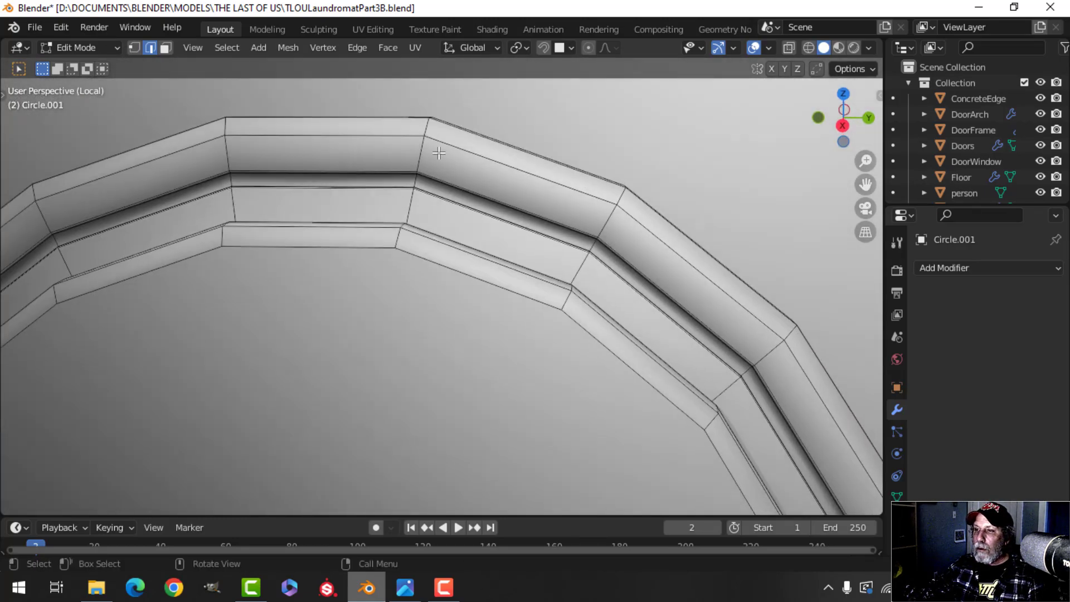
pyautogui.hotkey('ctrl', 'r')
pyautogui.click(422, 155)
pyautogui.click(422, 159)
pyautogui.press('Tab')
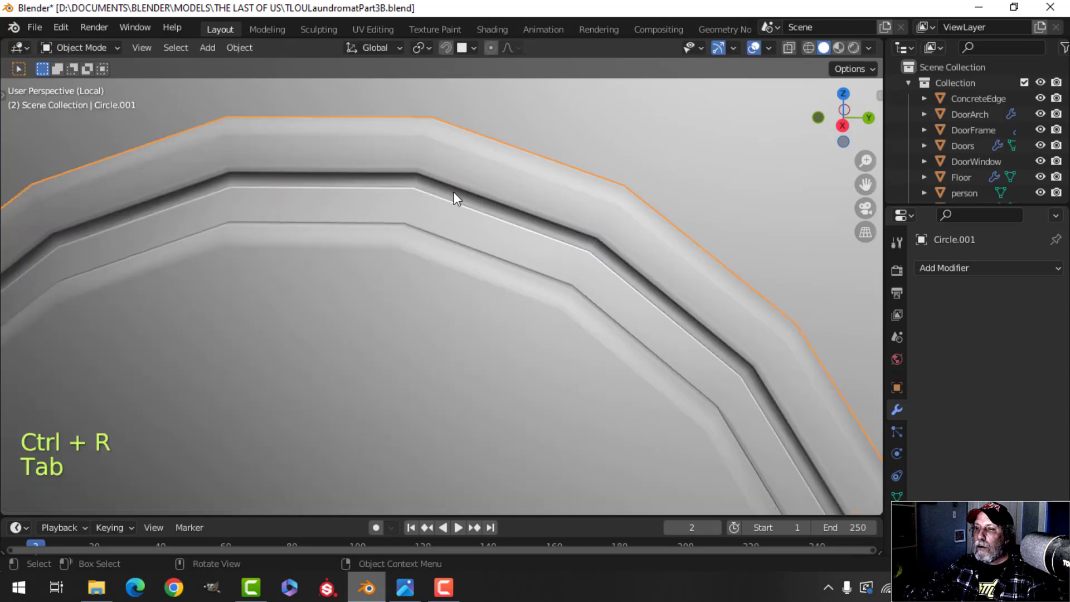
# Add a matching edge loop around the front rim of the left knob, slid close to the groove.
pyautogui.scroll(-3, 460, 249)
pyautogui.hotkey('alt', 'a')
pyautogui.keyDown('shift'); pyautogui.moveTo(379, 286); pyautogui.dragTo(306, 279, button='middle'); pyautogui.keyUp('shift')
pyautogui.press('Tab')
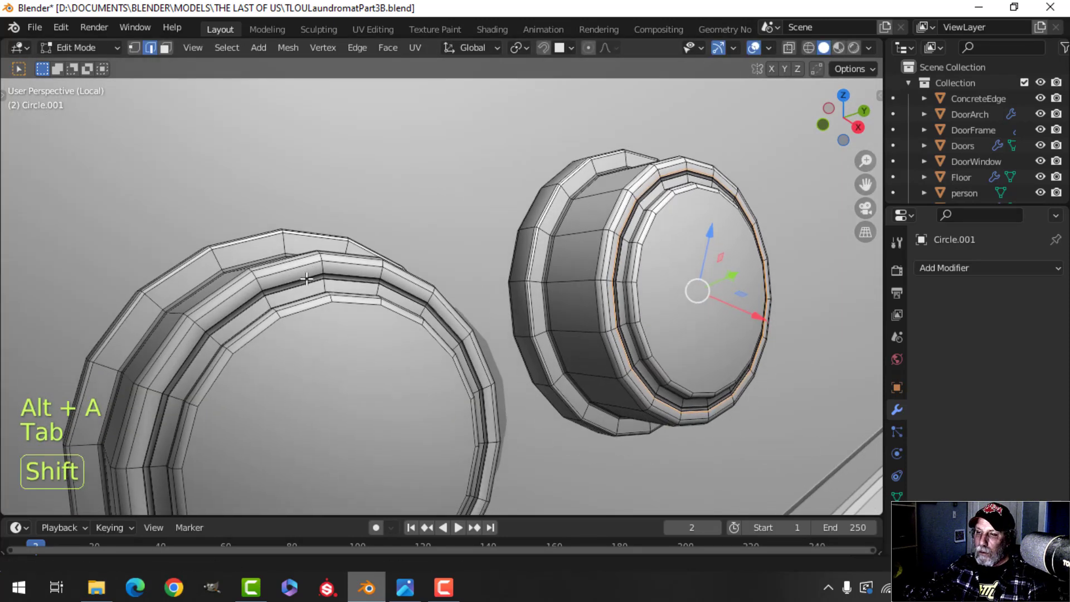
pyautogui.hotkey('ctrl', 'r')
pyautogui.click(261, 287)
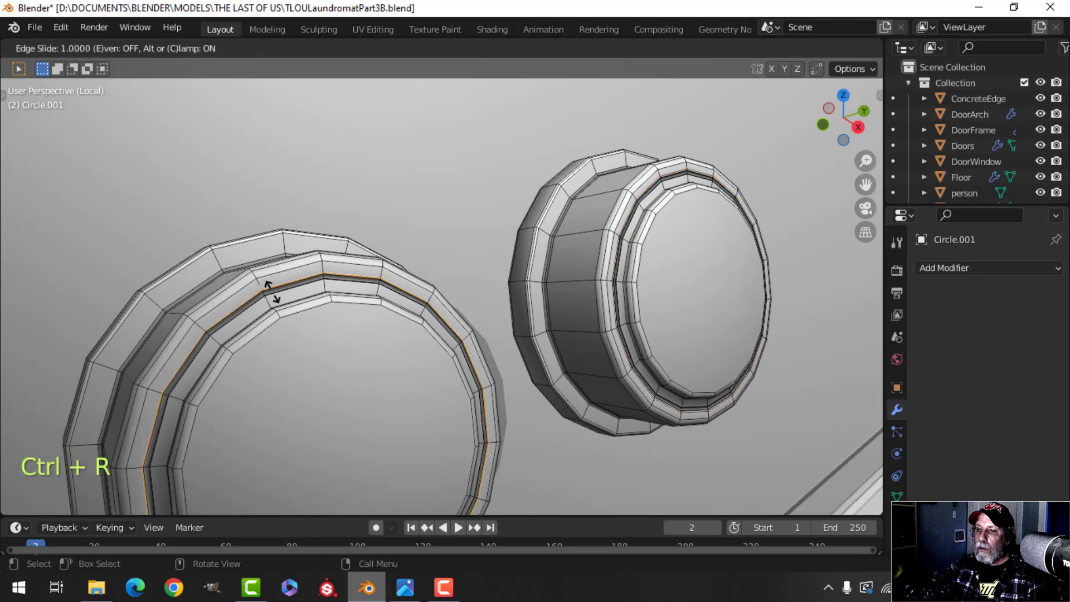
pyautogui.click(262, 281)
pyautogui.press('Tab')
pyautogui.scroll(-3, 560, 332)
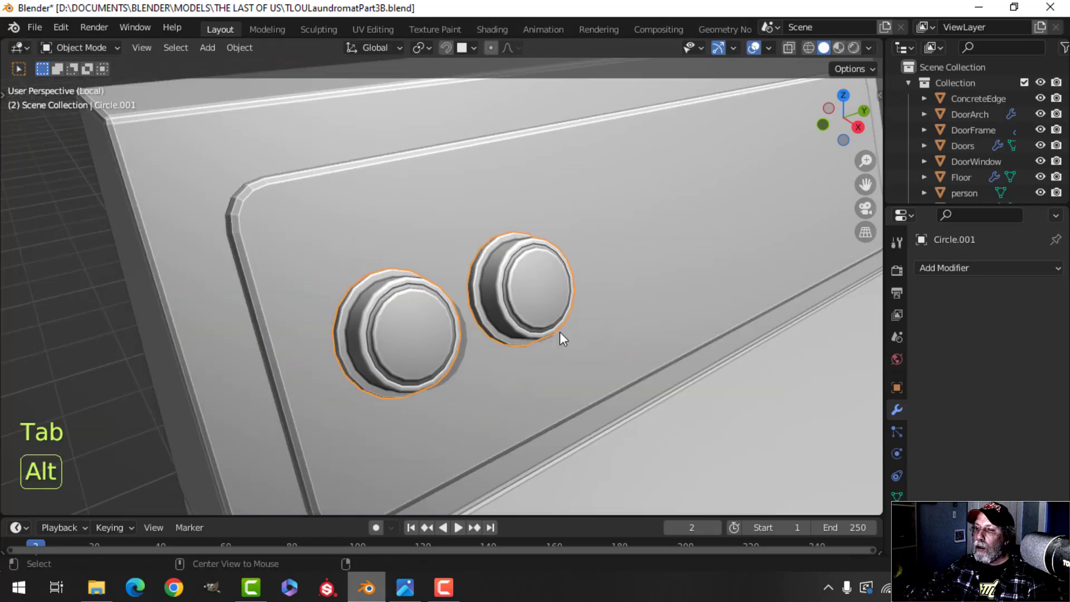
# Duplicate the entire right knob and move the copy about 1.89' along Y to the panel's far end.
pyautogui.hotkey('alt', 'a')
pyautogui.keyDown('shift'); pyautogui.moveTo(456, 322); pyautogui.dragTo(492, 296, button='middle'); pyautogui.keyUp('shift')
pyautogui.scroll(-4, 485, 305)
pyautogui.click(361, 252)
pyautogui.keyDown('shift'); pyautogui.moveTo(452, 268); pyautogui.dragTo(415, 283, button='middle'); pyautogui.keyUp('shift')
pyautogui.press('Tab')
pyautogui.click(326, 259)
pyautogui.hotkey('ctrl', 'l')
pyautogui.scroll(-2, 385, 262)
pyautogui.hotkey('shift', 'd')
pyautogui.rightClick(410, 275)
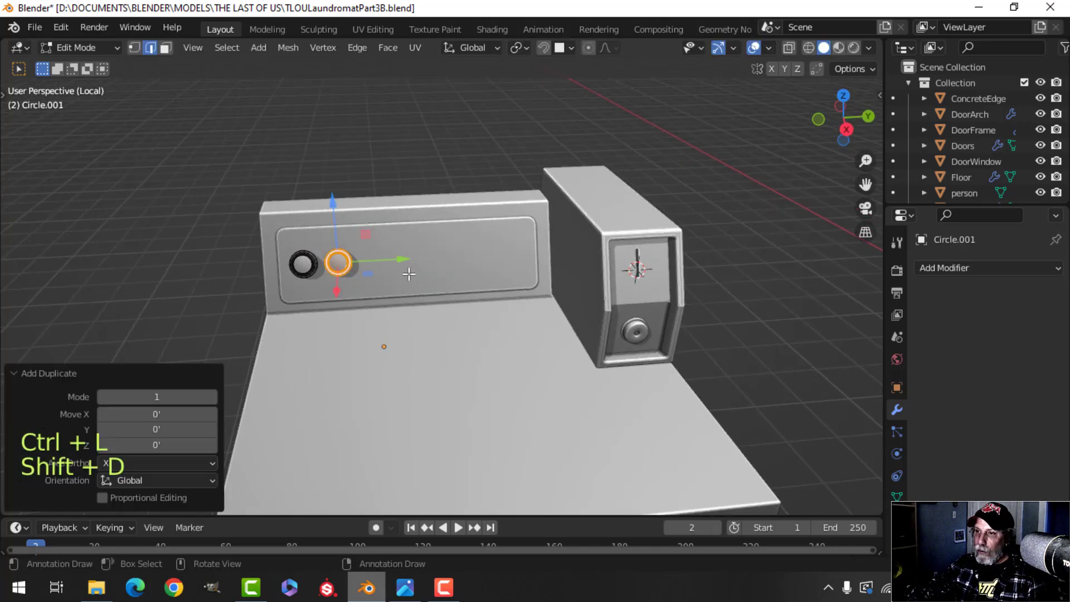
pyautogui.moveTo(398, 259); pyautogui.dragTo(475, 259)
pyautogui.moveTo(570, 262); pyautogui.dragTo(572, 263)
pyautogui.keyDown('shift'); pyautogui.moveTo(573, 306); pyautogui.dragTo(530, 335, button='middle'); pyautogui.keyUp('shift')
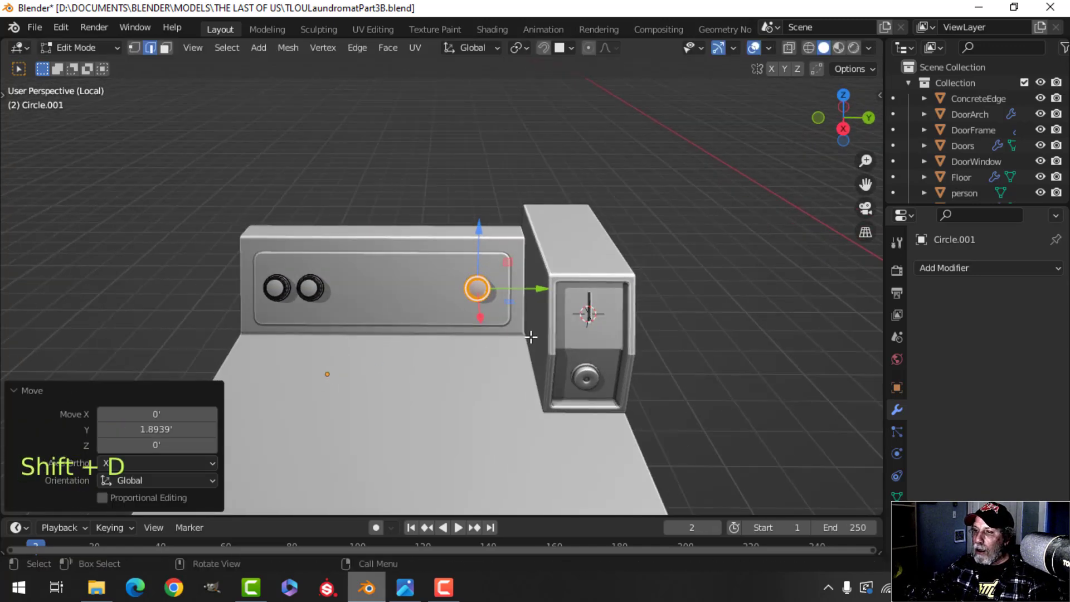
# Scale the far-end knob up to about 1.72 and adjust its position against the slanted panel.
pyautogui.press('s')
pyautogui.click(595, 340)
pyautogui.moveTo(442, 333); pyautogui.dragTo(602, 373, button='middle')
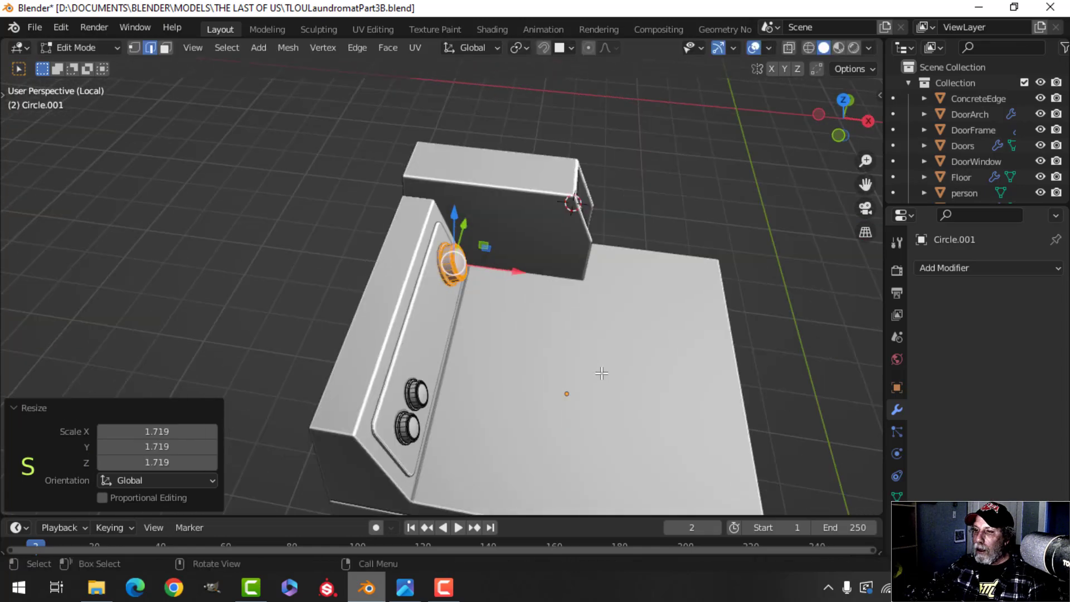
pyautogui.scroll(4, 591, 365)
pyautogui.keyDown('shift'); pyautogui.moveTo(559, 339); pyautogui.dragTo(552, 379, button='middle'); pyautogui.keyUp('shift')
pyautogui.moveTo(552, 356); pyautogui.dragTo(540, 329, button='middle')
pyautogui.moveTo(518, 307); pyautogui.dragTo(524, 308)
pyautogui.moveTo(524, 309); pyautogui.dragTo(487, 295, button='middle')
pyautogui.moveTo(461, 267); pyautogui.dragTo(466, 260)
pyautogui.moveTo(504, 340); pyautogui.dragTo(516, 332, button='middle')
pyautogui.moveTo(511, 319); pyautogui.dragTo(517, 318)
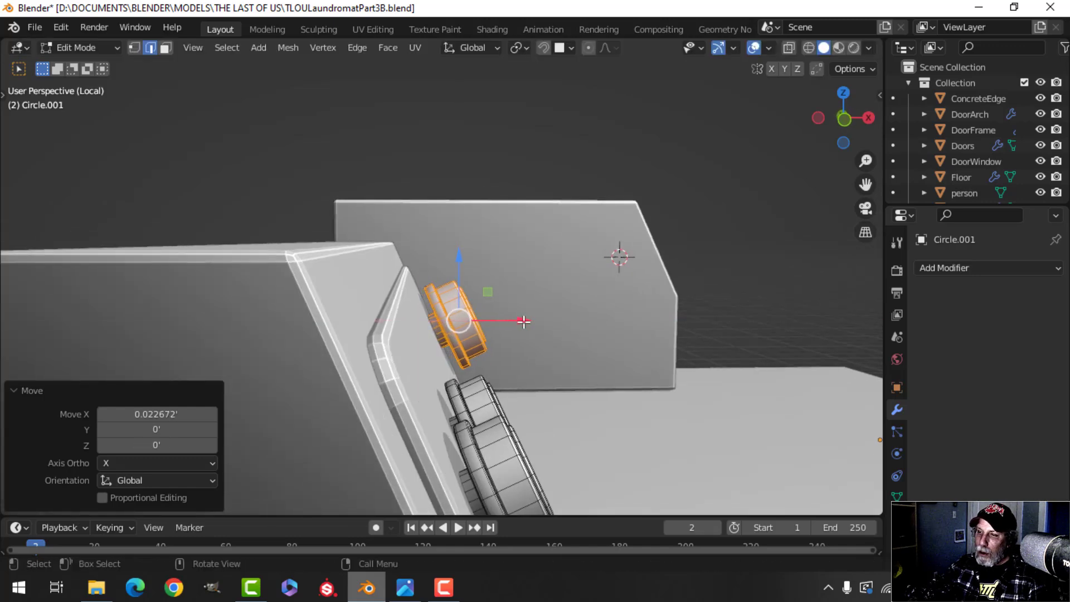
pyautogui.press('Tab')
pyautogui.scroll(-4, 517, 318)
pyautogui.hotkey('alt', 'a')
# Duplicate the raised control panel's front face and scale the copy down to about 0.363.
pyautogui.scroll(-3, 494, 360)
pyautogui.moveTo(494, 360); pyautogui.dragTo(476, 381, button='middle')
pyautogui.scroll(3, 389, 367)
pyautogui.click(362, 358)
pyautogui.press('Tab')
pyautogui.press('3')
pyautogui.click(395, 369)
pyautogui.moveTo(476, 381); pyautogui.dragTo(584, 410, button='middle')
pyautogui.hotkey('shift', 'd')
pyautogui.rightClick(487, 384)
pyautogui.press('s')
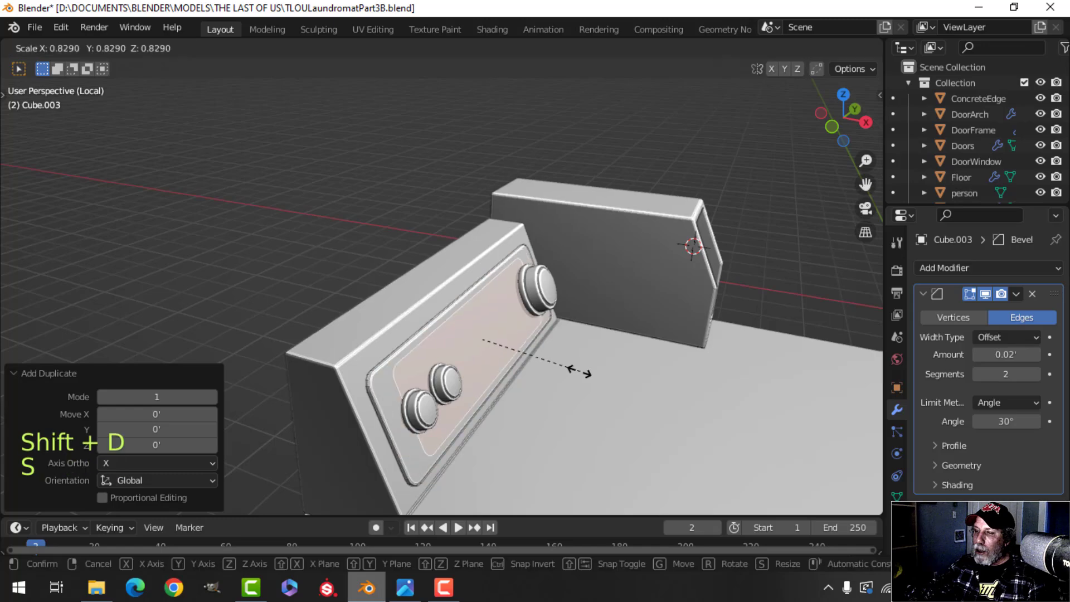
pyautogui.click(522, 359)
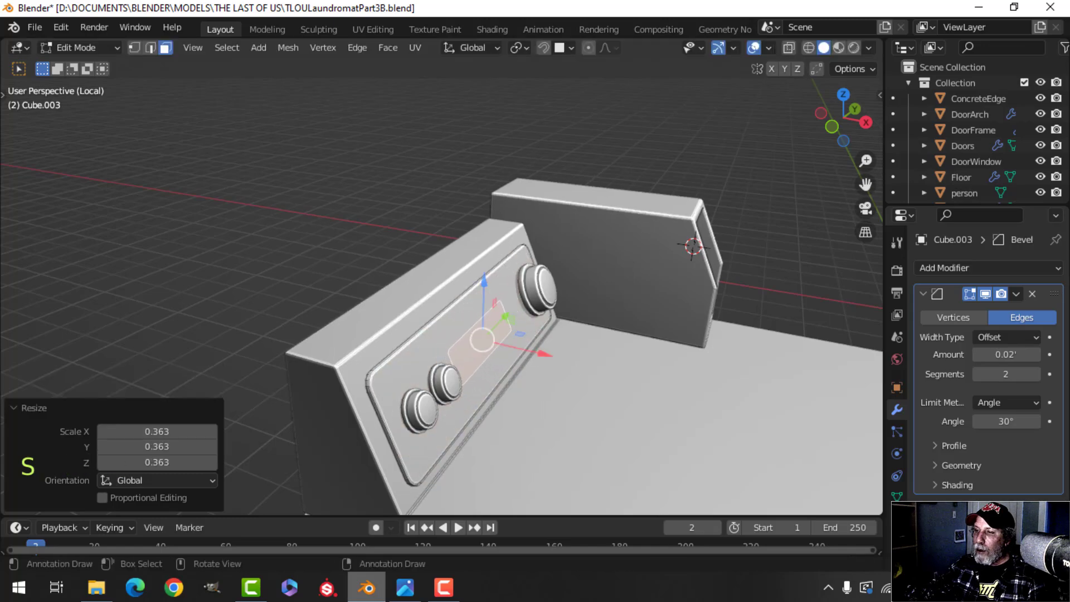
# Separate the small duplicated face into its own object.
pyautogui.press('p')
pyautogui.click(554, 340)
pyautogui.press('Tab')
# Extrude the separated face about 0.02' outward along its normal to form a thin plate.
pyautogui.click(463, 351)
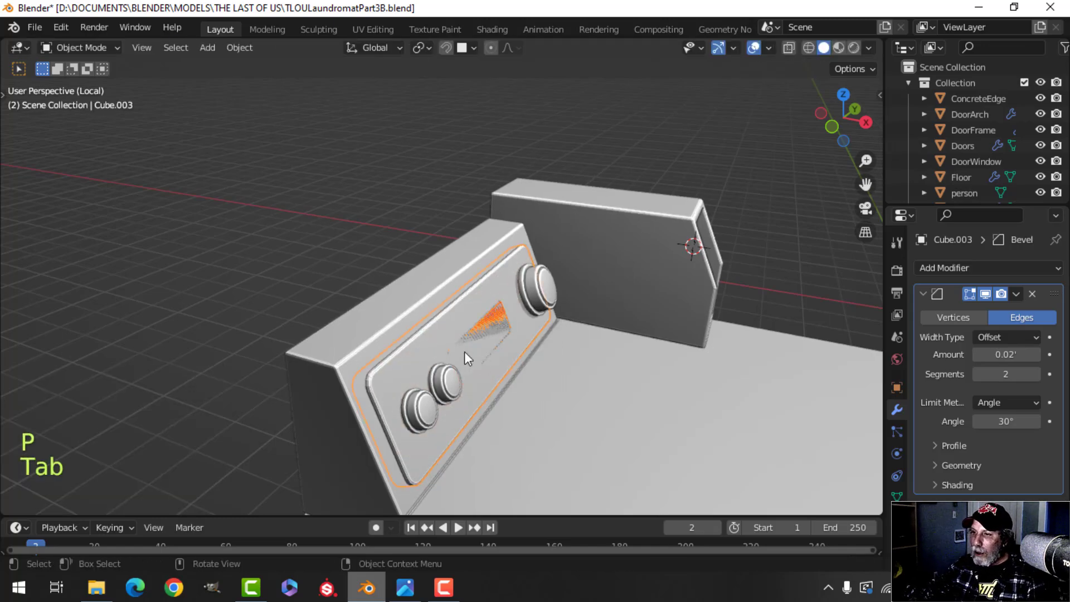
pyautogui.press('Tab')
pyautogui.press('a')
pyautogui.keyDown('shift'); pyautogui.moveTo(561, 349); pyautogui.dragTo(583, 350, button='middle'); pyautogui.keyUp('shift')
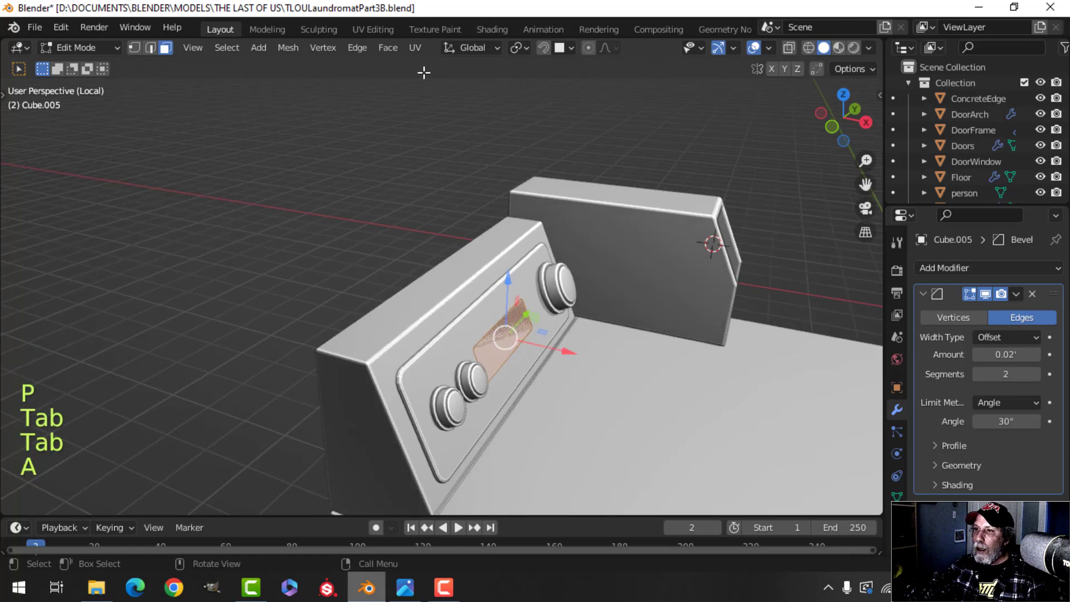
pyautogui.click(469, 48)
pyautogui.click(444, 131)
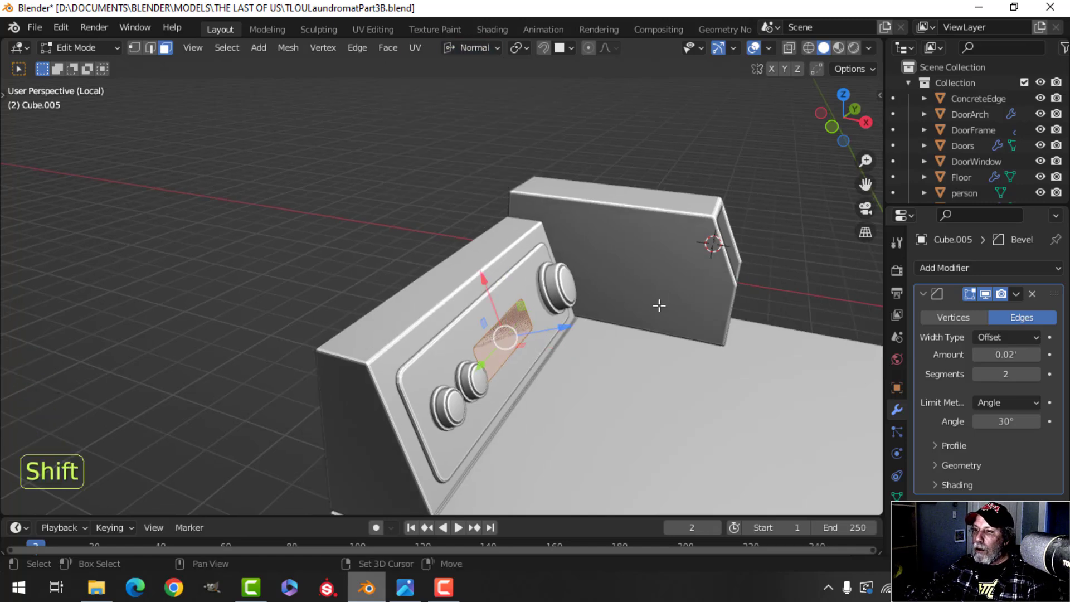
pyautogui.keyDown('shift'); pyautogui.moveTo(659, 306); pyautogui.dragTo(596, 328, button='middle'); pyautogui.keyUp('shift')
pyautogui.moveTo(596, 328); pyautogui.dragTo(612, 315, button='middle')
pyautogui.scroll(2, 600, 367)
pyautogui.keyDown('shift'); pyautogui.moveTo(588, 337); pyautogui.dragTo(598, 335, button='middle'); pyautogui.keyUp('shift')
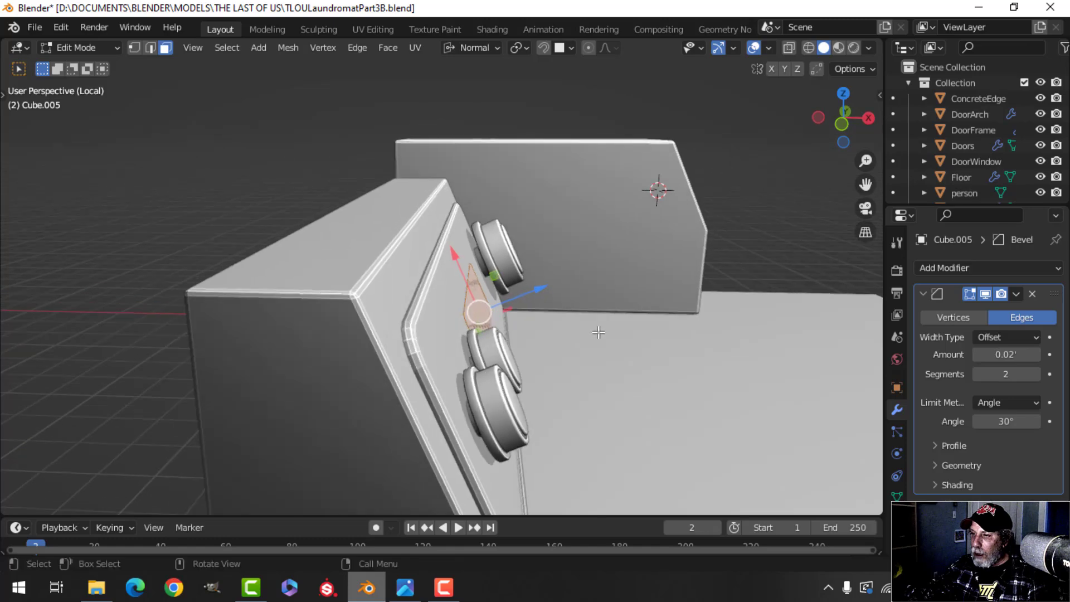
pyautogui.press('e')
pyautogui.click(602, 329)
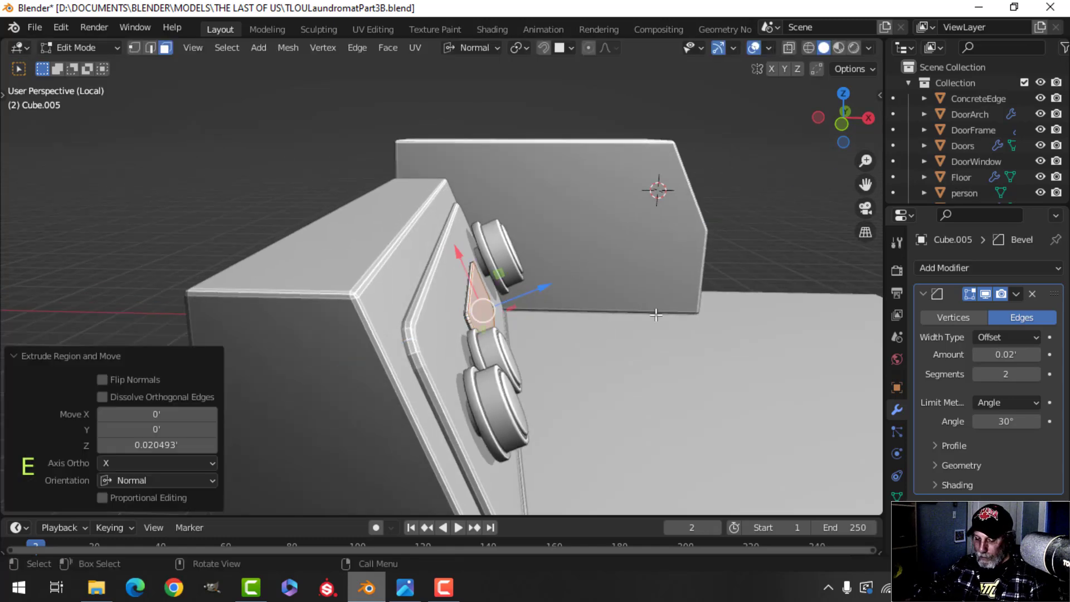
# Select the whole thin plate and move it in global orientation about -0.059' in X and 0.123' in Z against the slanted panel.
pyautogui.hotkey('ctrl', 'l')
pyautogui.moveTo(576, 305); pyautogui.dragTo(475, 79, button='middle')
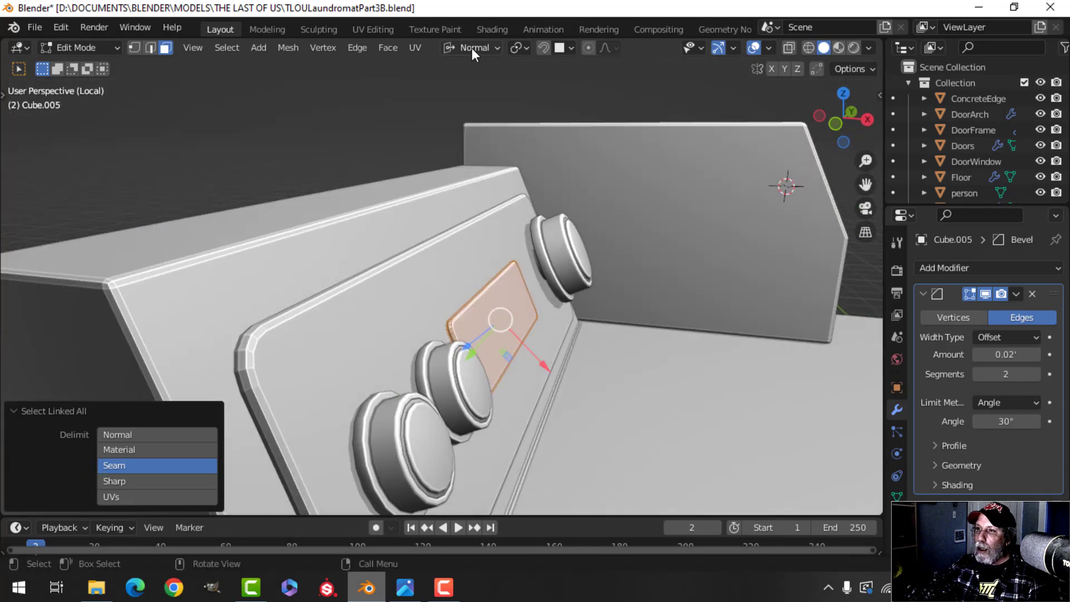
pyautogui.click(472, 48)
pyautogui.click(430, 96)
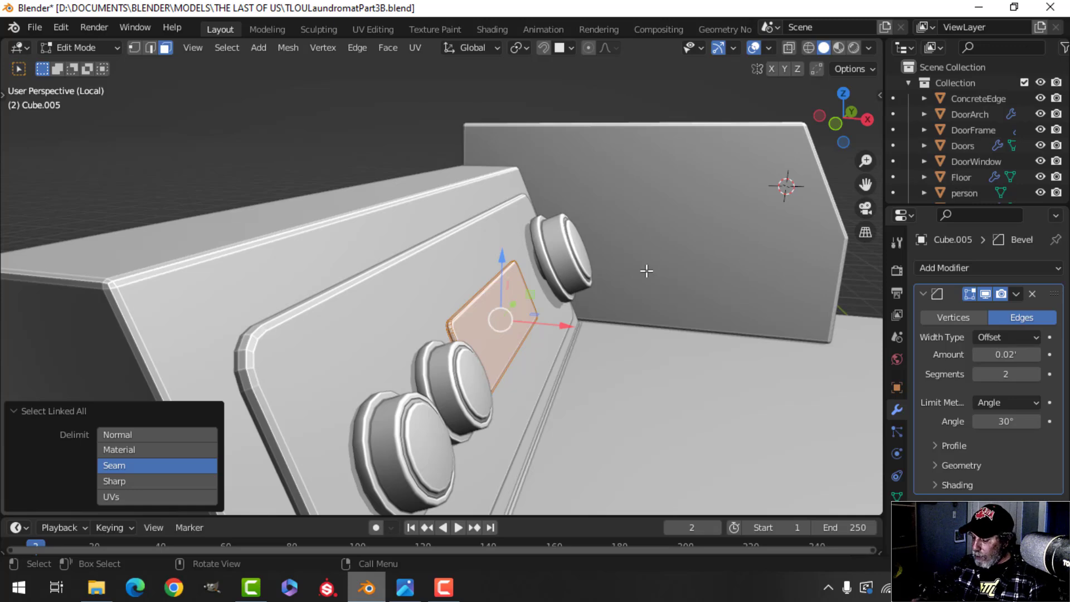
pyautogui.press('ctrl+KP_1')
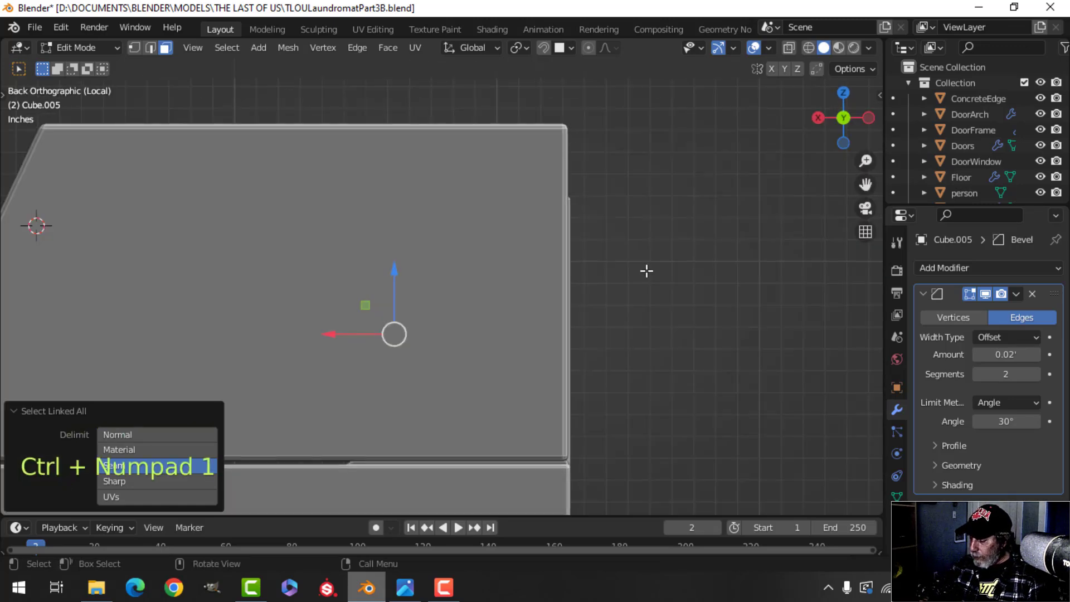
pyautogui.press('KP_1')
pyautogui.keyDown('shift'); pyautogui.moveTo(645, 270); pyautogui.dragTo(609, 257, button='middle'); pyautogui.keyUp('shift')
pyautogui.press('z')
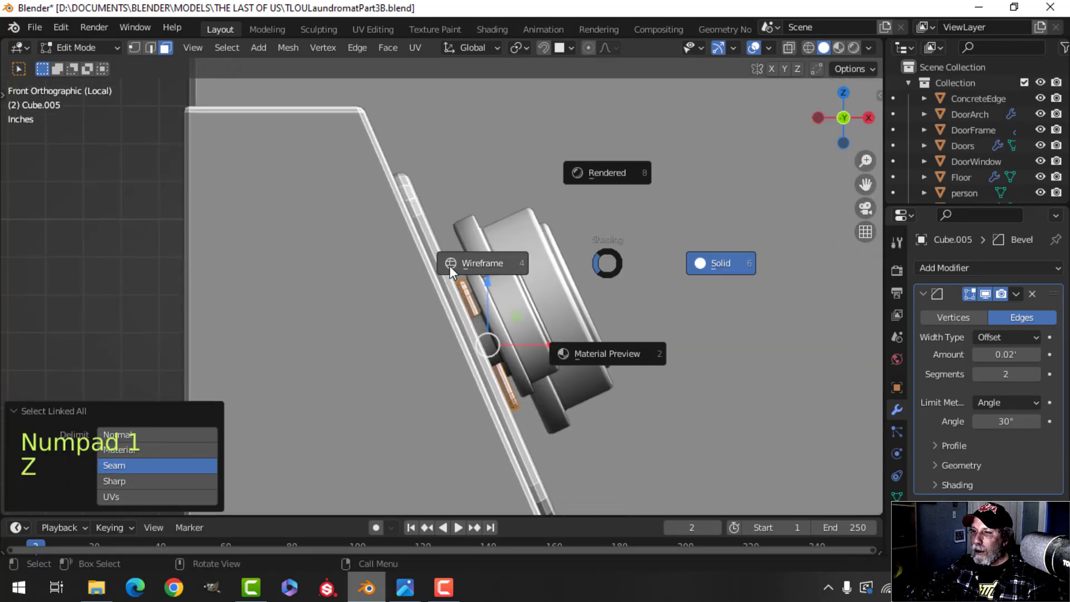
pyautogui.click(451, 272)
pyautogui.keyDown('shift'); pyautogui.moveTo(635, 305); pyautogui.dragTo(604, 267, button='middle'); pyautogui.keyUp('shift')
pyautogui.press('g')
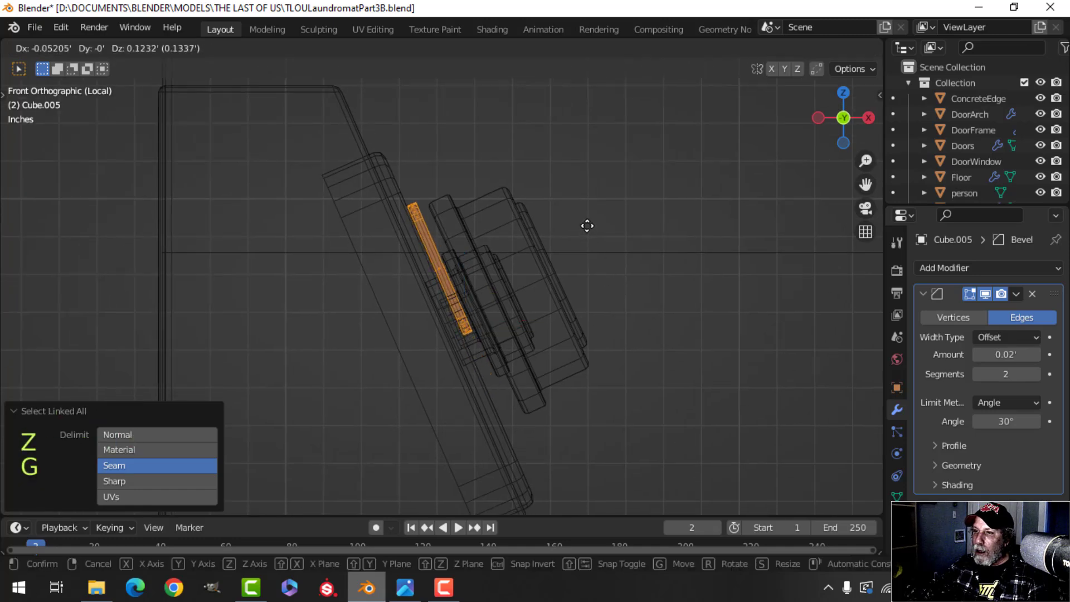
pyautogui.click(585, 226)
pyautogui.press('z')
pyautogui.click(646, 245)
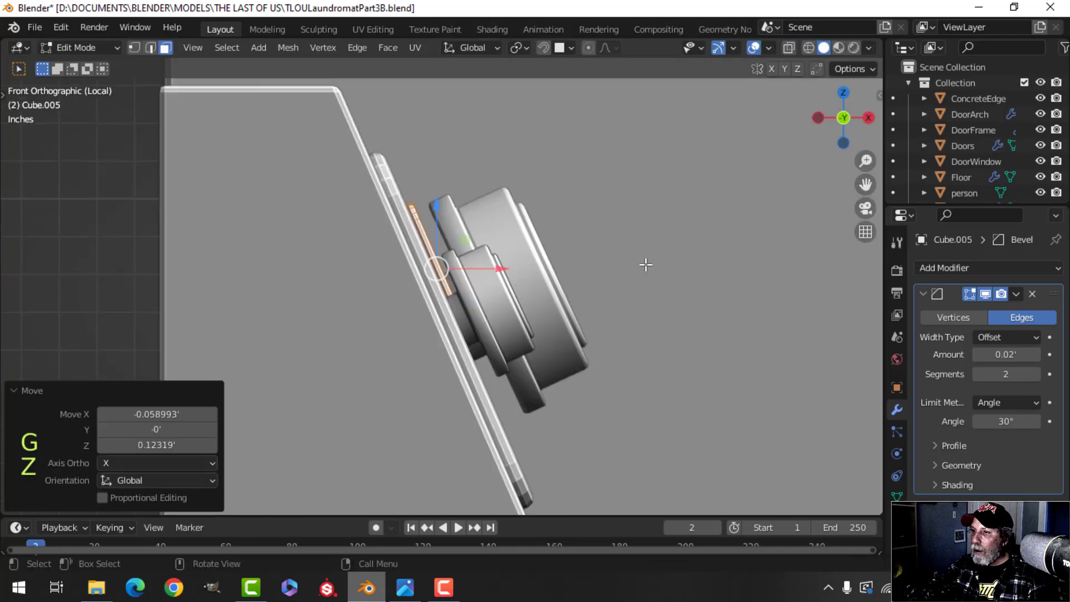
# Stretch the thin plate along Y to about 1.12 and shift it slightly along Y between the knobs.
pyautogui.press('KP_Decimal')
pyautogui.moveTo(642, 263); pyautogui.dragTo(514, 288, button='middle')
pyautogui.scroll(-3, 515, 288)
pyautogui.moveTo(607, 300); pyautogui.dragTo(579, 325, button='middle')
pyautogui.press('s')
pyautogui.press('y')
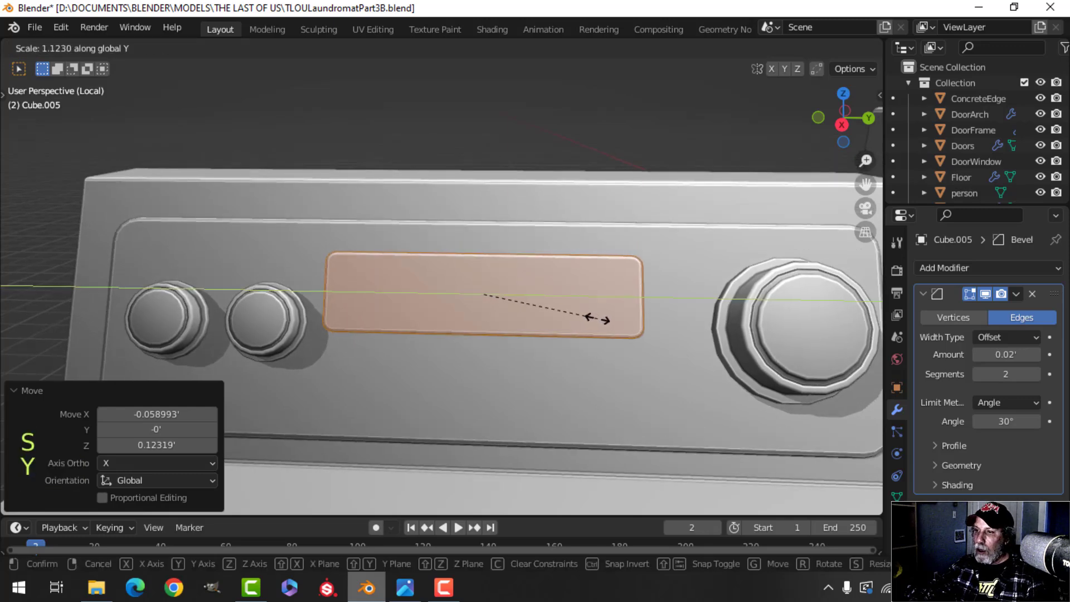
pyautogui.click(593, 317)
pyautogui.moveTo(544, 294); pyautogui.dragTo(556, 294)
pyautogui.press('Tab')
# Select the entire outermost small knob and shift it slightly along Y away from the second small knob.
pyautogui.scroll(-5, 566, 324)
pyautogui.hotkey('alt', 'a')
pyautogui.moveTo(565, 323); pyautogui.dragTo(400, 329, button='middle')
pyautogui.scroll(4, 510, 333)
pyautogui.click(370, 305)
pyautogui.press('Tab')
pyautogui.click(365, 301)
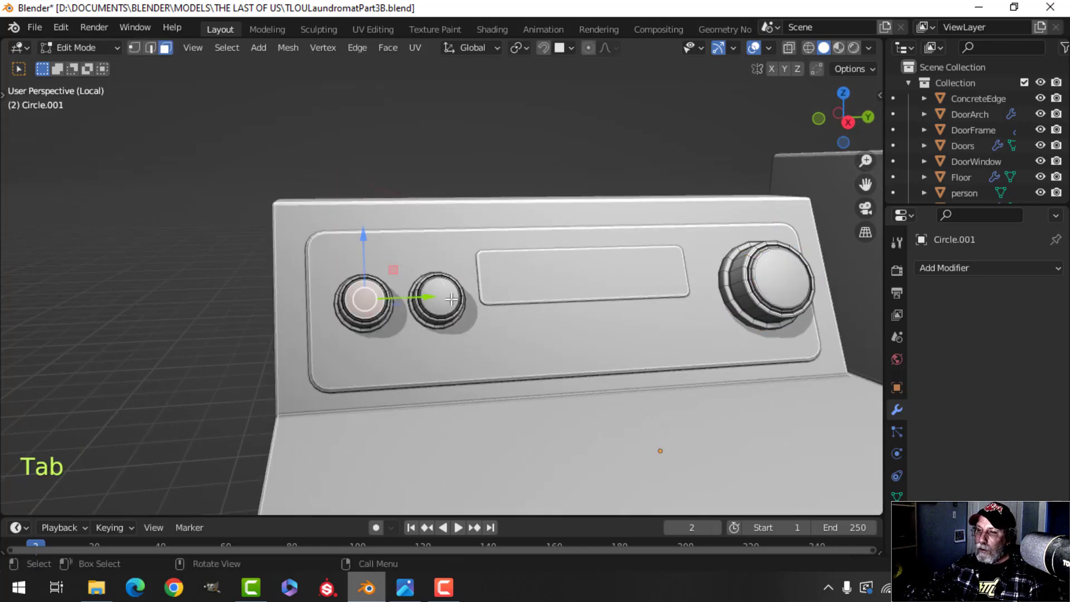
pyautogui.hotkey('ctrl', 'l')
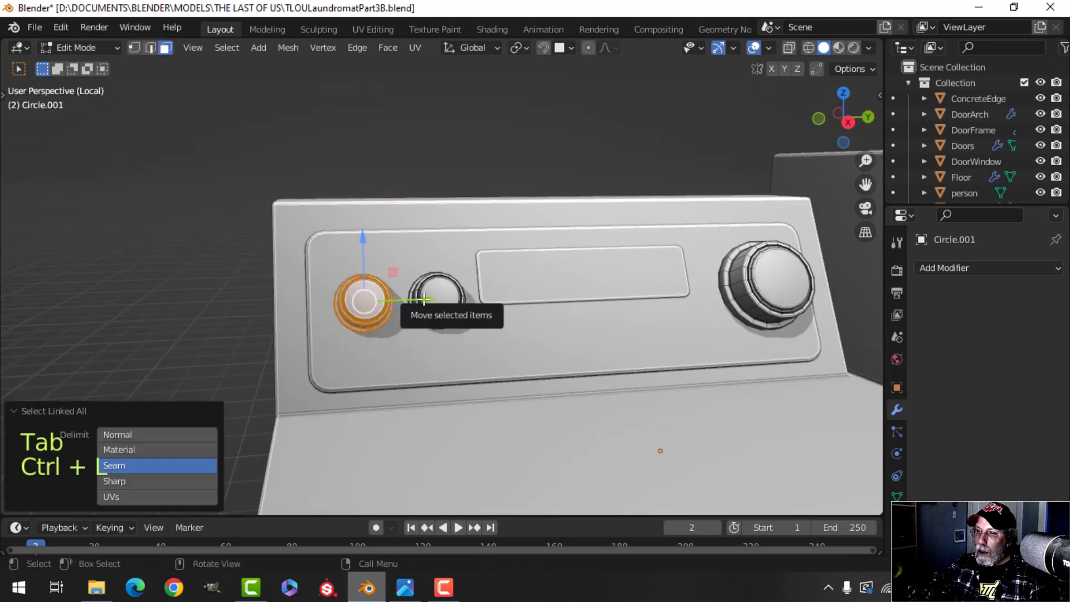
pyautogui.moveTo(424, 299); pyautogui.dragTo(413, 300)
# Duplicate the ring of side faces on the second small knob in place and separate the copy into its own object.
pyautogui.hotkey('alt', 'a')
pyautogui.click(439, 297)
pyautogui.moveTo(478, 330)
pyautogui.mouseDown(button='middle')
pyautogui.moveTo(473, 347)
pyautogui.moveTo(516, 359)
pyautogui.moveTo(465, 335)
pyautogui.mouseUp(button='middle')
pyautogui.scroll(-5, 516, 358)
pyautogui.scroll(5, 459, 338)
pyautogui.keyDown('alt'); pyautogui.keyDown('shift'); pyautogui.click(447, 310); pyautogui.keyUp('shift'); pyautogui.keyUp('alt')
pyautogui.scroll(-4, 447, 309)
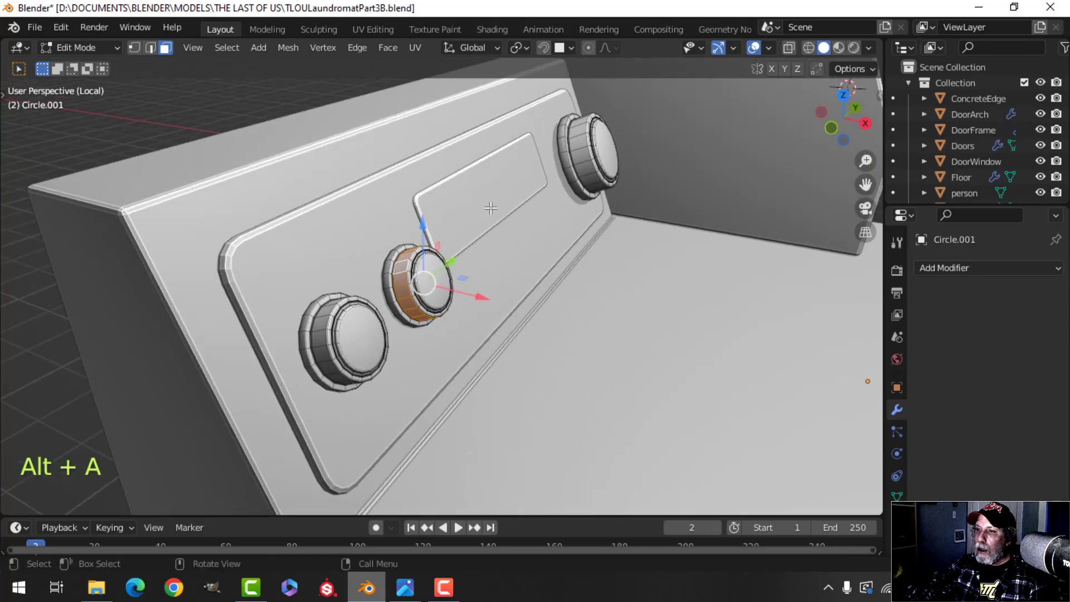
pyautogui.hotkey('shift', 'd')
pyautogui.rightClick(563, 223)
pyautogui.moveTo(524, 233); pyautogui.dragTo(541, 235, button='middle')
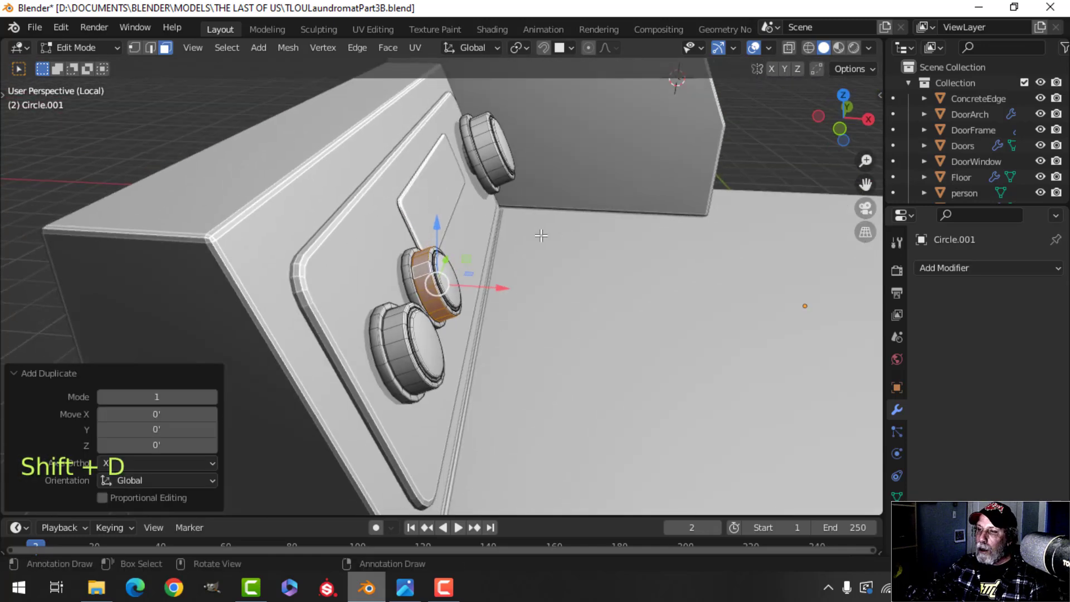
pyautogui.press('p')
pyautogui.click(521, 269)
pyautogui.press('Tab')
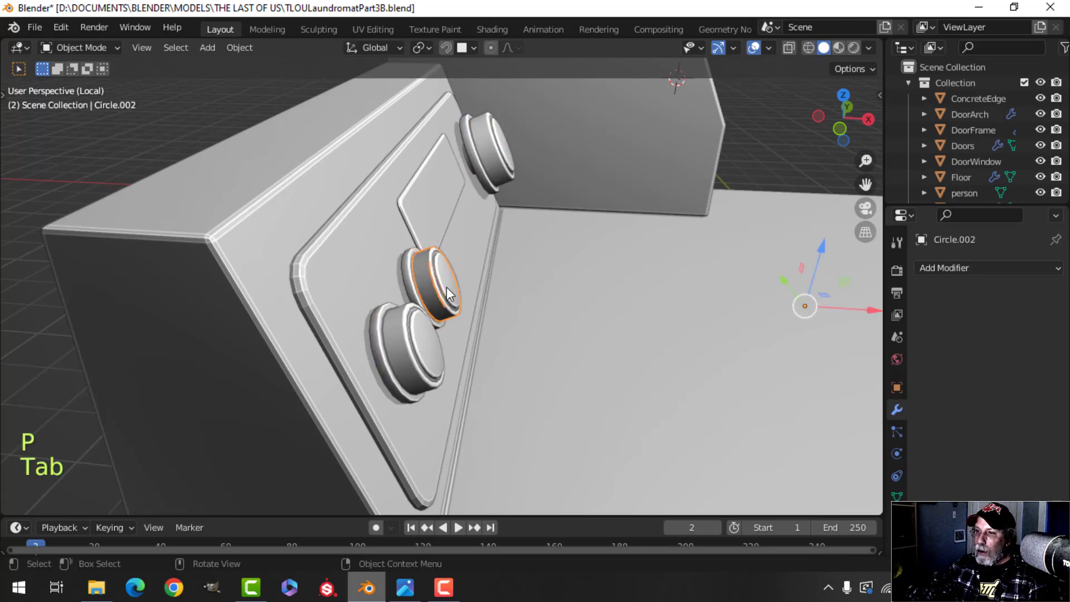
# Move the separated ring outward along X and down along Z, clear of the second small knob.
pyautogui.press('Tab')
pyautogui.press('a')
pyautogui.moveTo(467, 288); pyautogui.dragTo(536, 288)
pyautogui.moveTo(482, 226); pyautogui.dragTo(484, 282)
pyautogui.moveTo(484, 281); pyautogui.dragTo(545, 292, button='middle')
# Fill the ring's open front edge loop with a face and scale the whole piece to 0.260.
pyautogui.press('2')
pyautogui.hotkey('alt', 'a')
pyautogui.keyDown('alt'); pyautogui.keyDown('shift'); pyautogui.click(498, 300); pyautogui.keyUp('shift'); pyautogui.keyUp('alt')
pyautogui.press('f')
pyautogui.press('a')
pyautogui.press('s')
pyautogui.click(480, 314)
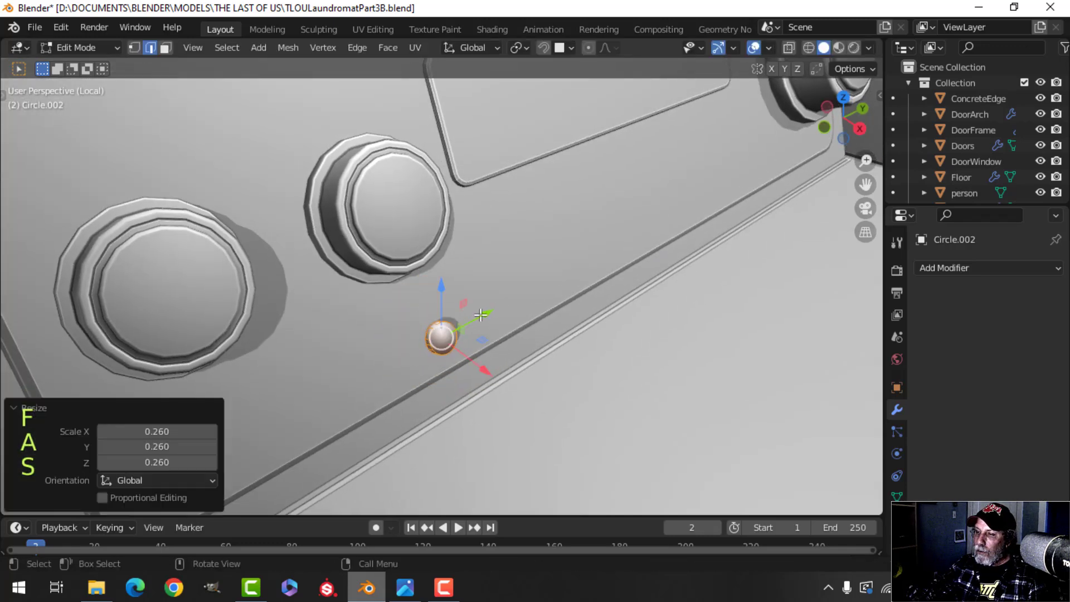
# Move the small button about -0.152' in X and -0.015' in Z so it sits against the slanted panel.
pyautogui.press('ctrl+KP_1')
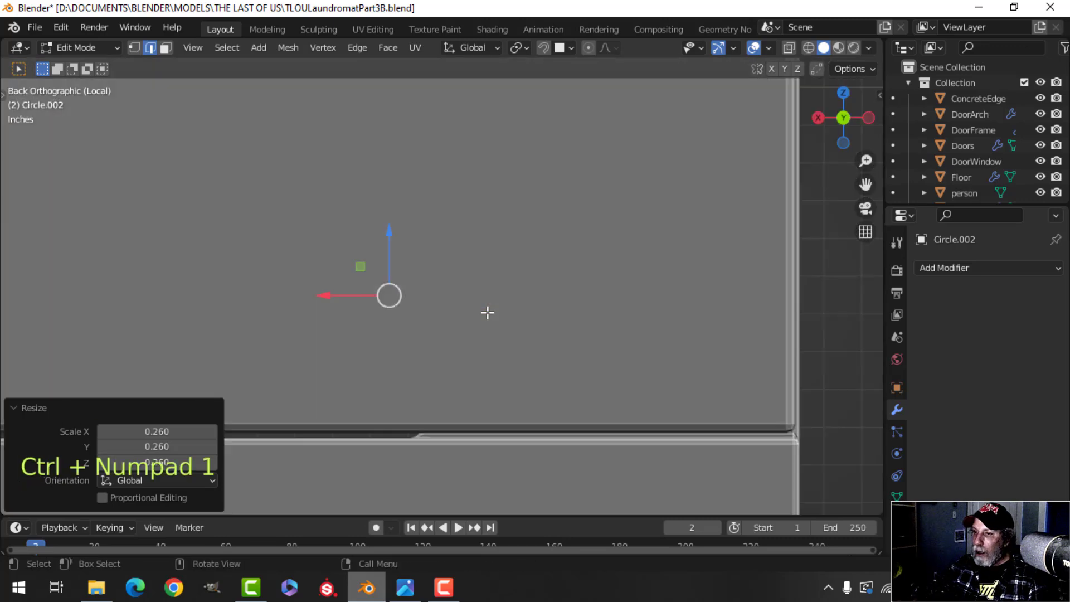
pyautogui.press('KP_1')
pyautogui.press('z')
pyautogui.click(461, 323)
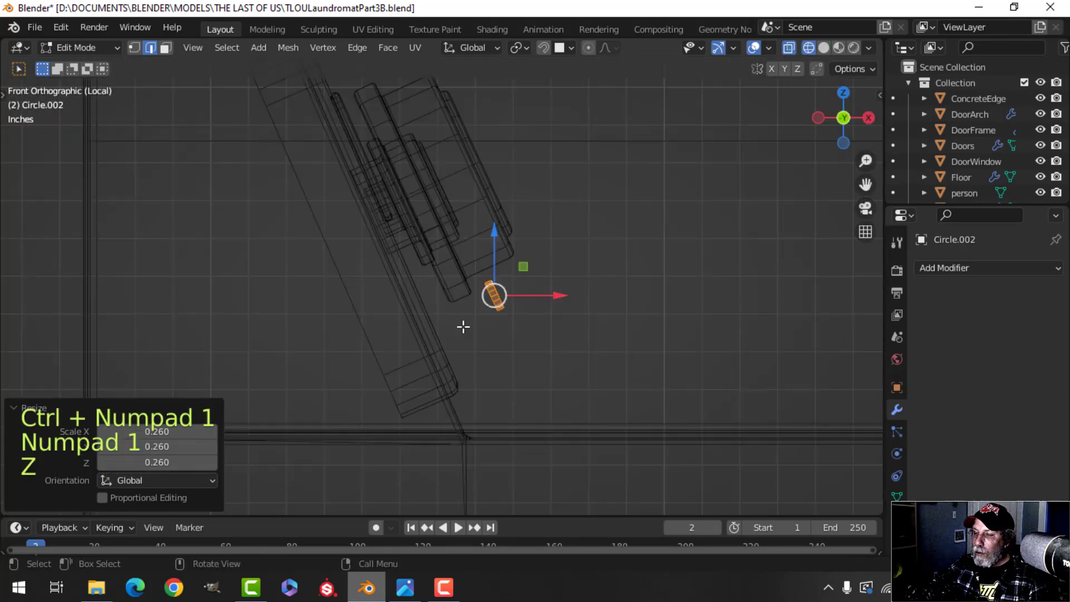
pyautogui.moveTo(535, 327)
pyautogui.keyDown('shift'); pyautogui.mouseDown(button='middle')
pyautogui.moveTo(570, 330)
pyautogui.moveTo(562, 325)
pyautogui.mouseUp(button='middle'); pyautogui.keyUp('shift')
pyautogui.press('g')
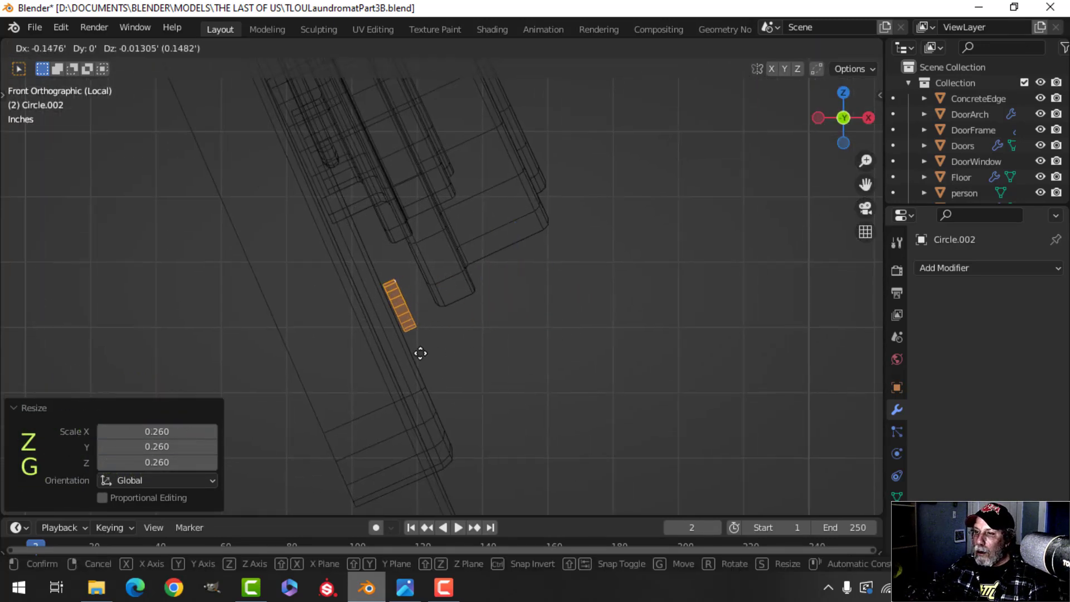
pyautogui.click(417, 355)
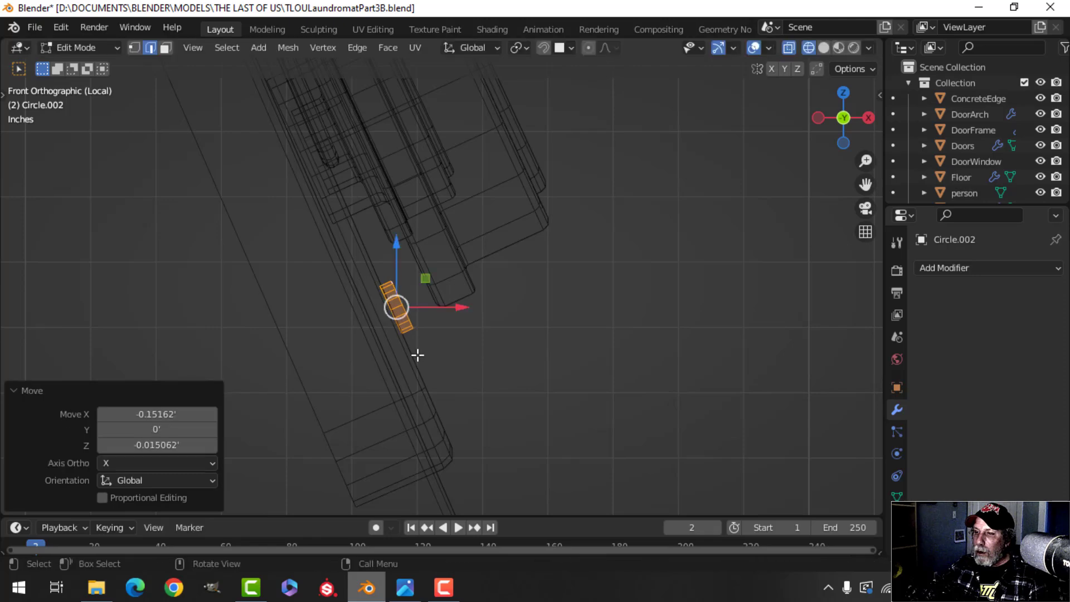
pyautogui.press('z')
pyautogui.click(560, 347)
pyautogui.moveTo(560, 347); pyautogui.dragTo(362, 347, button='middle')
# Move the button's front face about 0.016' outward along its normal and bevel it about 0.018' with 4 segments.
pyautogui.hotkey('alt', 'a')
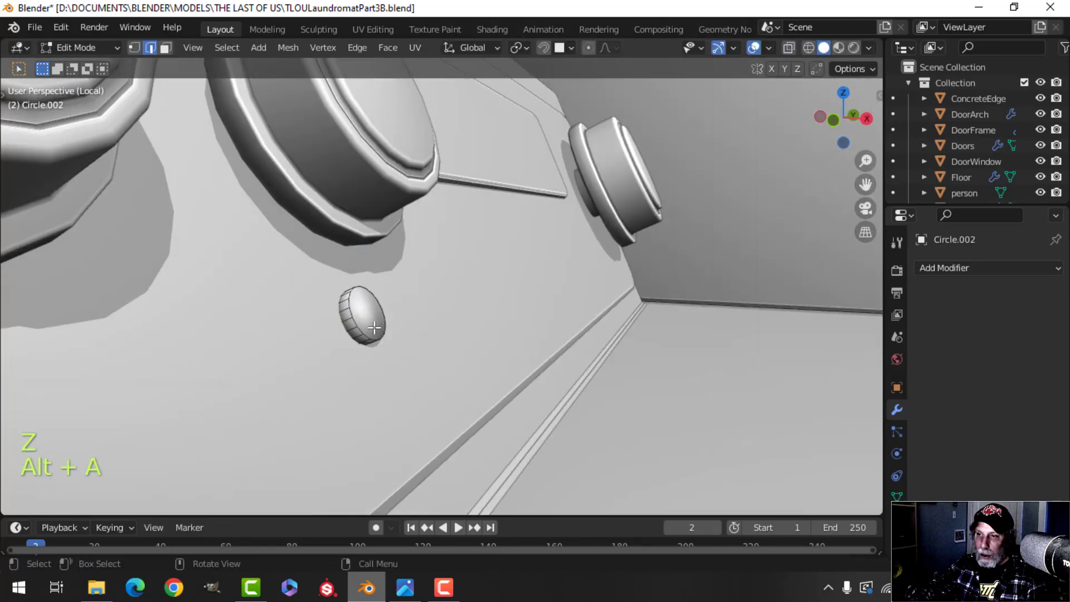
pyautogui.moveTo(426, 339); pyautogui.dragTo(391, 332, button='middle')
pyautogui.click(473, 48)
pyautogui.click(444, 130)
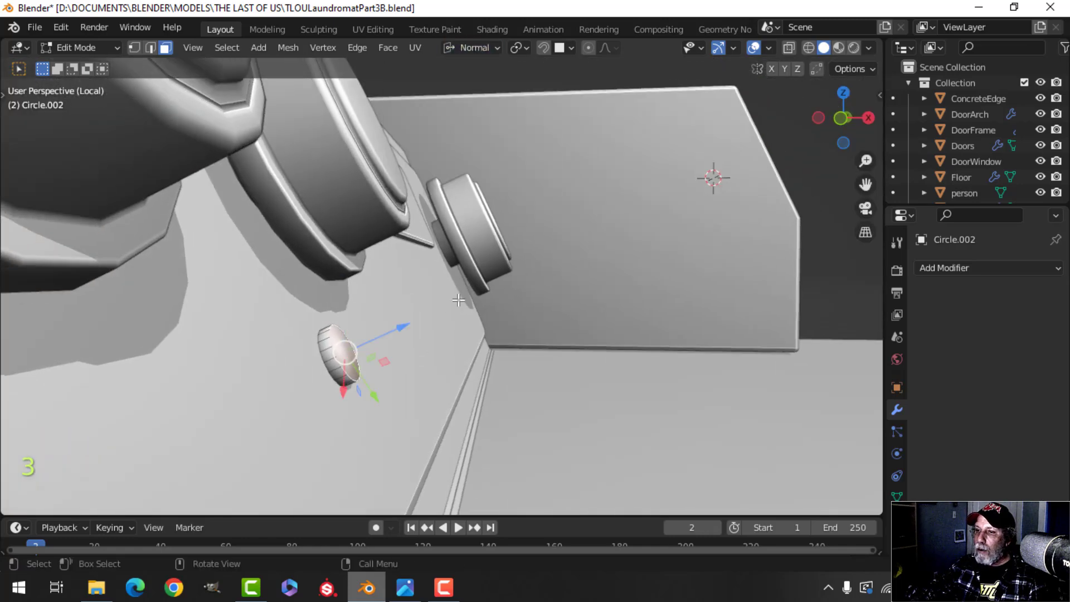
pyautogui.moveTo(463, 262); pyautogui.dragTo(499, 299, button='middle')
pyautogui.moveTo(461, 314); pyautogui.dragTo(476, 304)
pyautogui.moveTo(513, 330); pyautogui.dragTo(494, 304, button='middle')
pyautogui.scroll(2, 491, 320)
pyautogui.hotkey('ctrl', 'b')
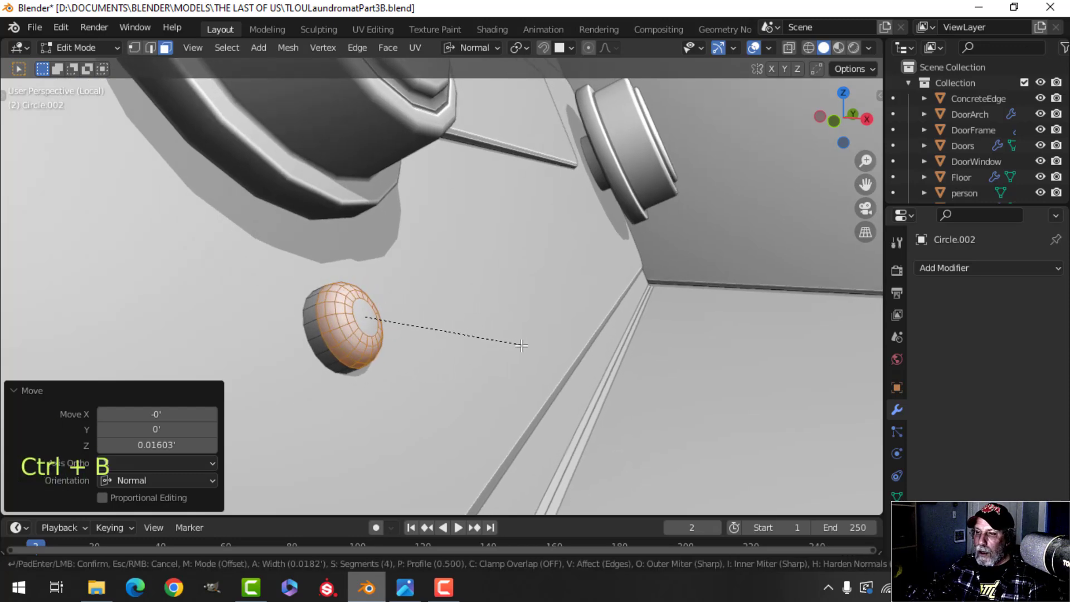
pyautogui.click(524, 347)
# Shift the whole rounded button slightly along its normal.
pyautogui.press('Tab')
pyautogui.scroll(-4, 429, 315)
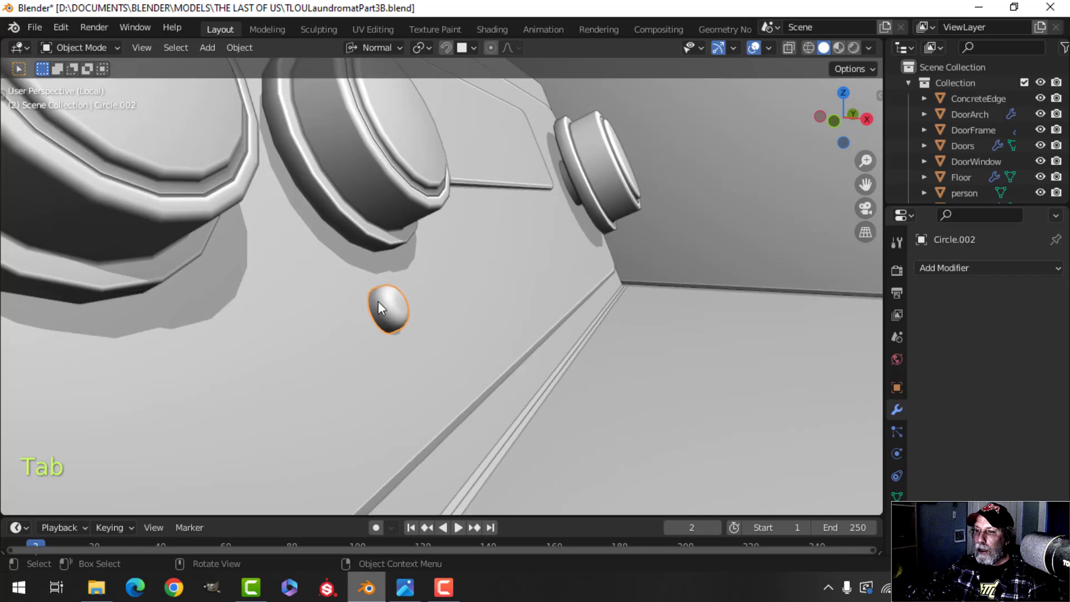
pyautogui.press('Tab')
pyautogui.press('a')
pyautogui.moveTo(453, 280); pyautogui.dragTo(472, 286)
pyautogui.press('Tab')
# Deselect the button, review the control panel and save the file.
pyautogui.scroll(-3, 473, 286)
pyautogui.hotkey('alt', 'a')
pyautogui.moveTo(473, 285); pyautogui.dragTo(484, 350, button='middle')
pyautogui.scroll(3, 400, 307)
pyautogui.scroll(-5, 400, 307)
pyautogui.scroll(3, 440, 318)
pyautogui.scroll(-3, 440, 325)
pyautogui.moveTo(484, 350); pyautogui.dragTo(408, 300, button='middle')
pyautogui.scroll(-2, 368, 334)
pyautogui.hotkey('ctrl', 's')
pyautogui.scroll(-2, 450, 319)
# Check the machine's face orientation with the overlay and examine the model from several angles.
pyautogui.click(769, 48)
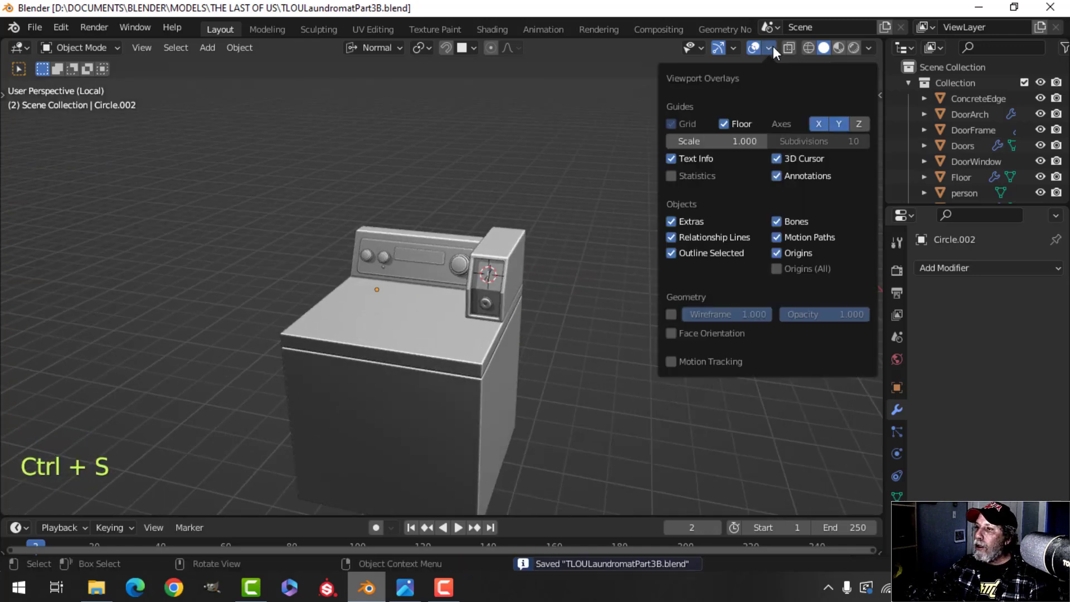
pyautogui.click(683, 333)
pyautogui.click(684, 333)
pyautogui.scroll(3, 611, 332)
pyautogui.moveTo(467, 306); pyautogui.dragTo(455, 256, button='middle')
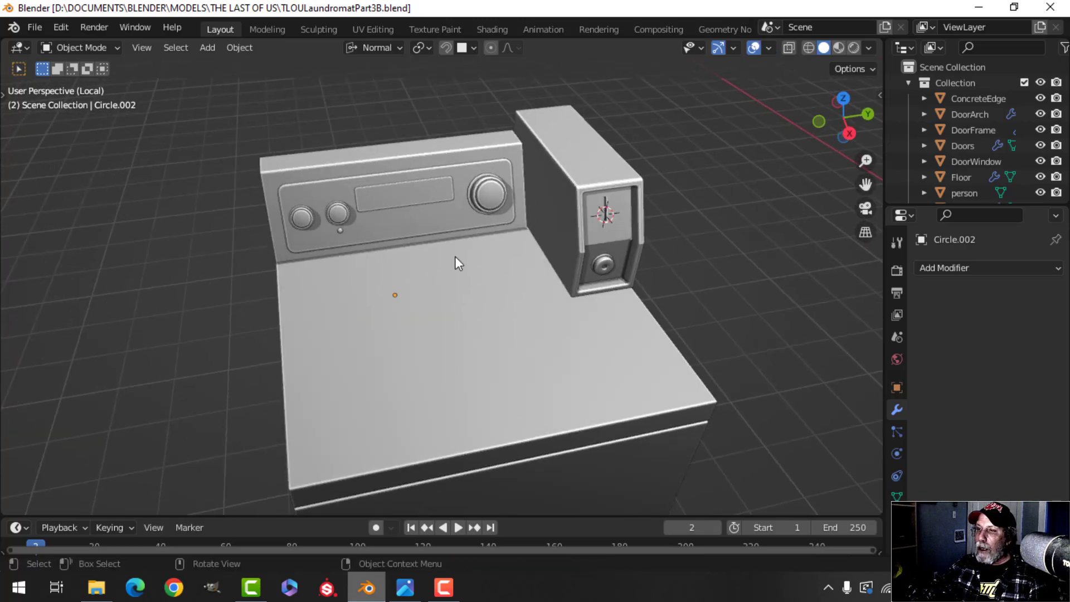
pyautogui.scroll(-3, 455, 256)
pyautogui.scroll(3, 440, 318)
pyautogui.scroll(-3, 466, 357)
pyautogui.moveTo(456, 310); pyautogui.dragTo(475, 121, button='middle')
# Duplicate the short end edge on top of the back console and move the copy inward along global Y.
pyautogui.scroll(5, 502, 293)
pyautogui.scroll(2, 469, 337)
pyautogui.scroll(-2, 488, 280)
pyautogui.click(470, 294)
pyautogui.press('Tab')
pyautogui.hotkey('alt', 'a')
pyautogui.click(470, 49)
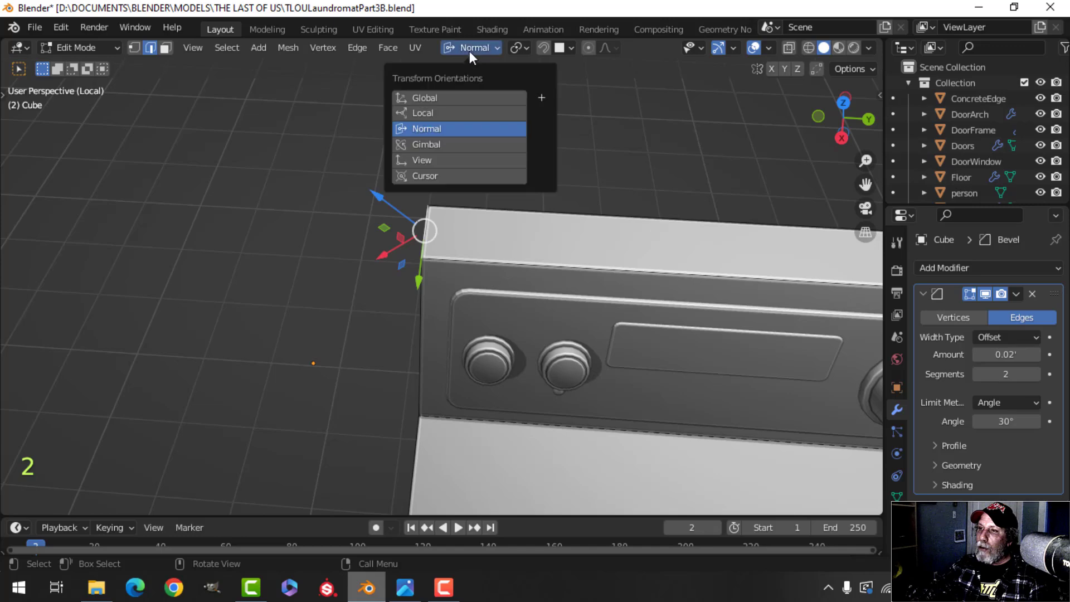
pyautogui.click(453, 94)
pyautogui.scroll(-1, 556, 267)
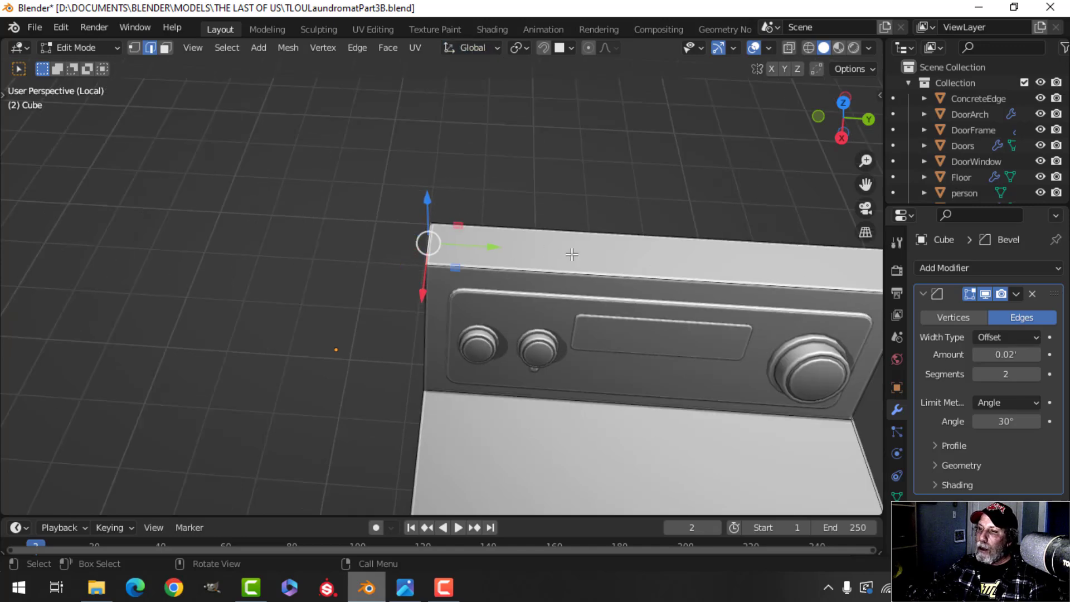
pyautogui.keyDown('shift'); pyautogui.moveTo(557, 262); pyautogui.dragTo(477, 260, button='middle'); pyautogui.keyUp('shift')
pyautogui.hotkey('shift', 'd')
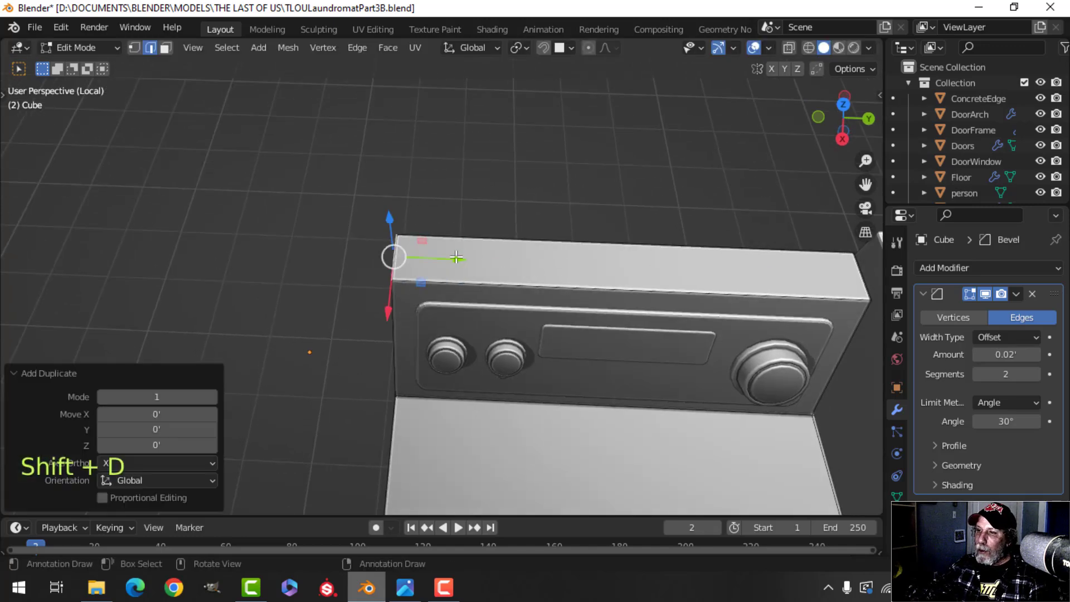
pyautogui.moveTo(456, 257); pyautogui.dragTo(478, 258)
# Scale the duplicated edge by 0.900 and again by 0.853, and separate it into its own object.
pyautogui.press('s')
pyautogui.click(567, 250)
pyautogui.moveTo(566, 250); pyautogui.dragTo(546, 270, button='middle')
pyautogui.scroll(2, 540, 295)
pyautogui.press('s')
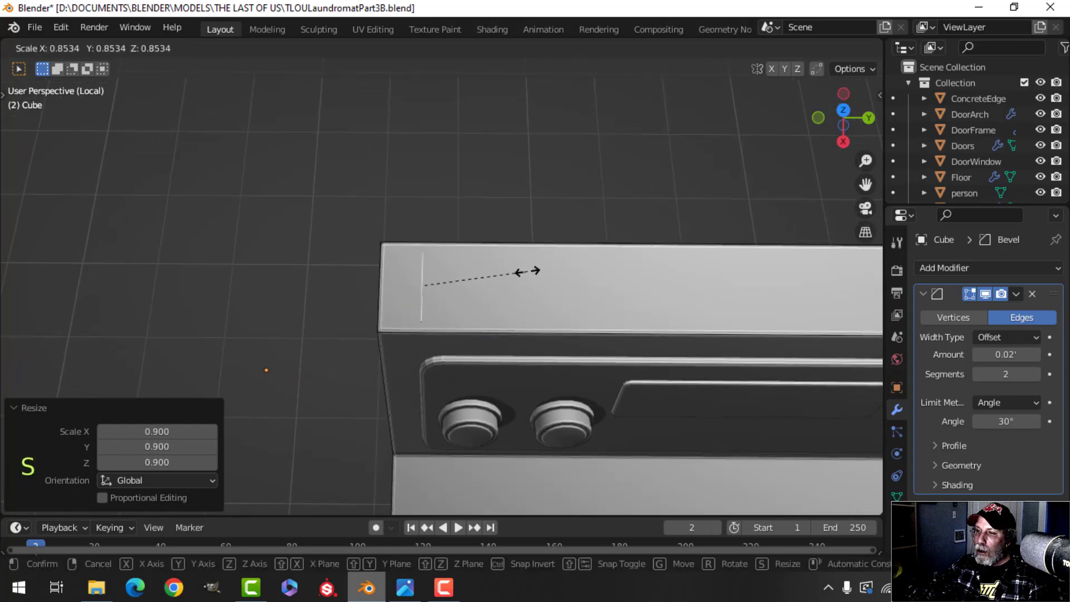
pyautogui.click(535, 271)
pyautogui.scroll(-2, 527, 265)
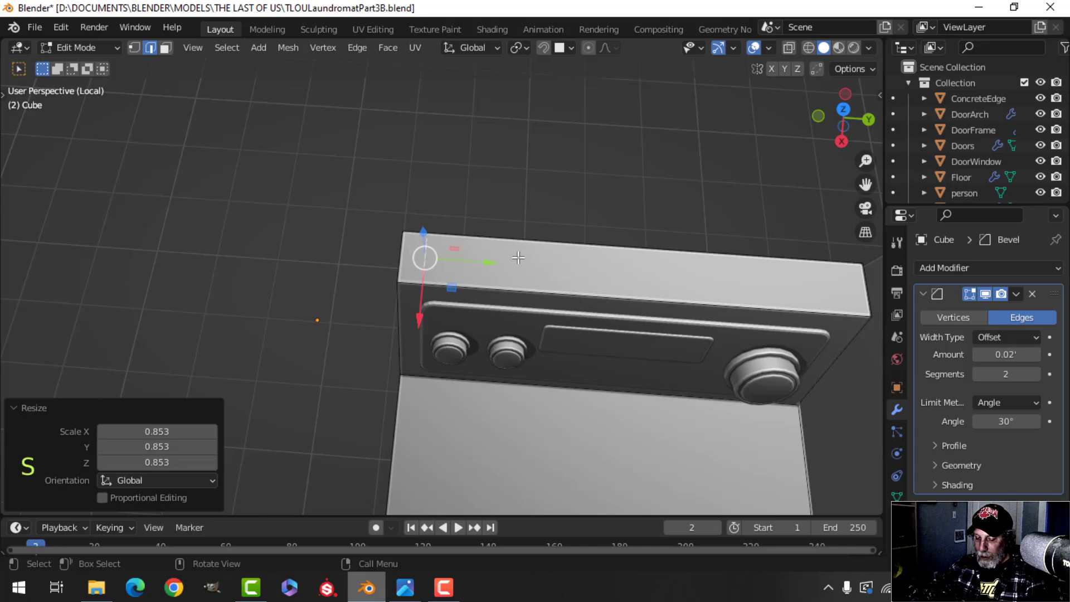
pyautogui.press('p')
pyautogui.click(510, 257)
pyautogui.press('Tab')
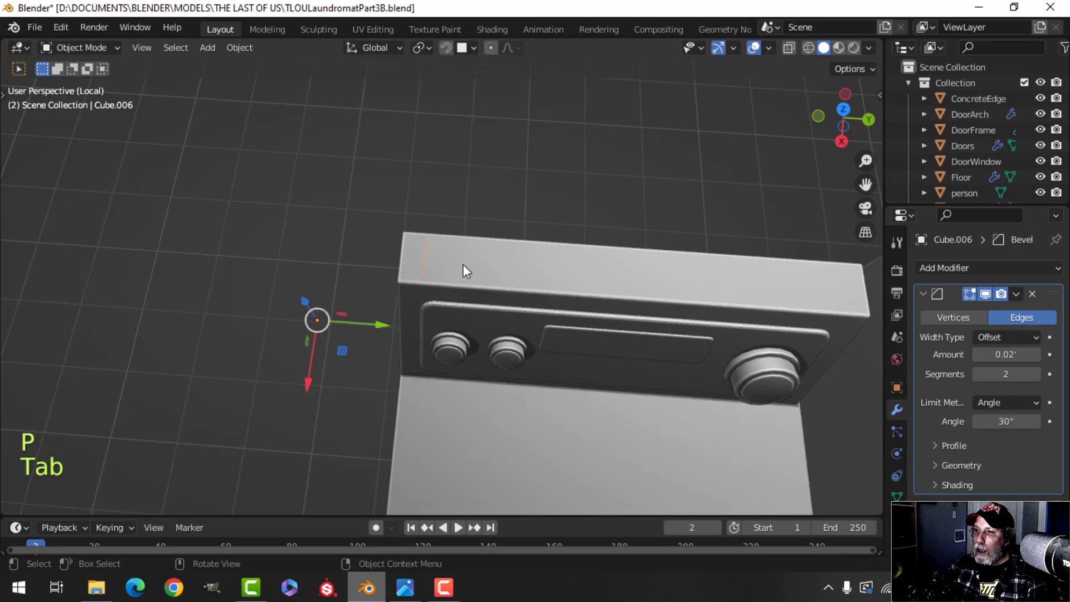
# Extrude the separated edge a short distance along Y to form a narrow strip on the console top.
pyautogui.press('Tab')
pyautogui.press('a')
pyautogui.scroll(2, 489, 241)
pyautogui.press('e')
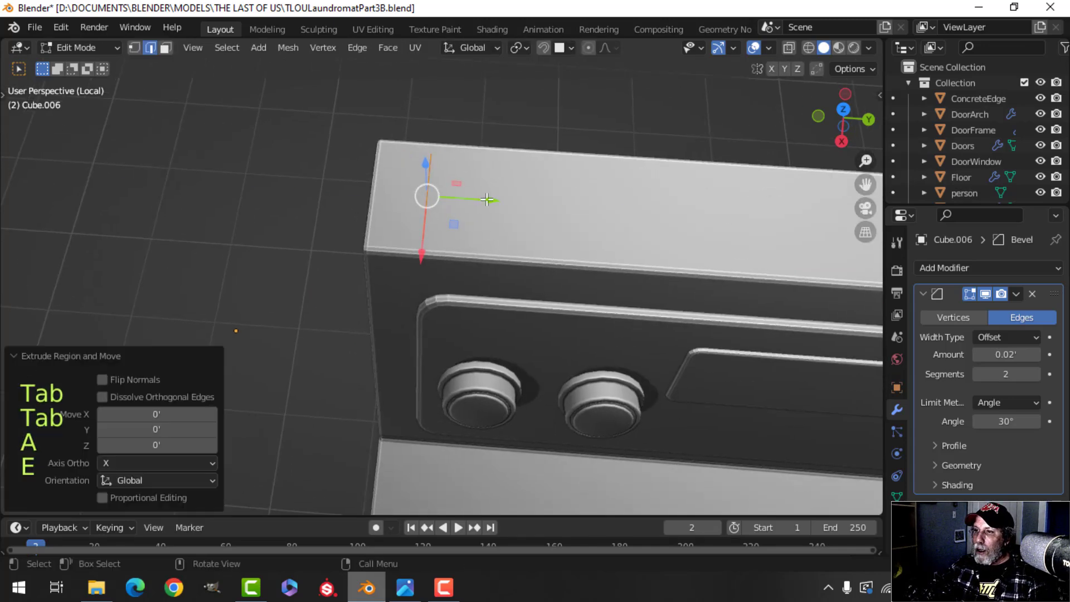
pyautogui.moveTo(487, 200); pyautogui.dragTo(505, 203)
pyautogui.press('a')
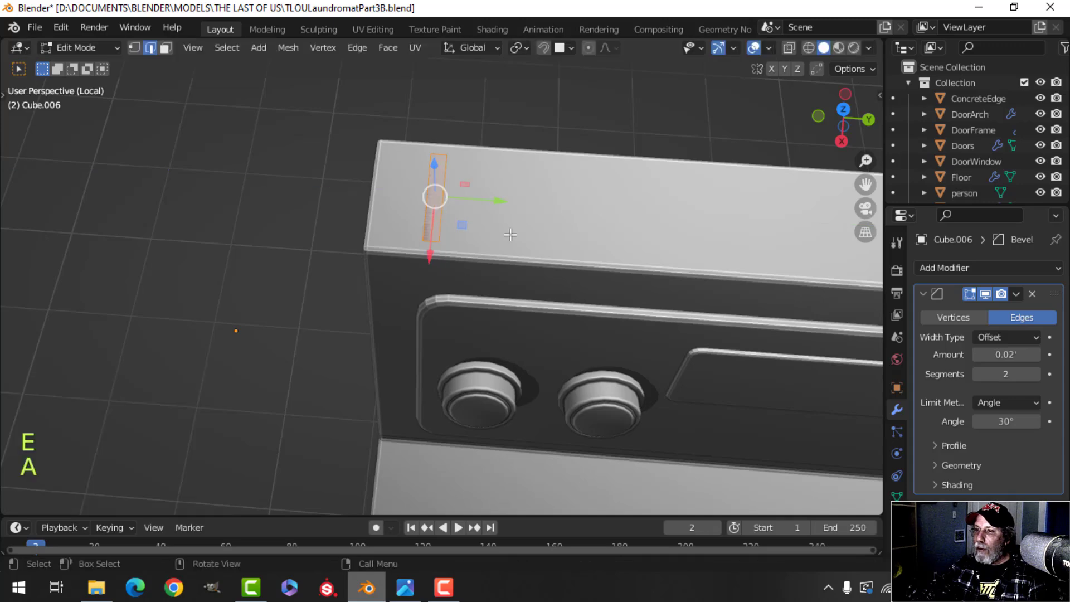
# Round both short ends of the strip with a clamped vertex bevel about 0.038' wide with 4 segments, and select the whole strip.
pyautogui.keyDown('shift'); pyautogui.moveTo(509, 234); pyautogui.dragTo(422, 314, button='middle'); pyautogui.keyUp('shift')
pyautogui.scroll(3, 564, 267)
pyautogui.hotkey('alt', 'a')
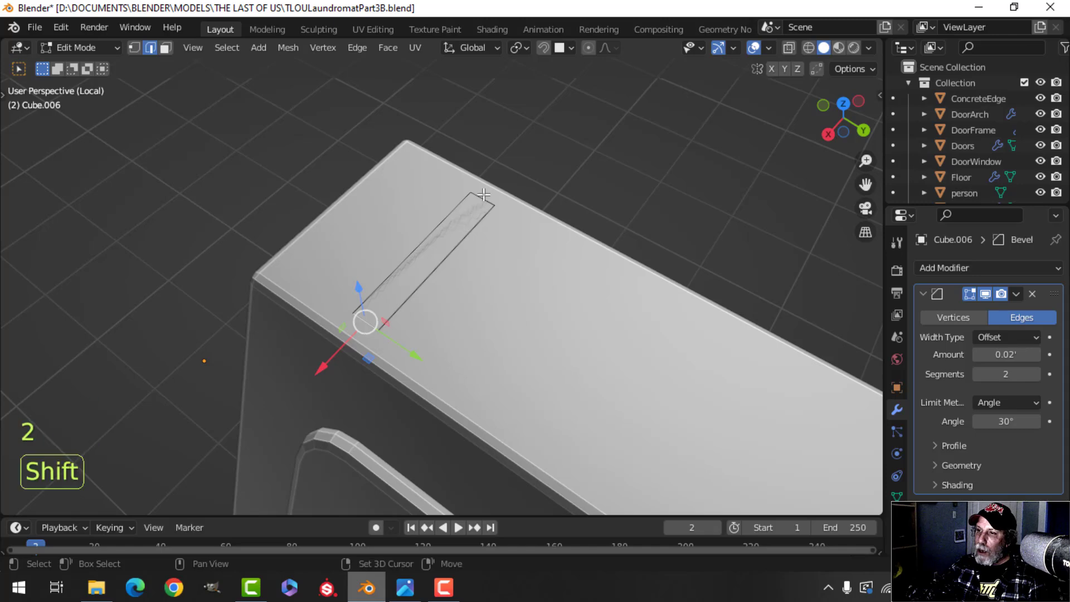
pyautogui.keyDown('shift'); pyautogui.click(484, 195); pyautogui.keyUp('shift')
pyautogui.moveTo(484, 195); pyautogui.dragTo(549, 234, button='middle')
pyautogui.scroll(5, 528, 263)
pyautogui.scroll(-4, 545, 229)
pyautogui.hotkey('ctrl', 'shift', 'b')
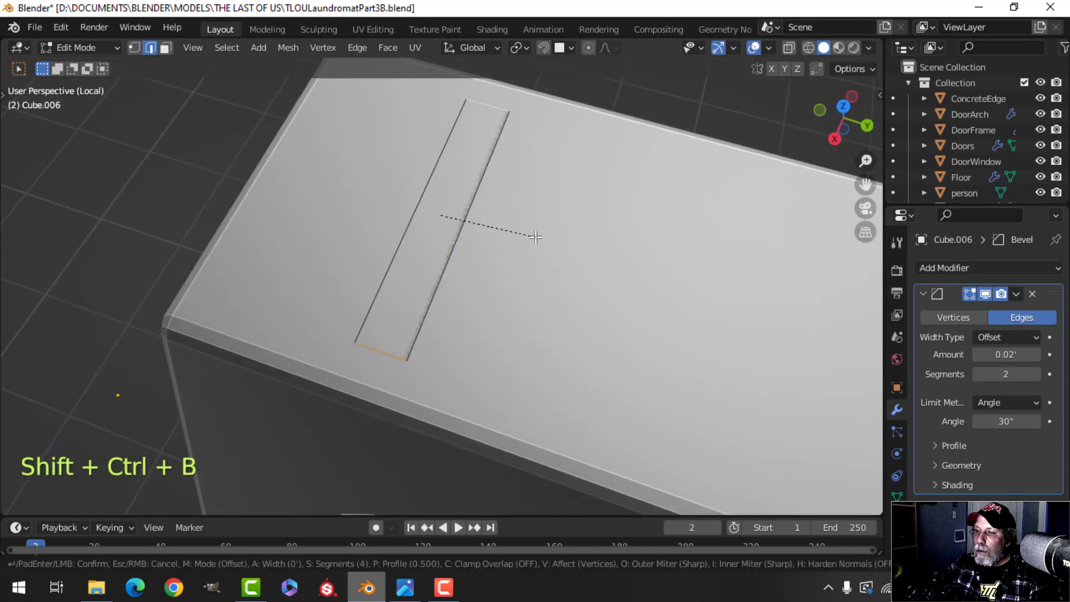
pyautogui.press('c')
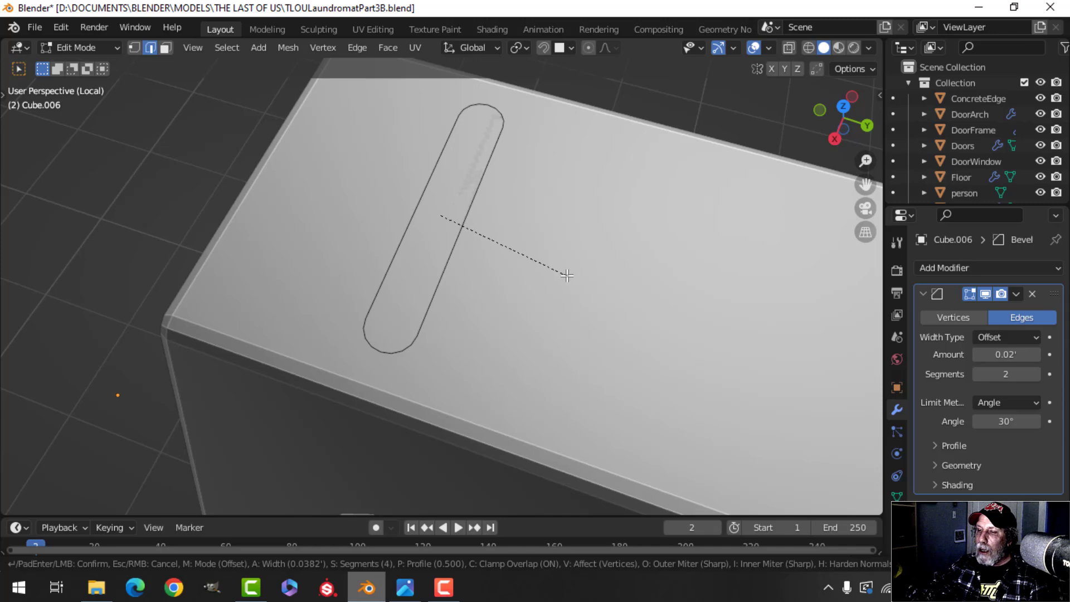
pyautogui.click(567, 275)
pyautogui.press('a')
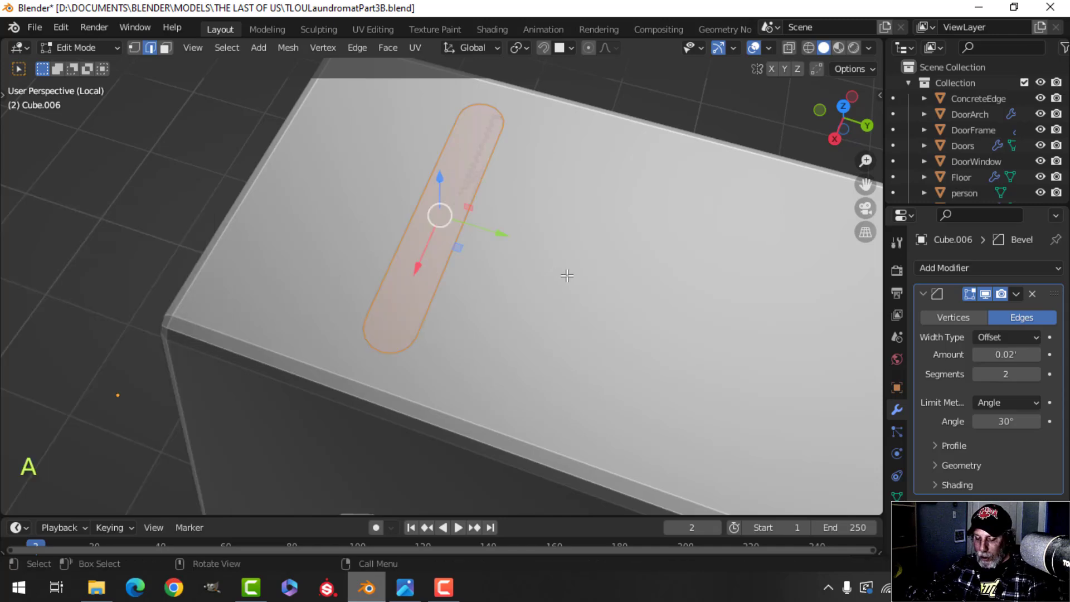
# Merge the strip's overlapping vertices by distance and raise the whole strip about 0.015' along Z above the console top.
pyautogui.press('m')
pyautogui.click(567, 276)
pyautogui.moveTo(567, 275); pyautogui.dragTo(528, 347, button='middle')
pyautogui.scroll(-1, 528, 347)
pyautogui.keyDown('shift'); pyautogui.moveTo(340, 334); pyautogui.dragTo(463, 263, button='middle'); pyautogui.keyUp('shift')
pyautogui.scroll(3, 463, 262)
pyautogui.scroll(-3, 464, 262)
pyautogui.keyDown('shift'); pyautogui.moveTo(427, 217); pyautogui.dragTo(414, 263, button='middle'); pyautogui.keyUp('shift')
pyautogui.press('KP_Decimal')
pyautogui.scroll(-3, 471, 251)
pyautogui.moveTo(477, 251); pyautogui.dragTo(466, 239, button='middle')
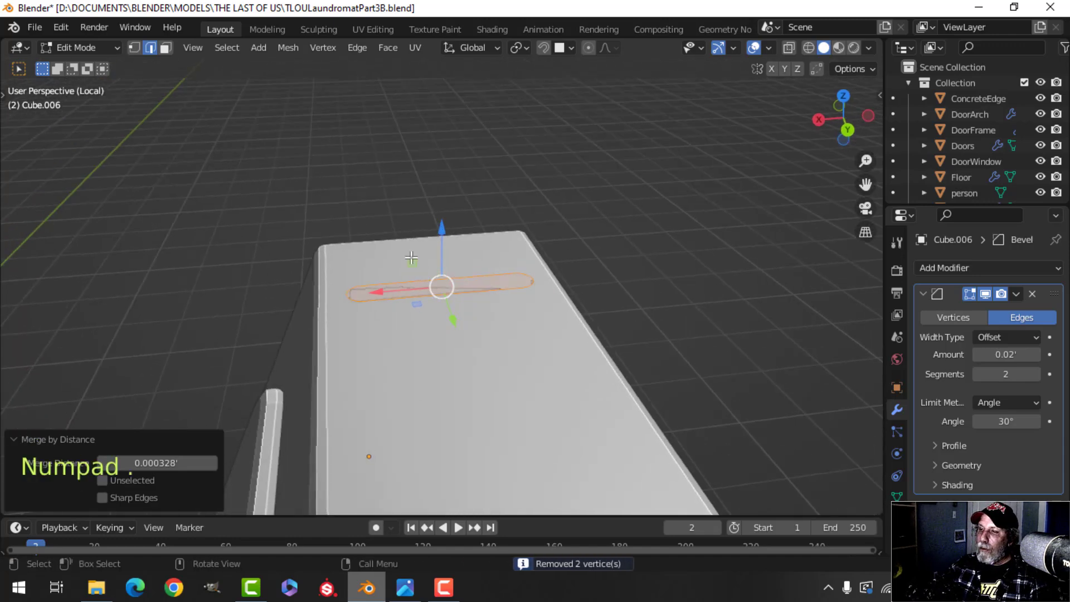
pyautogui.scroll(3, 455, 228)
pyautogui.moveTo(444, 223); pyautogui.dragTo(445, 208)
pyautogui.keyDown('shift'); pyautogui.moveTo(460, 260); pyautogui.dragTo(470, 244, button='middle'); pyautogui.keyUp('shift')
pyautogui.moveTo(470, 243); pyautogui.dragTo(470, 240, button='middle')
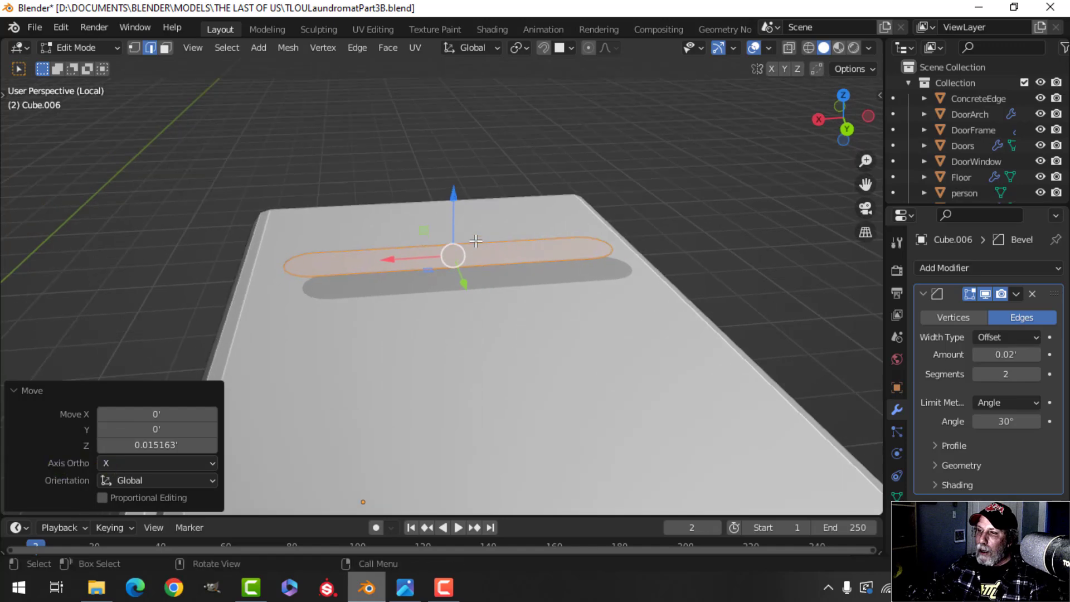
# Extrude the strip's face a short distance downward to give it thickness, and delete its underside face.
pyautogui.press('e')
pyautogui.rightClick(463, 225)
pyautogui.moveTo(454, 197); pyautogui.dragTo(457, 217)
pyautogui.press('x')
pyautogui.click(417, 249)
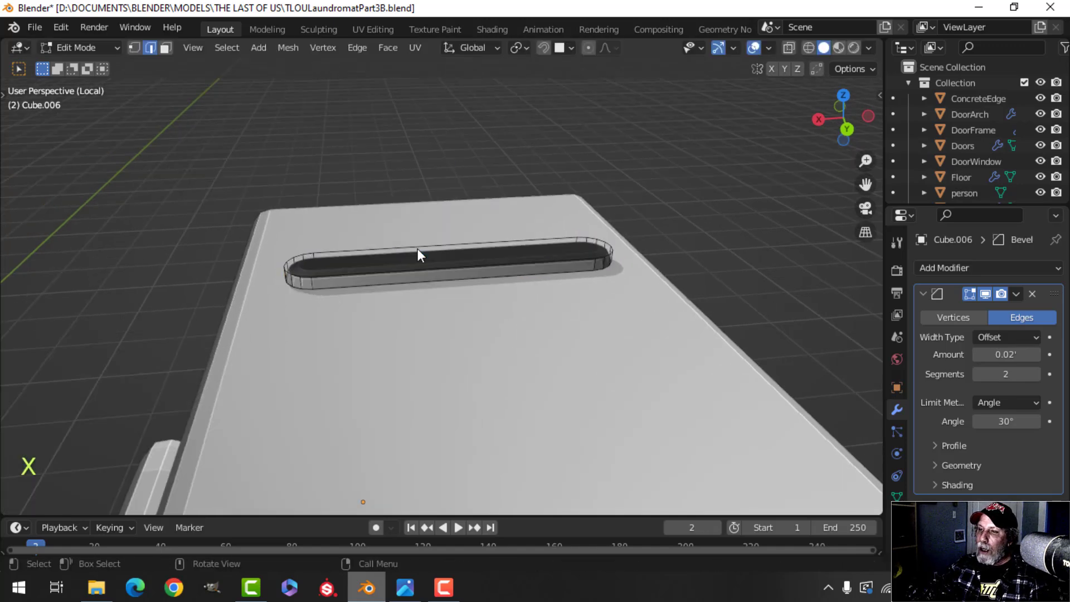
# Recalculate the normals of the whole strip to face outside, and clear the selection.
pyautogui.press('a')
pyautogui.hotkey('alt', 'n')
pyautogui.click(416, 249)
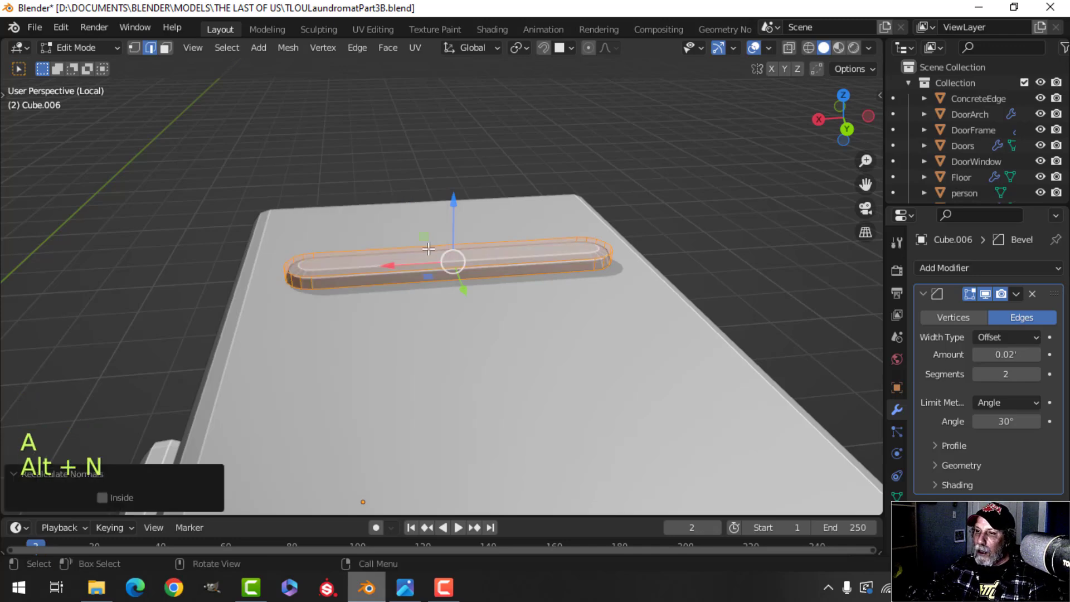
pyautogui.hotkey('alt', 'a')
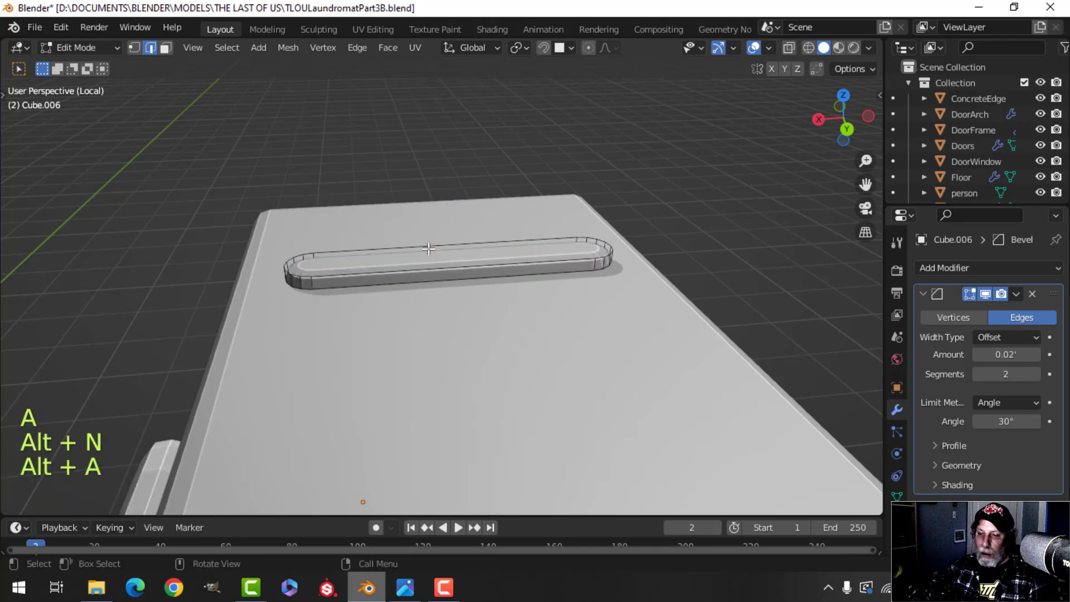
# Remove the strip's Bevel modifier and bevel the edges of its top face about 0.009' wide with 4 segments.
pyautogui.click(390, 257)
pyautogui.click(1033, 293)
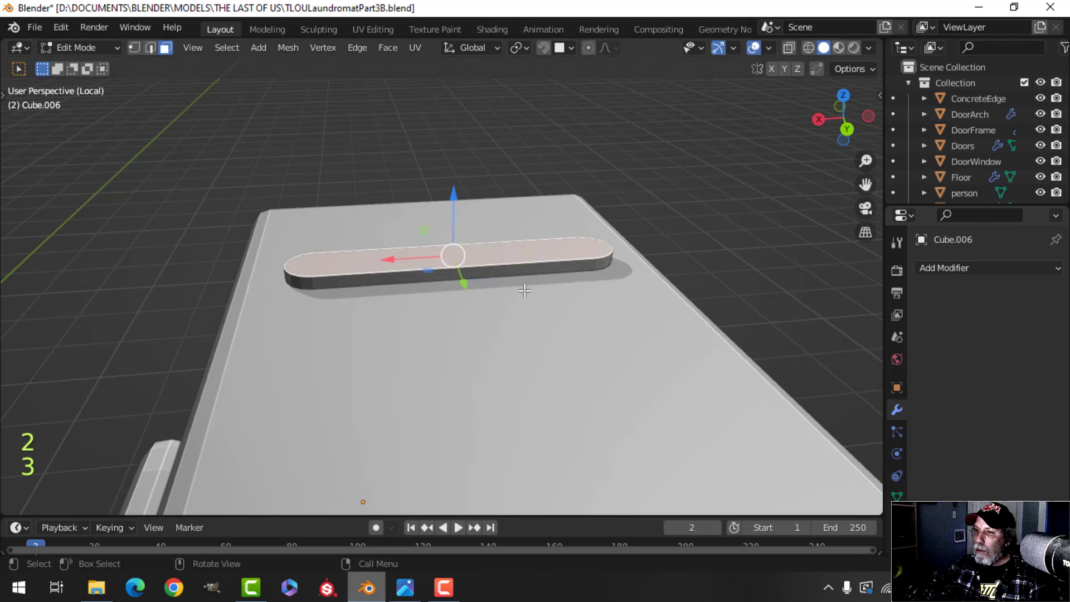
pyautogui.scroll(2, 384, 298)
pyautogui.moveTo(351, 296); pyautogui.dragTo(460, 298, button='middle')
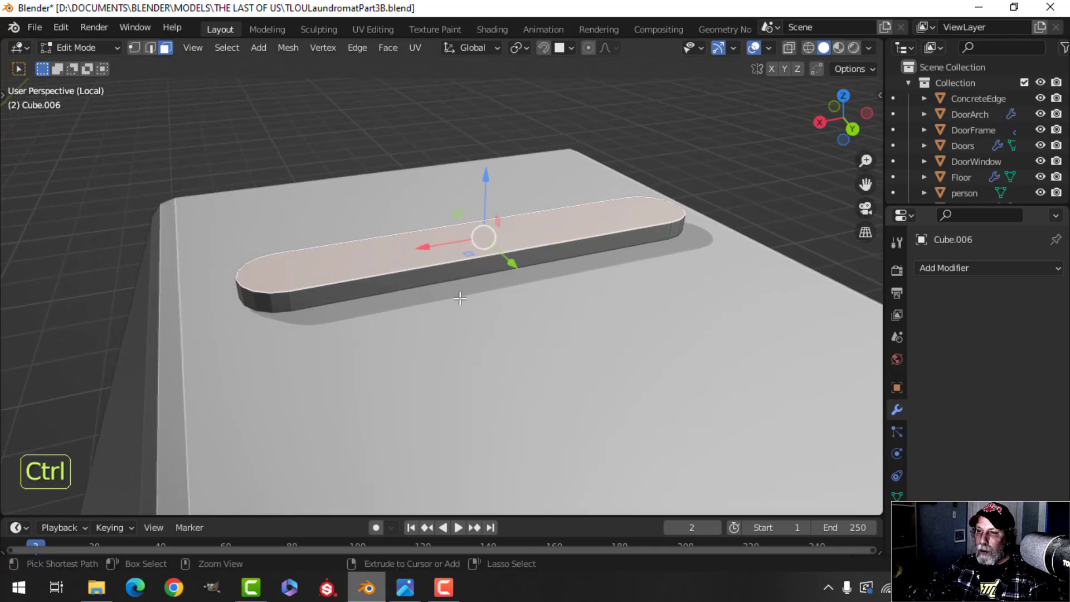
pyautogui.hotkey('ctrl', 'b')
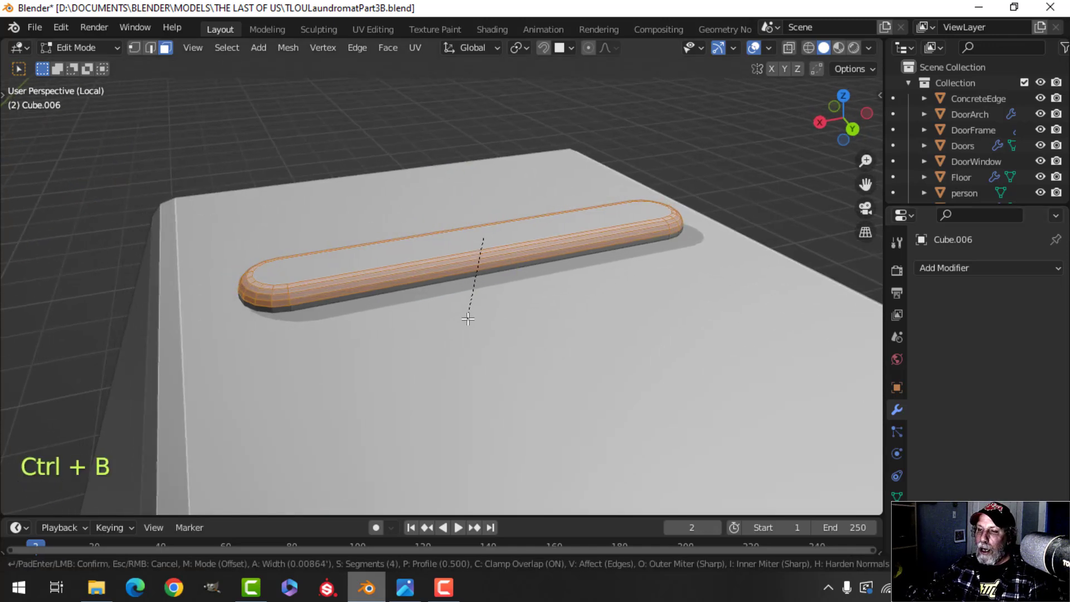
pyautogui.click(467, 319)
# Shade the strip smooth and lower all its geometry slightly along Z toward the console top.
pyautogui.press('Tab')
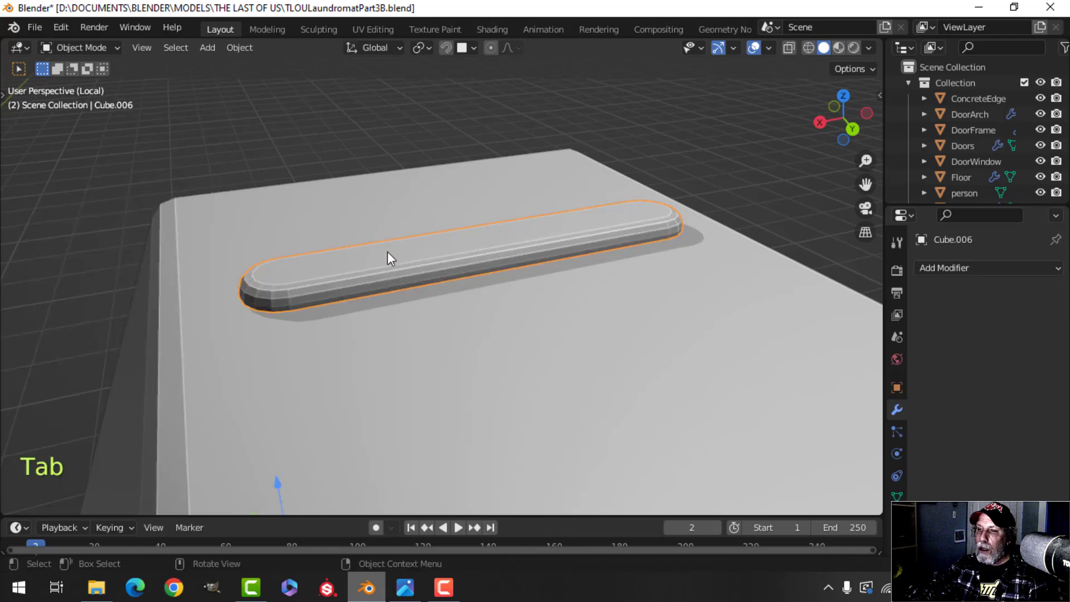
pyautogui.rightClick(382, 246)
pyautogui.click(390, 245)
pyautogui.press('Tab')
pyautogui.press('a')
pyautogui.moveTo(409, 261); pyautogui.dragTo(484, 203, button='middle')
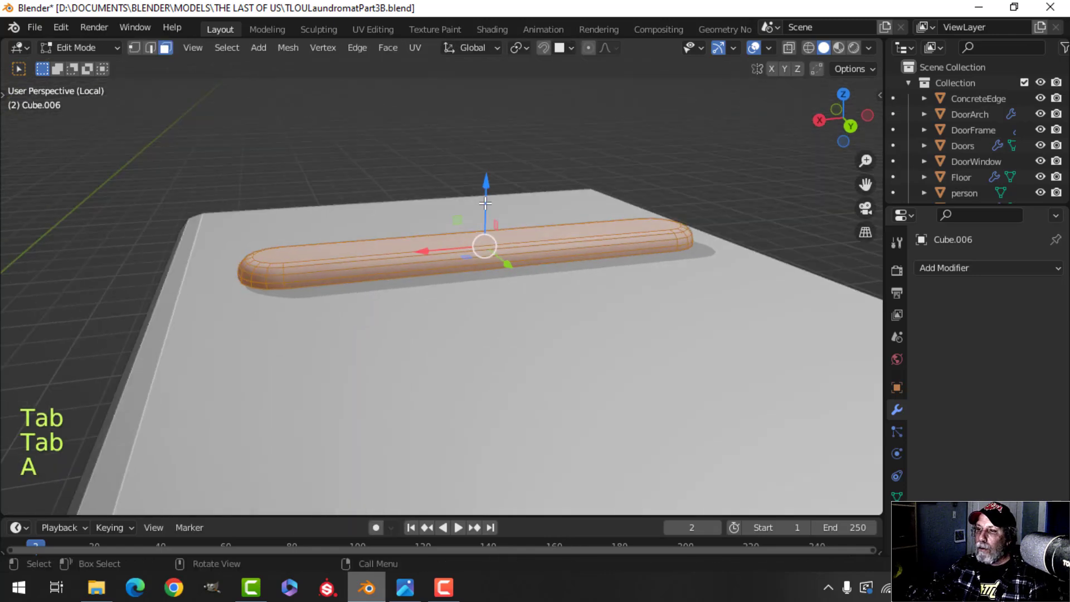
pyautogui.moveTo(488, 192); pyautogui.dragTo(488, 201)
pyautogui.press('Tab')
pyautogui.moveTo(489, 200); pyautogui.dragTo(495, 324, button='middle')
pyautogui.hotkey('alt', 'a')
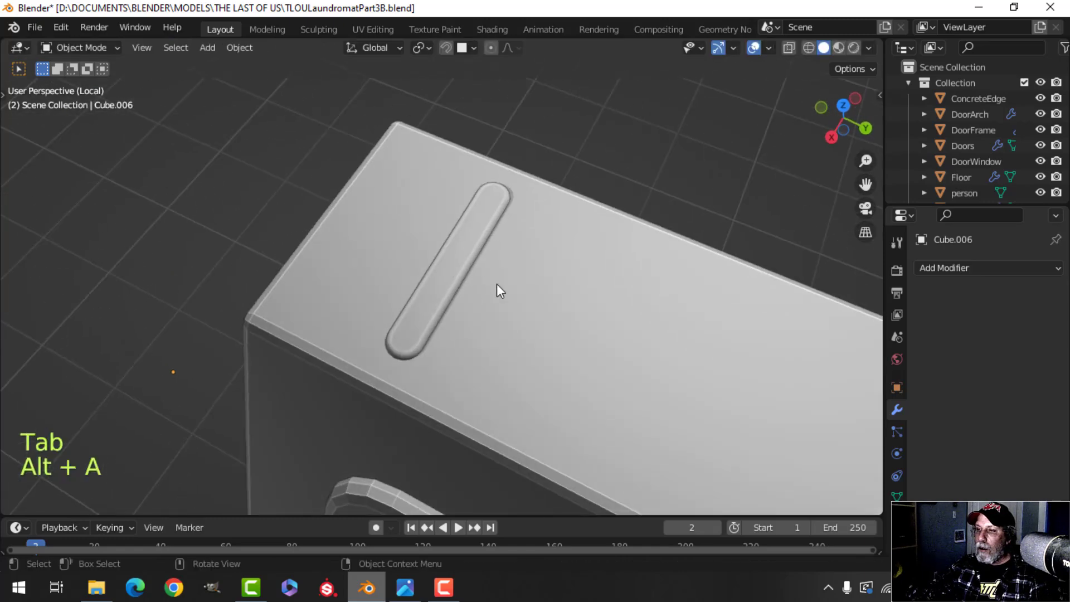
# Move the strip's geometry about -0.111' along Y, closer to the short end of the console top.
pyautogui.moveTo(497, 284)
pyautogui.mouseDown(button='middle')
pyautogui.moveTo(488, 298)
pyautogui.moveTo(485, 273)
pyautogui.moveTo(491, 285)
pyautogui.mouseUp(button='middle')
pyautogui.press('Tab')
pyautogui.press('a')
pyautogui.moveTo(491, 285); pyautogui.dragTo(443, 278)
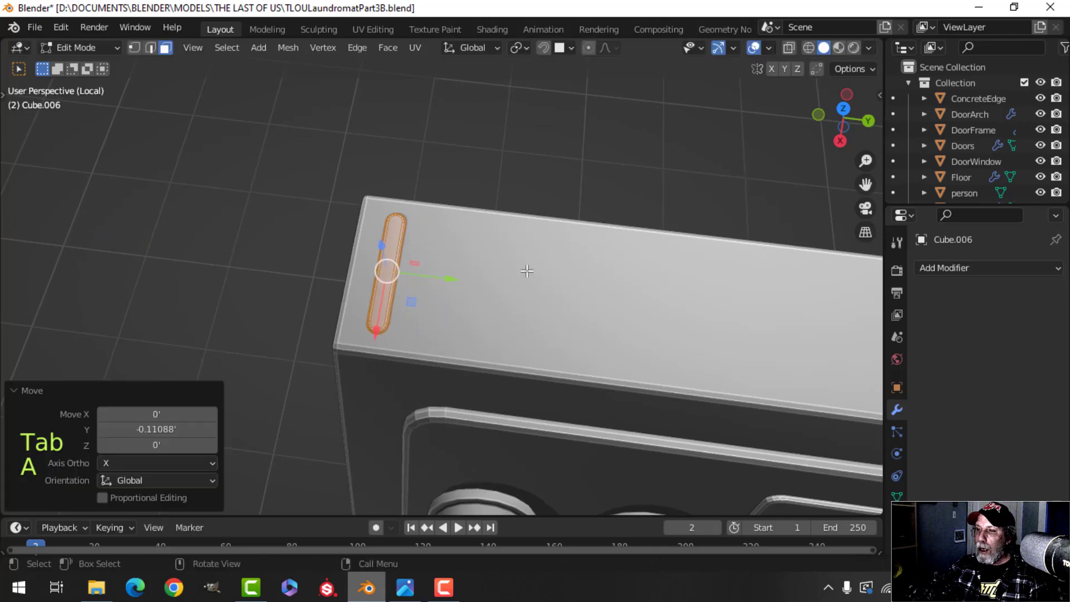
# Add an Array modifier to the strip and apply the object's rotation and scale.
pyautogui.scroll(-5, 540, 268)
pyautogui.keyDown('shift'); pyautogui.moveTo(578, 278); pyautogui.dragTo(440, 271, button='middle'); pyautogui.keyUp('shift')
pyautogui.moveTo(441, 271); pyautogui.dragTo(495, 305, button='middle')
pyautogui.scroll(-2, 444, 296)
pyautogui.click(935, 270)
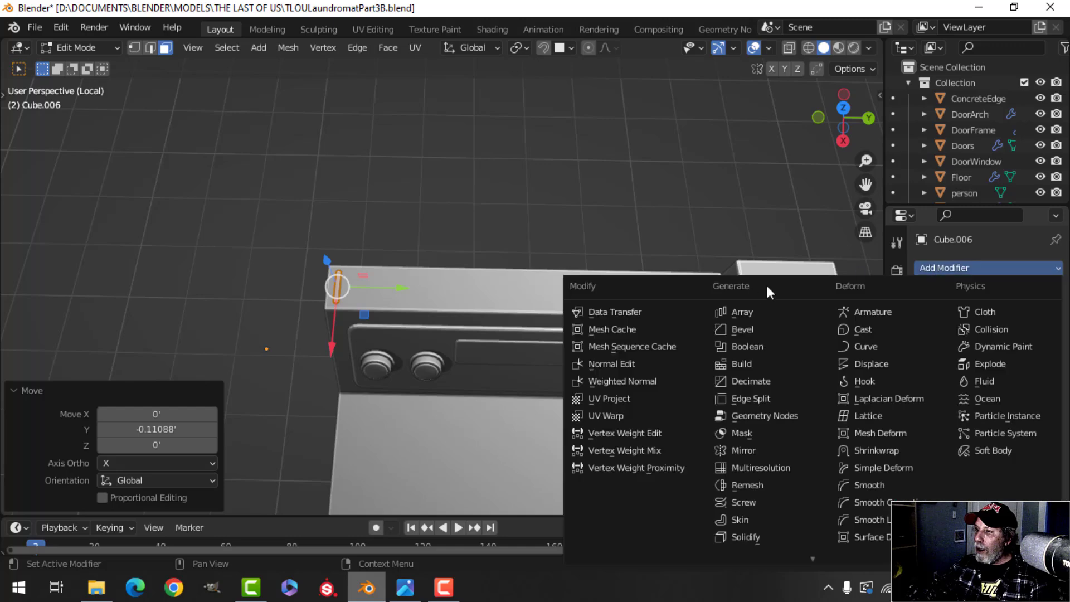
pyautogui.click(747, 306)
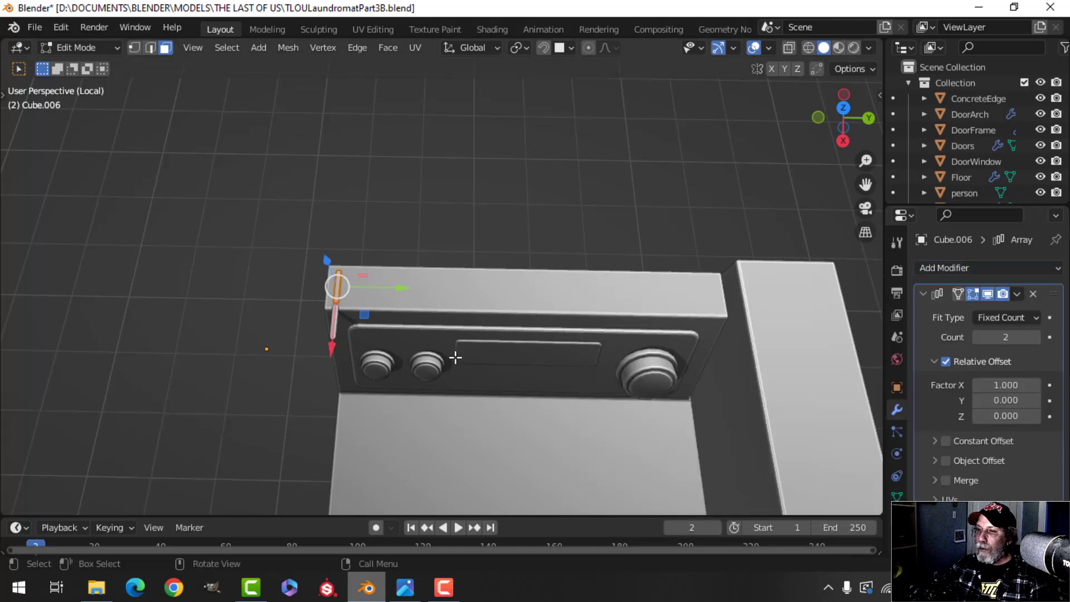
pyautogui.hotkey('ctrl', 'a')
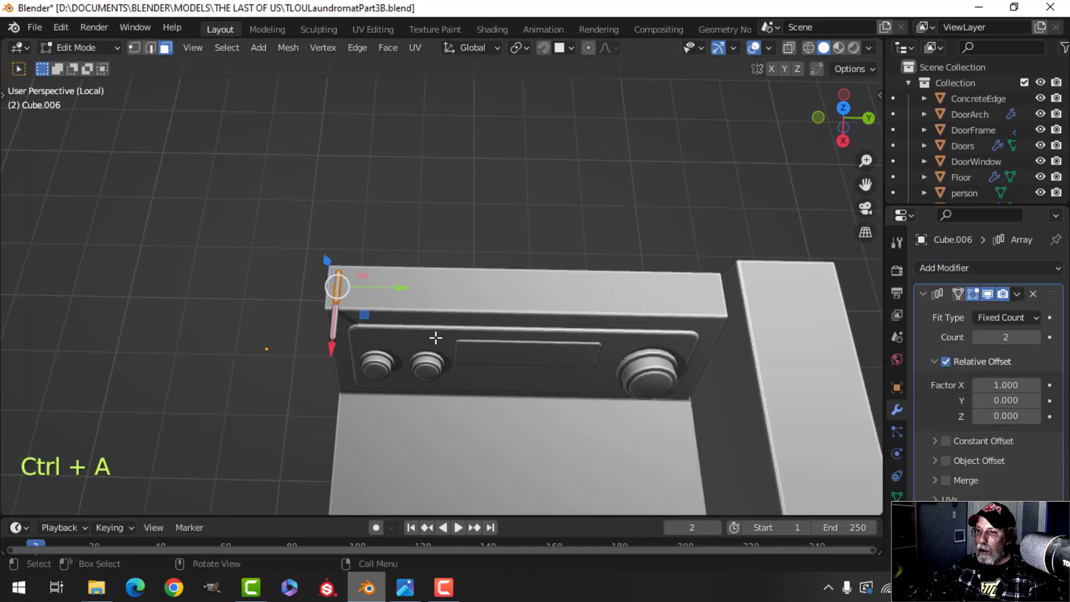
pyautogui.press('Tab')
pyautogui.hotkey('ctrl', 'a')
pyautogui.click(403, 399)
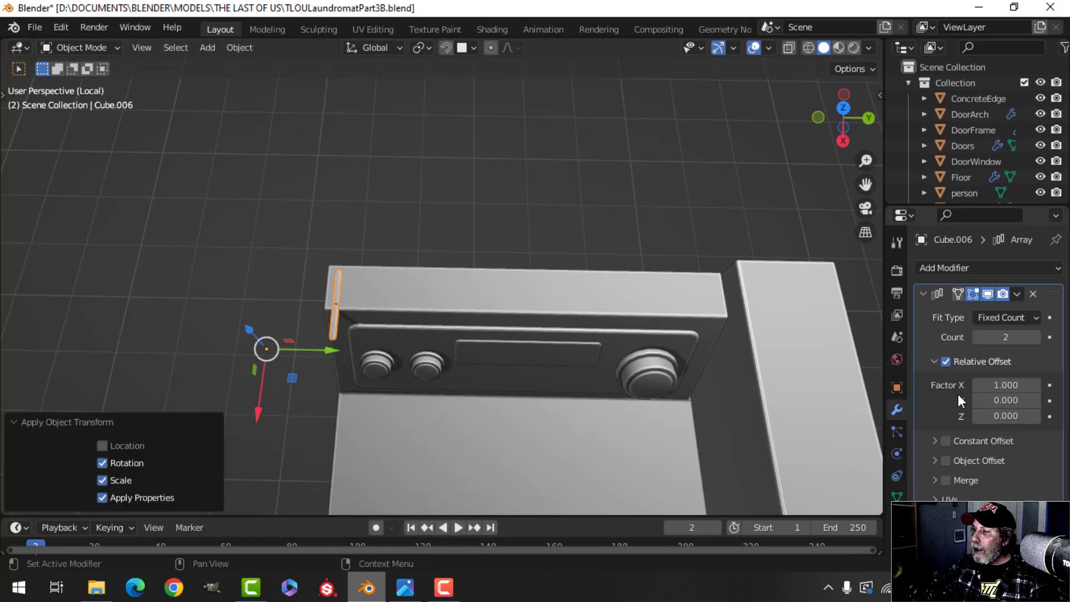
# Set the array's relative offset to X 0.000 and Y 2.400 with a count of 26, and nudge the row along Y.
pyautogui.moveTo(1007, 400); pyautogui.dragTo(1037, 400)
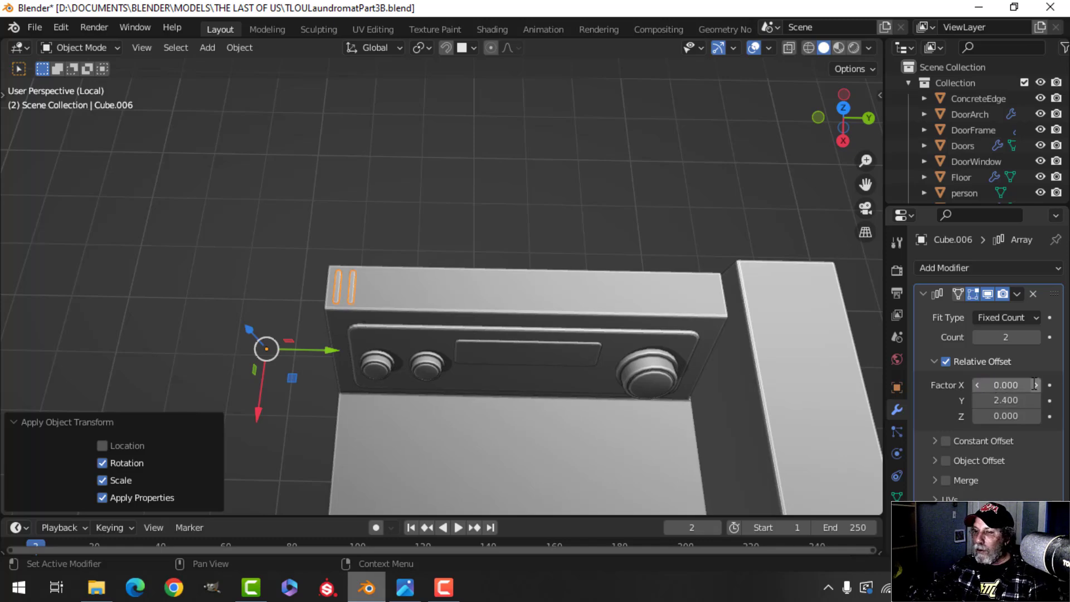
pyautogui.keyDown('shift'); pyautogui.moveTo(1007, 337); pyautogui.dragTo(1034, 338); pyautogui.keyUp('shift')
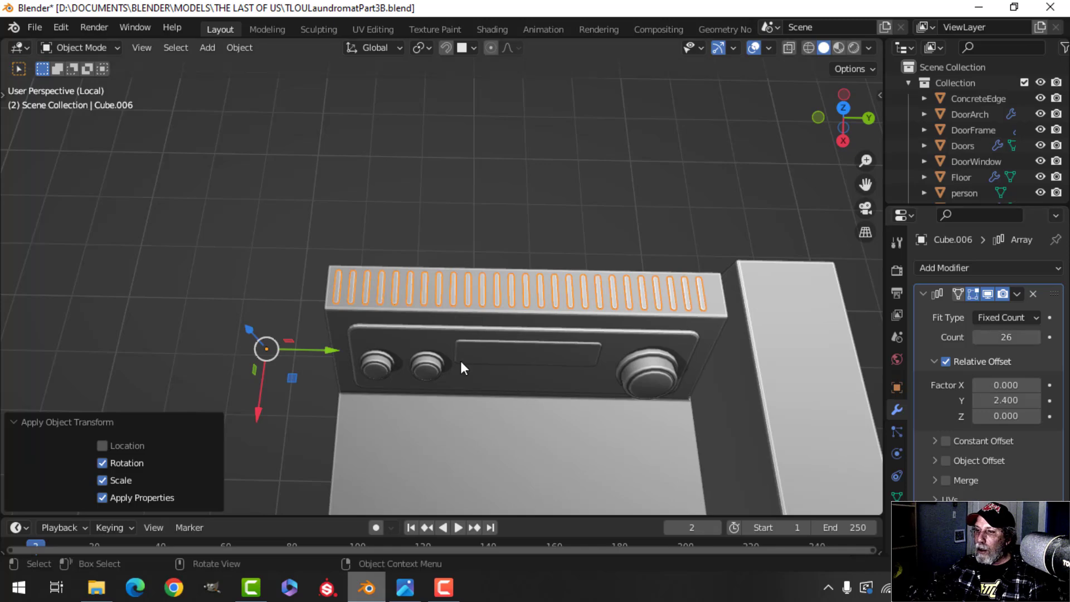
pyautogui.moveTo(337, 348); pyautogui.dragTo(340, 349)
pyautogui.hotkey('alt', 'a')
# Save the Blender file with the row of strips on the console top.
pyautogui.scroll(-3, 521, 366)
pyautogui.scroll(-2, 493, 368)
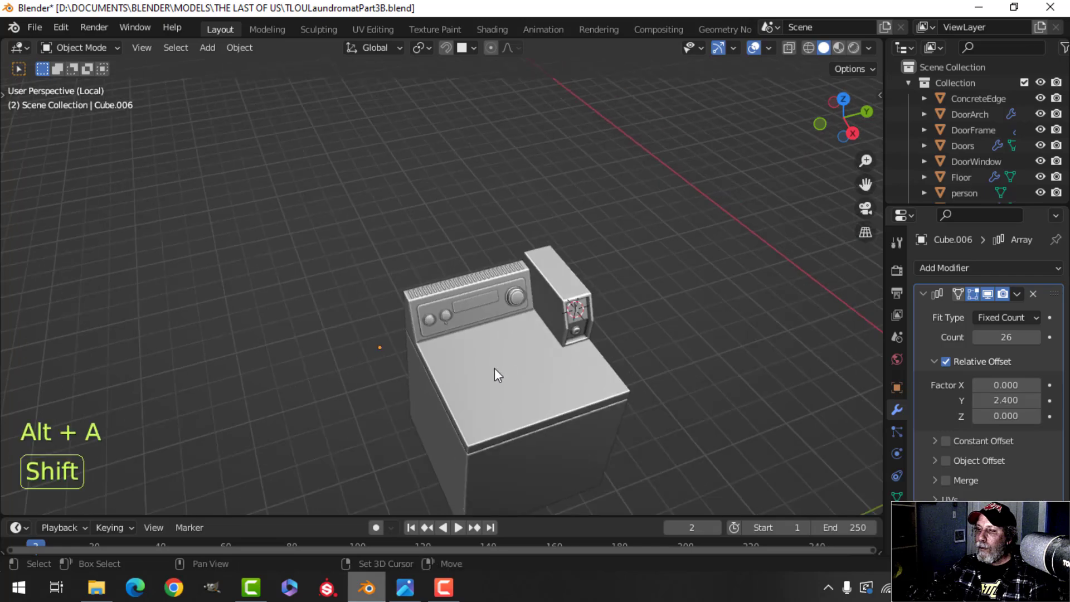
pyautogui.scroll(3, 515, 309)
pyautogui.moveTo(494, 368)
pyautogui.keyDown('shift'); pyautogui.mouseDown(button='middle')
pyautogui.moveTo(515, 313)
pyautogui.moveTo(493, 365)
pyautogui.mouseUp(button='middle'); pyautogui.keyUp('shift')
pyautogui.moveTo(493, 365); pyautogui.dragTo(520, 337, button='middle')
pyautogui.scroll(2, 509, 366)
pyautogui.scroll(-2, 508, 366)
pyautogui.hotkey('ctrl', 's')
# Duplicate the large face on the washer body's top in place and scale the copy to 0.888.
pyautogui.scroll(-1, 496, 342)
pyautogui.moveTo(521, 336); pyautogui.dragTo(497, 347, button='middle')
pyautogui.scroll(2, 496, 346)
pyautogui.moveTo(591, 335)
pyautogui.keyDown('shift'); pyautogui.mouseDown(button='middle')
pyautogui.moveTo(462, 330)
pyautogui.moveTo(442, 357)
pyautogui.moveTo(502, 296)
pyautogui.moveTo(548, 307)
pyautogui.moveTo(535, 296)
pyautogui.moveTo(504, 350)
pyautogui.moveTo(571, 318)
pyautogui.moveTo(571, 333)
pyautogui.mouseUp(button='middle'); pyautogui.keyUp('shift')
pyautogui.scroll(-3, 506, 330)
pyautogui.scroll(3, 463, 330)
pyautogui.scroll(-2, 459, 351)
pyautogui.click(604, 318)
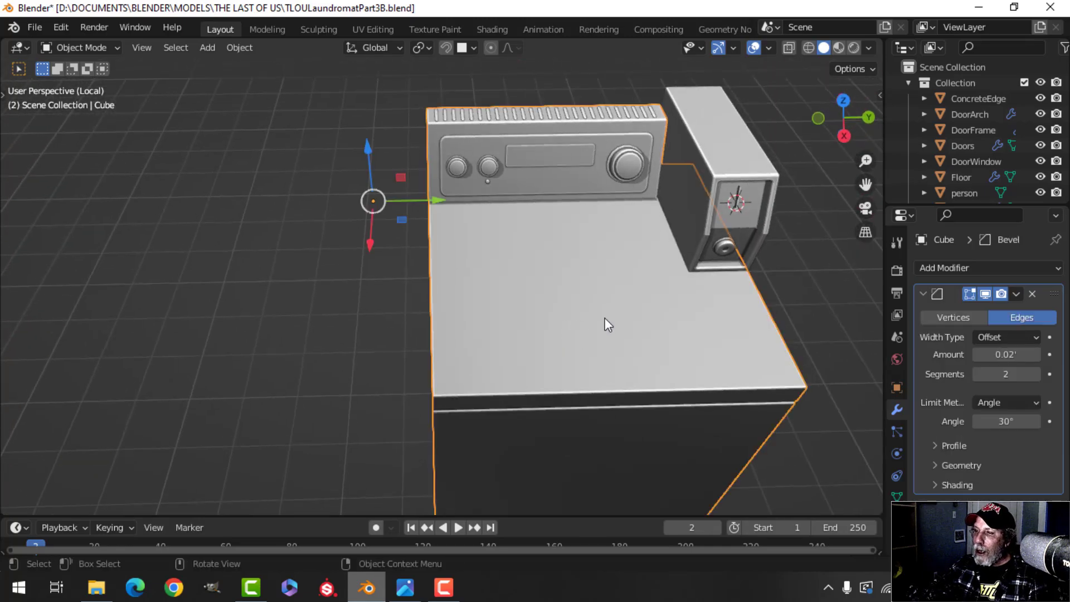
pyautogui.press('KP_7')
pyautogui.press('Tab')
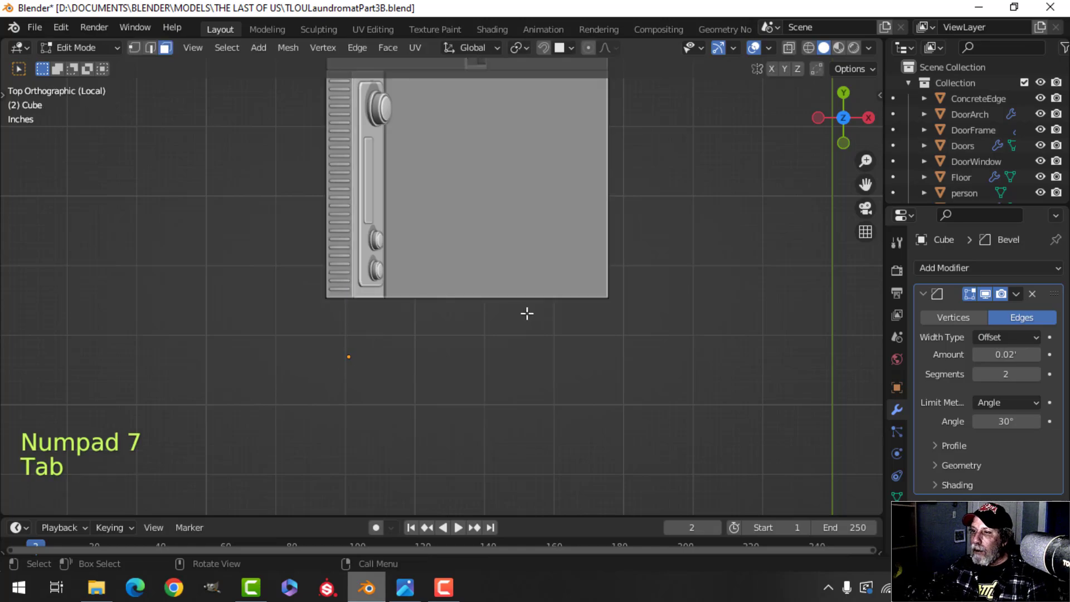
pyautogui.press('3')
pyautogui.scroll(-3, 604, 248)
pyautogui.moveTo(659, 337); pyautogui.dragTo(515, 264, button='middle')
pyautogui.scroll(3, 530, 301)
pyautogui.moveTo(549, 312)
pyautogui.mouseDown(button='middle')
pyautogui.moveTo(530, 320)
pyautogui.moveTo(536, 326)
pyautogui.mouseUp(button='middle')
pyautogui.hotkey('shift', 'd')
pyautogui.rightClick(537, 326)
pyautogui.press('s')
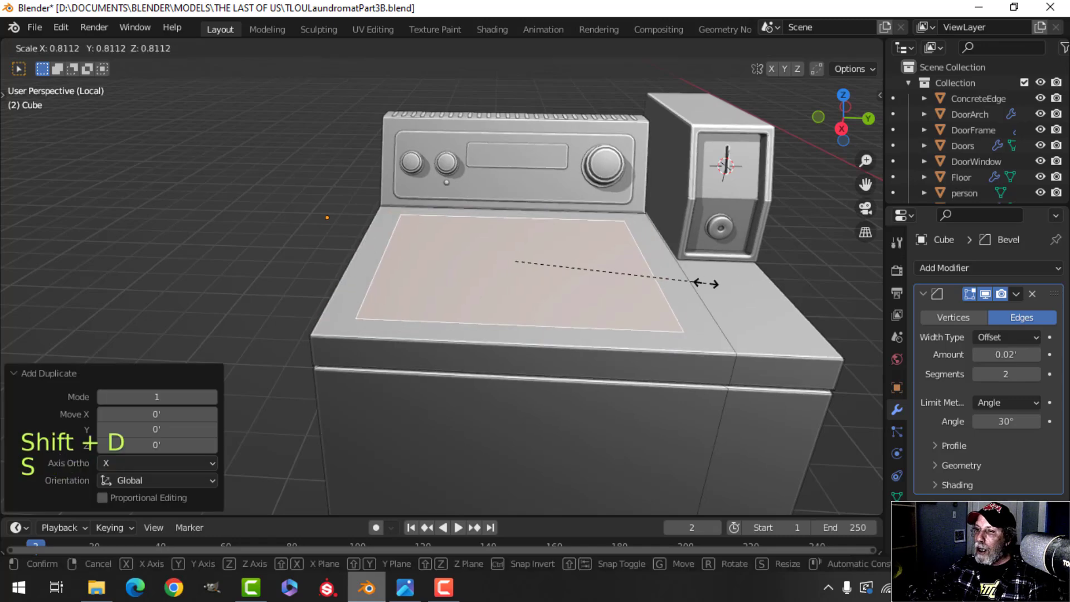
pyautogui.click(725, 286)
# Position the duplicated face by moving it about -0.104' along X, slightly along Y, and about 0.036' back along X.
pyautogui.moveTo(725, 285); pyautogui.dragTo(707, 366, button='middle')
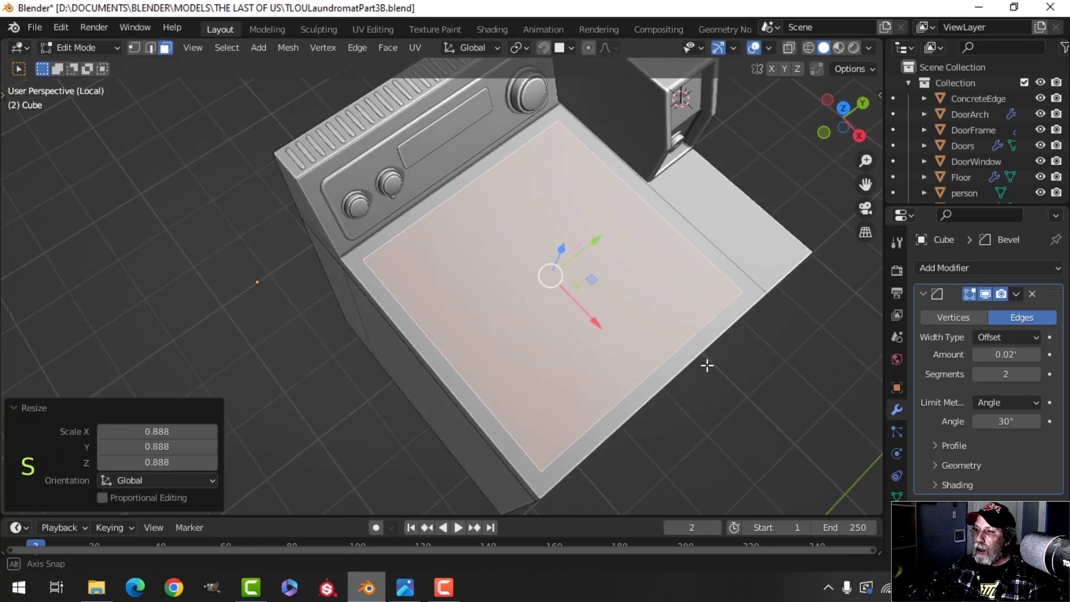
pyautogui.moveTo(600, 325); pyautogui.dragTo(593, 317)
pyautogui.moveTo(593, 316); pyautogui.dragTo(599, 295, button='middle')
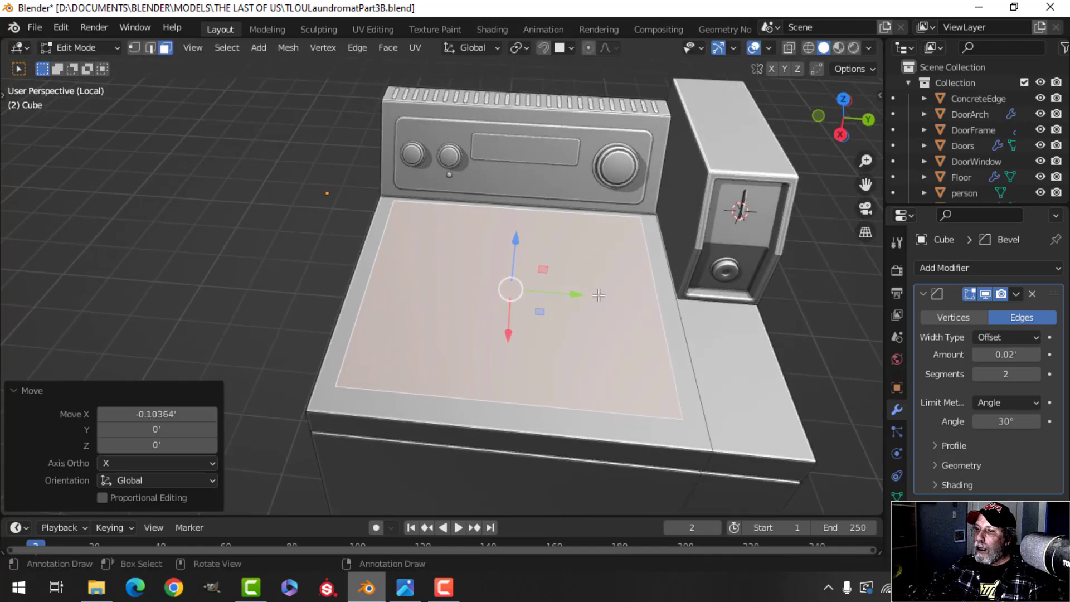
pyautogui.moveTo(580, 297); pyautogui.dragTo(588, 296)
pyautogui.moveTo(588, 296); pyautogui.dragTo(712, 334, button='middle')
pyautogui.moveTo(607, 255); pyautogui.dragTo(608, 257)
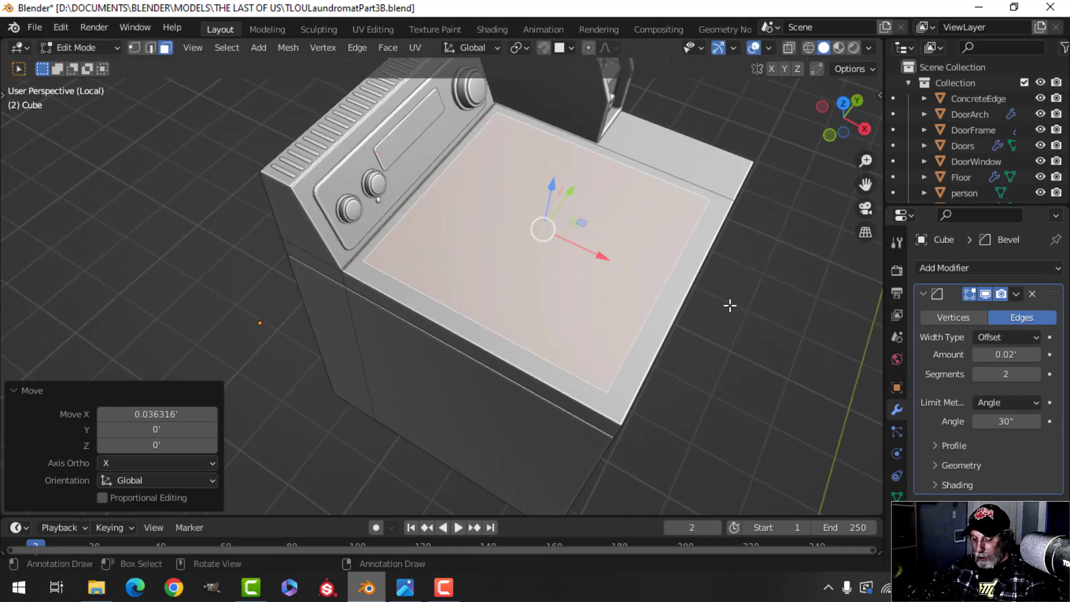
# Separate the duplicated face into its own object and move its front edge slightly inward along X.
pyautogui.press('p')
pyautogui.click(724, 304)
pyautogui.press('Tab')
pyautogui.click(660, 290)
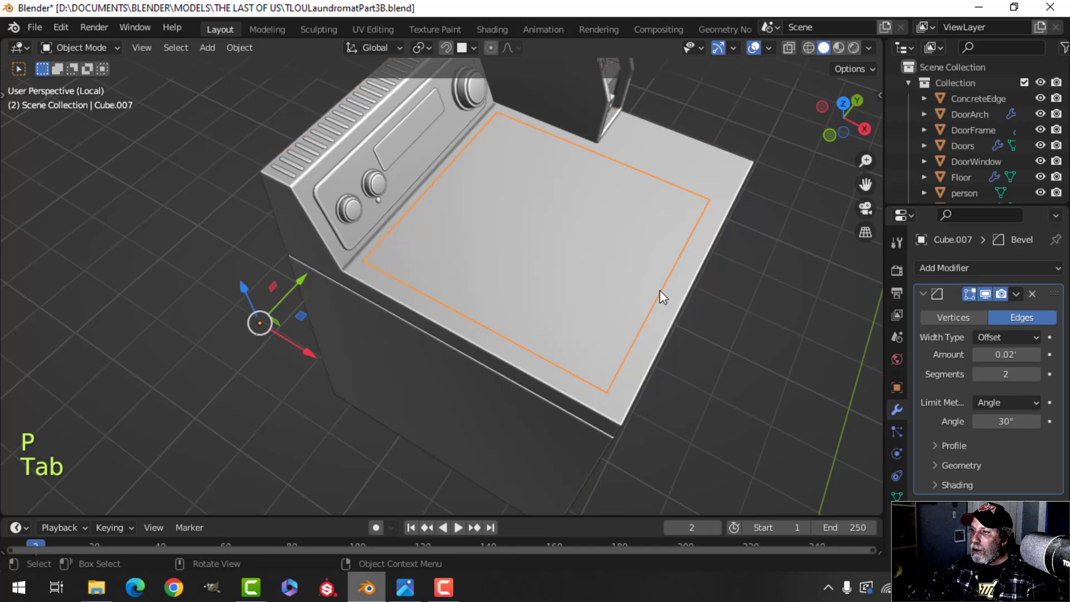
pyautogui.press('Tab')
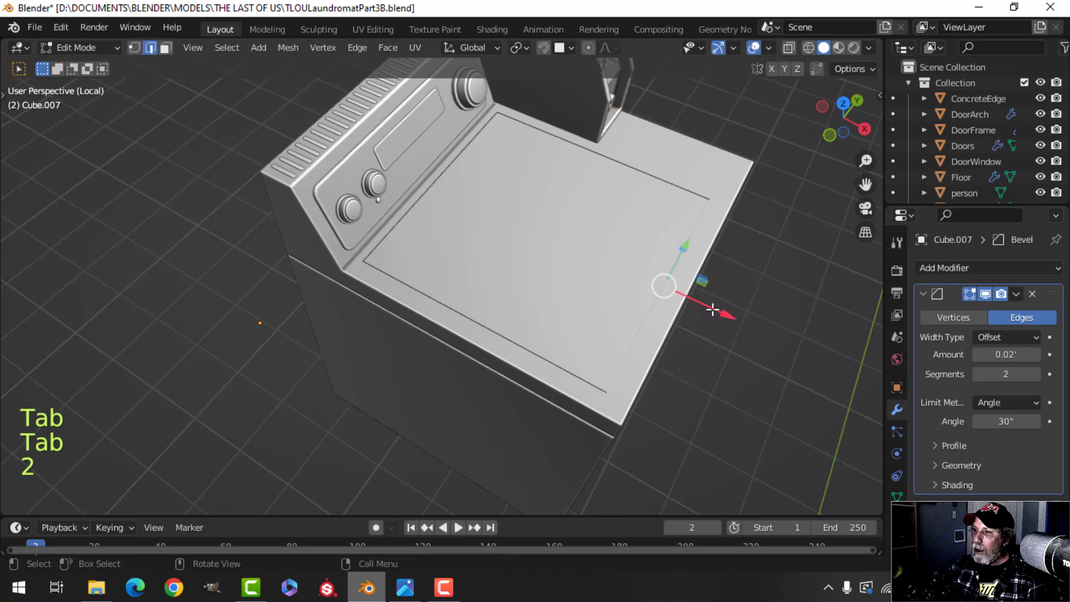
pyautogui.moveTo(713, 309); pyautogui.dragTo(704, 301)
pyautogui.moveTo(703, 301); pyautogui.dragTo(681, 337, button='middle')
# Round the panel's four corners with a vertex bevel about 0.082' wide with 3 segments.
pyautogui.press('a')
pyautogui.moveTo(681, 338); pyautogui.dragTo(667, 268, button='middle')
pyautogui.scroll(2, 658, 331)
pyautogui.moveTo(666, 268); pyautogui.dragTo(624, 272, button='middle')
pyautogui.hotkey('ctrl', 'shift', 'b')
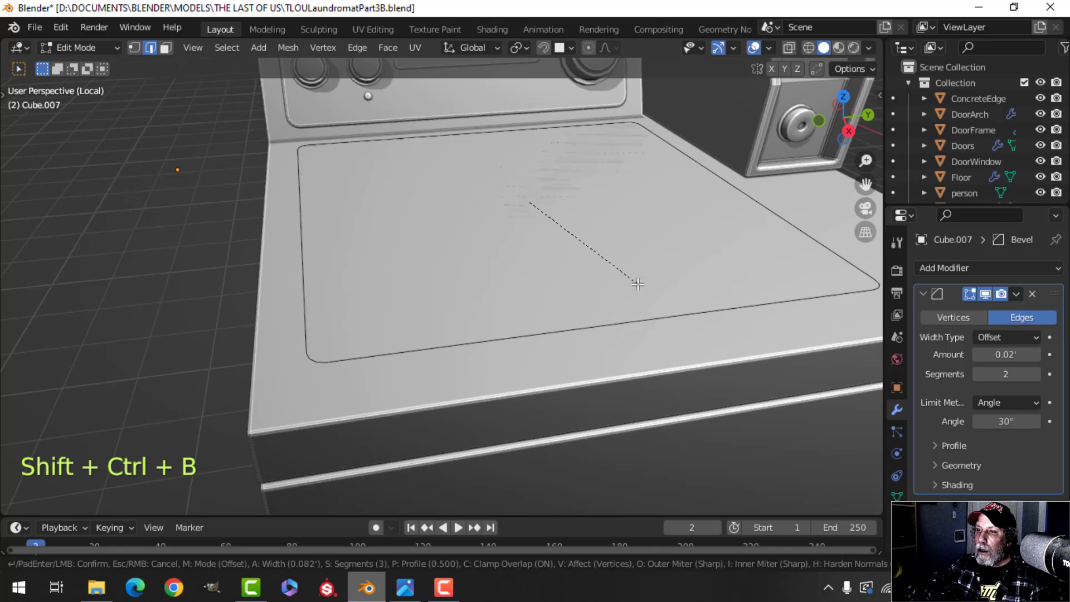
pyautogui.click(636, 284)
# Extrude the rounded panel upward into a thin slab and lift the object along Z clear of the washer top.
pyautogui.press('a')
pyautogui.moveTo(635, 287); pyautogui.dragTo(569, 265, button='middle')
pyautogui.press('e')
pyautogui.click(585, 263)
pyautogui.hotkey('alt', 'a')
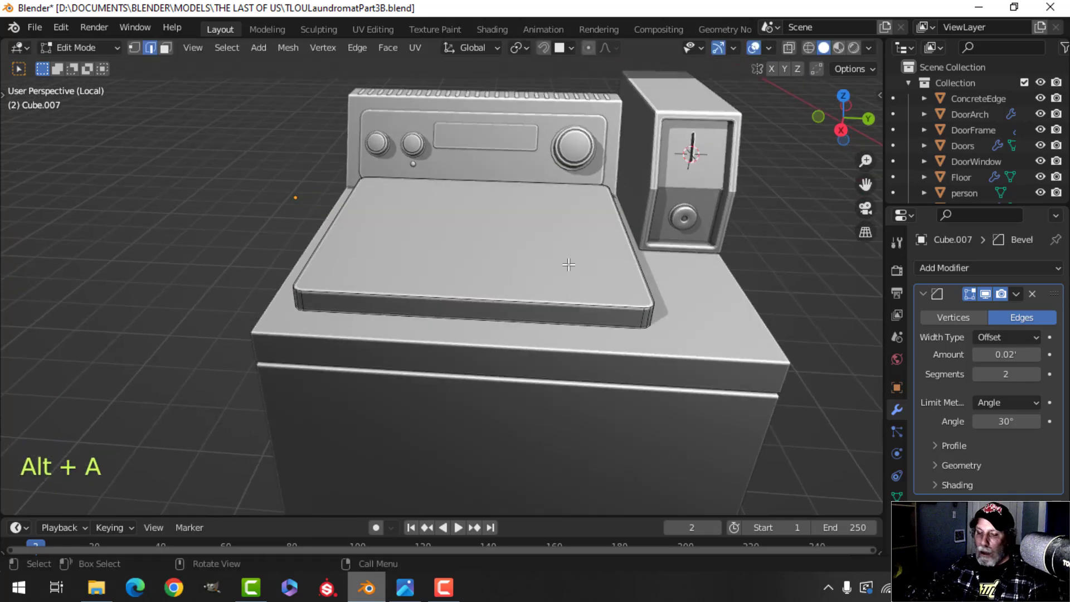
pyautogui.press('Tab')
pyautogui.moveTo(293, 146); pyautogui.dragTo(295, 101)
# Select the slab's top and bottom faces and inset both by about 0.018'.
pyautogui.press('Tab')
pyautogui.click(495, 207)
pyautogui.moveTo(541, 250); pyautogui.dragTo(801, 344, button='middle')
pyautogui.keyDown('shift'); pyautogui.click(526, 172); pyautogui.keyUp('shift')
pyautogui.scroll(3, 621, 304)
pyautogui.press('i')
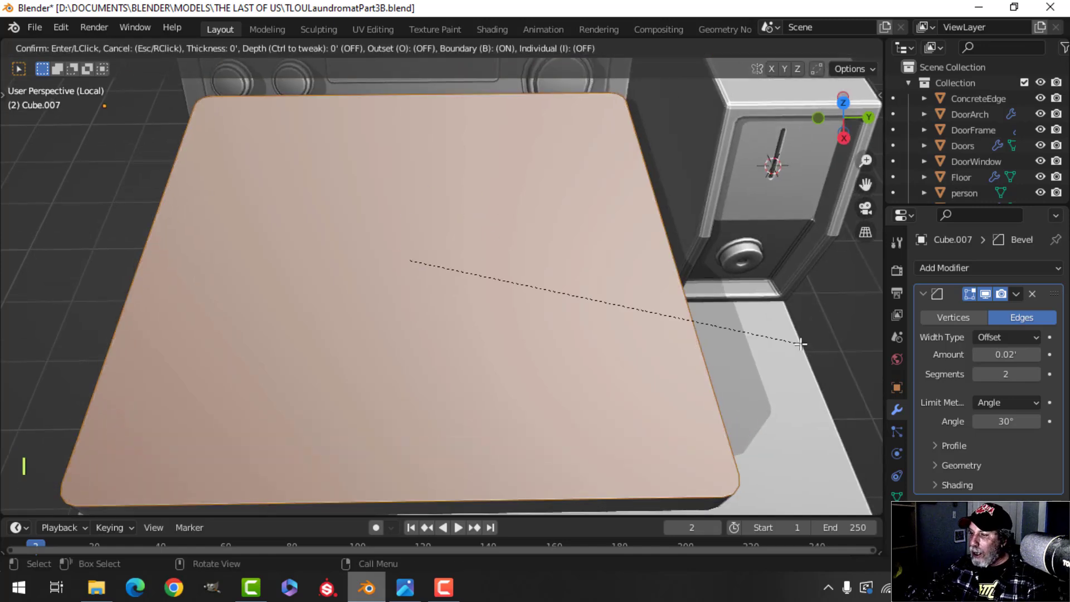
pyautogui.click(768, 345)
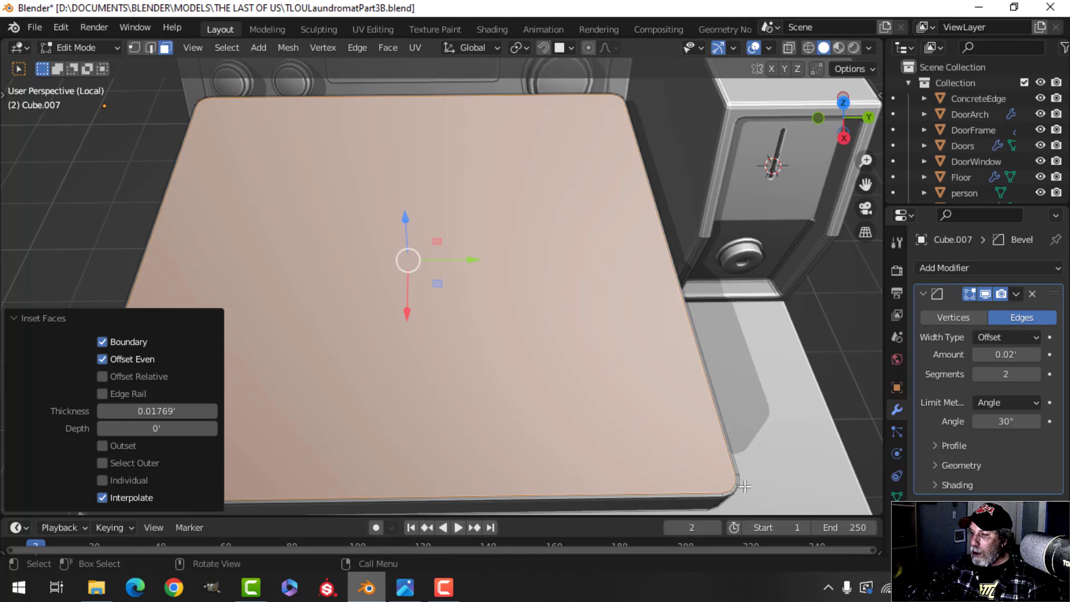
# Bridge the edge loops of the two inset faces to turn the slab into a hollow rim.
pyautogui.hotkey('ctrl', 'e')
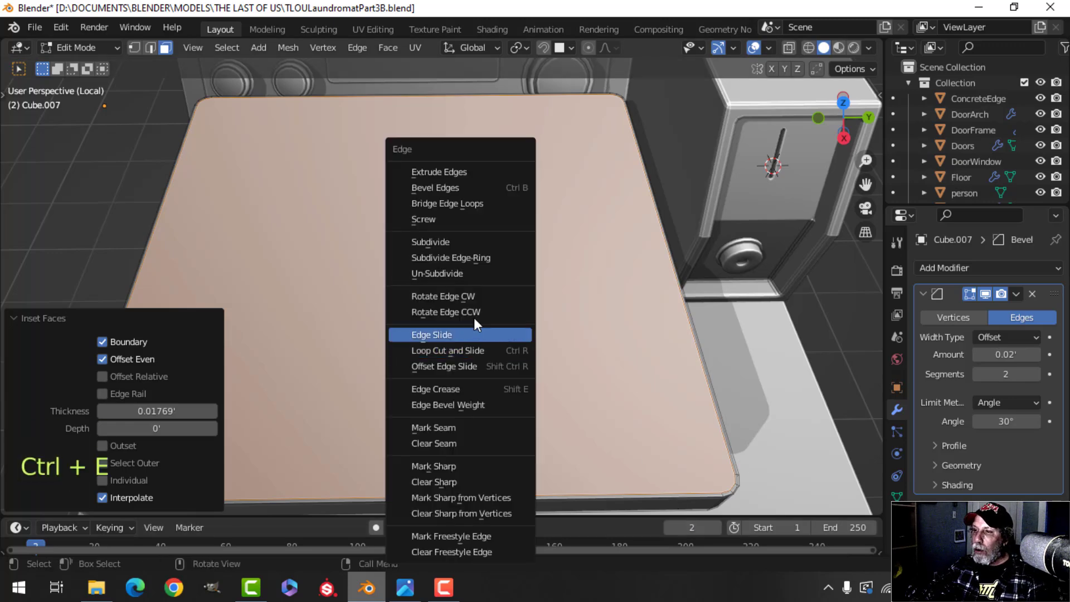
pyautogui.click(457, 203)
pyautogui.hotkey('alt', 'a')
pyautogui.moveTo(647, 366); pyautogui.dragTo(624, 320, button='middle')
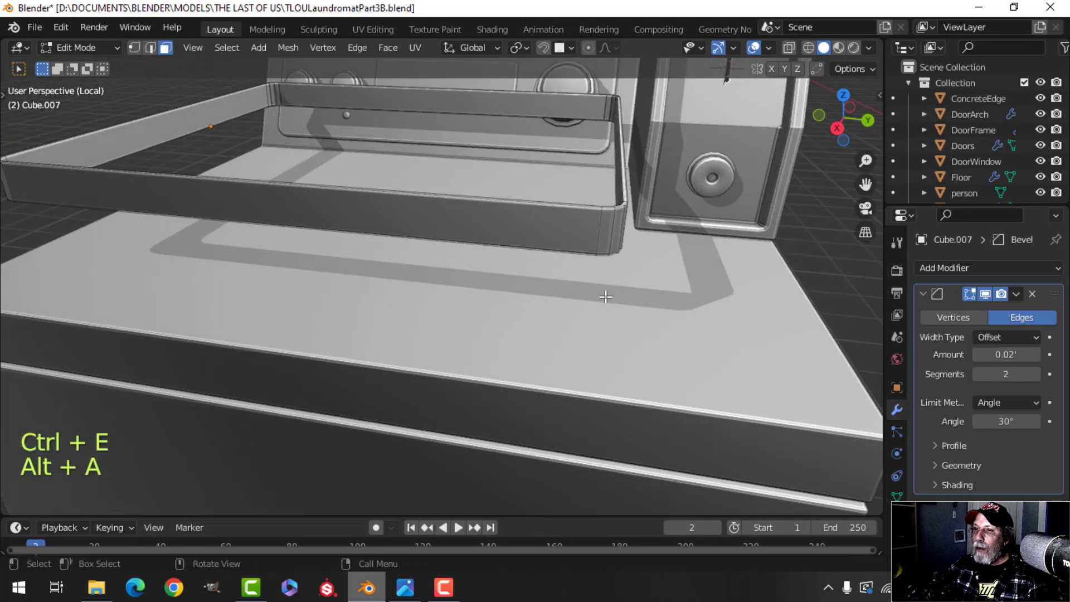
# Select the whole rim mesh and lower it about 0.52' along Z into the washer top.
pyautogui.press('a')
pyautogui.scroll(-2, 502, 325)
pyautogui.keyDown('shift'); pyautogui.moveTo(502, 325); pyautogui.dragTo(529, 348, button='middle'); pyautogui.keyUp('shift')
pyautogui.moveTo(530, 345); pyautogui.dragTo(557, 332, button='middle')
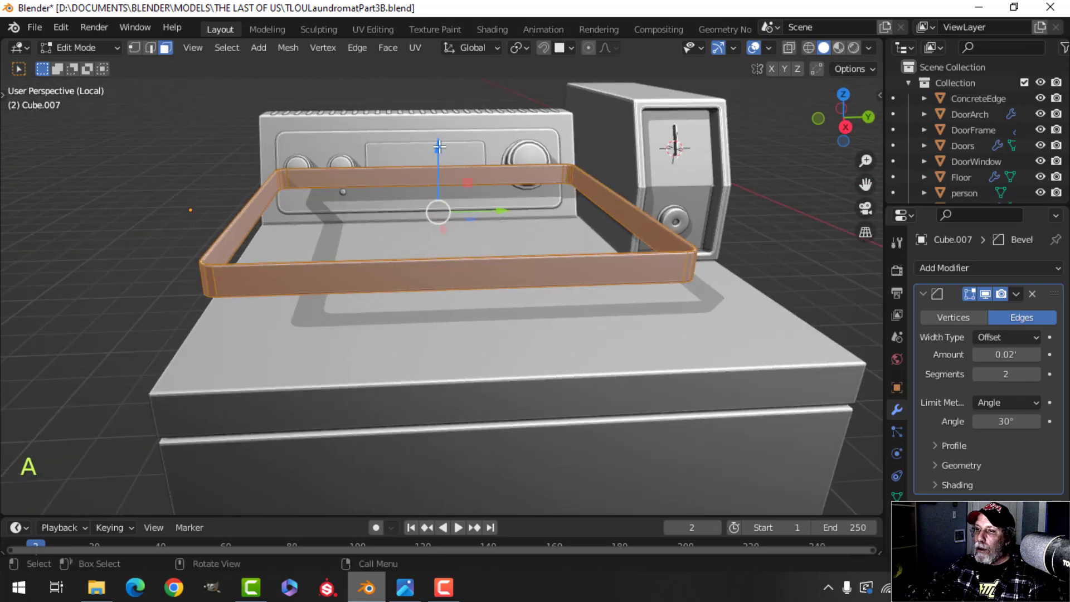
pyautogui.moveTo(439, 146); pyautogui.dragTo(440, 211)
# Recalculate the rim's normals to the outside and return to Object Mode.
pyautogui.hotkey('alt', 'n')
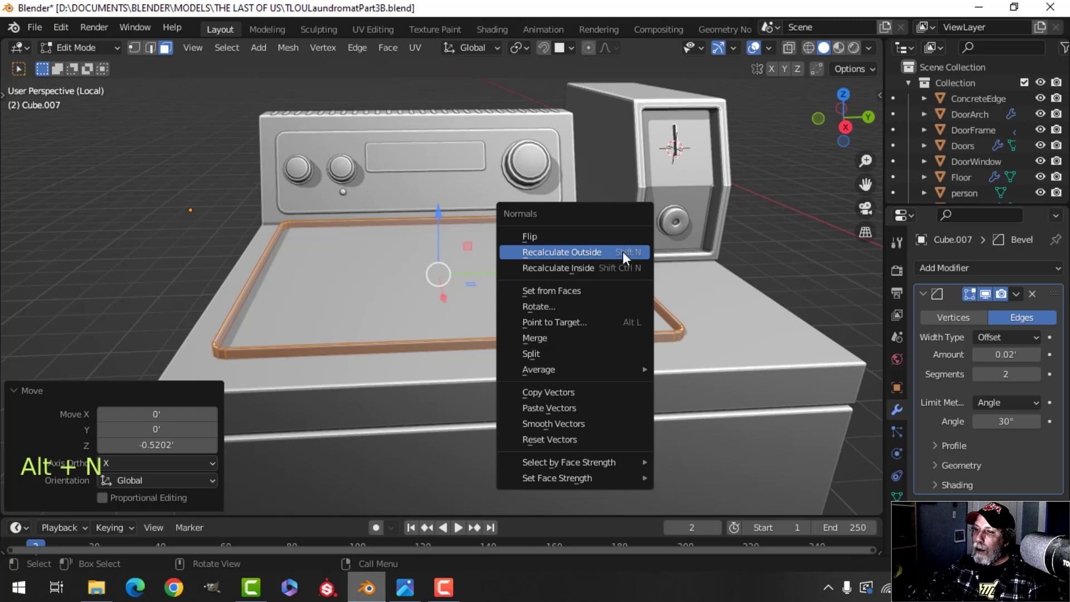
pyautogui.click(623, 252)
pyautogui.press('Tab')
pyautogui.hotkey('alt', 'a')
pyautogui.scroll(3, 605, 327)
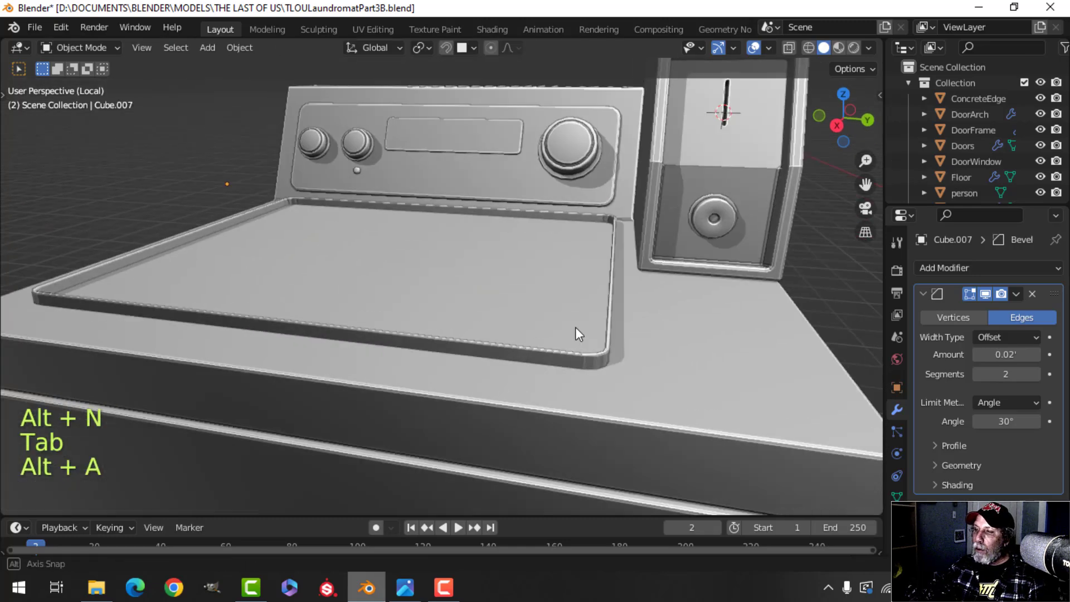
pyautogui.moveTo(576, 328); pyautogui.dragTo(614, 371, button='middle')
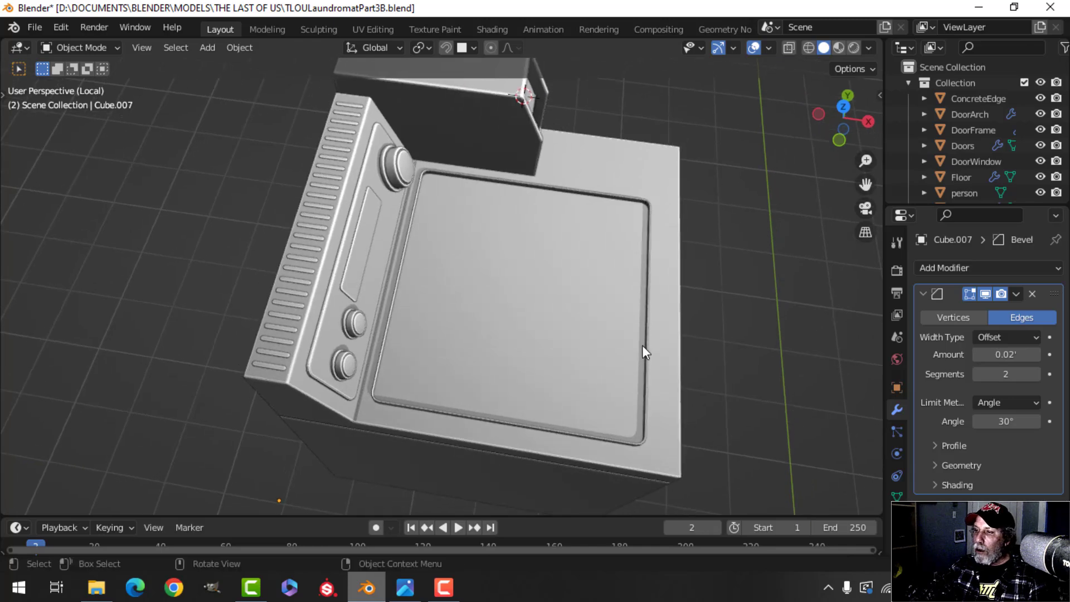
# Shift the whole rim mesh slightly along X toward the washer's front edge.
pyautogui.press('Tab')
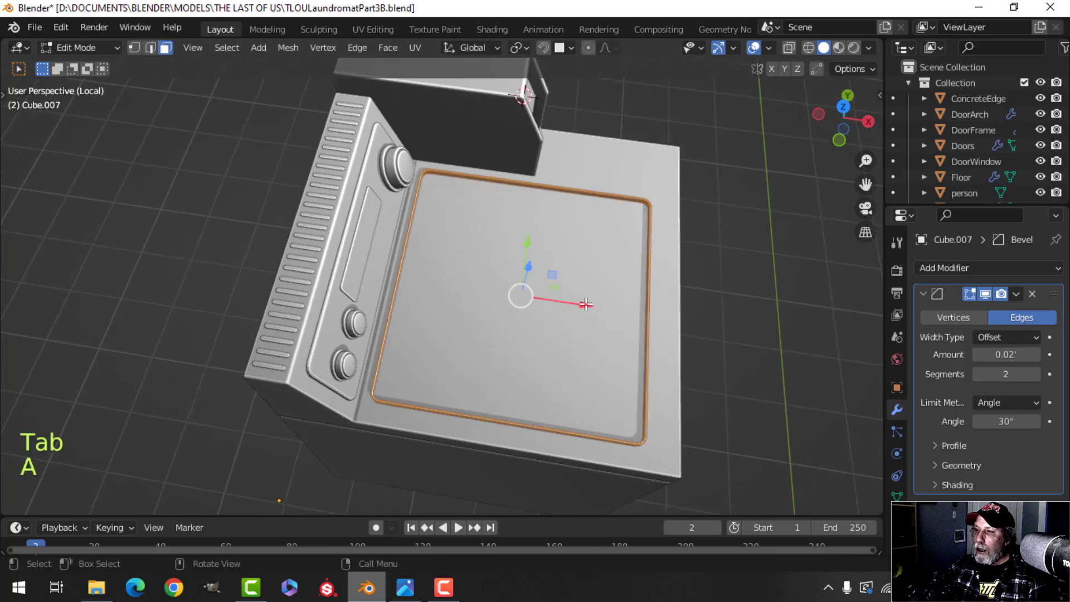
pyautogui.moveTo(585, 304); pyautogui.dragTo(700, 327)
pyautogui.moveTo(700, 327); pyautogui.dragTo(538, 319, button='middle')
pyautogui.press('Tab')
pyautogui.hotkey('alt', 'a')
pyautogui.scroll(3, 396, 253)
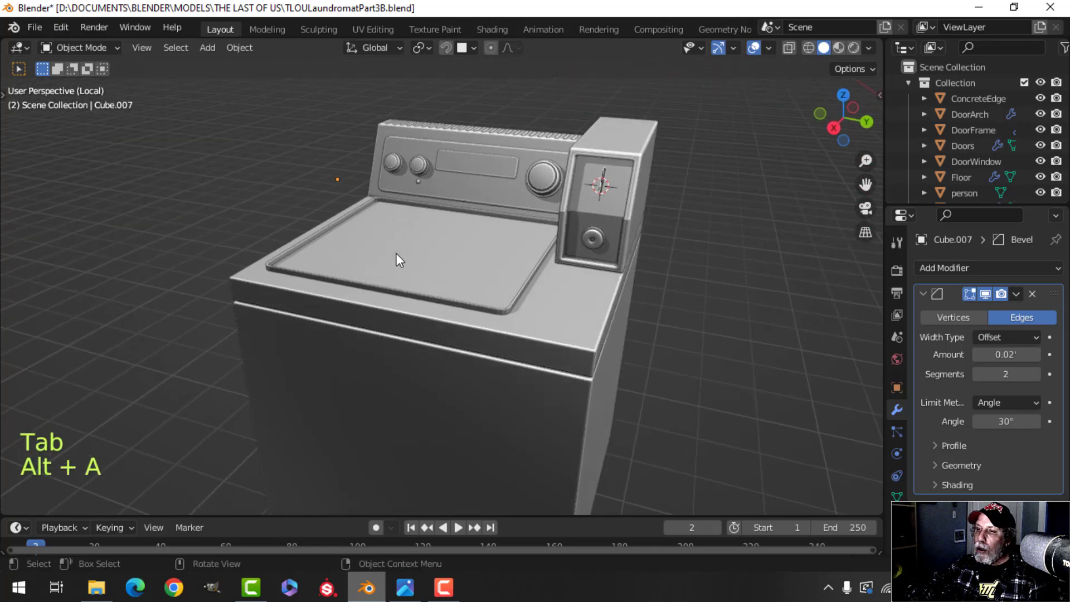
# Add a Boolean modifier set to Difference on the washer body and place it above the Bevel modifier.
pyautogui.moveTo(467, 278); pyautogui.dragTo(538, 315, button='middle')
pyautogui.click(539, 315)
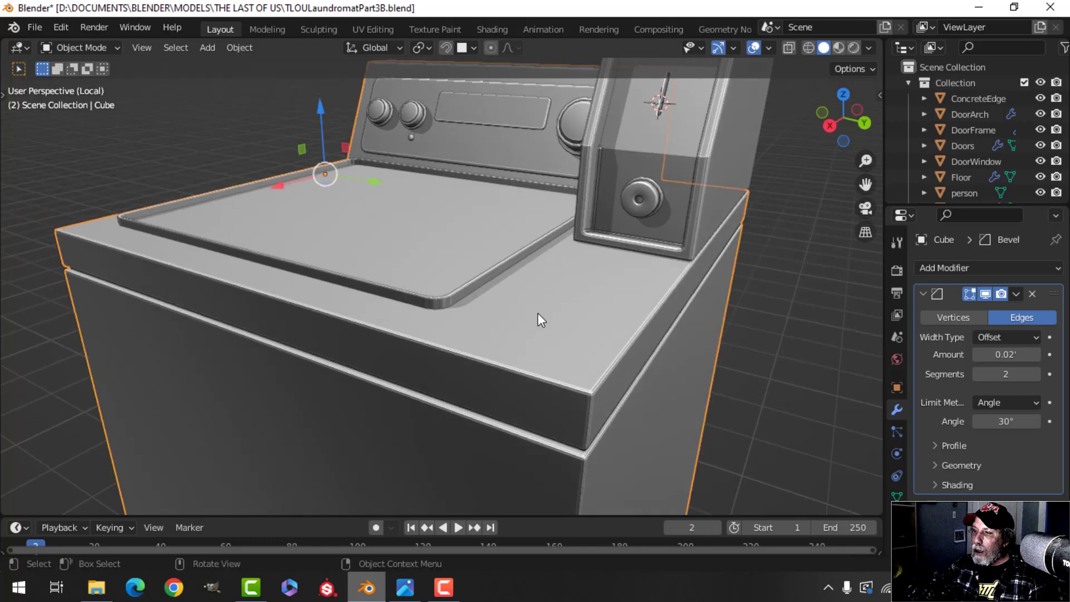
pyautogui.click(922, 293)
pyautogui.click(948, 269)
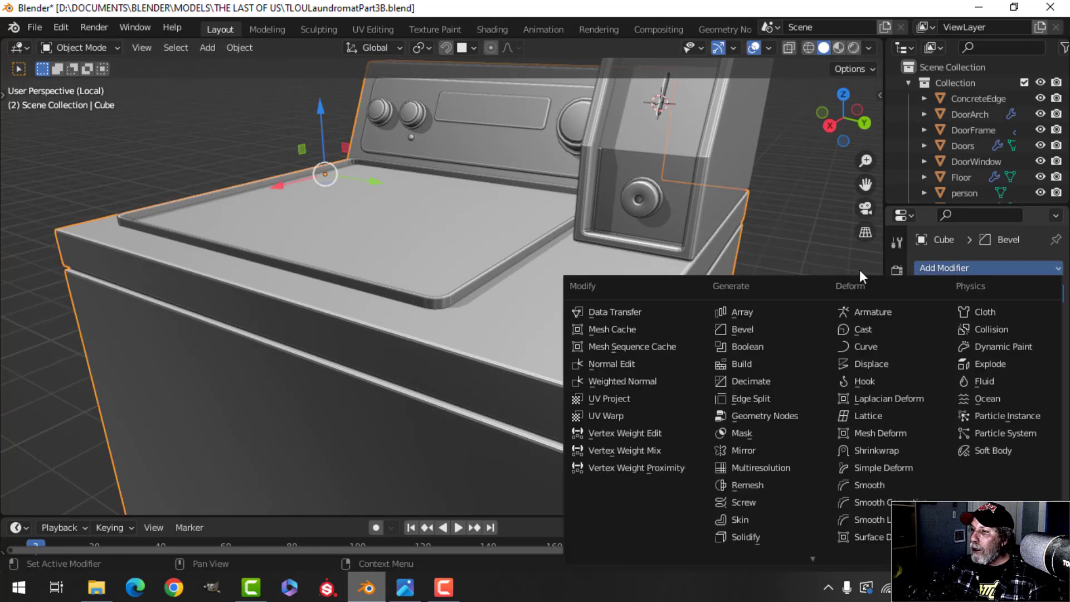
pyautogui.click(776, 347)
pyautogui.moveTo(1054, 315); pyautogui.dragTo(1052, 294)
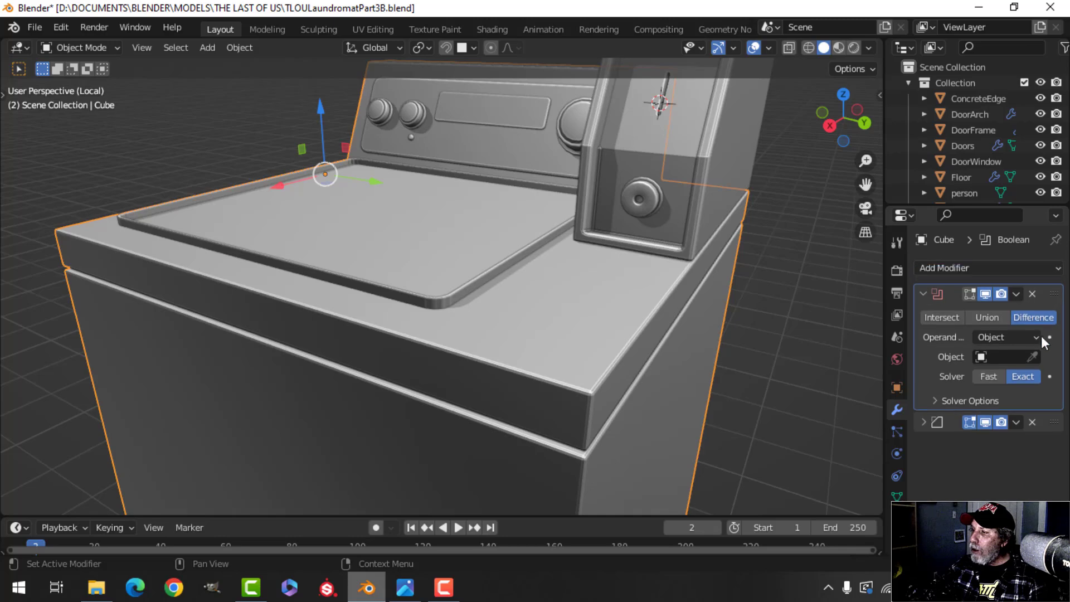
# Try the rim as the cutting object of the washer body's Boolean modifier.
pyautogui.click(488, 272)
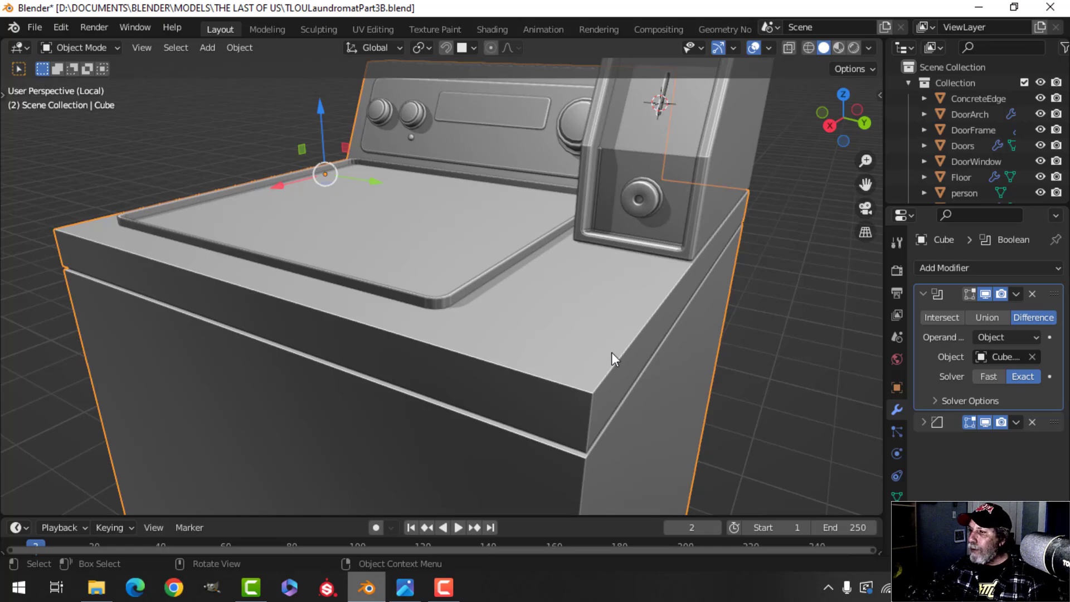
pyautogui.hotkey('ctrl', 'z')
pyautogui.scroll(-5, 597, 339)
pyautogui.hotkey('alt', 'a')
pyautogui.moveTo(504, 328); pyautogui.dragTo(615, 350, button='middle')
pyautogui.scroll(2, 615, 350)
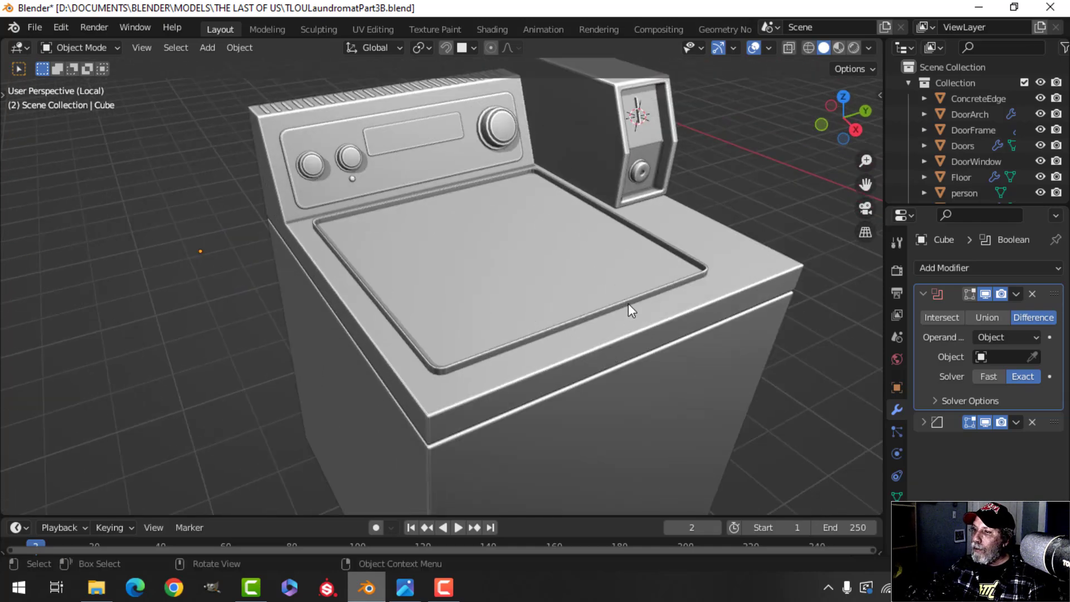
# Check the face orientation of the rim and washer with the viewport overlay.
pyautogui.click(772, 50)
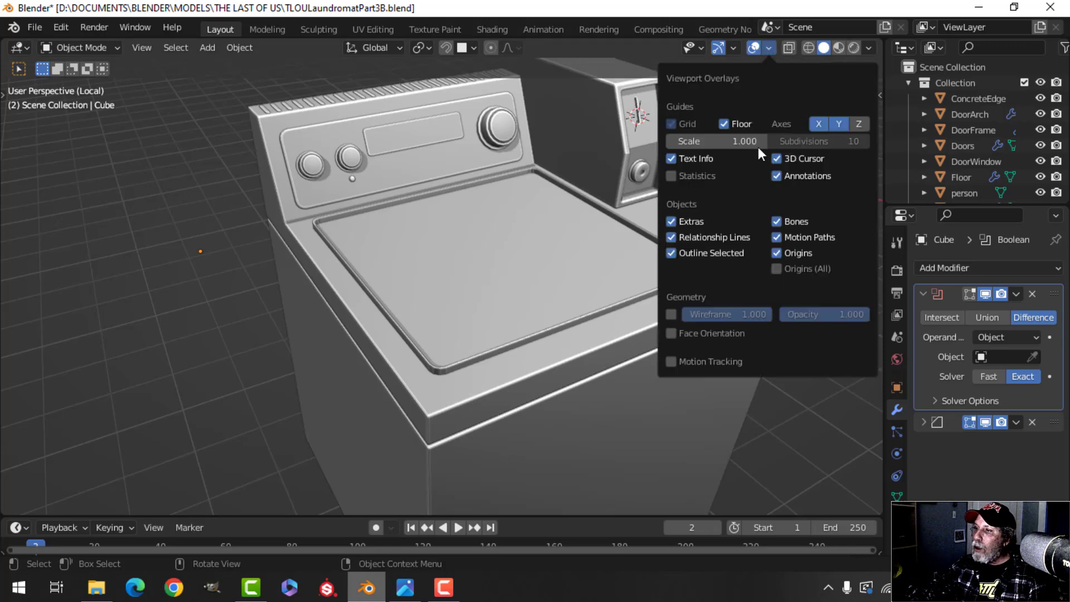
pyautogui.click(716, 330)
pyautogui.click(717, 330)
# Scale the rim mesh taller along Z and remove the rim's Bevel modifier.
pyautogui.keyDown('shift'); pyautogui.moveTo(530, 340); pyautogui.dragTo(669, 312, button='middle'); pyautogui.keyUp('shift')
pyautogui.click(654, 259)
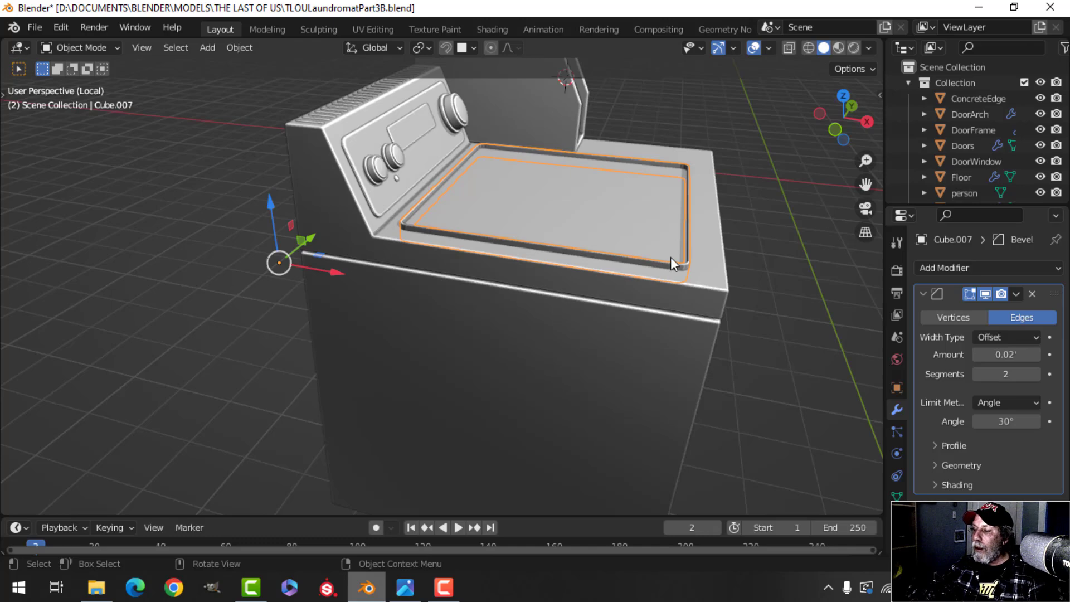
pyautogui.moveTo(680, 251)
pyautogui.mouseDown(button='middle')
pyautogui.moveTo(628, 252)
pyautogui.moveTo(662, 265)
pyautogui.moveTo(622, 266)
pyautogui.moveTo(663, 248)
pyautogui.mouseUp(button='middle')
pyautogui.press('Tab')
pyautogui.press('a')
pyautogui.keyDown('shift'); pyautogui.moveTo(548, 219); pyautogui.dragTo(538, 234, button='middle'); pyautogui.keyUp('shift')
pyautogui.moveTo(539, 234); pyautogui.dragTo(554, 219, button='middle')
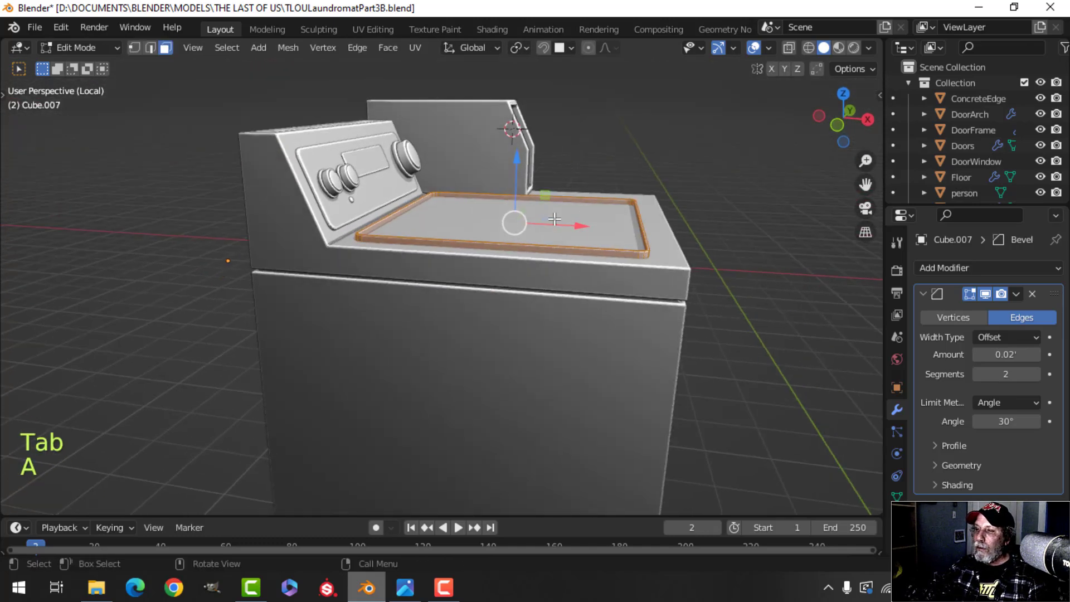
pyautogui.press('s')
pyautogui.press('z')
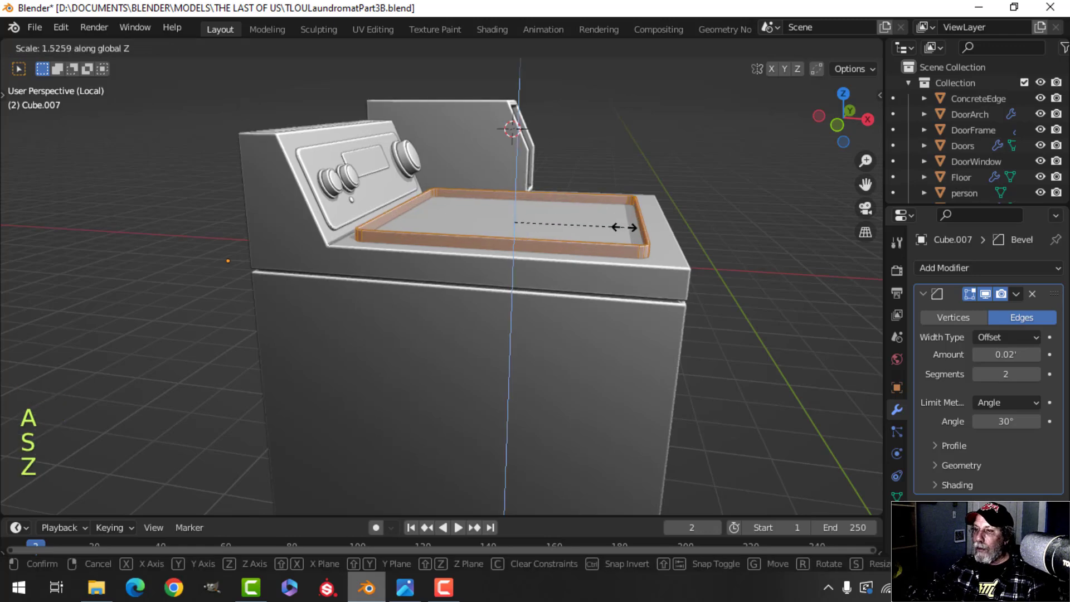
pyautogui.click(670, 238)
pyautogui.press('Tab')
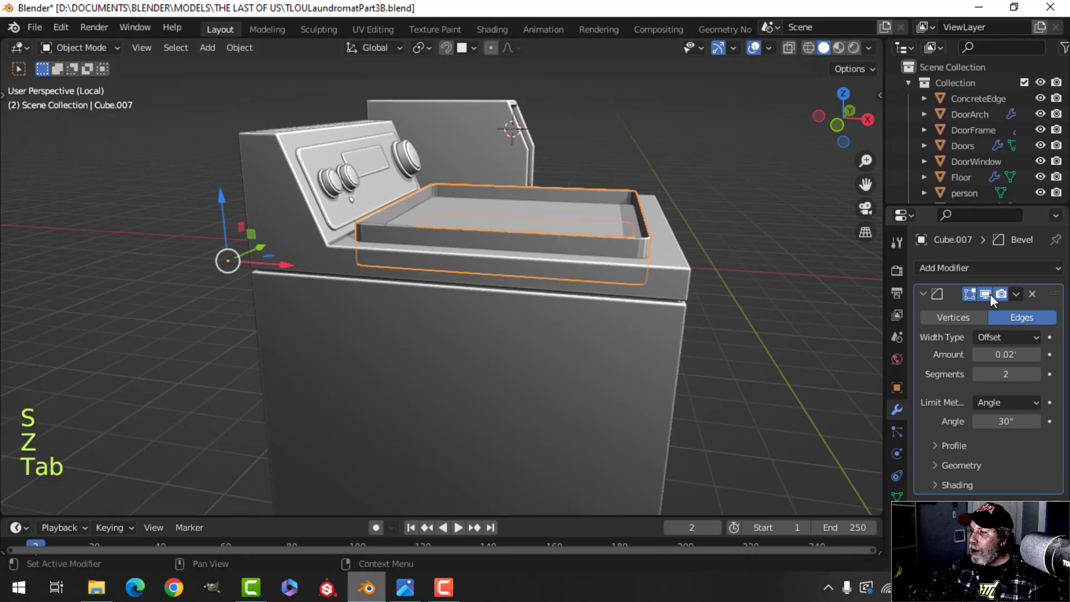
pyautogui.click(1033, 293)
# Try cutting the washer body with the taller rim as the Boolean object.
pyautogui.moveTo(781, 296); pyautogui.dragTo(647, 285, button='middle')
pyautogui.hotkey('alt', 'a')
pyautogui.click(691, 286)
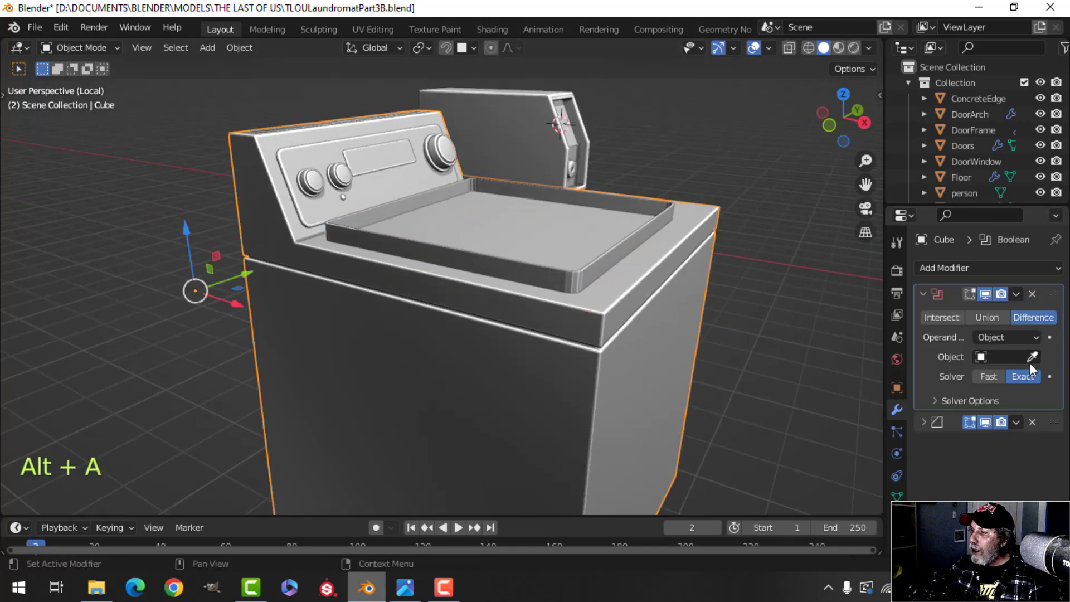
pyautogui.click(609, 259)
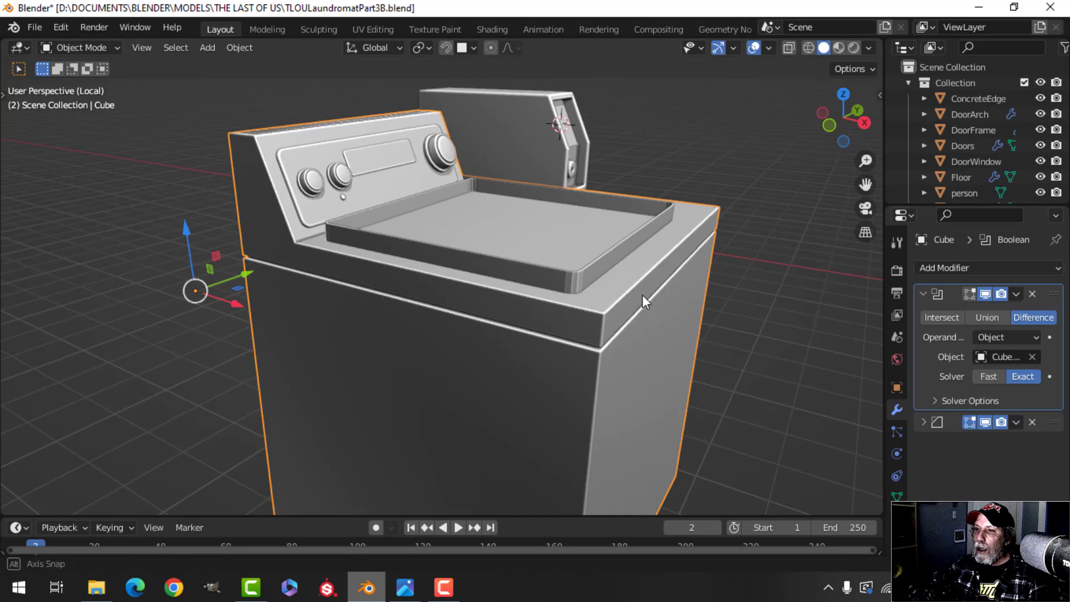
pyautogui.moveTo(642, 295); pyautogui.dragTo(549, 298, button='middle')
pyautogui.scroll(3, 473, 295)
pyautogui.hotkey('ctrl', 'z')
# Scale the whole rim mesh by about 2.077 along Z.
pyautogui.click(564, 337)
pyautogui.press('Tab')
pyautogui.press('a')
pyautogui.press('s')
pyautogui.press('z')
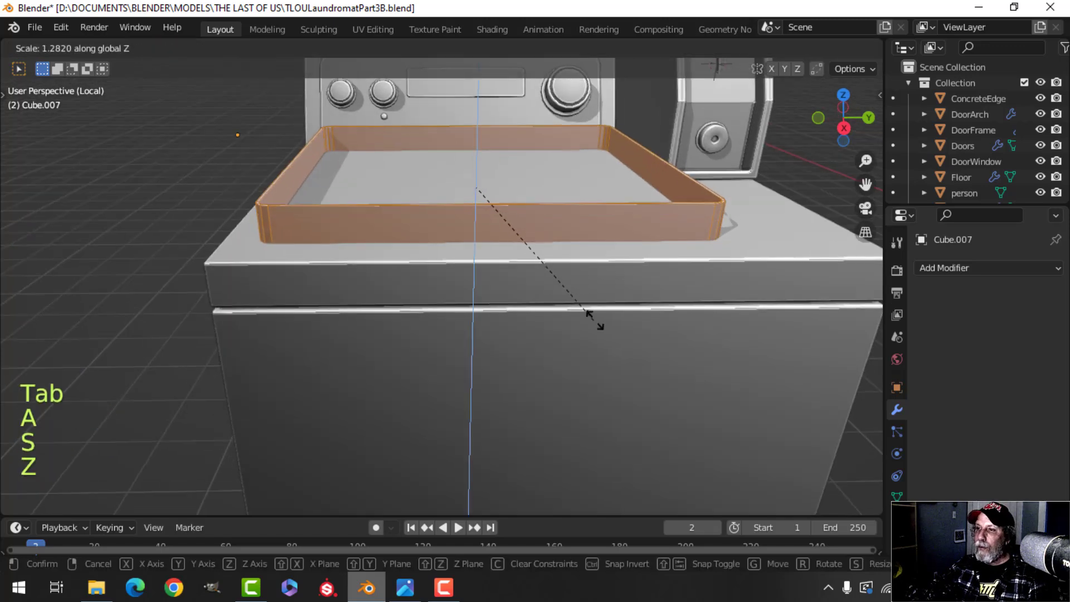
pyautogui.click(685, 363)
# Move the rim mesh down along Z so it sits deeper in the washer top.
pyautogui.press('g')
pyautogui.press('z')
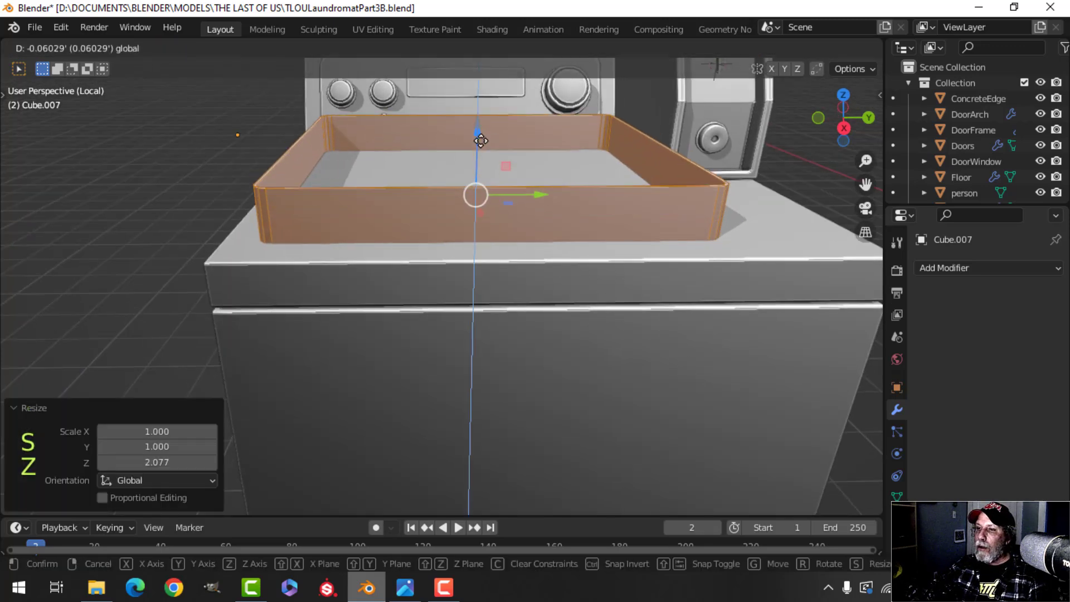
pyautogui.click(714, 290)
pyautogui.press('Tab')
# Try the deepened rim as the difference object in the washer body's Boolean modifier.
pyautogui.click(715, 288)
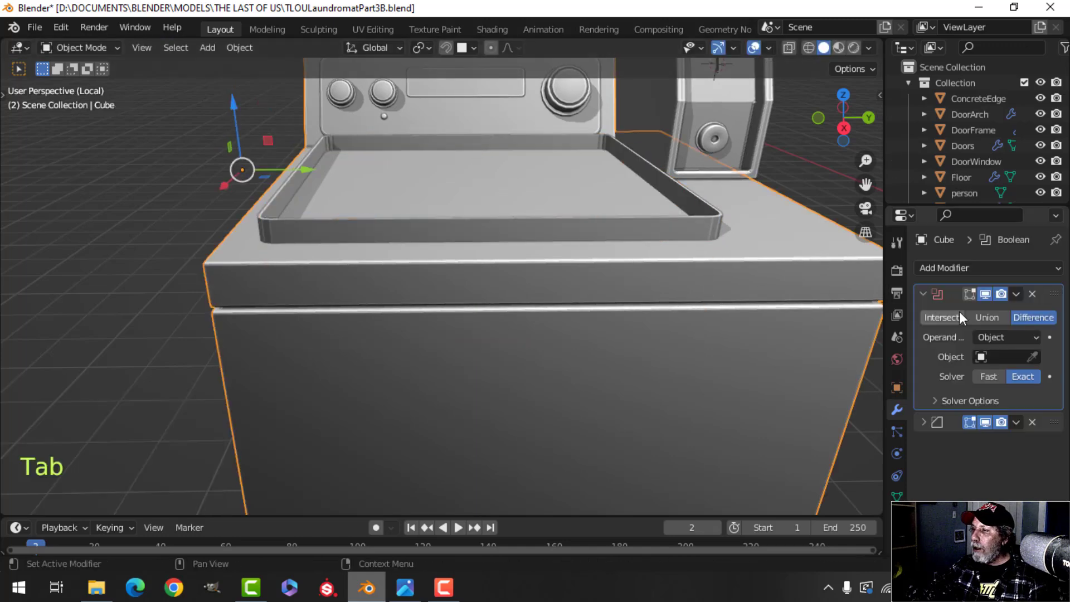
pyautogui.click(700, 226)
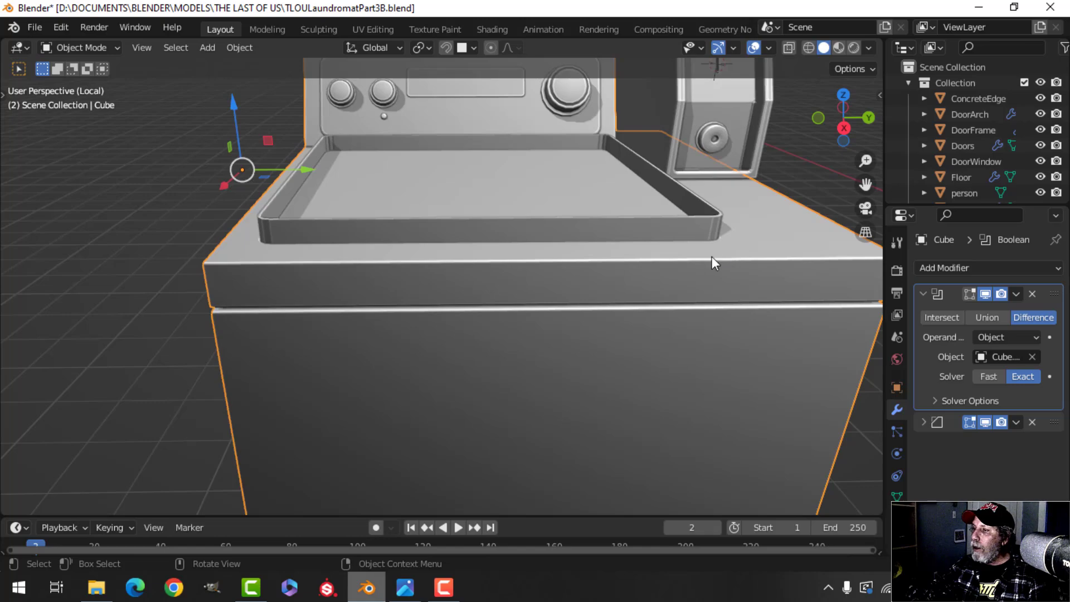
pyautogui.moveTo(712, 257); pyautogui.dragTo(583, 265, button='middle')
pyautogui.scroll(-3, 575, 264)
pyautogui.moveTo(513, 275); pyautogui.dragTo(450, 280, button='middle')
# Hide the rim and inspect the groove around the lid on the washer top.
pyautogui.click(597, 253)
pyautogui.press('h')
pyautogui.scroll(3, 450, 280)
pyautogui.scroll(2, 526, 274)
pyautogui.keyDown('shift'); pyautogui.moveTo(522, 304); pyautogui.dragTo(587, 282, button='middle'); pyautogui.keyUp('shift')
pyautogui.scroll(3, 527, 276)
pyautogui.scroll(-6, 527, 241)
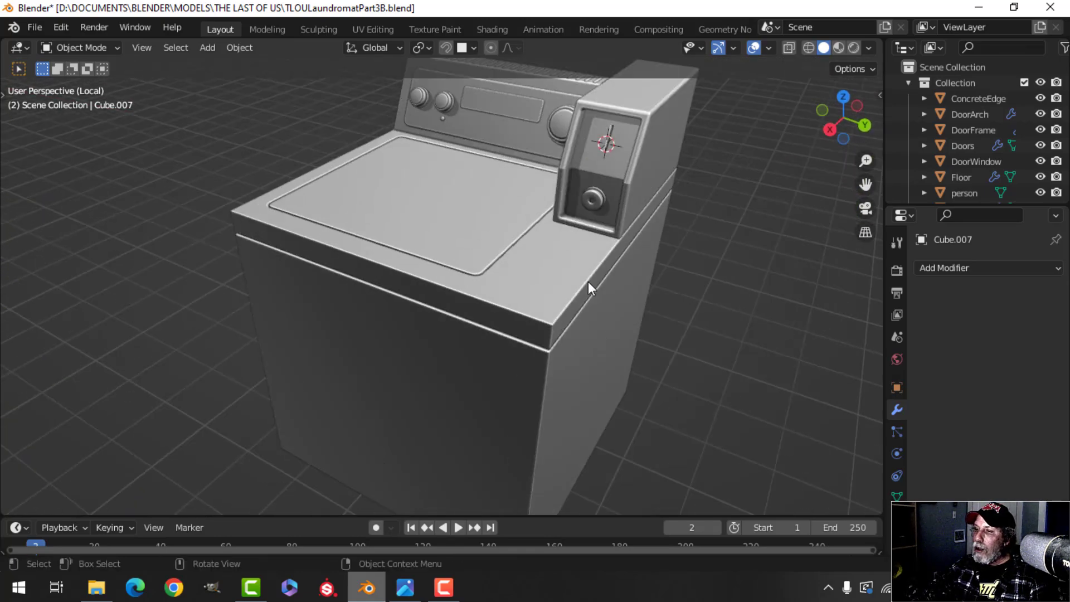
# Undo the rim's hiding and the Boolean object assignment.
pyautogui.hotkey('ctrl', 'z')
pyautogui.hotkey('ctrl', 'z')
pyautogui.hotkey('ctrl', 'z')
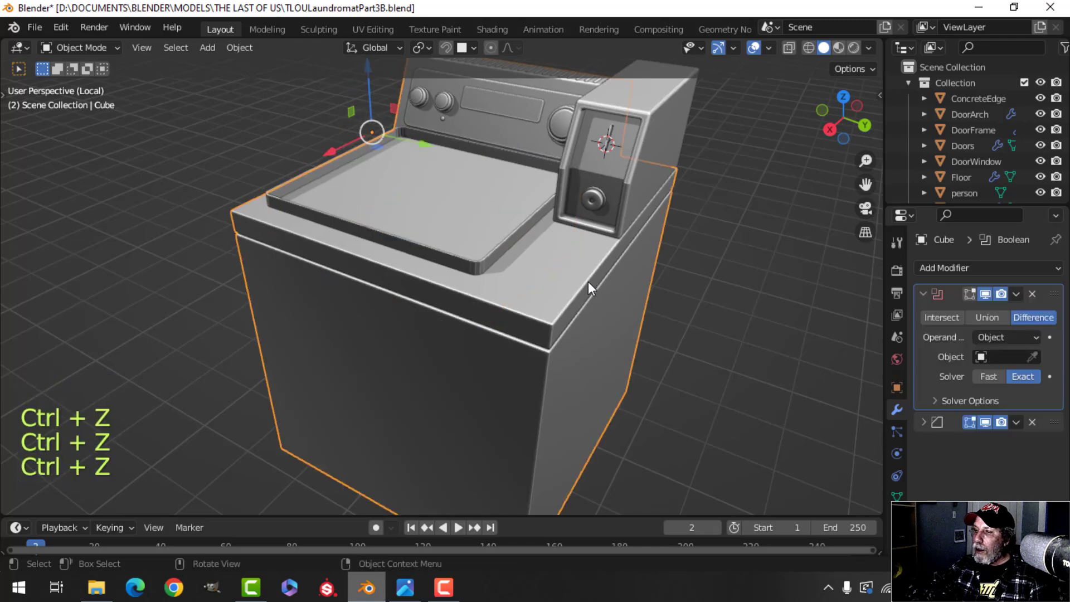
# Examine the washer body's Bevel modifier settings and the rim's fit in the washer top.
pyautogui.scroll(2, 588, 285)
pyautogui.scroll(3, 606, 301)
pyautogui.hotkey('alt', 'a')
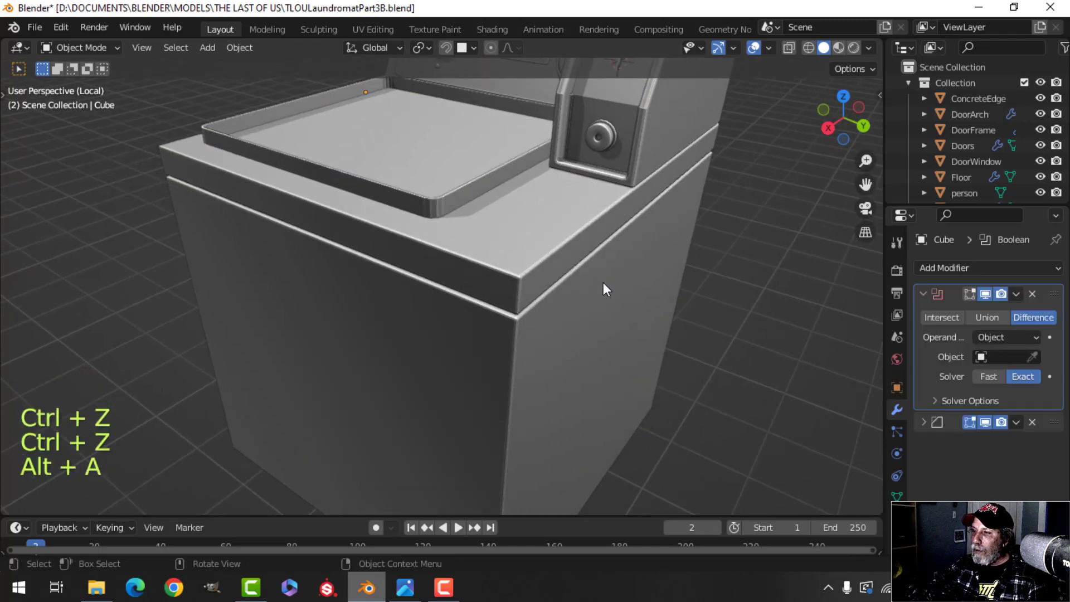
pyautogui.moveTo(603, 282); pyautogui.dragTo(608, 285, button='middle')
pyautogui.click(607, 259)
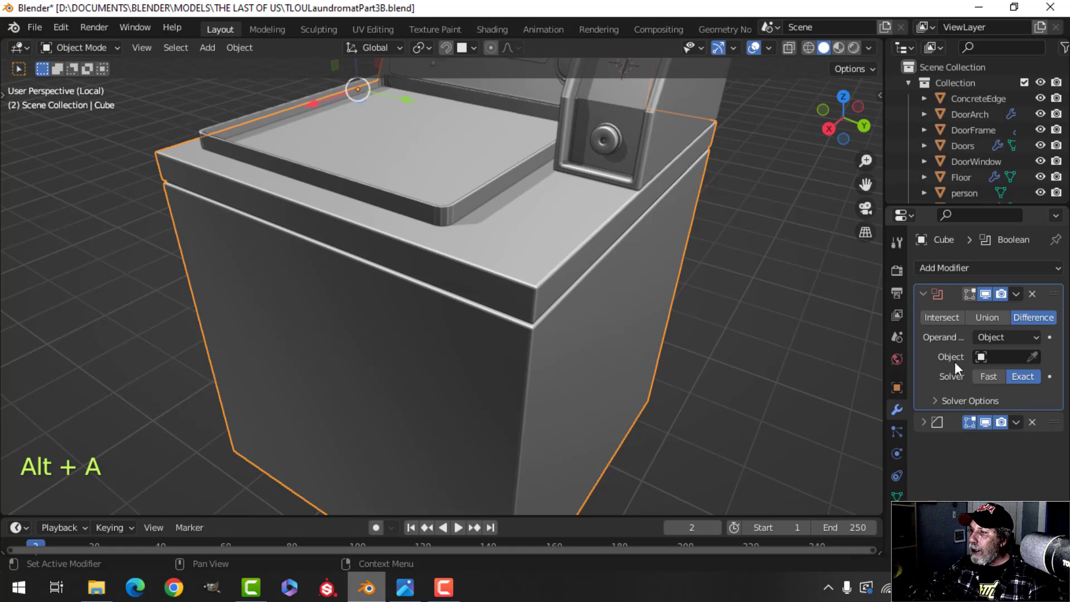
pyautogui.click(927, 421)
pyautogui.scroll(-3, 956, 444)
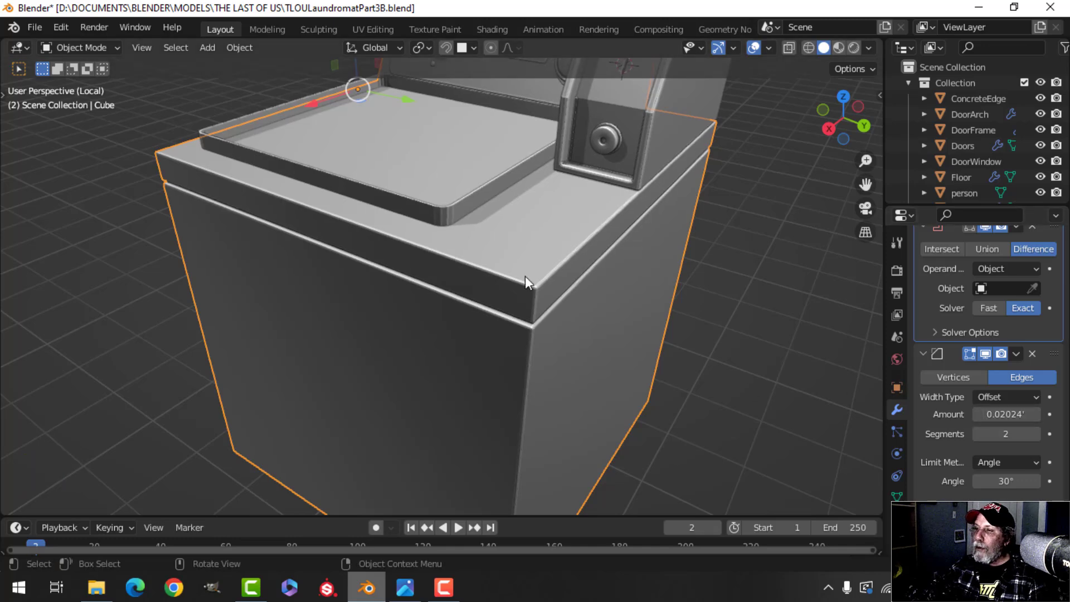
pyautogui.scroll(-4, 525, 276)
pyautogui.moveTo(591, 280); pyautogui.dragTo(624, 275, button='middle')
pyautogui.hotkey('alt', 'a')
pyautogui.scroll(6, 546, 292)
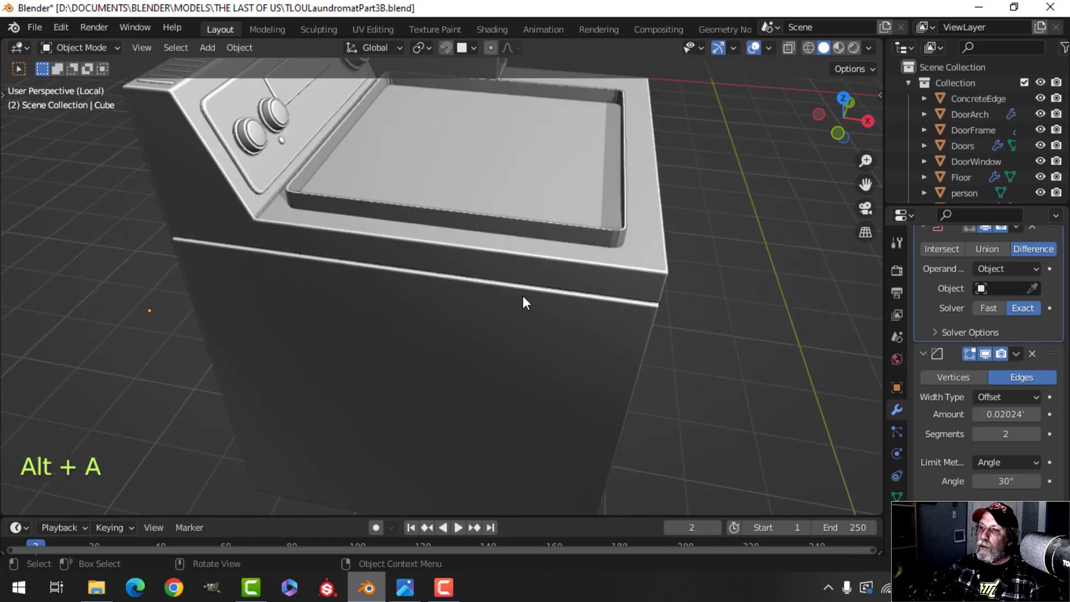
pyautogui.moveTo(523, 302); pyautogui.dragTo(487, 256, button='middle')
# Set the rim as the washer body's Boolean difference object and apply the modifier to cut the lid groove.
pyautogui.click(509, 253)
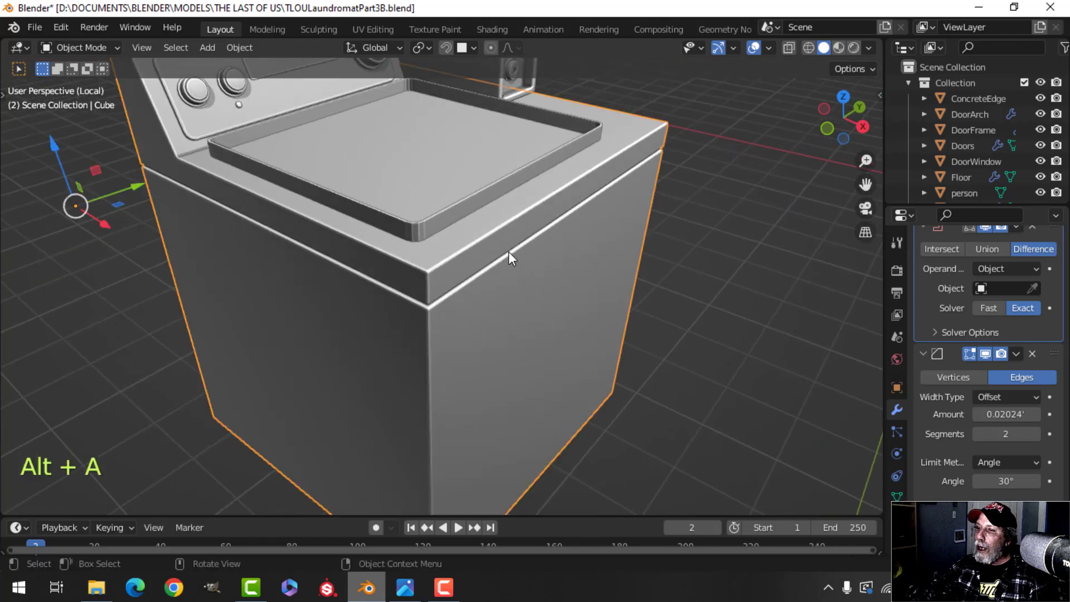
pyautogui.click(927, 349)
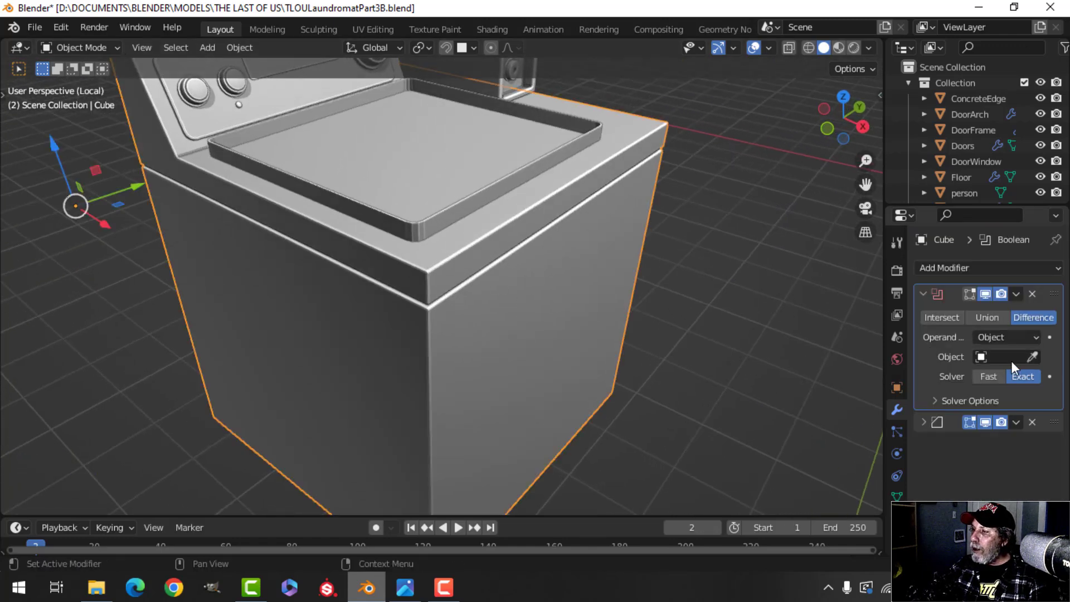
pyautogui.click(1033, 356)
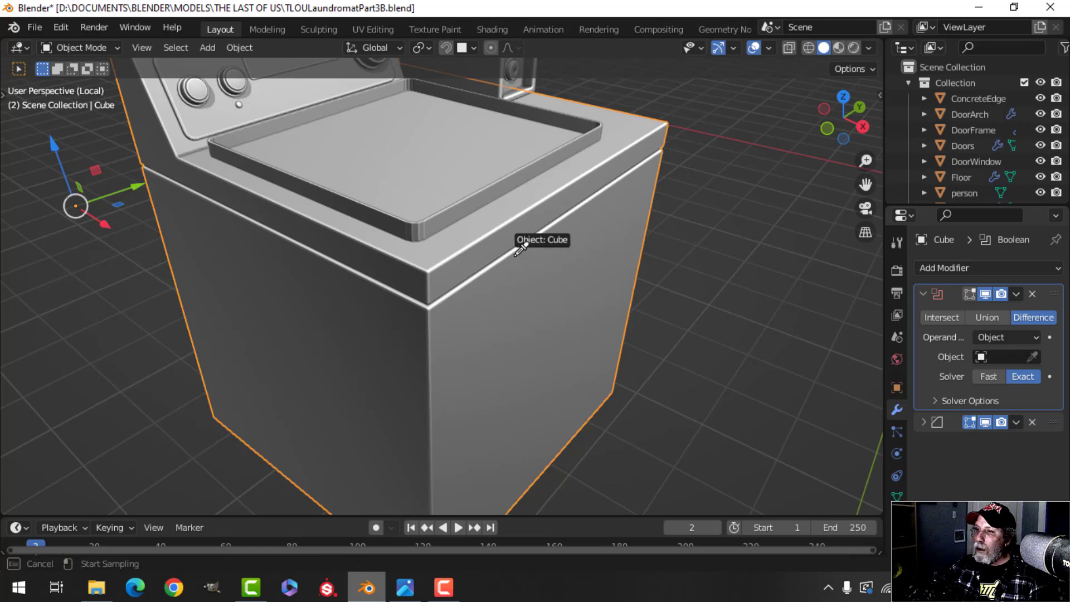
pyautogui.click(462, 206)
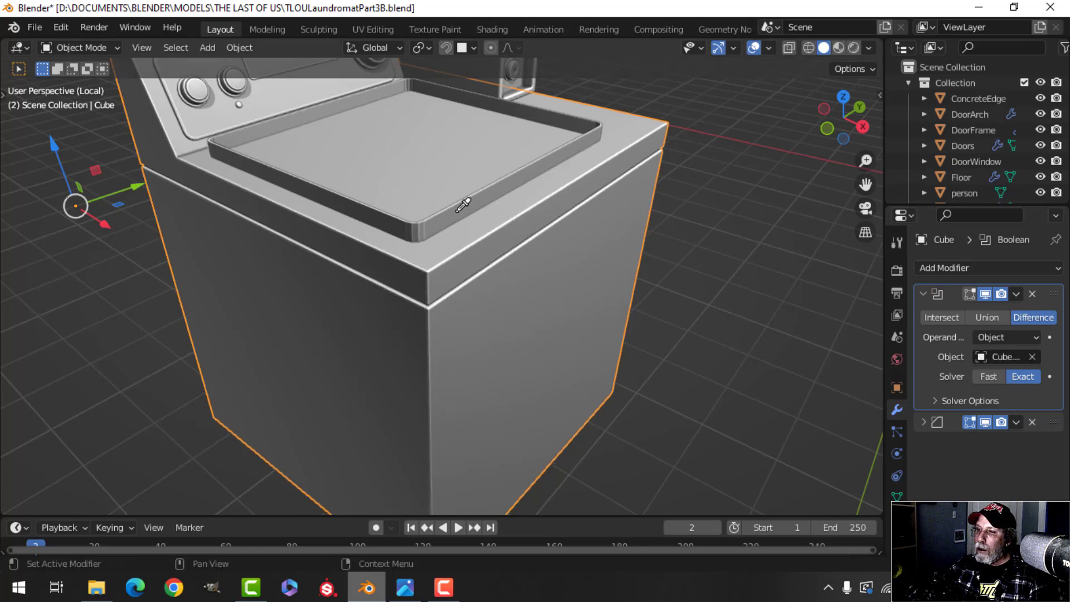
pyautogui.click(1016, 293)
pyautogui.click(933, 311)
# Delete the rim cutter object from the washer top.
pyautogui.press('x')
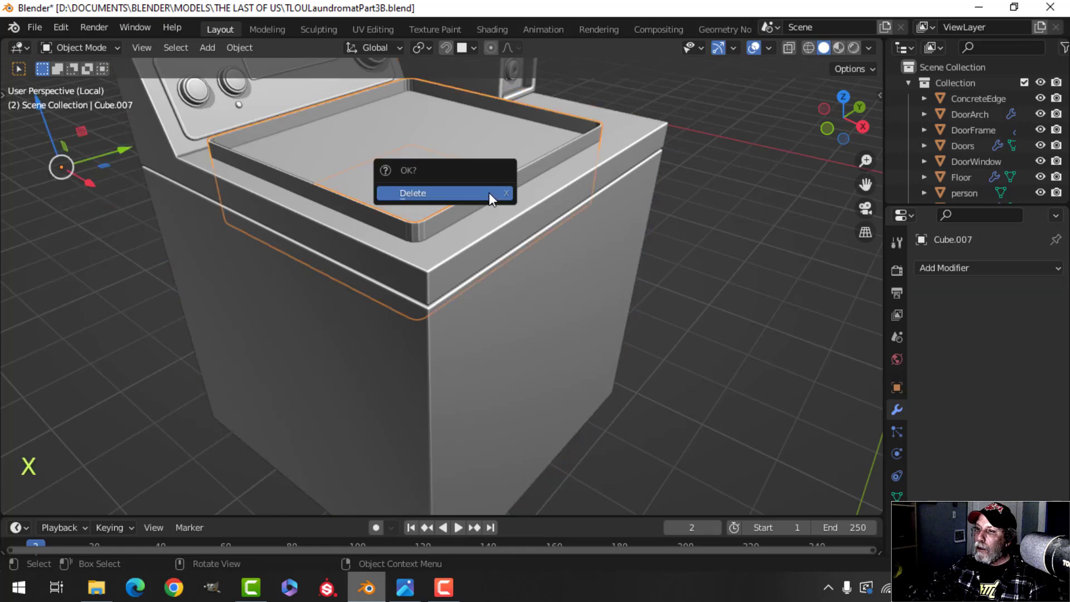
pyautogui.click(491, 192)
pyautogui.moveTo(590, 215); pyautogui.dragTo(505, 346, button='middle')
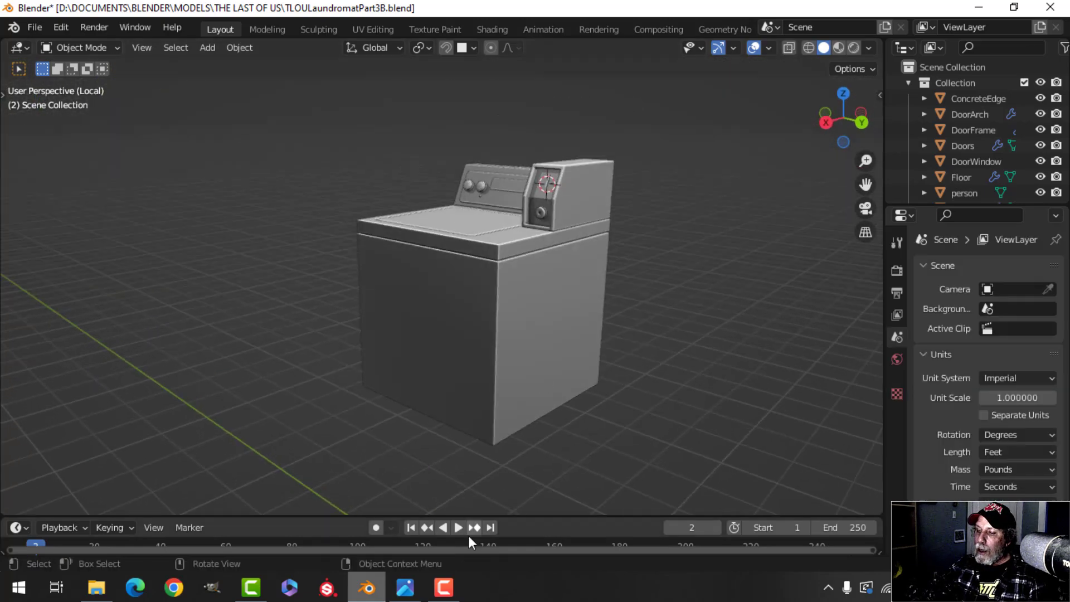
# Switch to the reference photo TLOU_laundry.jpg and examine the washer tops and coin boxes up close.
pyautogui.click(416, 589)
pyautogui.scroll(1, 448, 427)
pyautogui.scroll(-4, 483, 440)
pyautogui.moveTo(746, 481); pyautogui.dragTo(613, 260)
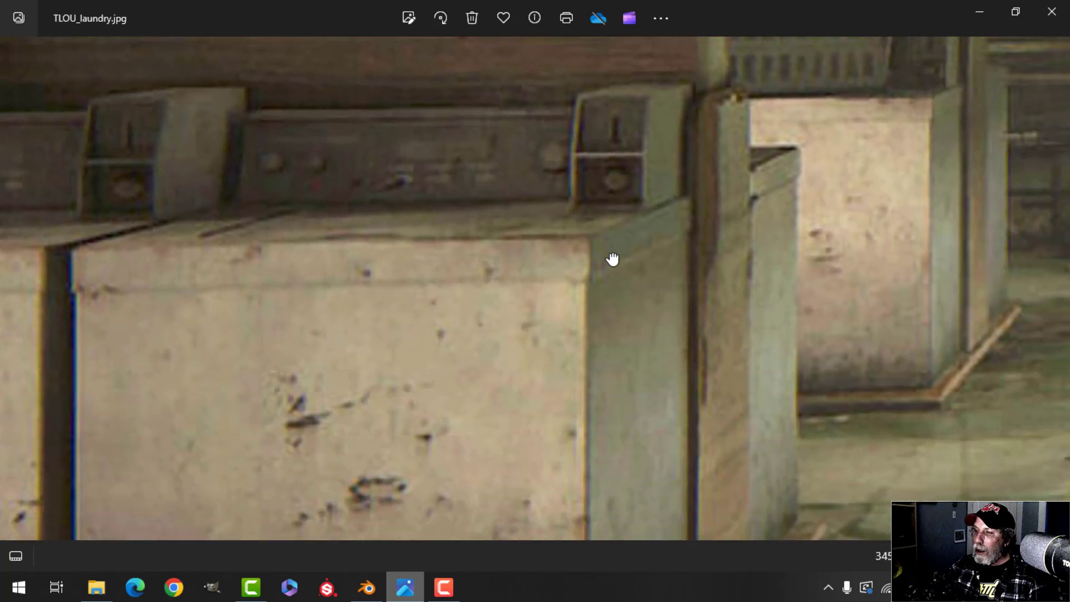
# Examine the washers' fronts, side panels and corner edges in the reference photo.
pyautogui.scroll(-3, 542, 404)
pyautogui.moveTo(543, 404); pyautogui.dragTo(729, 306)
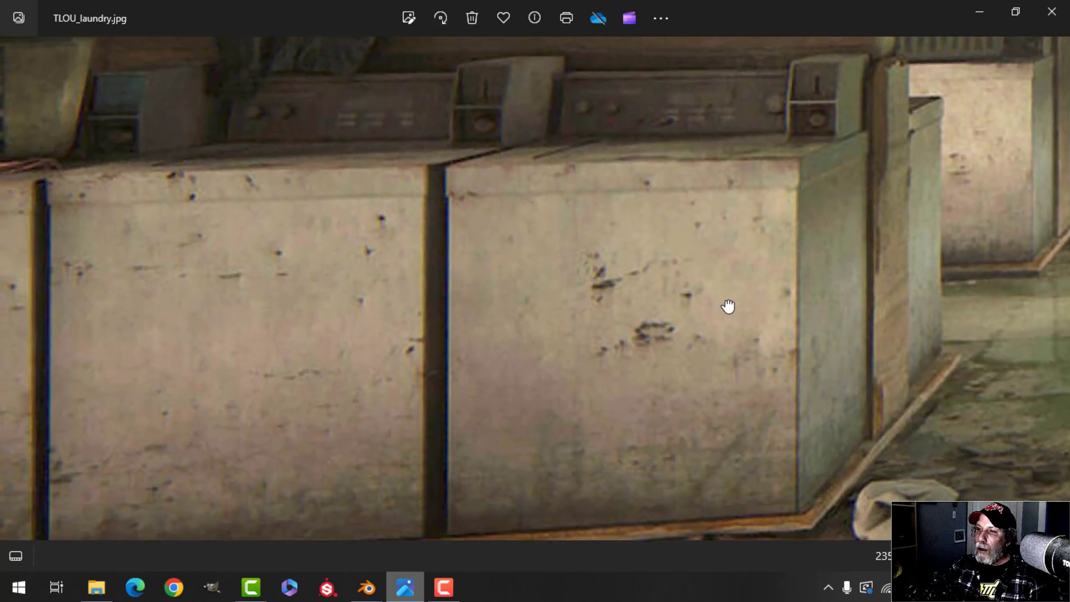
pyautogui.scroll(1, 474, 277)
pyautogui.scroll(-2, 537, 282)
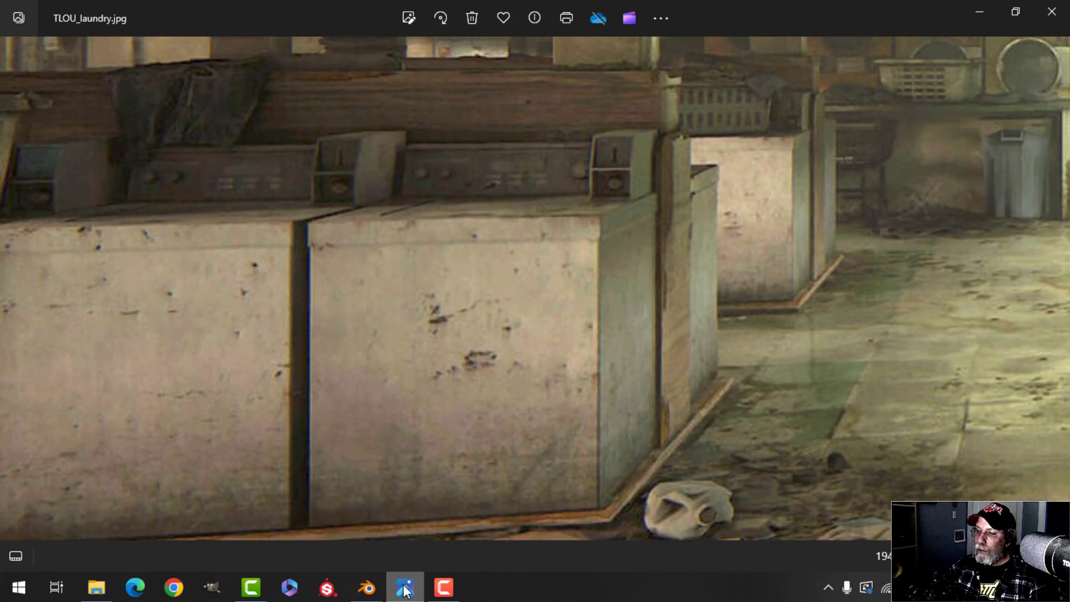
# Switch to Blender and open the washer body for edge editing with nothing selected.
pyautogui.click(368, 589)
pyautogui.moveTo(550, 325); pyautogui.dragTo(535, 382, button='middle')
pyautogui.scroll(3, 534, 340)
pyautogui.moveTo(535, 382); pyautogui.dragTo(516, 339, button='middle')
pyautogui.scroll(2, 552, 413)
pyautogui.scroll(-3, 549, 416)
pyautogui.scroll(2, 503, 385)
pyautogui.click(523, 340)
pyautogui.press('Tab')
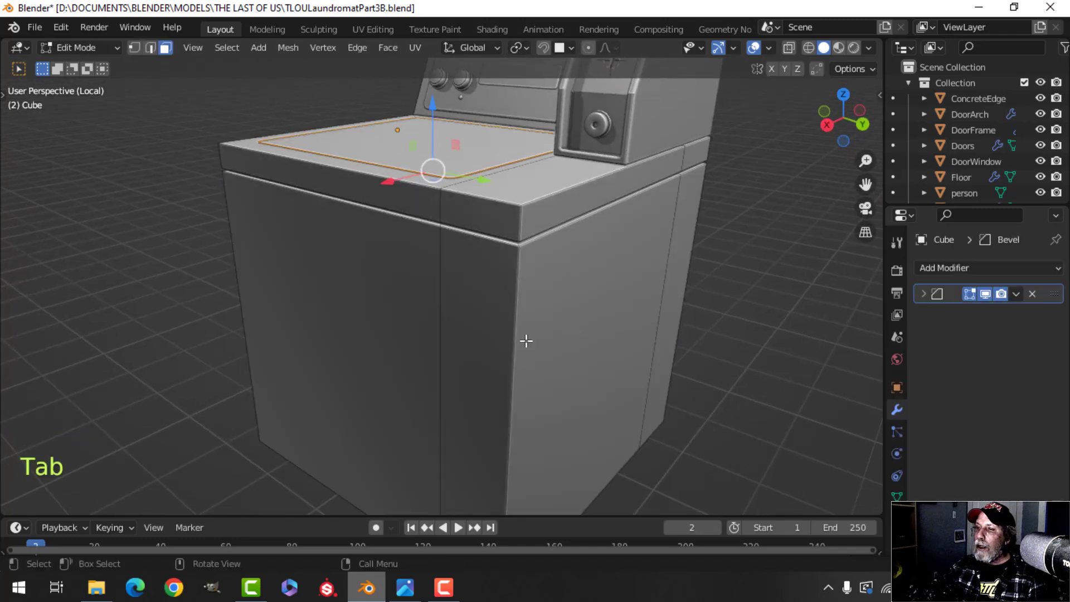
pyautogui.press('2')
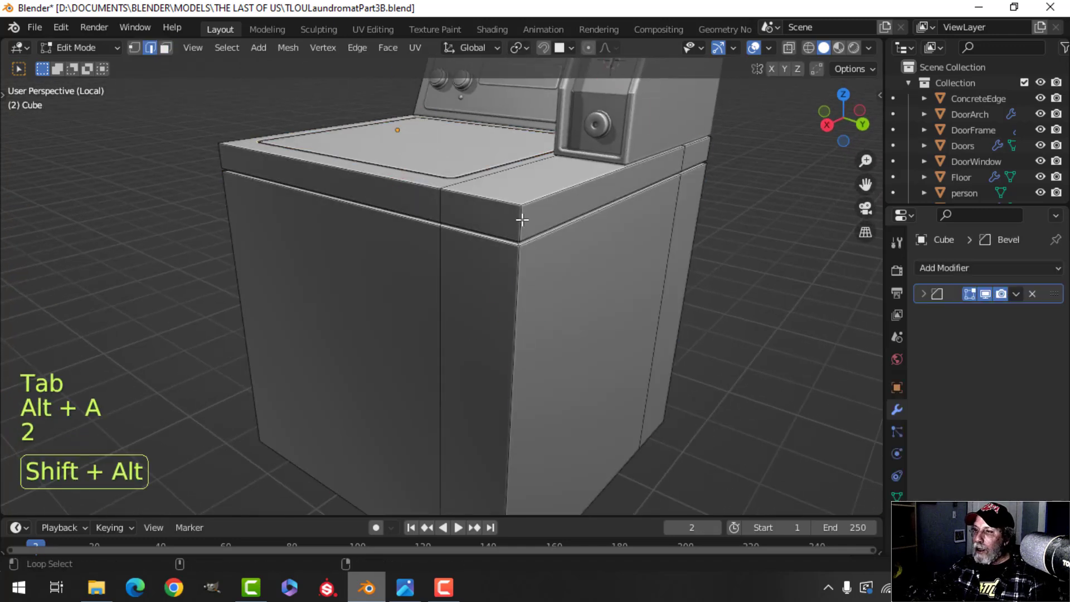
# Select the vertical corner edges of the washer body and its top slab around the machine.
pyautogui.moveTo(499, 352); pyautogui.dragTo(455, 357, button='middle')
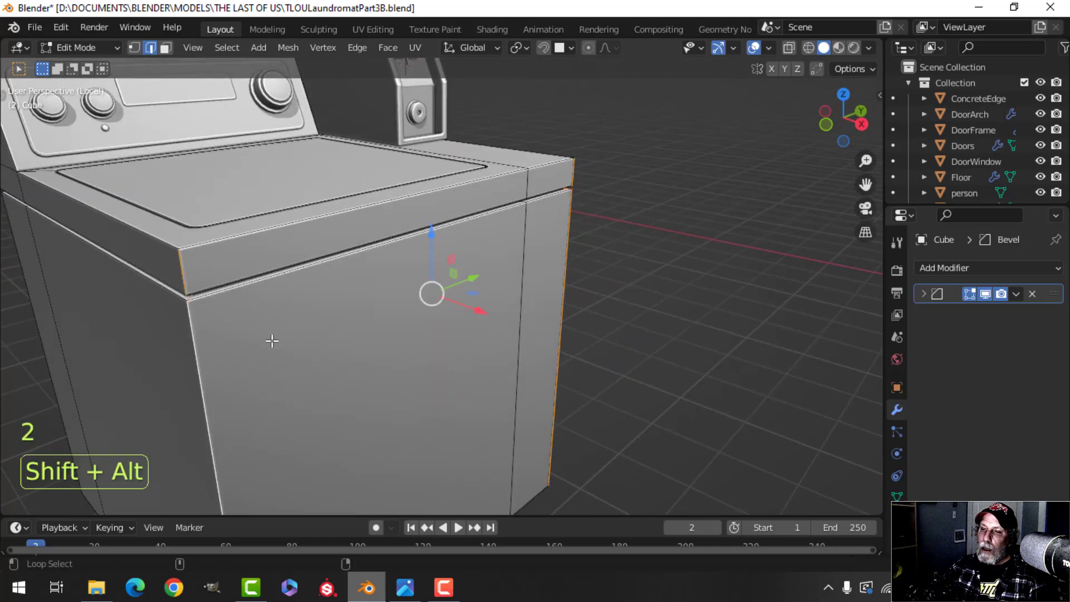
pyautogui.scroll(-3, 662, 311)
pyautogui.moveTo(662, 310); pyautogui.dragTo(483, 348, button='middle')
pyautogui.scroll(5, 532, 339)
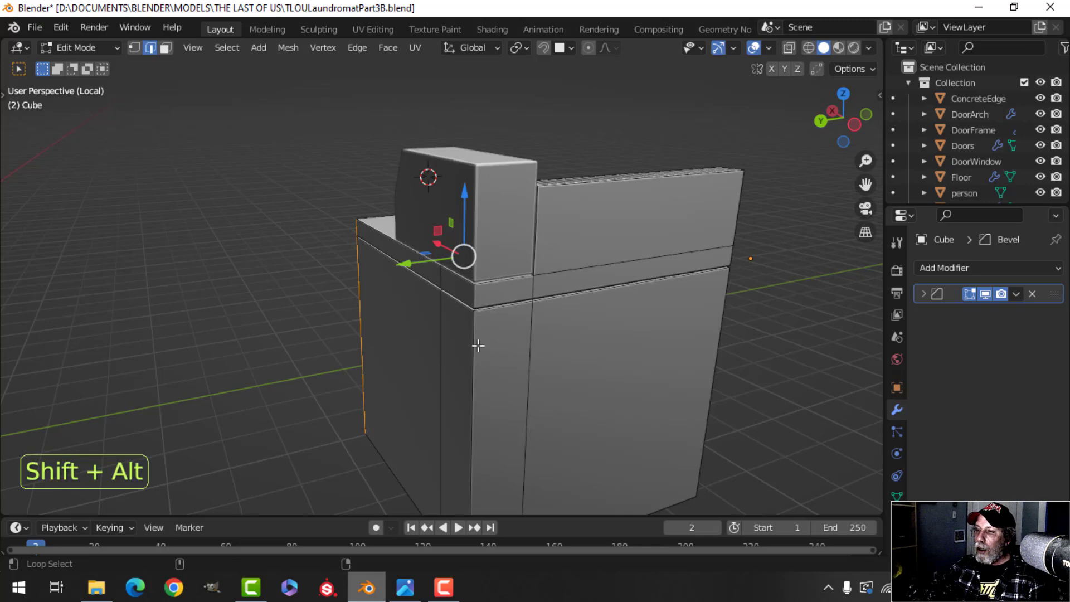
pyautogui.moveTo(630, 346); pyautogui.dragTo(408, 334, button='middle')
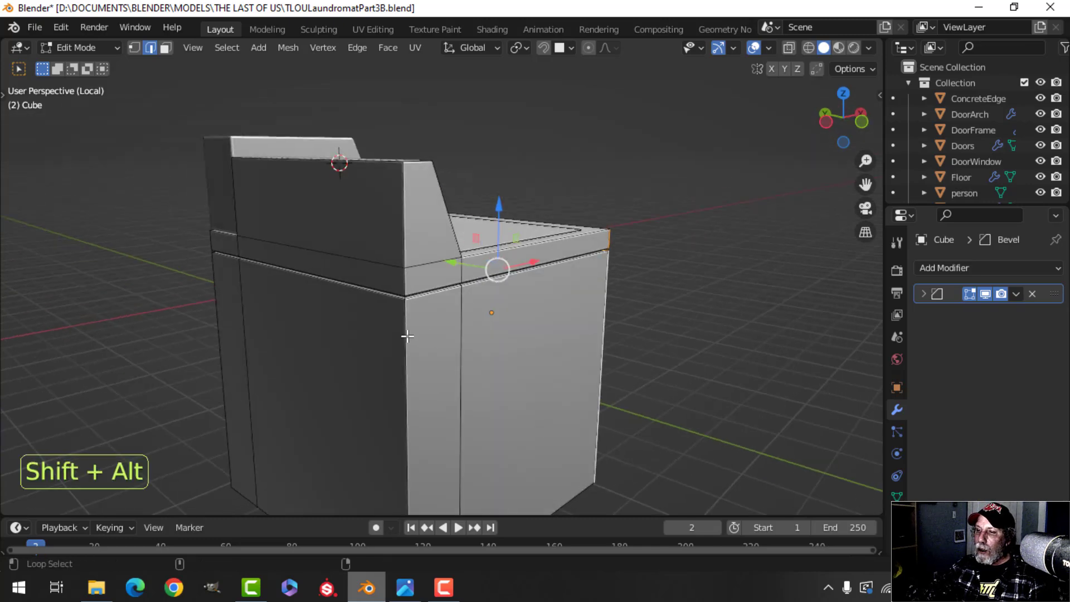
pyautogui.scroll(-3, 557, 368)
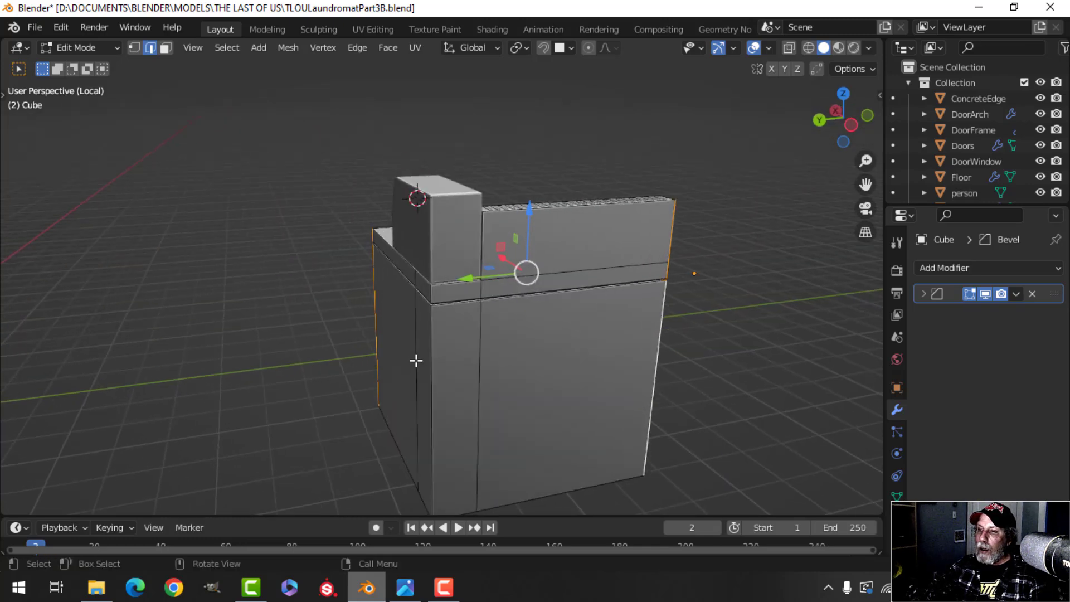
pyautogui.moveTo(415, 361); pyautogui.dragTo(586, 359, button='middle')
# Include the coin box in the editing session and add the remaining rear corner edges to the selection.
pyautogui.press('Tab')
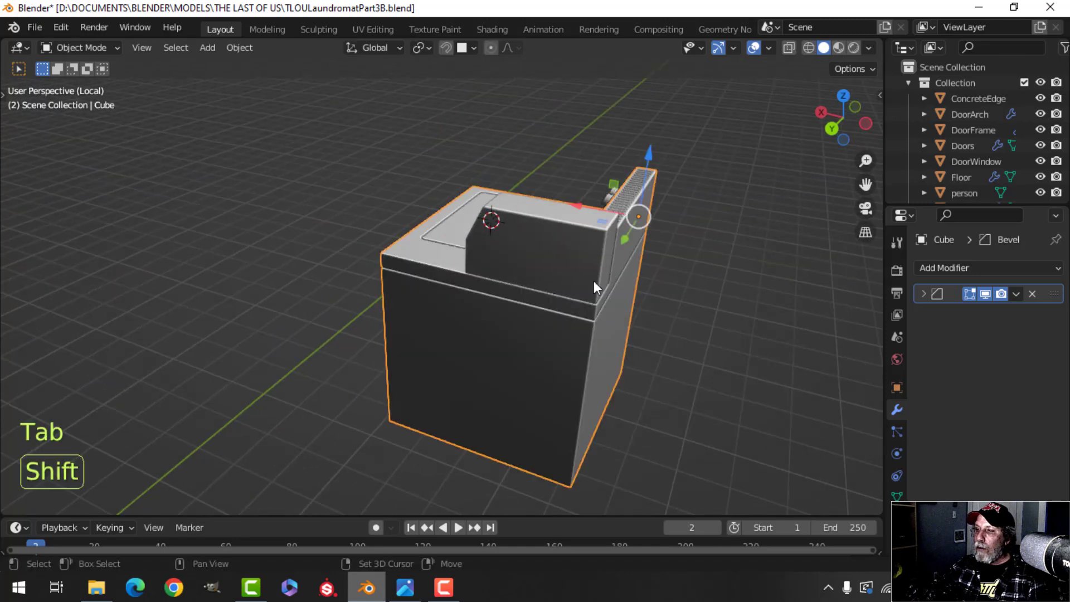
pyautogui.keyDown('shift'); pyautogui.click(593, 286); pyautogui.keyUp('shift')
pyautogui.press('Tab')
pyautogui.moveTo(633, 330); pyautogui.dragTo(594, 347, button='middle')
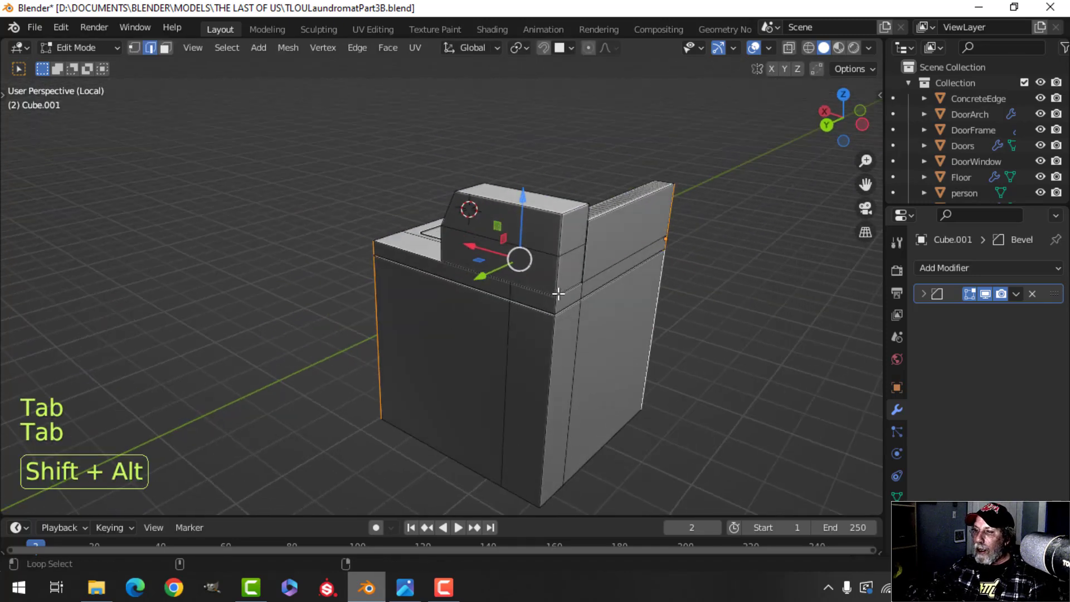
pyautogui.keyDown('alt'); pyautogui.keyDown('shift'); pyautogui.click(566, 339); pyautogui.keyUp('shift'); pyautogui.keyUp('alt')
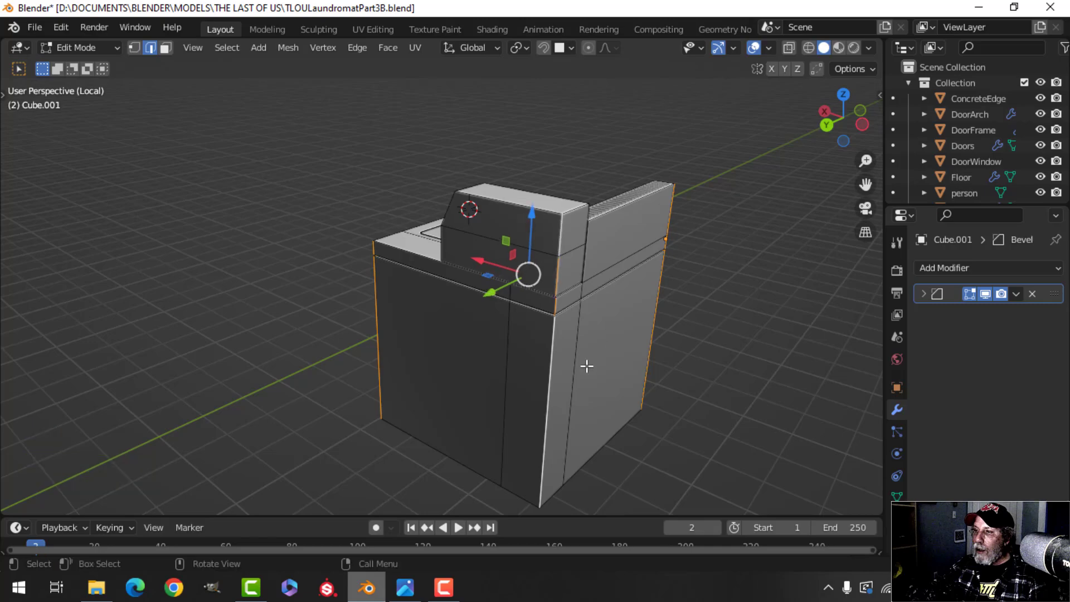
# Bevel the selected vertical corner edges of the washer with 3 segments.
pyautogui.moveTo(587, 366); pyautogui.dragTo(711, 413, button='middle')
pyautogui.hotkey('ctrl', 'b')
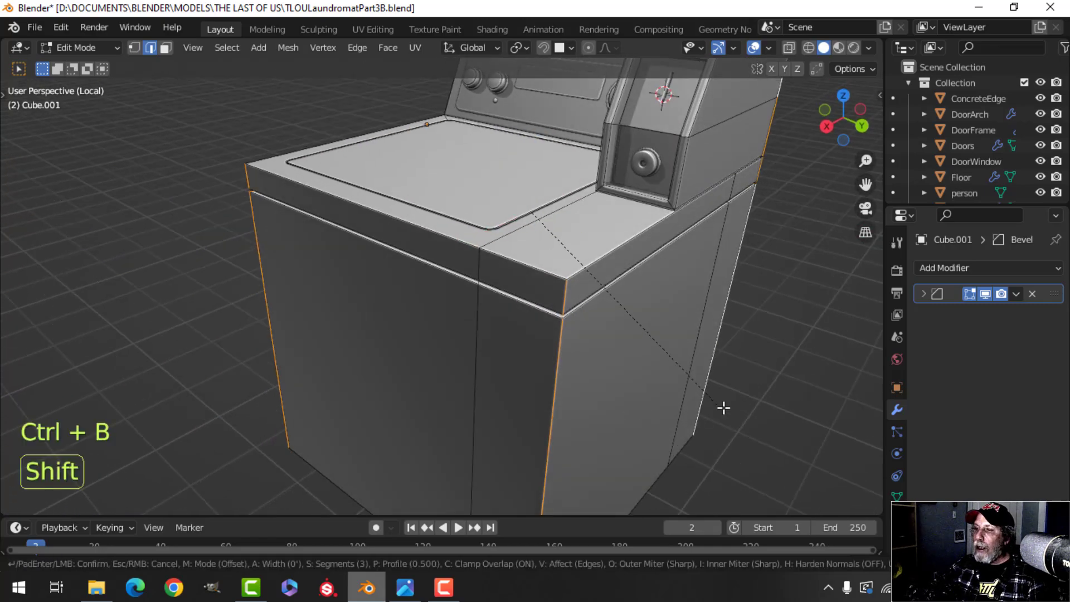
pyautogui.click(789, 409)
pyautogui.hotkey('alt', 'a')
pyautogui.press('Tab')
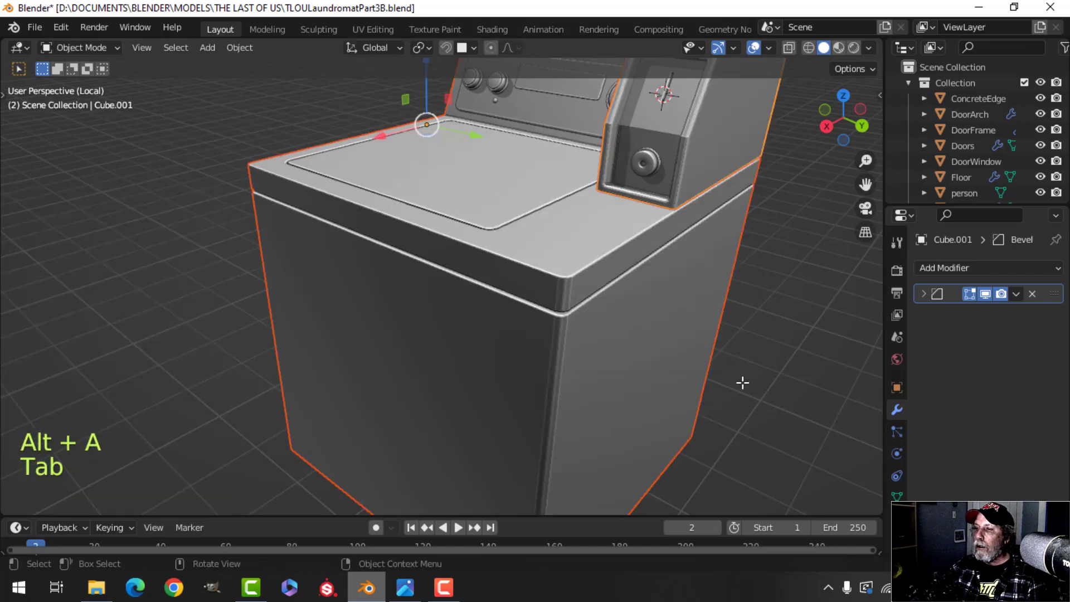
# Open only the washer body for face editing and select the lid's top face.
pyautogui.scroll(-4, 740, 383)
pyautogui.hotkey('alt', 'a')
pyautogui.moveTo(538, 358); pyautogui.dragTo(545, 250, button='middle')
pyautogui.click(524, 316)
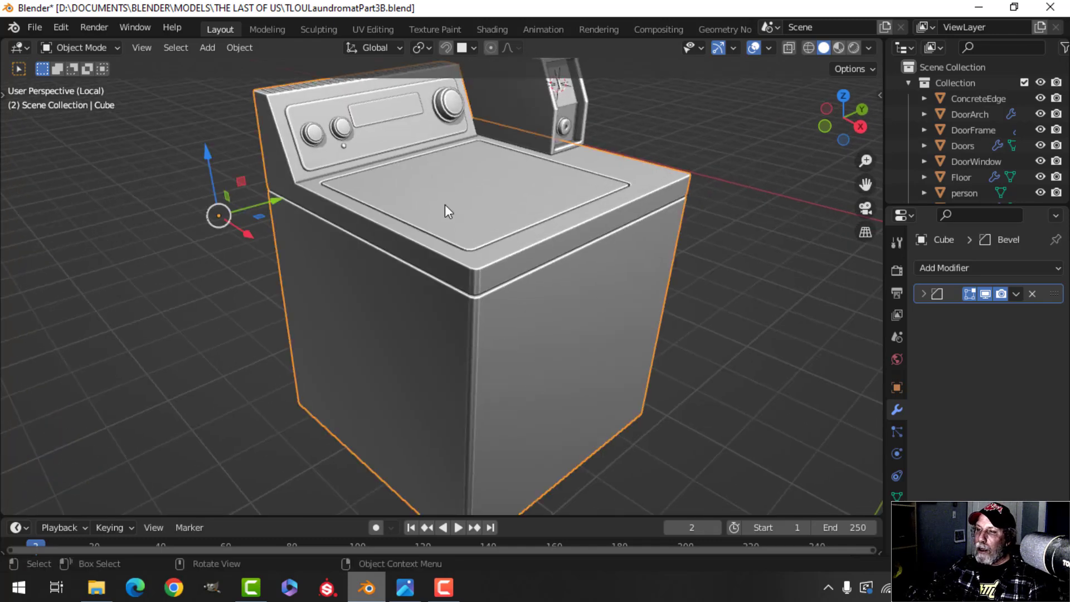
pyautogui.hotkey('alt', 'a')
pyautogui.scroll(5, 522, 296)
pyautogui.keyDown('shift'); pyautogui.moveTo(551, 374); pyautogui.dragTo(609, 359, button='middle'); pyautogui.keyUp('shift')
pyautogui.scroll(3, 630, 339)
pyautogui.moveTo(650, 320); pyautogui.dragTo(590, 280, button='middle')
pyautogui.scroll(-2, 576, 311)
pyautogui.press('Tab')
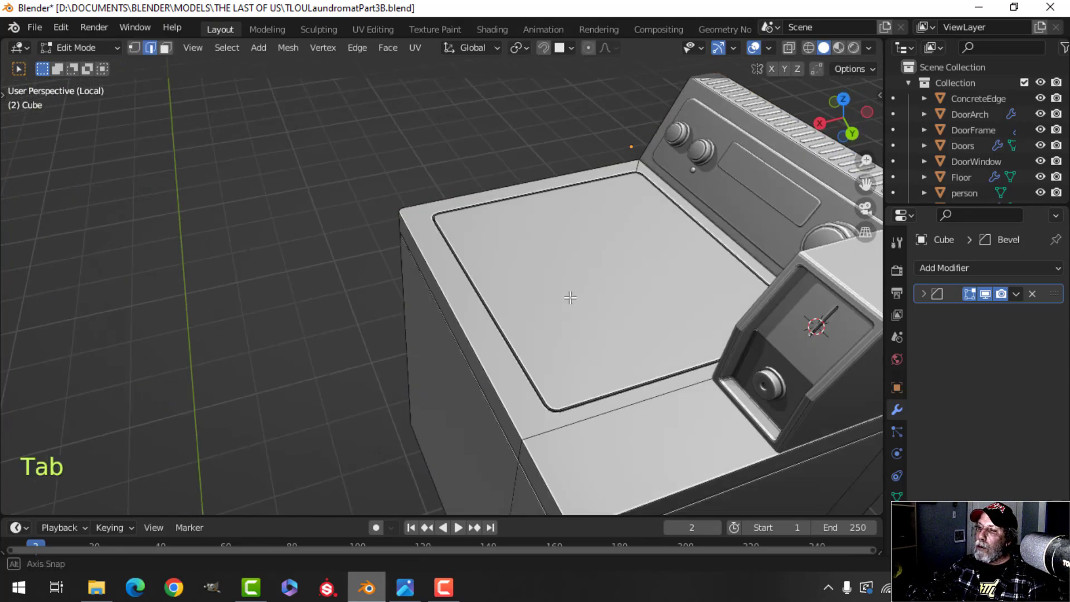
pyautogui.hotkey('alt', 'a')
pyautogui.press('3')
pyautogui.click(554, 286)
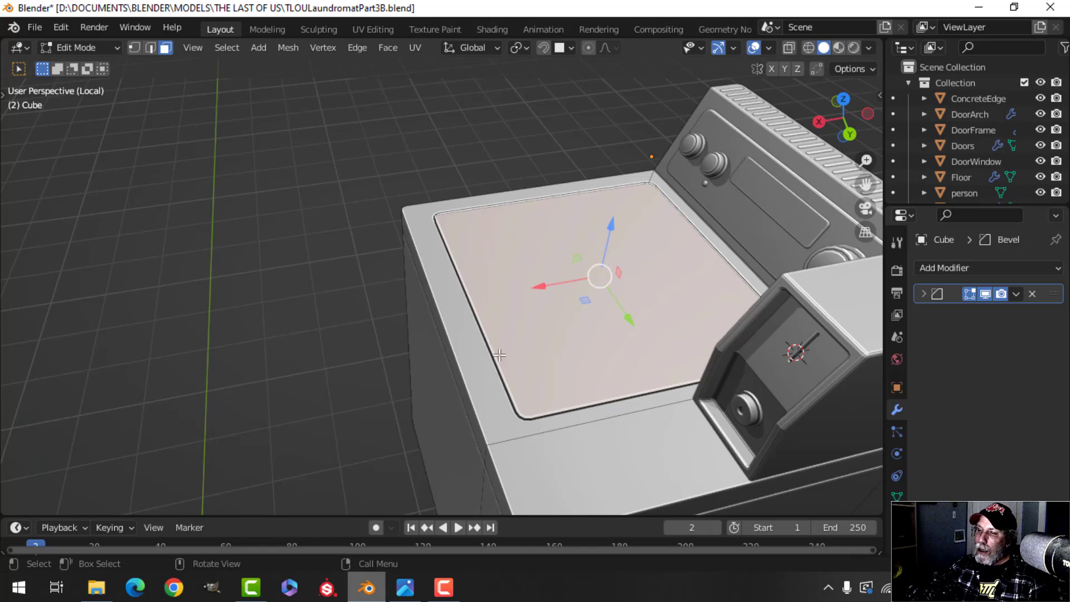
# Grow the lid face selection twice to include the groove faces, checking it by hiding and revealing it.
pyautogui.scroll(3, 499, 355)
pyautogui.moveTo(566, 342); pyautogui.dragTo(599, 303, button='middle')
pyautogui.scroll(2, 586, 302)
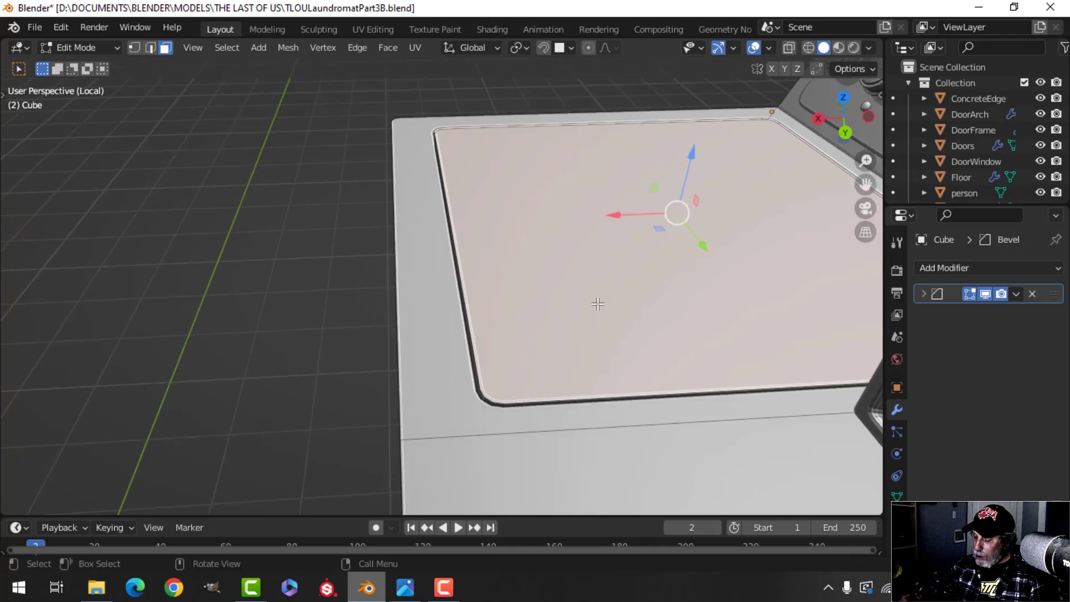
pyautogui.press('ctrl+KP_Add')
pyautogui.press('ctrl+KP_Add')
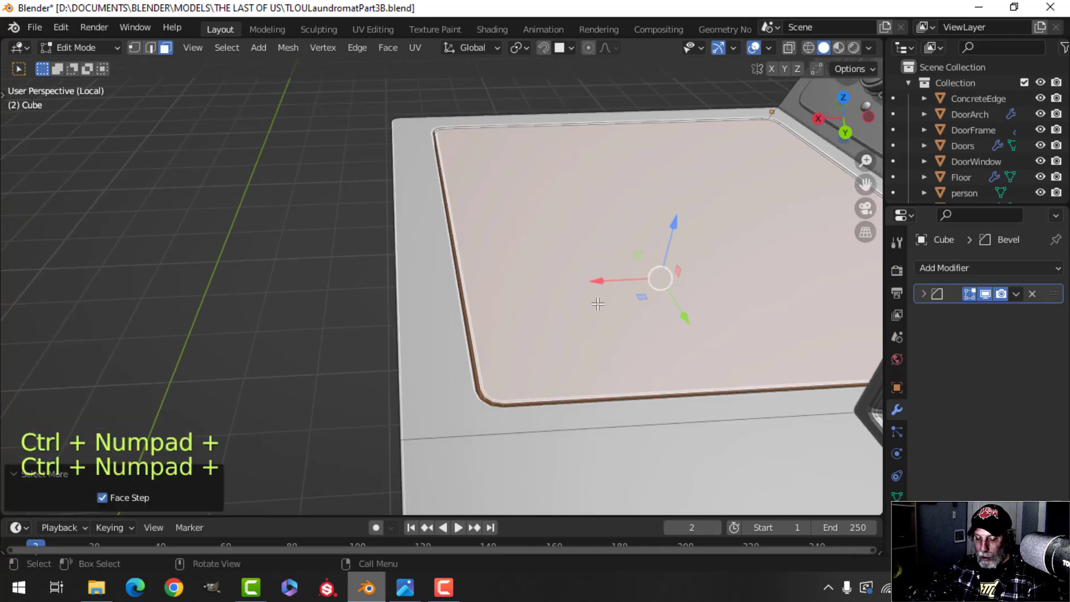
pyautogui.press('h')
pyautogui.moveTo(621, 299); pyautogui.dragTo(575, 273, button='middle')
pyautogui.hotkey('alt', 'h')
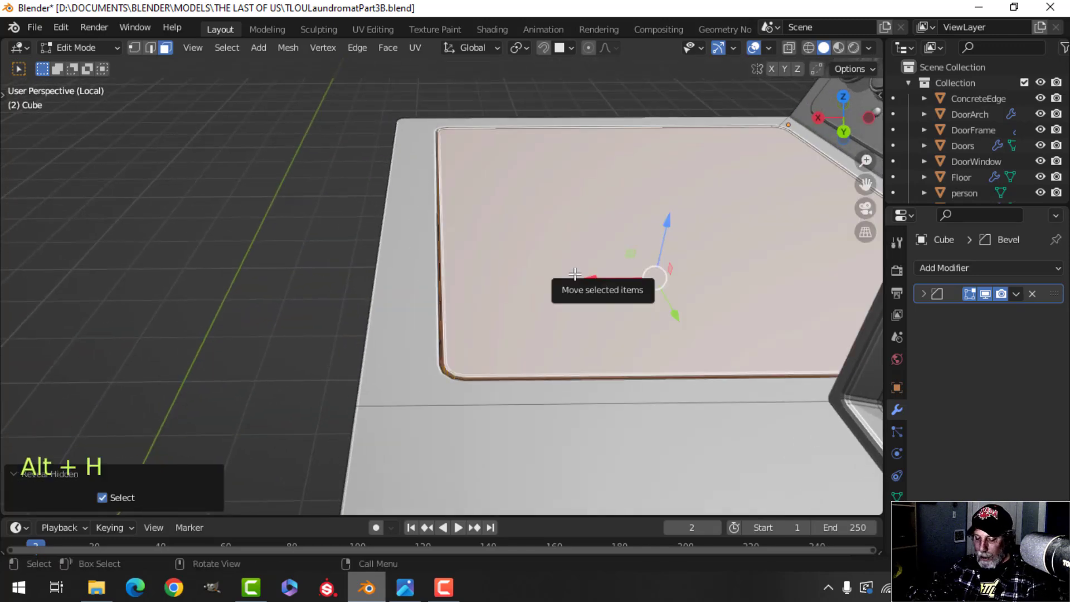
# Separate the selected lid faces into their own object and hide the lid.
pyautogui.press('p')
pyautogui.click(576, 274)
pyautogui.press('Tab')
pyautogui.hotkey('alt', 'a')
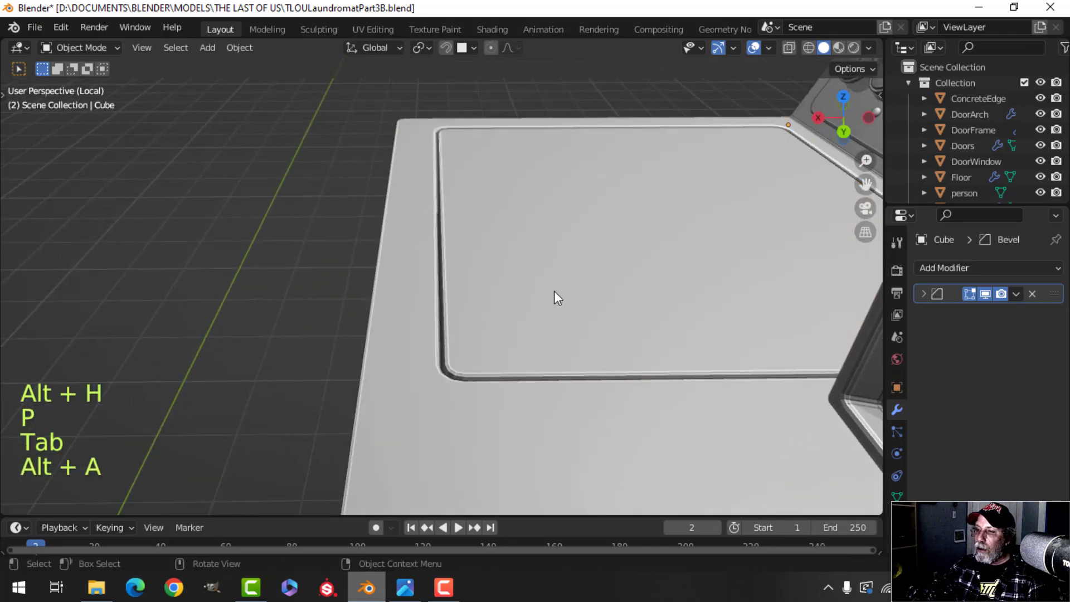
pyautogui.press('h')
pyautogui.moveTo(649, 273); pyautogui.dragTo(591, 337, button='middle')
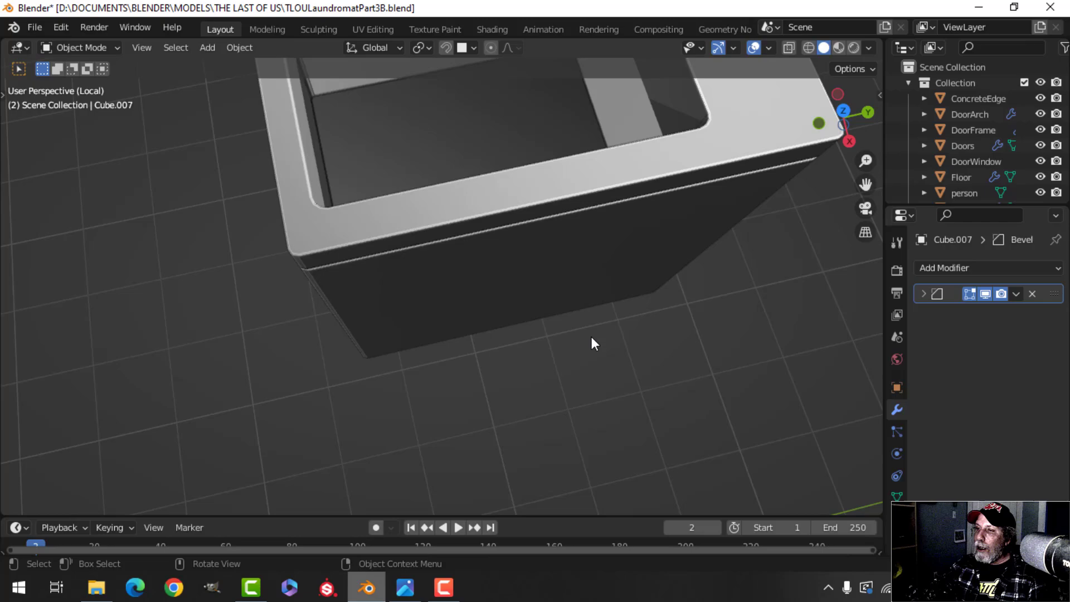
# Duplicate the front edge of the washer body's lid opening and move the copy about 0.43 ft along Z.
pyautogui.click(542, 201)
pyautogui.press('Tab')
pyautogui.moveTo(543, 205); pyautogui.dragTo(559, 243, button='middle')
pyautogui.hotkey('alt', 'a')
pyautogui.press('2')
pyautogui.click(501, 226)
pyautogui.scroll(-5, 550, 258)
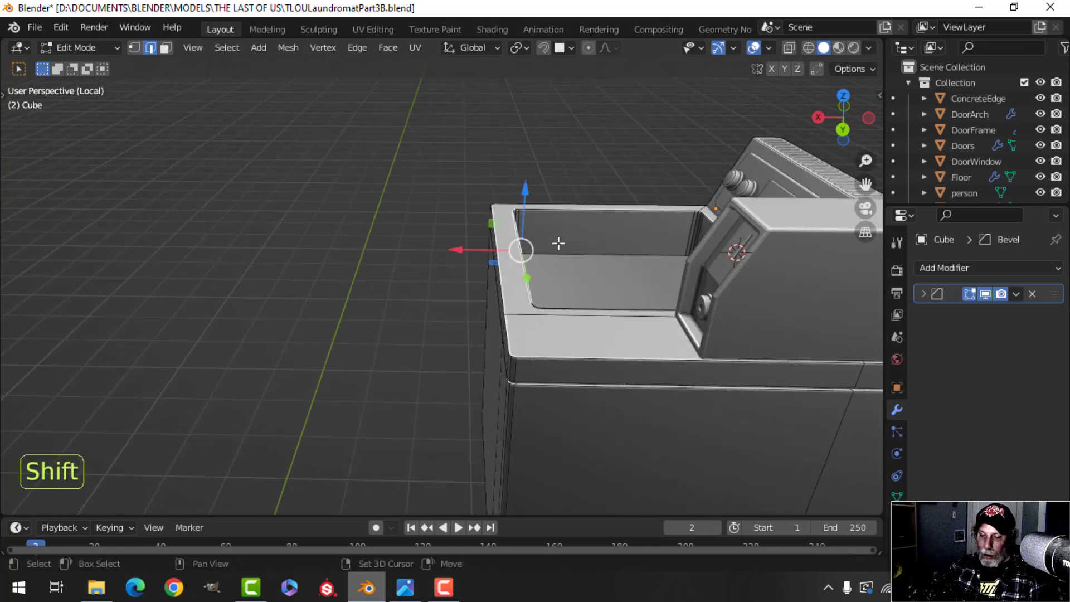
pyautogui.hotkey('shift', 'd')
pyautogui.rightClick(536, 215)
pyautogui.moveTo(530, 193); pyautogui.dragTo(531, 176)
# Scale down the duplicated edge and separate it into its own object.
pyautogui.press('s')
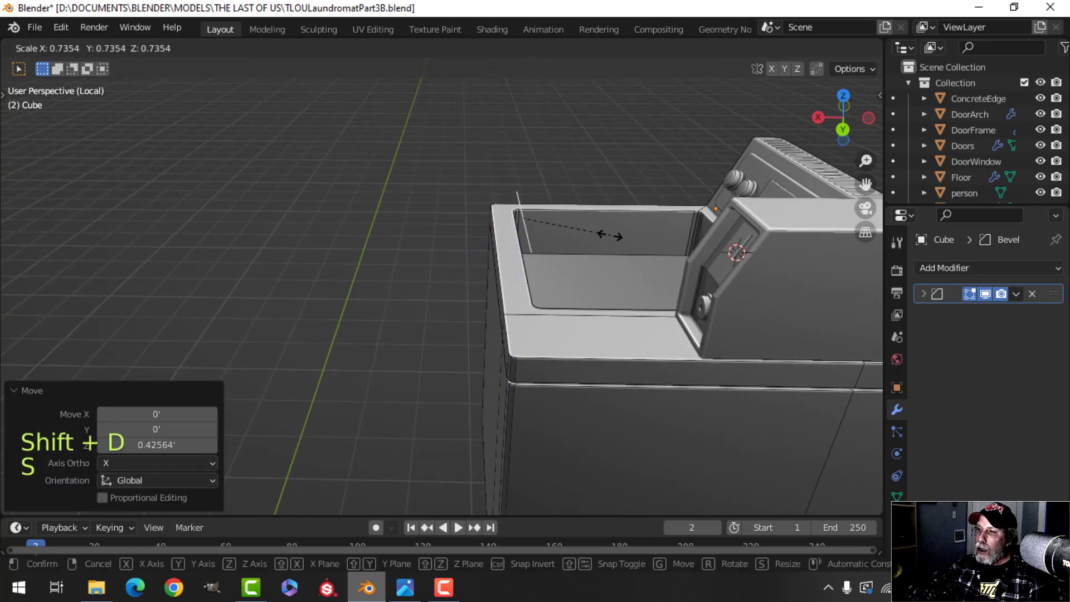
pyautogui.click(578, 221)
pyautogui.press('p')
pyautogui.click(578, 219)
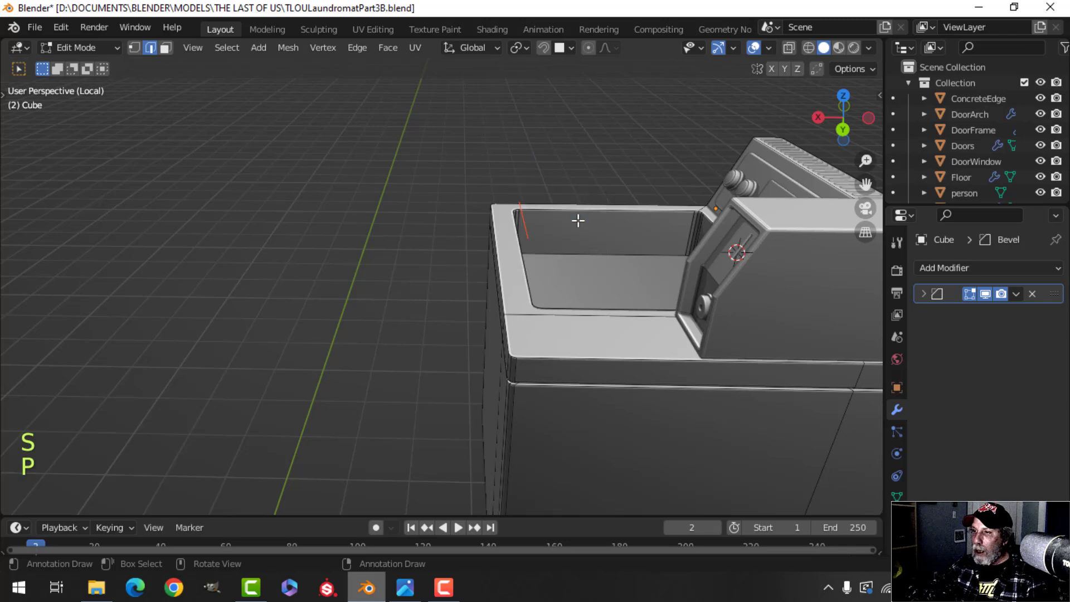
pyautogui.press('Tab')
# Shift the separated edge forward along X and extrude it into a rectangular block at the opening's front rim.
pyautogui.click(533, 225)
pyautogui.press('Tab')
pyautogui.press('a')
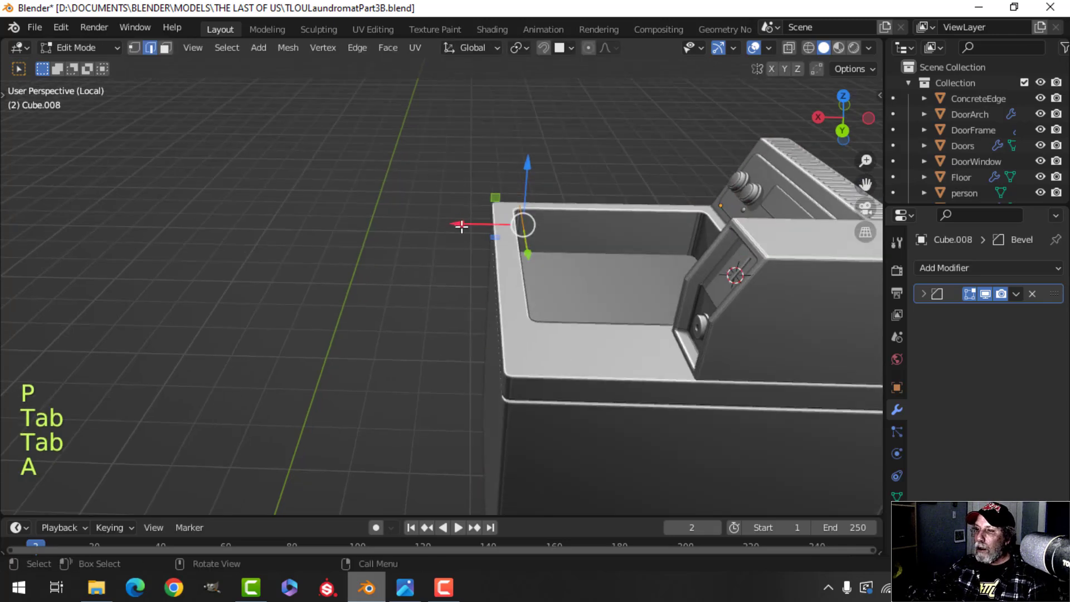
pyautogui.moveTo(462, 225); pyautogui.dragTo(451, 224)
pyautogui.press('e')
pyautogui.click(571, 266)
pyautogui.press('a')
pyautogui.moveTo(476, 226); pyautogui.dragTo(587, 239, button='middle')
pyautogui.press('e')
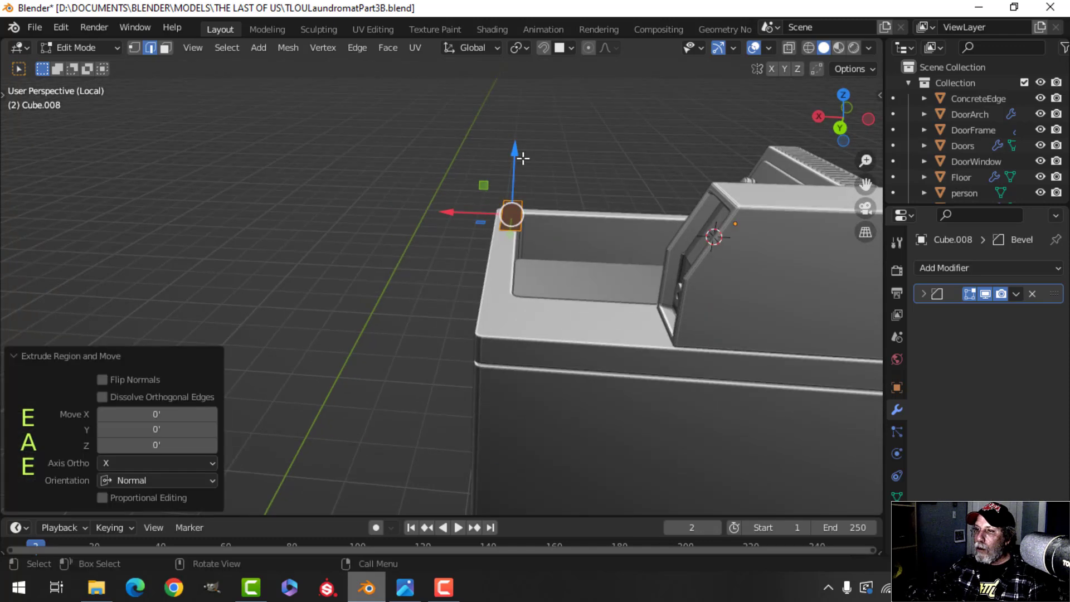
pyautogui.moveTo(522, 158); pyautogui.dragTo(532, 179)
# Lower the block about 0.31 ft and shift it about 0.02 ft along negative X over the rim.
pyautogui.moveTo(532, 179); pyautogui.dragTo(580, 227, button='middle')
pyautogui.moveTo(549, 174); pyautogui.dragTo(554, 191)
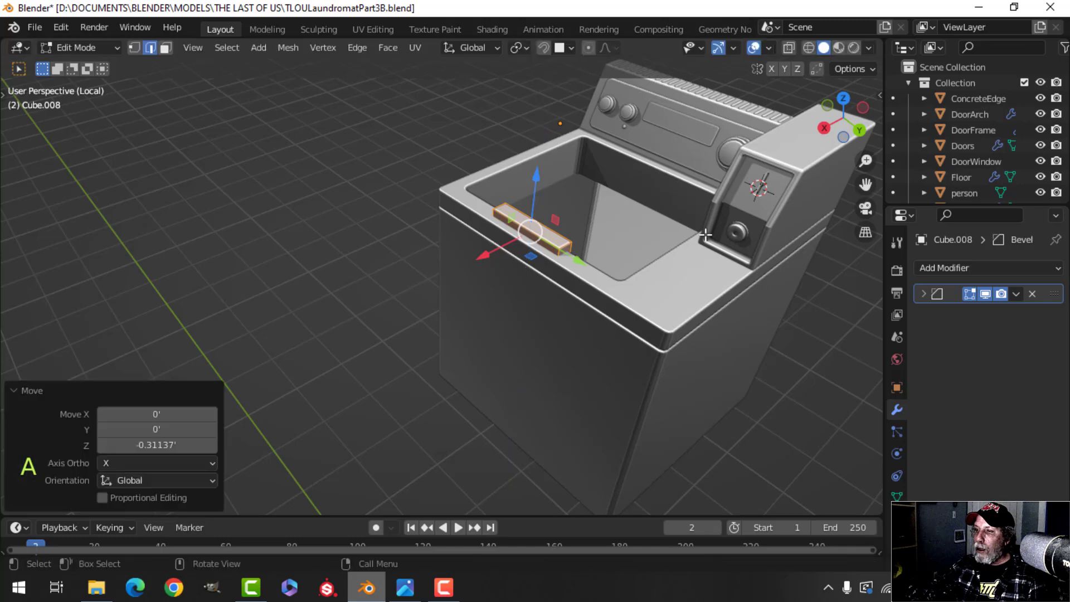
pyautogui.scroll(3, 650, 318)
pyautogui.moveTo(706, 234); pyautogui.dragTo(485, 324, button='middle')
pyautogui.moveTo(456, 324); pyautogui.dragTo(462, 322)
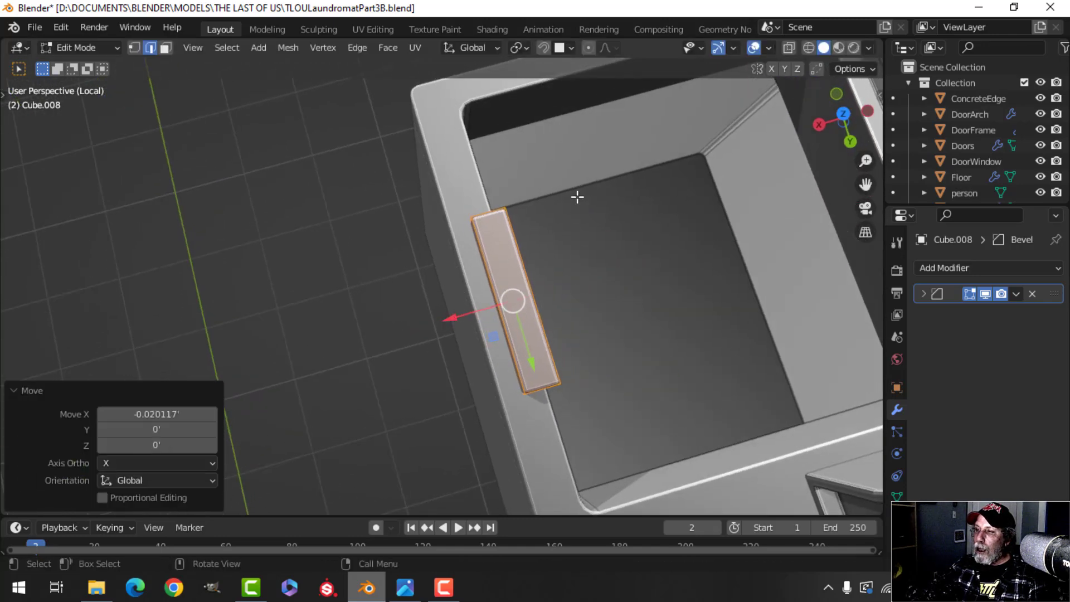
# Bevel the block's two front vertical edges with 3 segments, about 0.075 ft wide.
pyautogui.moveTo(782, 169); pyautogui.dragTo(554, 261, button='middle')
pyautogui.hotkey('alt', 'a')
pyautogui.scroll(3, 554, 260)
pyautogui.moveTo(485, 248); pyautogui.dragTo(460, 172, button='middle')
pyautogui.press('2')
pyautogui.moveTo(573, 190); pyautogui.dragTo(534, 218, button='middle')
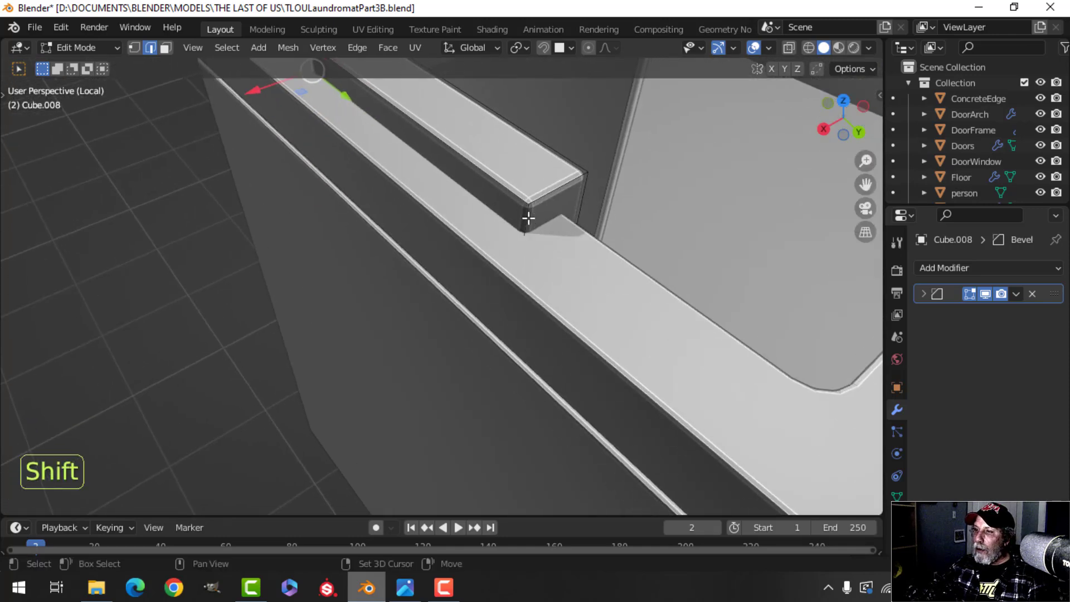
pyautogui.hotkey('ctrl', 'b')
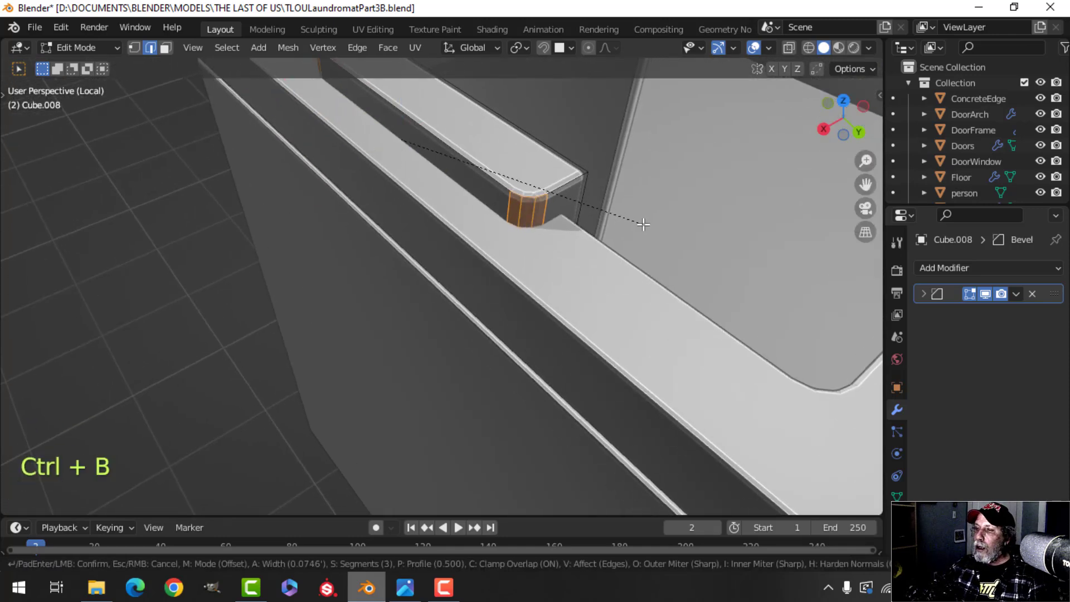
pyautogui.click(645, 227)
pyautogui.press('Tab')
pyautogui.scroll(-4, 587, 228)
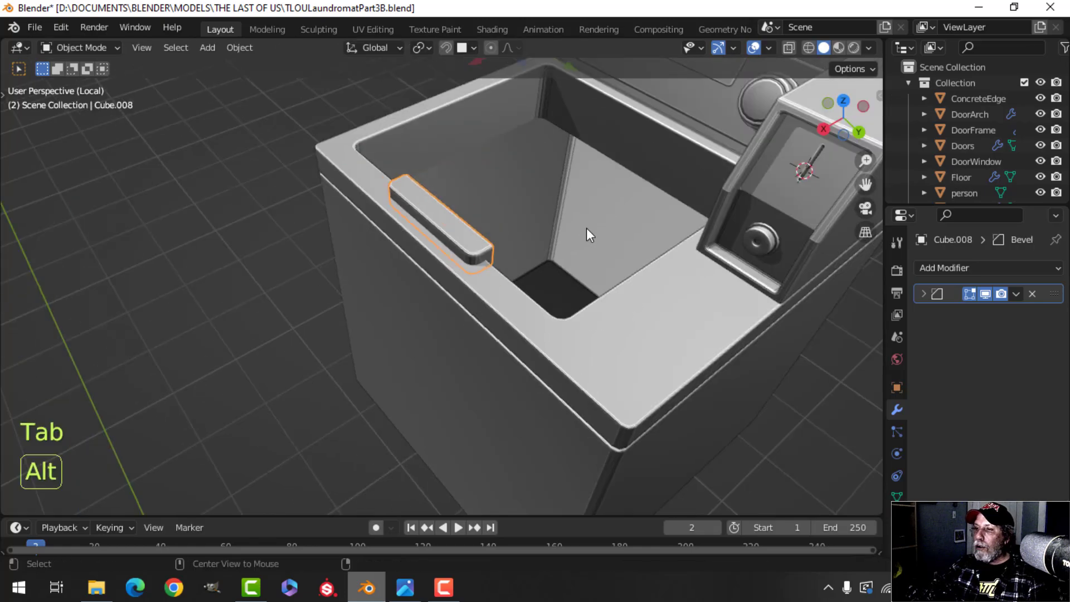
pyautogui.hotkey('alt', 'a')
# Scale the whole block slightly shorter along the Y axis.
pyautogui.moveTo(587, 228); pyautogui.dragTo(626, 289, button='middle')
pyautogui.press('Tab')
pyautogui.press('a')
pyautogui.press('s')
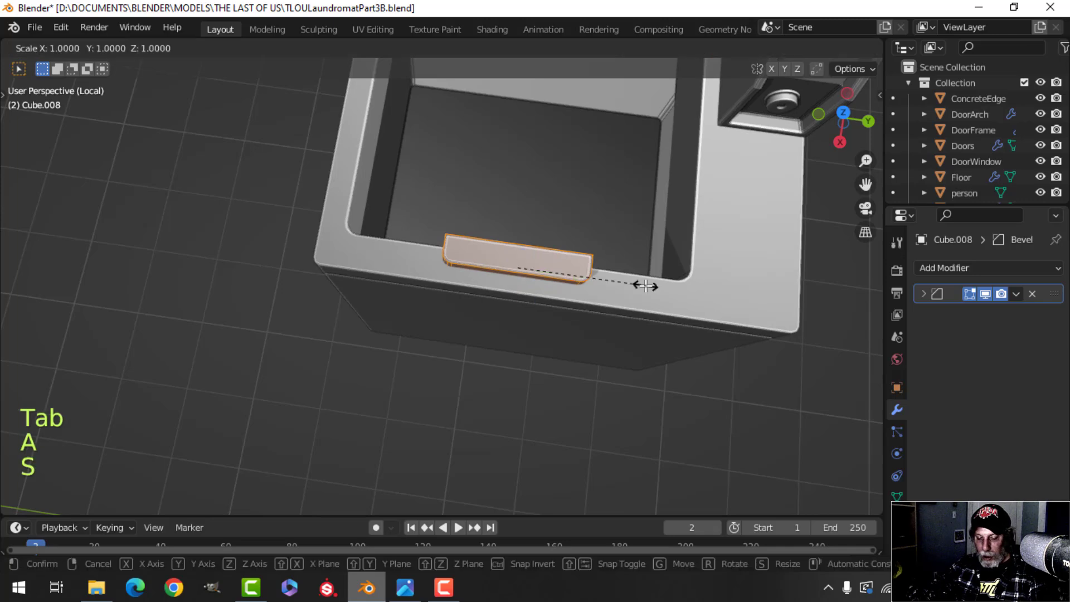
pyautogui.press('y')
pyautogui.click(633, 287)
pyautogui.press('Tab')
# Raise the whole block slightly along Z at the front rim of the opening.
pyautogui.moveTo(696, 285); pyautogui.dragTo(621, 238, button='middle')
pyautogui.hotkey('alt', 'a')
pyautogui.scroll(3, 526, 200)
pyautogui.moveTo(526, 192); pyautogui.dragTo(567, 179, button='middle')
pyautogui.scroll(4, 481, 159)
pyautogui.scroll(-4, 480, 158)
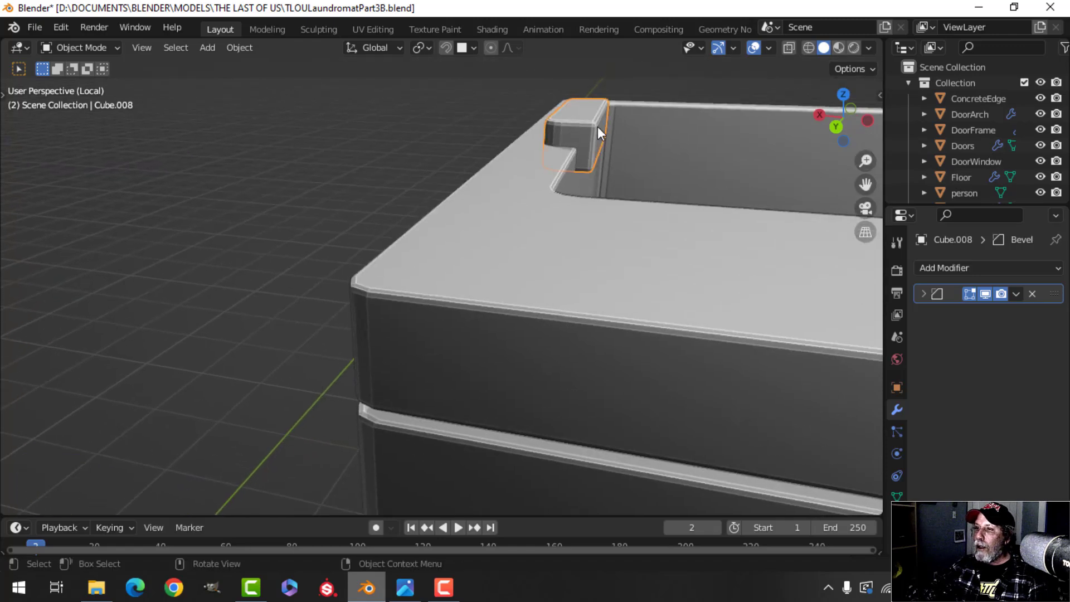
pyautogui.press('Tab')
pyautogui.press('a')
pyautogui.moveTo(570, 94); pyautogui.dragTo(574, 81)
pyautogui.press('Tab')
pyautogui.hotkey('alt', 'a')
# Add a Boolean modifier set to Difference to the washer body and place it above the Bevel modifier.
pyautogui.moveTo(563, 234); pyautogui.dragTo(600, 246, button='middle')
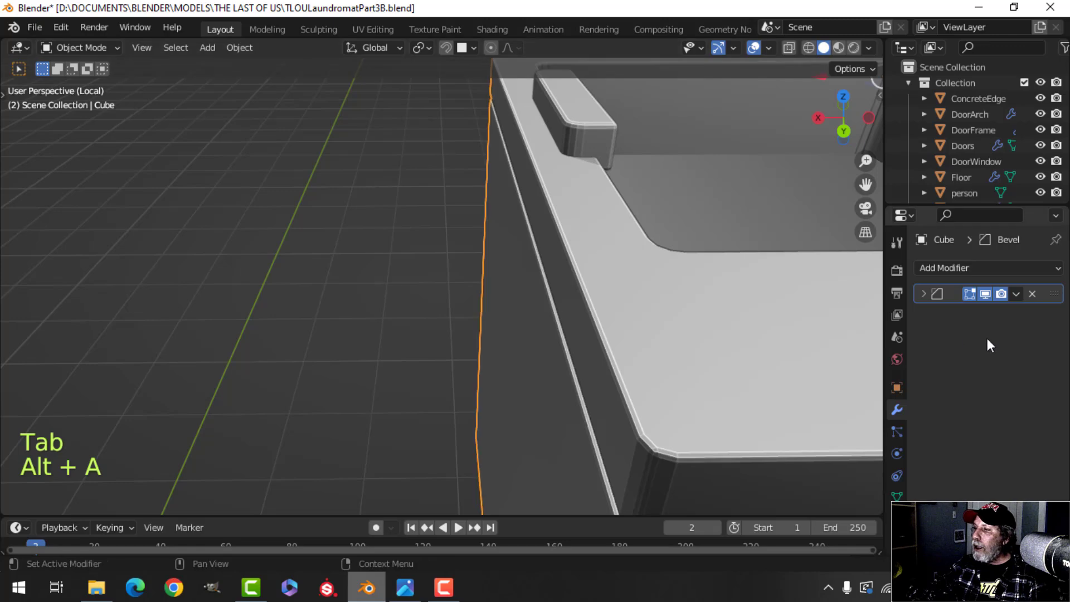
pyautogui.click(947, 269)
pyautogui.click(788, 344)
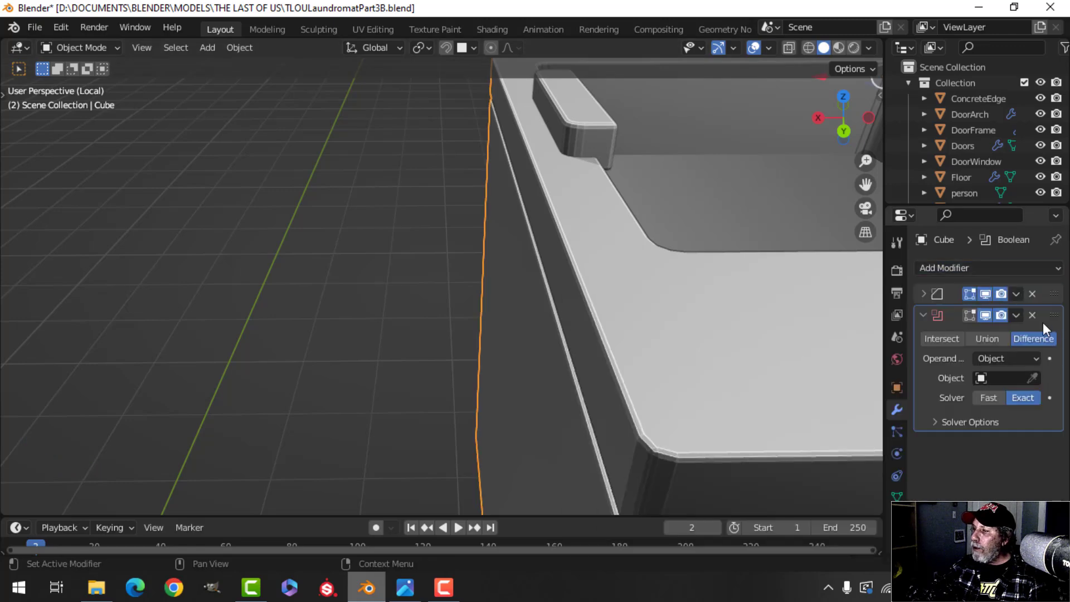
pyautogui.moveTo(1054, 316); pyautogui.dragTo(1056, 277)
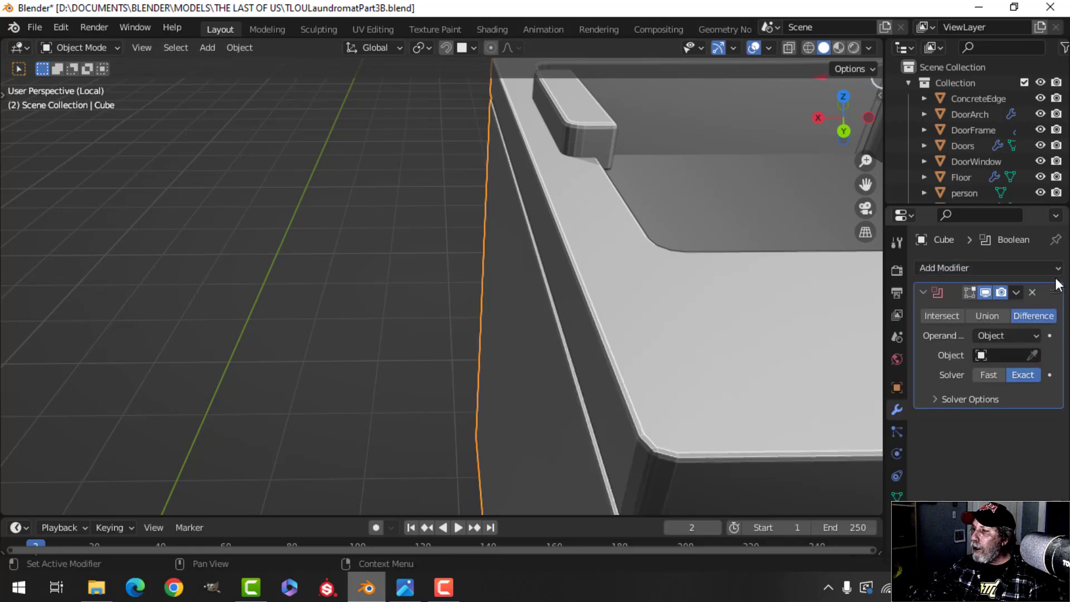
# Use the block at the front rim as the Boolean cutter, apply the modifier and delete the block.
pyautogui.click(584, 115)
pyautogui.click(1015, 295)
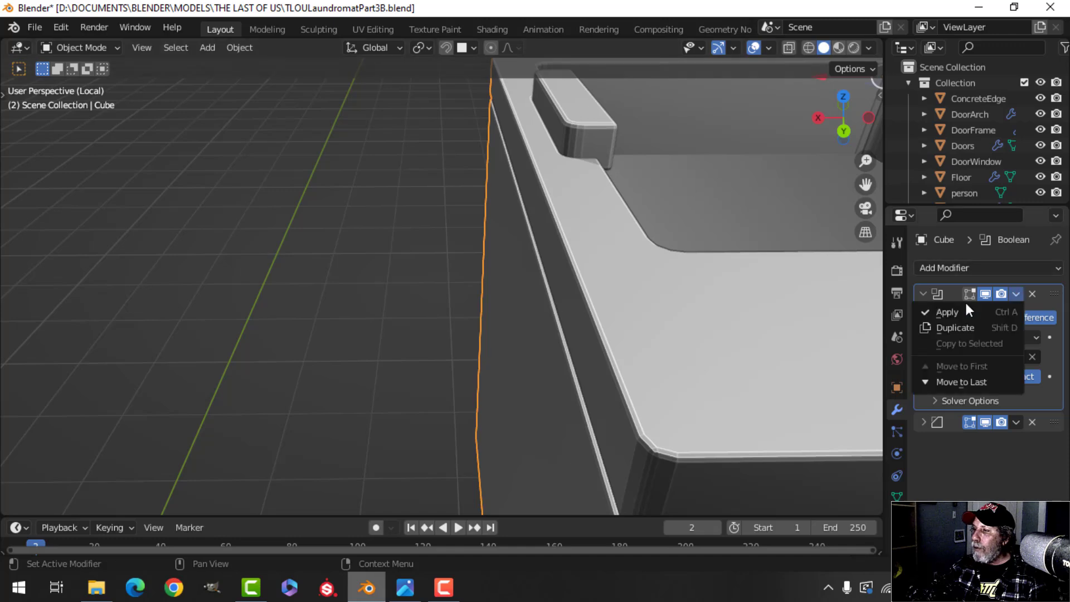
pyautogui.click(966, 307)
pyautogui.click(589, 125)
pyautogui.press('x')
pyautogui.click(538, 125)
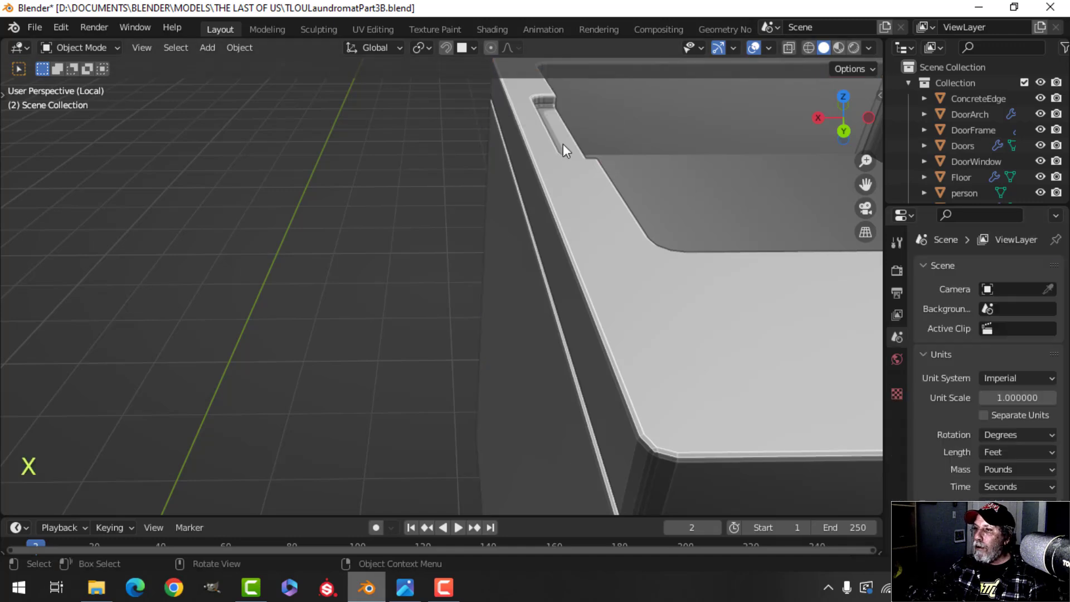
# Unhide all hidden washer parts and check the finger recess against the lid.
pyautogui.moveTo(563, 144); pyautogui.dragTo(594, 224, button='middle')
pyautogui.scroll(-4, 604, 196)
pyautogui.hotkey('alt', 'h')
pyautogui.hotkey('alt', 'a')
pyautogui.scroll(5, 582, 246)
pyautogui.scroll(3, 594, 225)
pyautogui.keyDown('shift'); pyautogui.moveTo(697, 217); pyautogui.dragTo(591, 192, button='middle'); pyautogui.keyUp('shift')
pyautogui.scroll(-6, 614, 236)
pyautogui.moveTo(663, 191); pyautogui.dragTo(724, 190, button='middle')
pyautogui.scroll(-4, 613, 206)
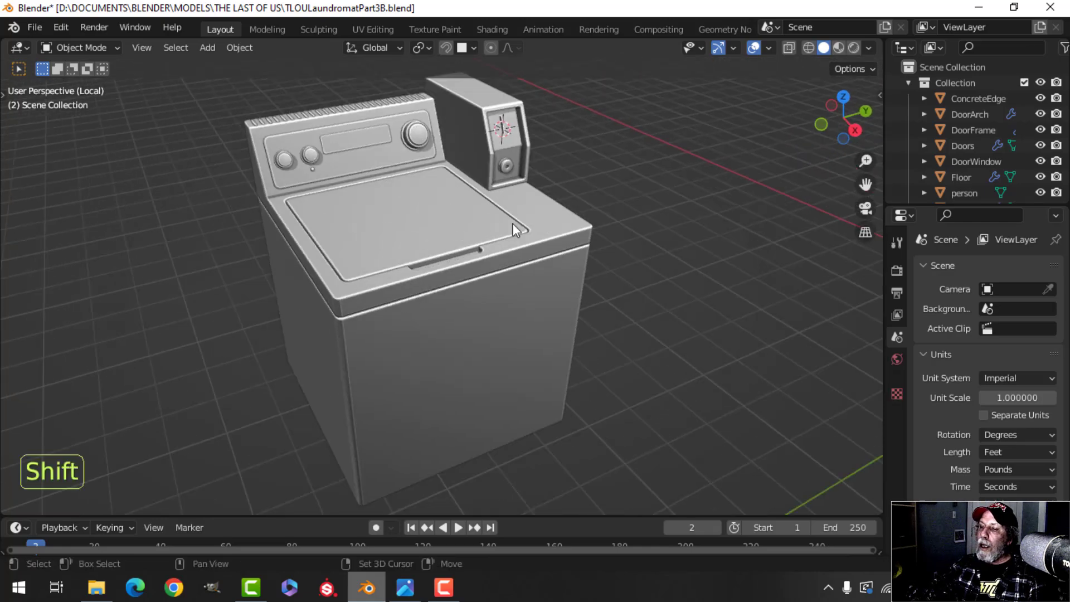
# Join the lid with the washer body into one object.
pyautogui.keyDown('shift'); pyautogui.moveTo(513, 223); pyautogui.dragTo(549, 245, button='middle'); pyautogui.keyUp('shift')
pyautogui.moveTo(564, 245); pyautogui.dragTo(595, 239, button='middle')
pyautogui.keyDown('shift'); pyautogui.moveTo(509, 226); pyautogui.dragTo(585, 213, button='middle'); pyautogui.keyUp('shift')
pyautogui.click(601, 249)
pyautogui.scroll(1, 601, 251)
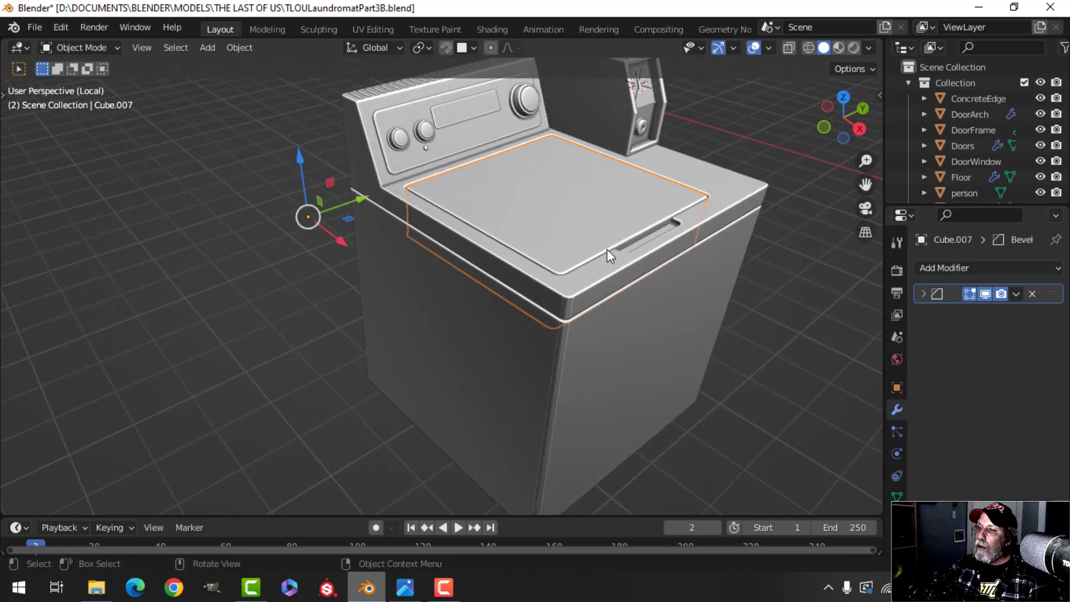
pyautogui.hotkey('alt', 'a')
pyautogui.moveTo(692, 249); pyautogui.dragTo(649, 248, button='middle')
pyautogui.keyDown('shift'); pyautogui.moveTo(671, 246); pyautogui.dragTo(674, 186, button='middle'); pyautogui.keyUp('shift')
pyautogui.moveTo(544, 182); pyautogui.dragTo(594, 206, button='middle')
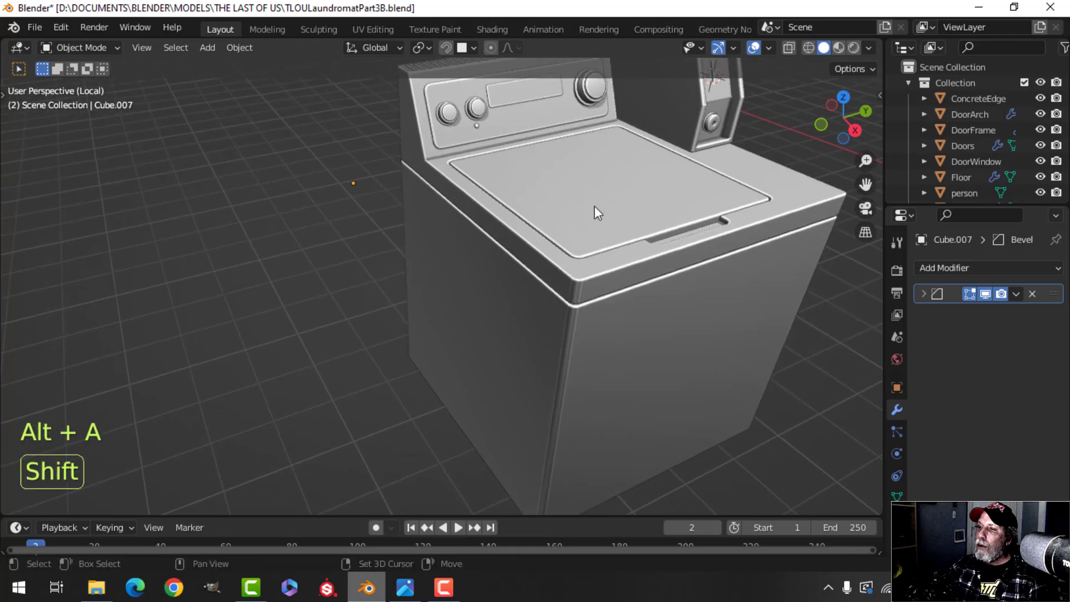
pyautogui.click(593, 206)
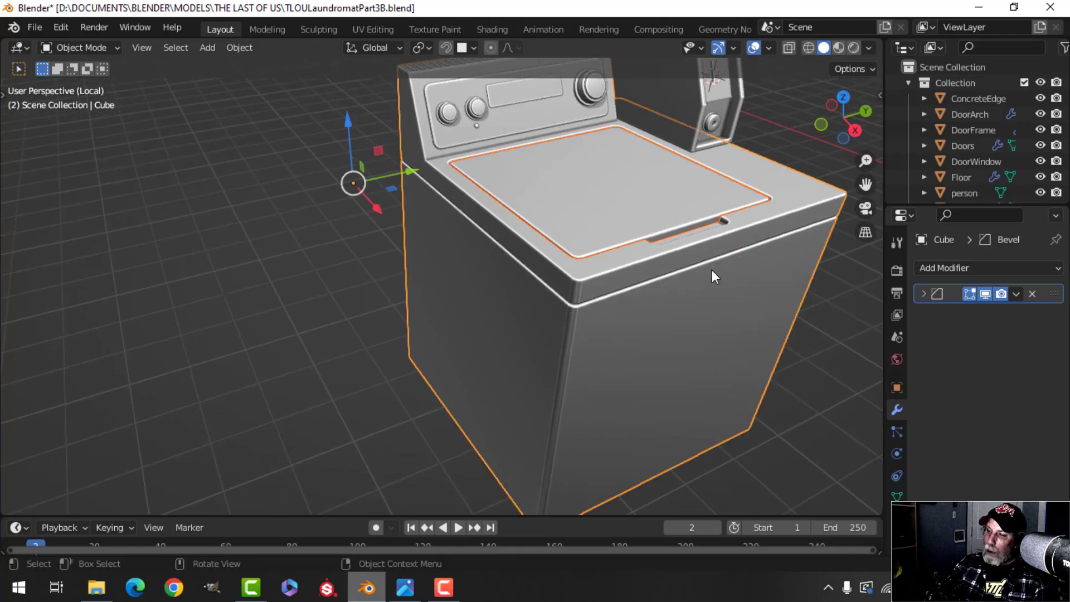
pyautogui.hotkey('ctrl', 'j')
pyautogui.hotkey('alt', 'a')
# Save the file under its current name.
pyautogui.scroll(-2, 662, 184)
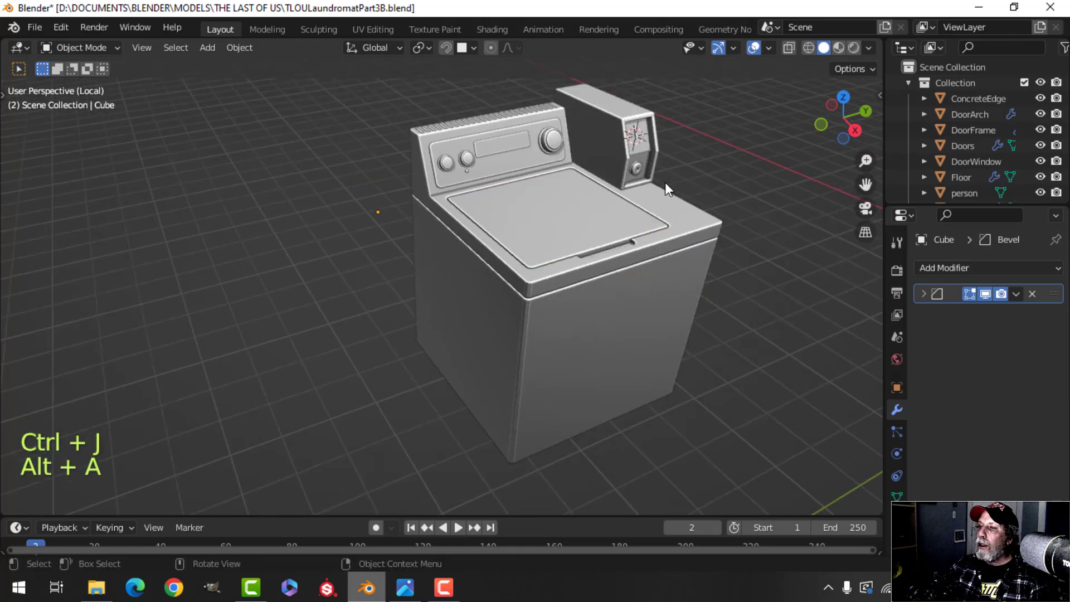
pyautogui.keyDown('shift'); pyautogui.moveTo(657, 218); pyautogui.dragTo(612, 228, button='middle'); pyautogui.keyUp('shift')
pyautogui.moveTo(612, 229); pyautogui.dragTo(526, 107, button='middle')
pyautogui.scroll(3, 549, 225)
pyautogui.hotkey('ctrl', 's')
# Delete all the faces on the underside of the washer body.
pyautogui.scroll(-3, 453, 223)
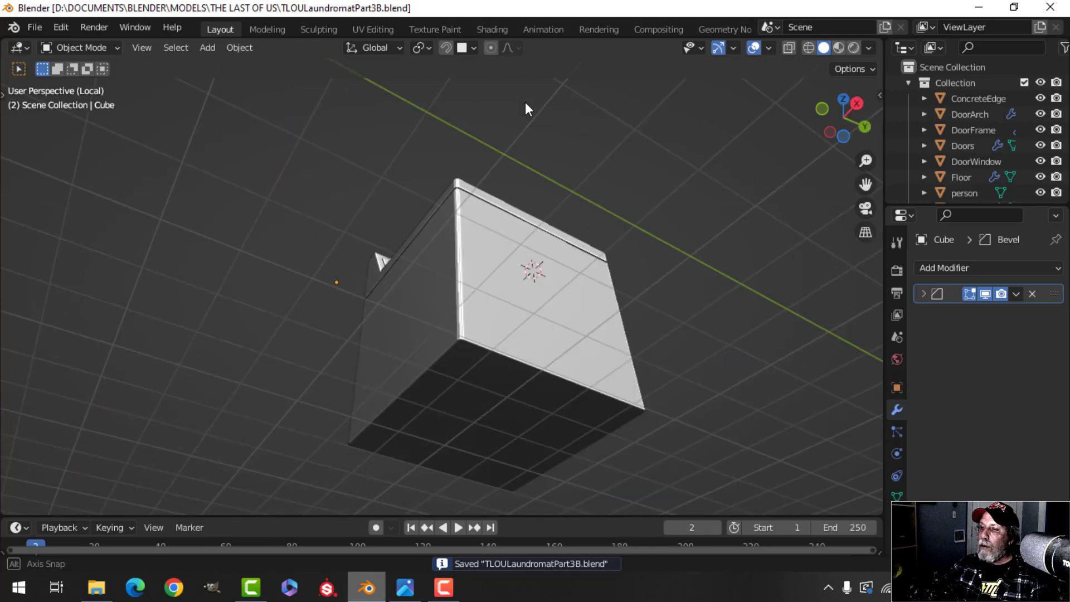
pyautogui.click(452, 407)
pyautogui.press('Tab')
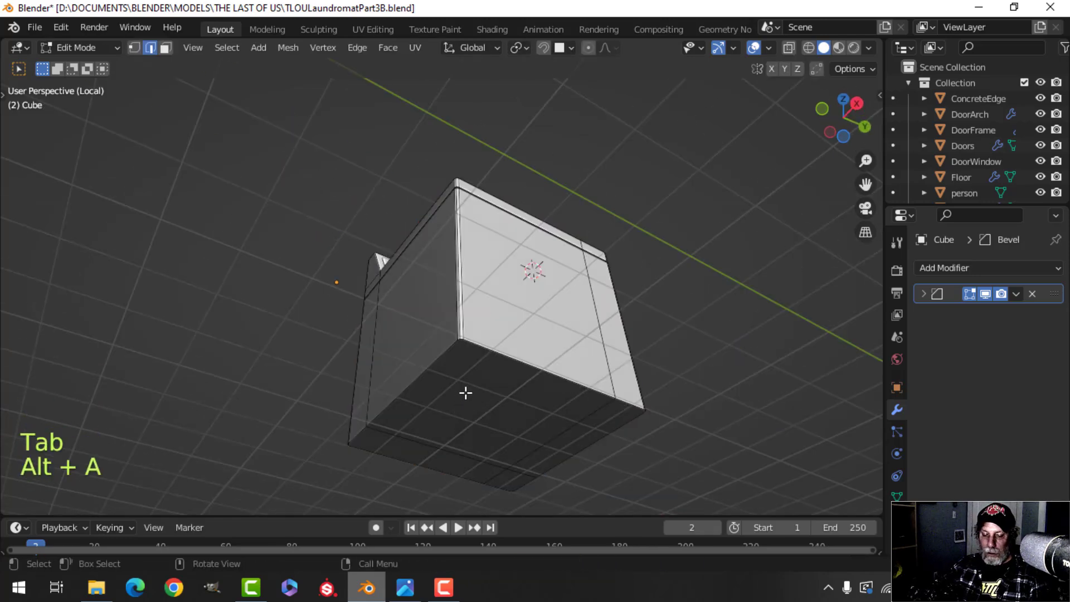
pyautogui.press('3')
pyautogui.click(466, 390)
pyautogui.keyDown('shift'); pyautogui.click(591, 440); pyautogui.keyUp('shift')
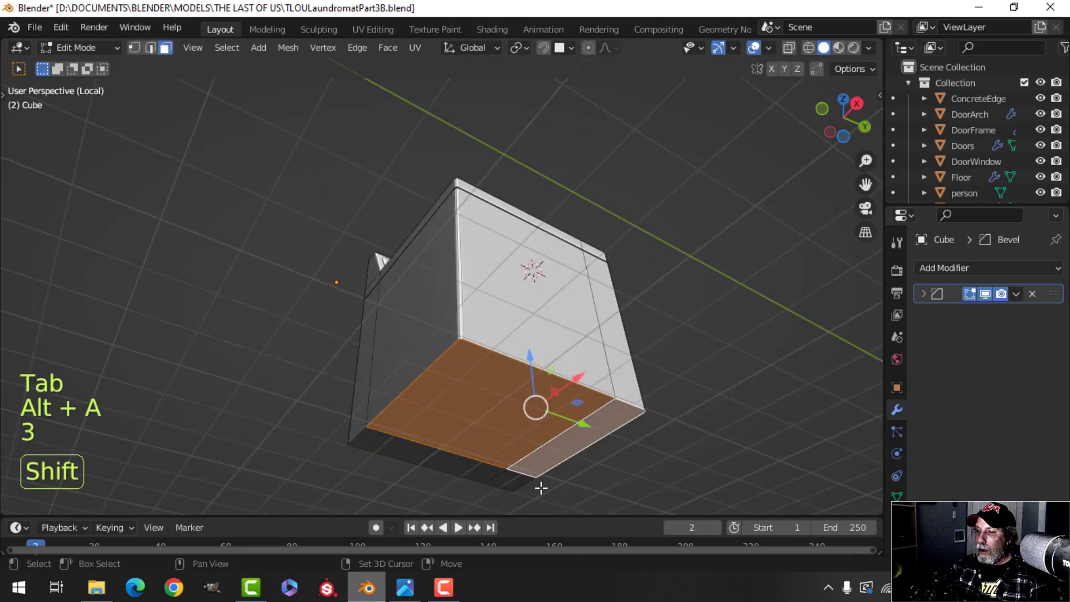
pyautogui.keyDown('shift'); pyautogui.click(500, 480); pyautogui.keyUp('shift')
pyautogui.keyDown('shift'); pyautogui.click(437, 457); pyautogui.keyUp('shift')
pyautogui.press('x')
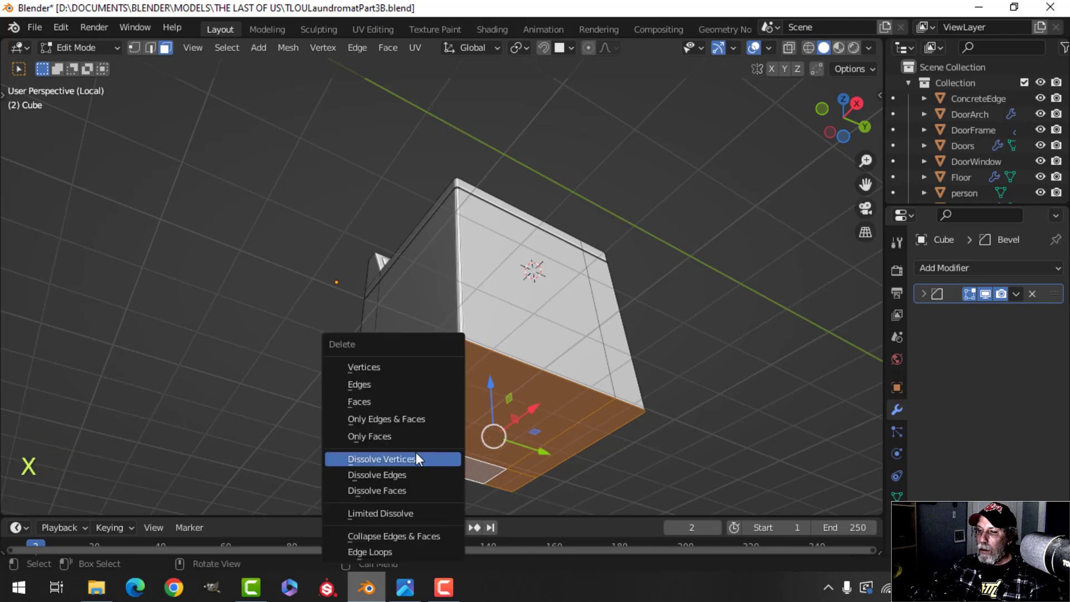
pyautogui.click(385, 403)
pyautogui.press('Tab')
pyautogui.moveTo(386, 404); pyautogui.dragTo(533, 417, button='middle')
pyautogui.hotkey('alt', 'a')
pyautogui.scroll(2, 563, 413)
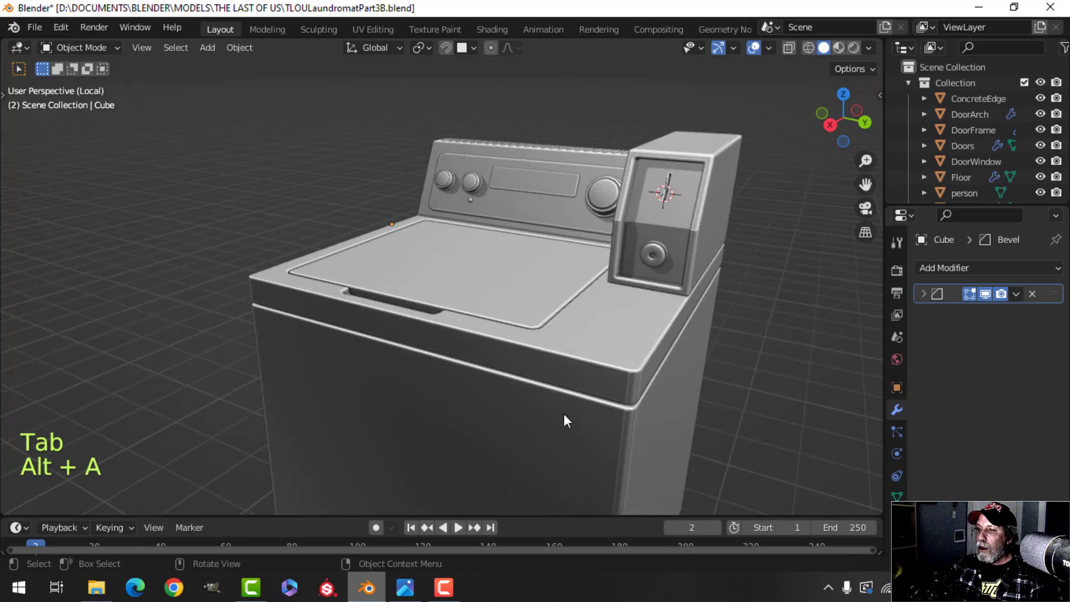
# Exit local view to show the washer within the full laundromat scene.
pyautogui.scroll(-2, 563, 414)
pyautogui.press('/')
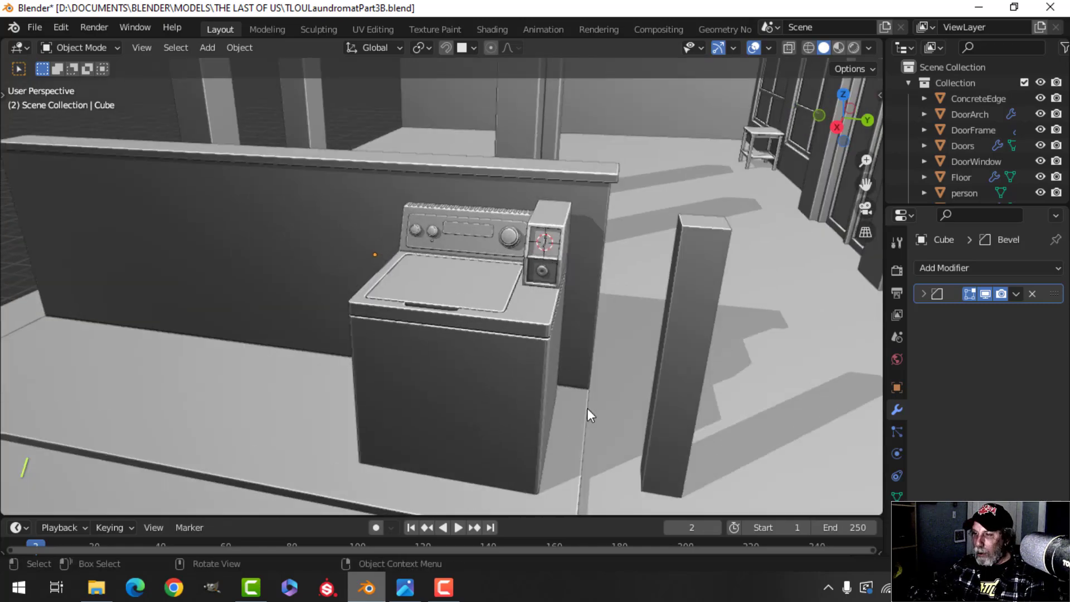
pyautogui.scroll(-5, 580, 409)
pyautogui.moveTo(597, 399); pyautogui.dragTo(690, 396, button='middle')
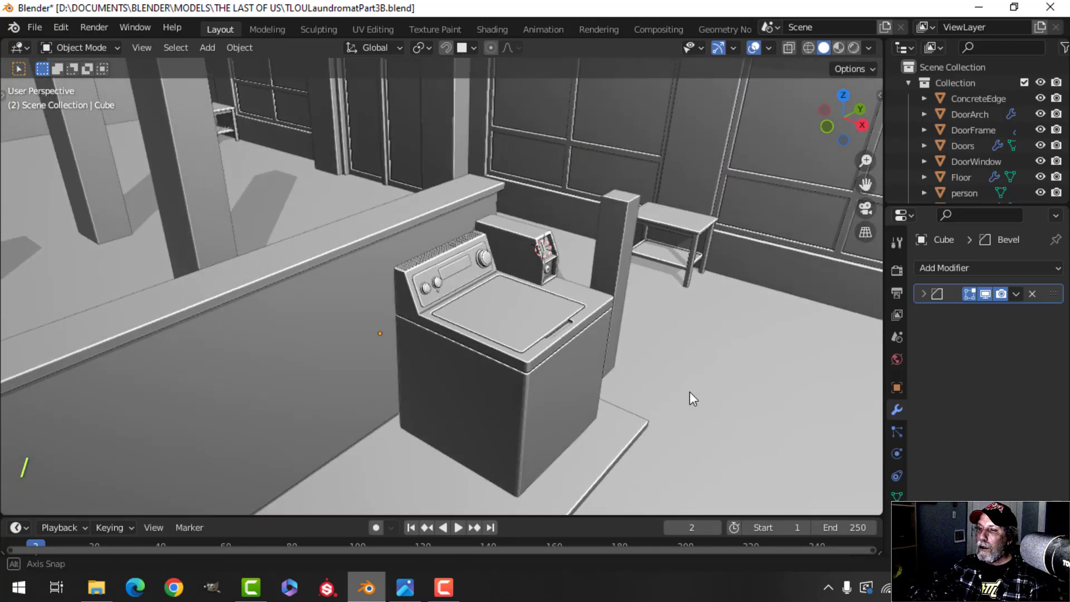
pyautogui.scroll(4, 480, 372)
pyautogui.moveTo(480, 372); pyautogui.dragTo(457, 336, button='middle')
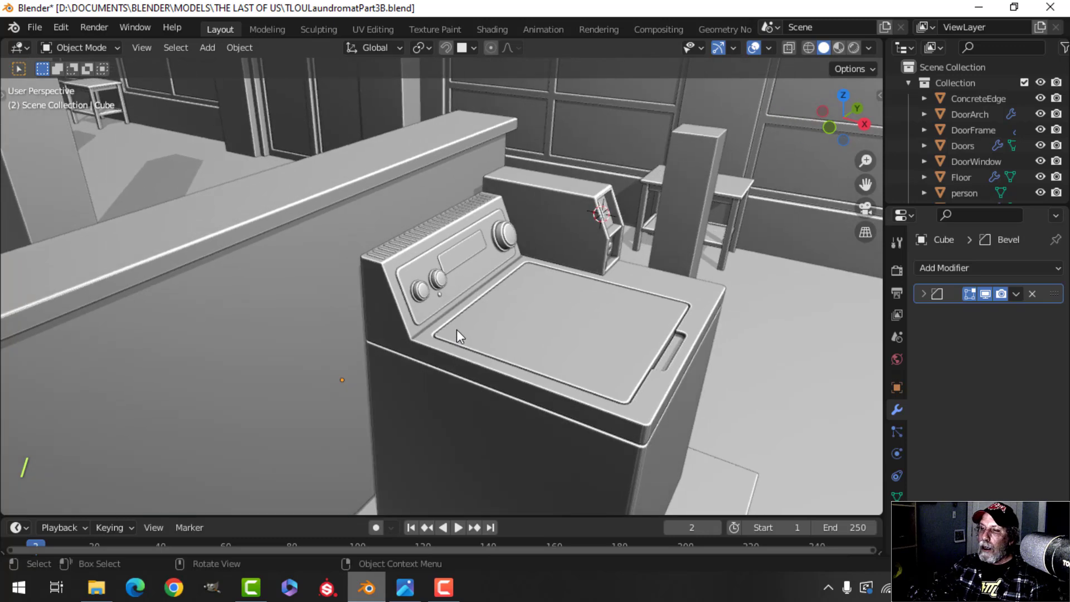
# Compare the control console with and without the arrayed vent slats by hiding and unhiding them.
pyautogui.click(410, 233)
pyautogui.scroll(2, 420, 253)
pyautogui.press('h')
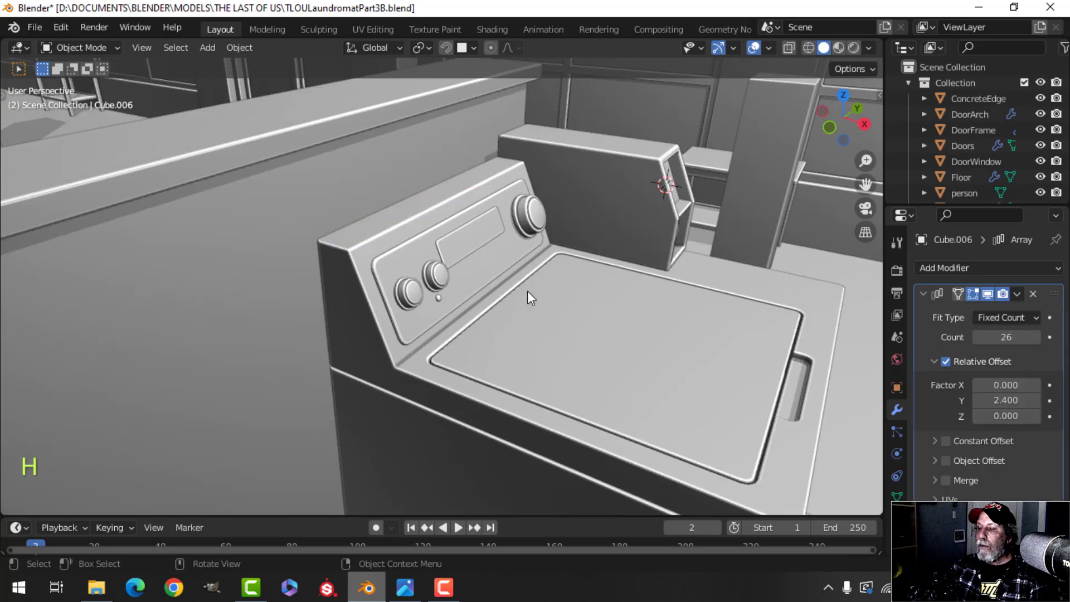
pyautogui.moveTo(527, 291); pyautogui.dragTo(493, 284, button='middle')
pyautogui.hotkey('alt', 'h')
pyautogui.hotkey('alt', 'a')
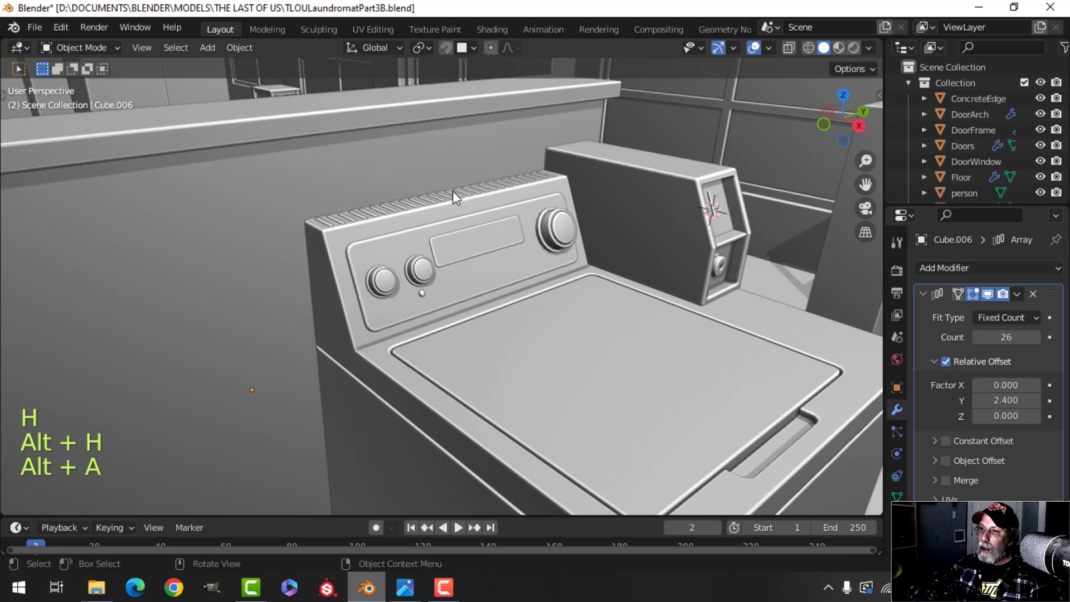
# Delete the arrayed vent slats along the top of the control console.
pyautogui.click(452, 191)
pyautogui.press('x')
pyautogui.click(452, 191)
# Join the console knobs, the indicator light and the coin box's inner panel and round lock into one object.
pyautogui.click(415, 278)
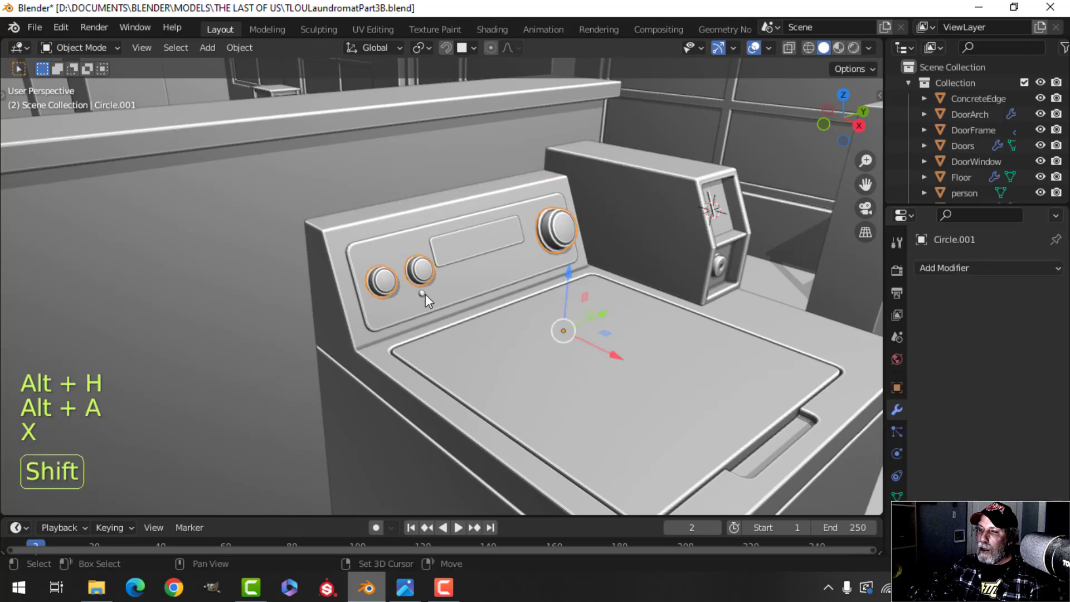
pyautogui.keyDown('shift'); pyautogui.click(425, 294); pyautogui.keyUp('shift')
pyautogui.moveTo(547, 260); pyautogui.dragTo(675, 324, button='middle')
pyautogui.scroll(2, 642, 303)
pyautogui.keyDown('shift'); pyautogui.click(670, 252); pyautogui.keyUp('shift')
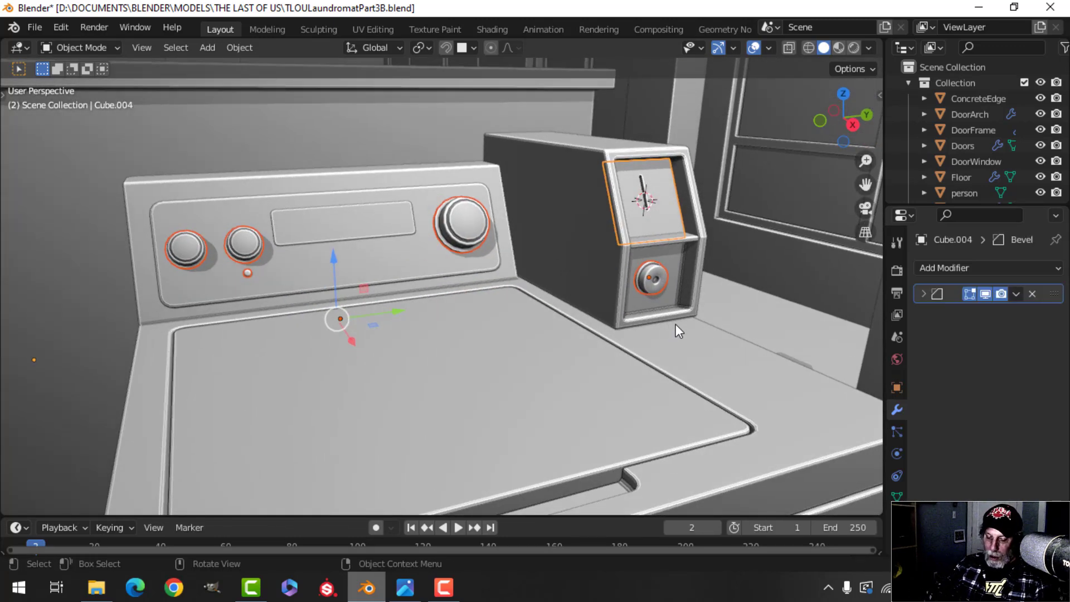
pyautogui.hotkey('ctrl', 'j')
# Join the small rectangular display plate with the rounded panel behind the console knobs.
pyautogui.click(340, 227)
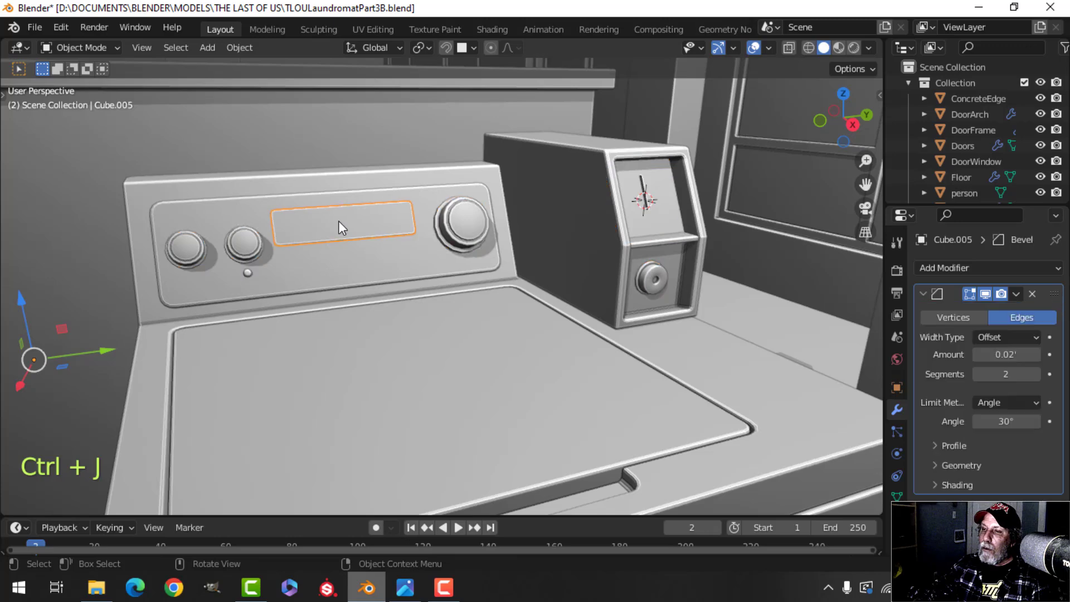
pyautogui.keyDown('shift'); pyautogui.click(400, 245); pyautogui.keyUp('shift')
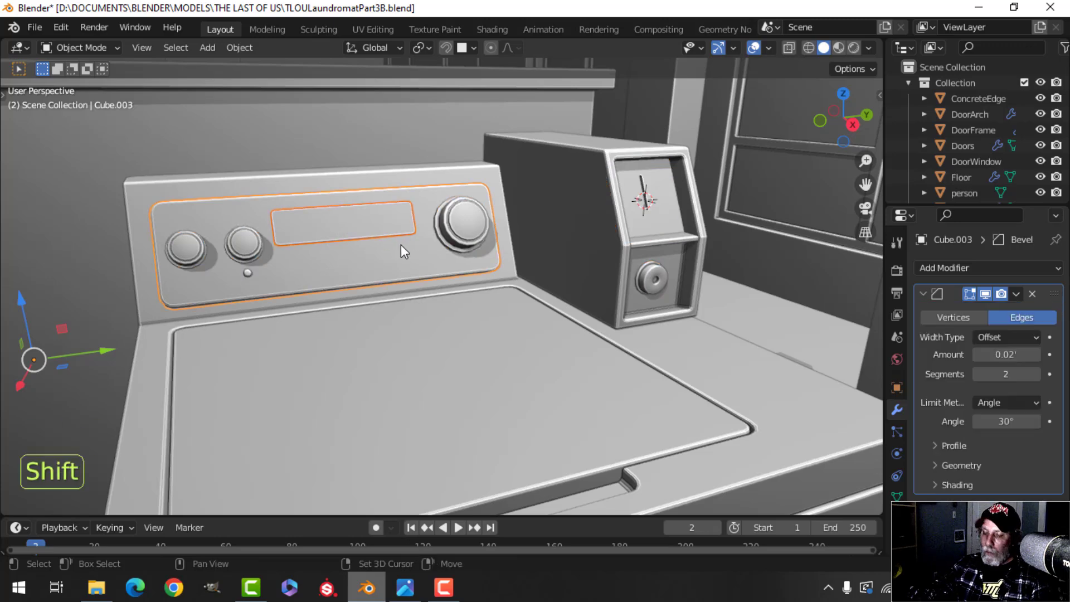
pyautogui.hotkey('ctrl', 'j')
pyautogui.hotkey('alt', 'a')
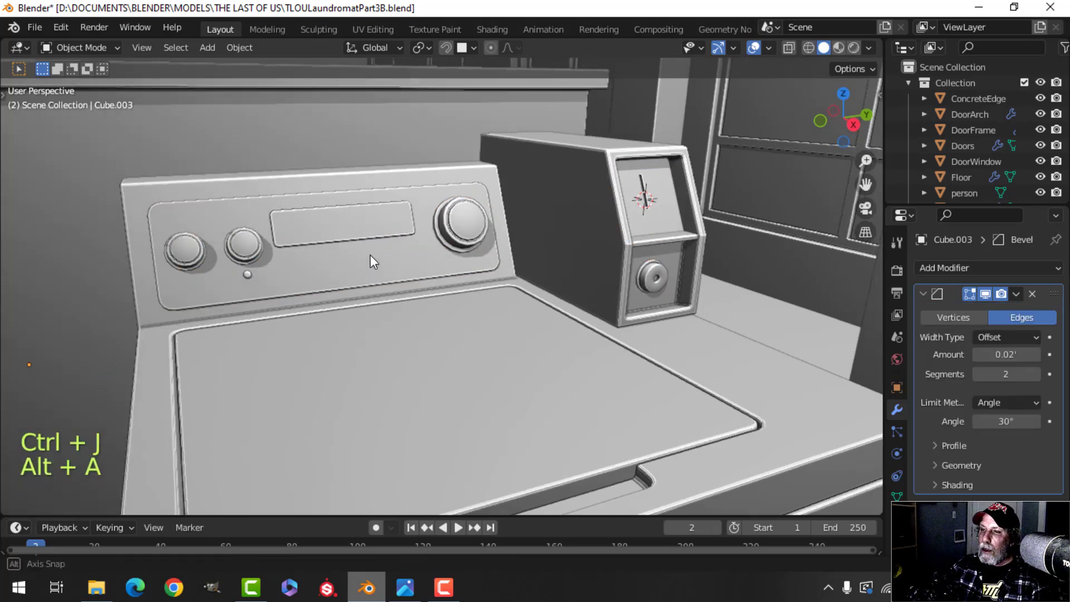
# Join the console's rounded panel to the washer body.
pyautogui.moveTo(370, 256); pyautogui.dragTo(309, 206, button='middle')
pyautogui.click(262, 226)
pyautogui.scroll(-2, 262, 226)
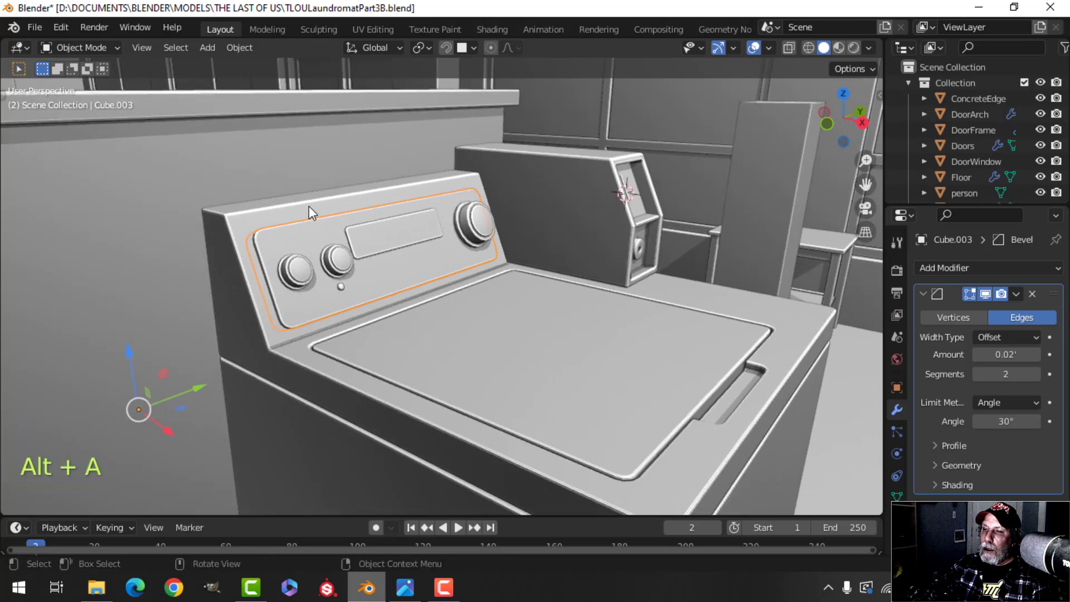
pyautogui.keyDown('shift'); pyautogui.click(313, 205); pyautogui.keyUp('shift')
pyautogui.hotkey('ctrl', 'j')
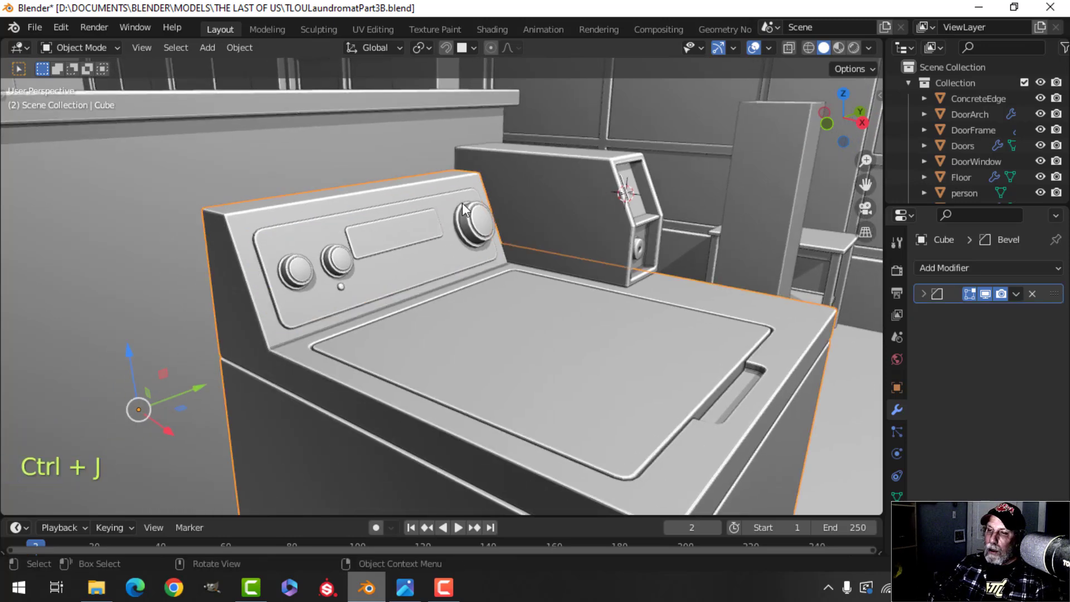
pyautogui.scroll(-1, 600, 263)
pyautogui.keyDown('shift'); pyautogui.moveTo(617, 343); pyautogui.dragTo(595, 316, button='middle'); pyautogui.keyUp('shift')
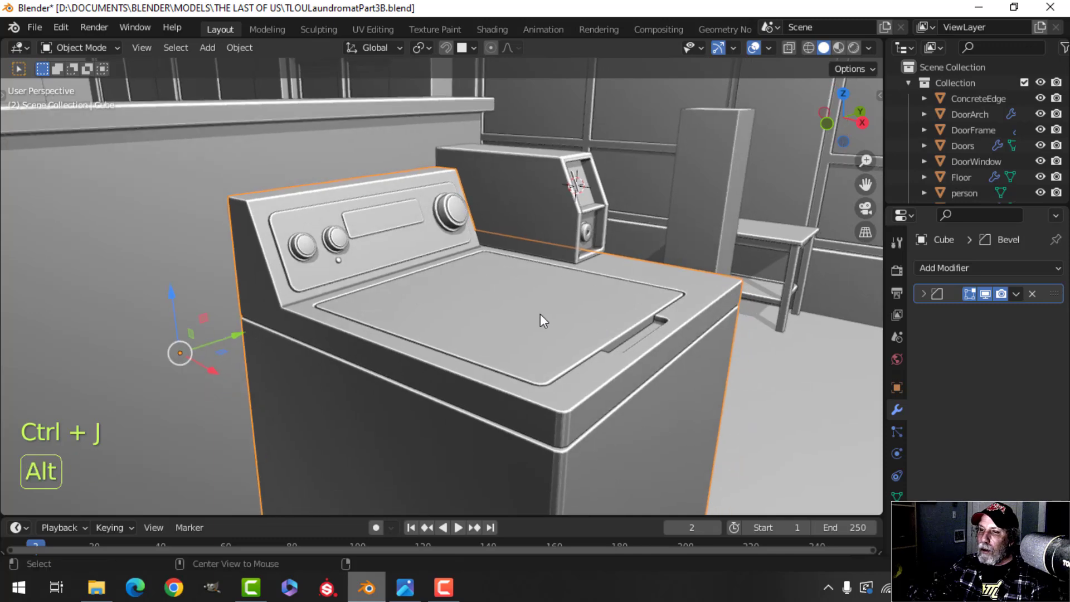
# Try joining the knobs and coin box details to the washer body, and undo the join.
pyautogui.hotkey('alt', 'a')
pyautogui.moveTo(509, 310); pyautogui.dragTo(503, 322, button='middle')
pyautogui.click(499, 324)
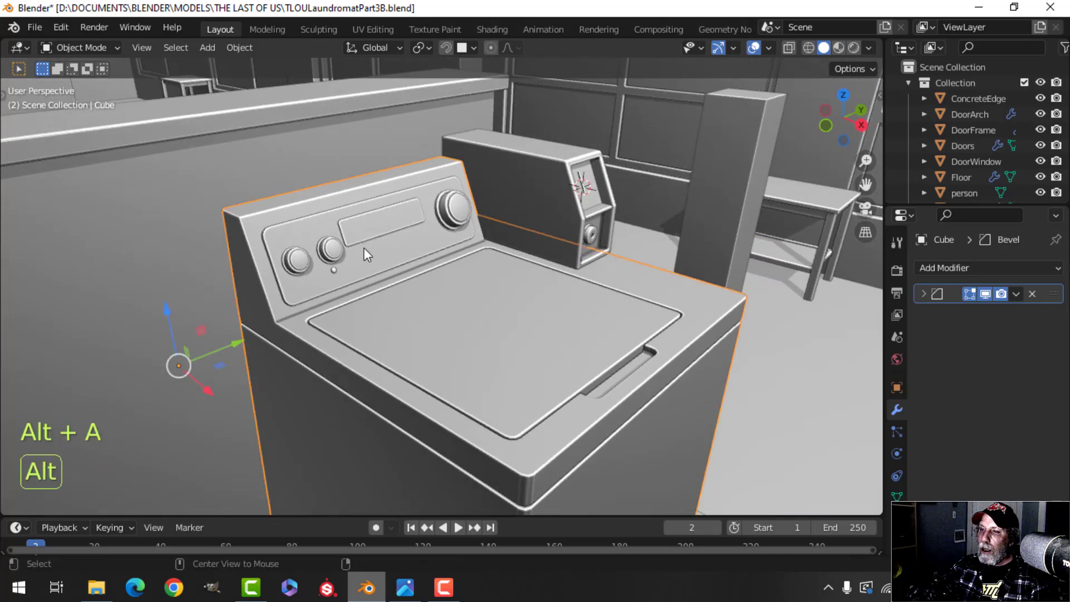
pyautogui.hotkey('alt', 'a')
pyautogui.click(343, 247)
pyautogui.keyDown('shift'); pyautogui.click(396, 235); pyautogui.keyUp('shift')
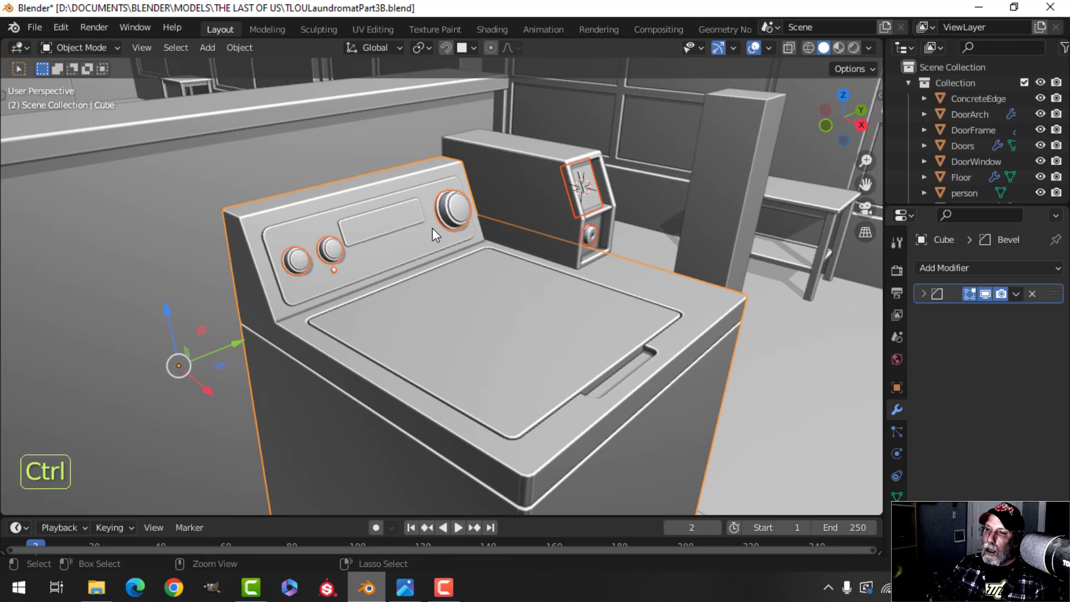
pyautogui.hotkey('ctrl', 'j')
pyautogui.hotkey('ctrl', 'z')
pyautogui.hotkey('alt', 'a')
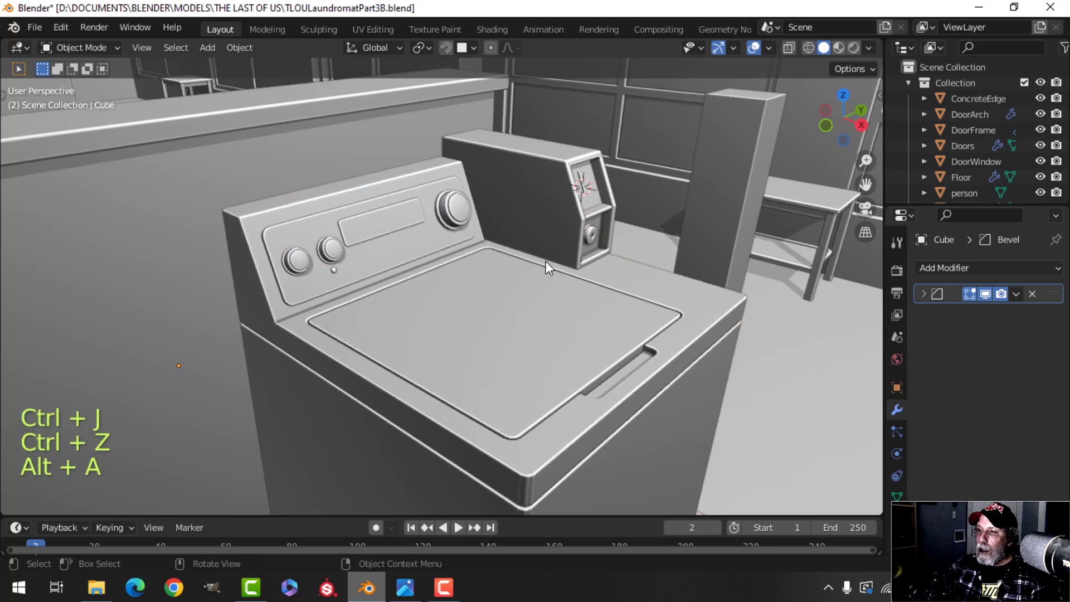
# Join the coin box housing to the washer body, leaving the knobs and coin box details separate.
pyautogui.moveTo(546, 261); pyautogui.dragTo(493, 273, button='middle')
pyautogui.scroll(4, 480, 282)
pyautogui.click(568, 289)
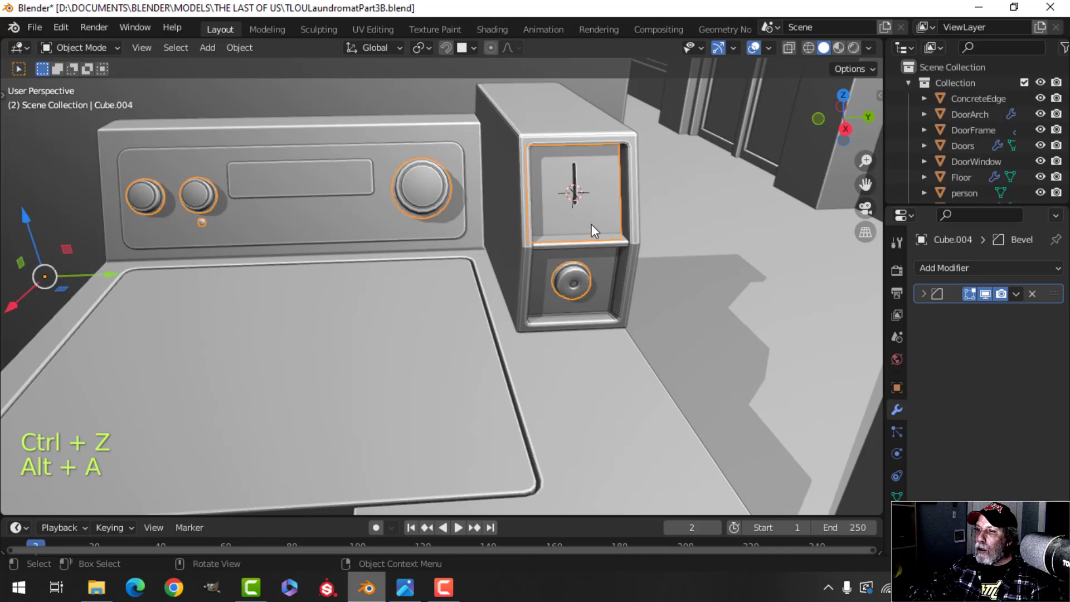
pyautogui.click(610, 236)
pyautogui.moveTo(551, 125); pyautogui.dragTo(551, 294, button='middle')
pyautogui.keyDown('shift'); pyautogui.moveTo(528, 354); pyautogui.dragTo(593, 385, button='middle'); pyautogui.keyUp('shift')
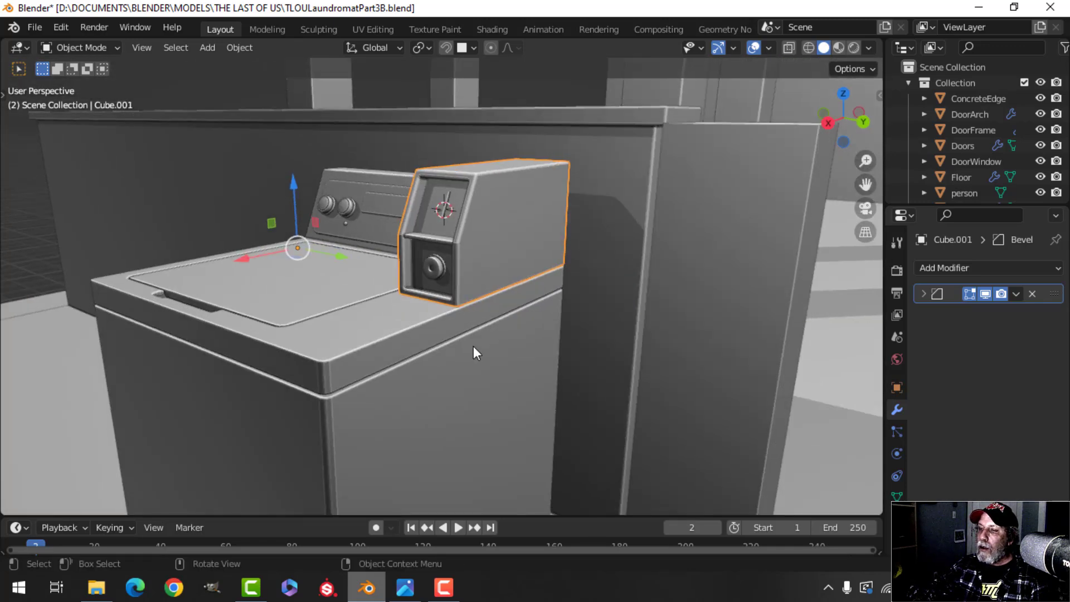
pyautogui.keyDown('shift'); pyautogui.click(400, 330); pyautogui.keyUp('shift')
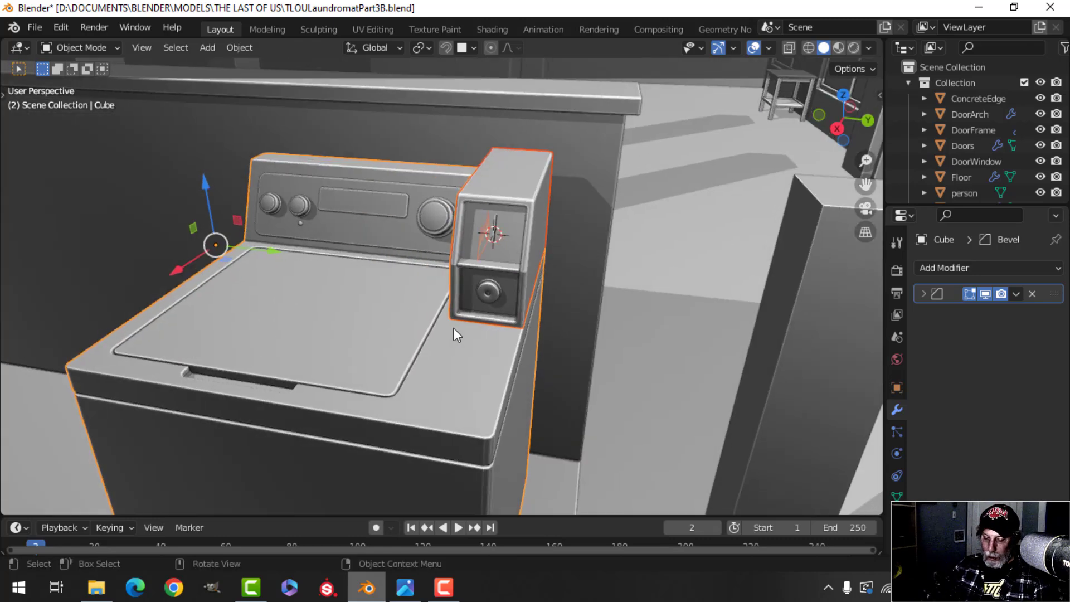
pyautogui.hotkey('ctrl', 'j')
pyautogui.hotkey('alt', 'a')
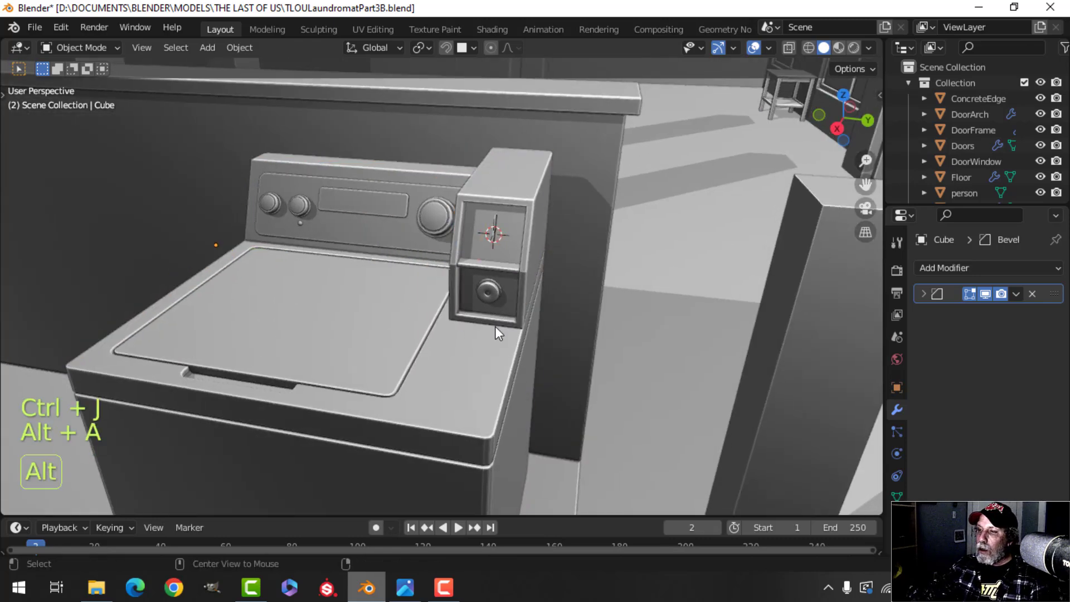
# Move the washer body and its knobs and coin box details into a new collection named WASHER.
pyautogui.click(525, 294)
pyautogui.hotkey('alt', 'a')
pyautogui.click(485, 292)
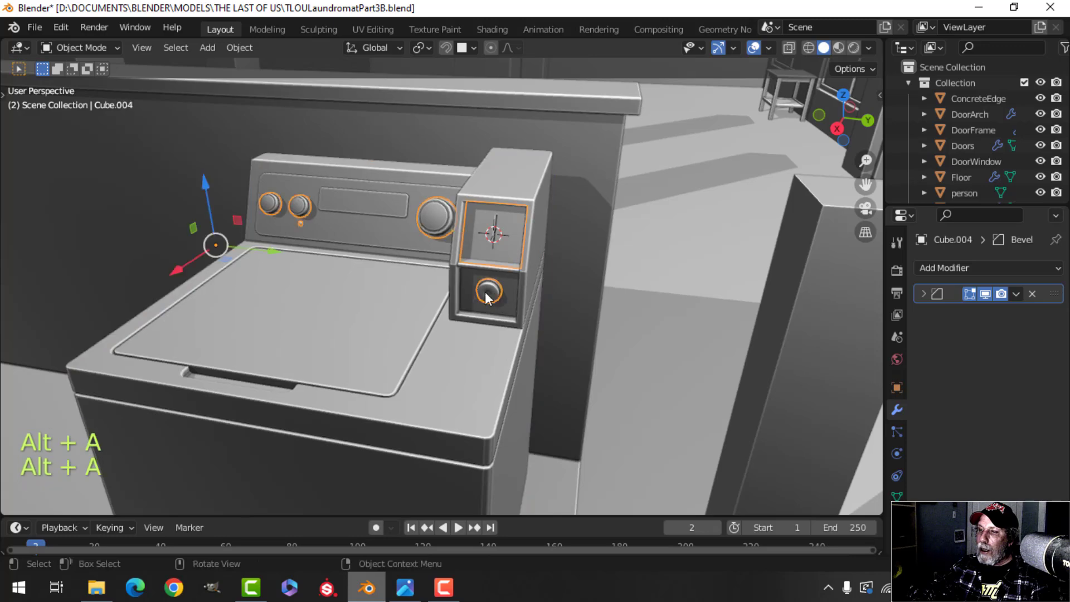
pyautogui.keyDown('shift'); pyautogui.click(386, 207); pyautogui.keyUp('shift')
pyautogui.moveTo(454, 248); pyautogui.dragTo(459, 320, button='middle')
pyautogui.press('m')
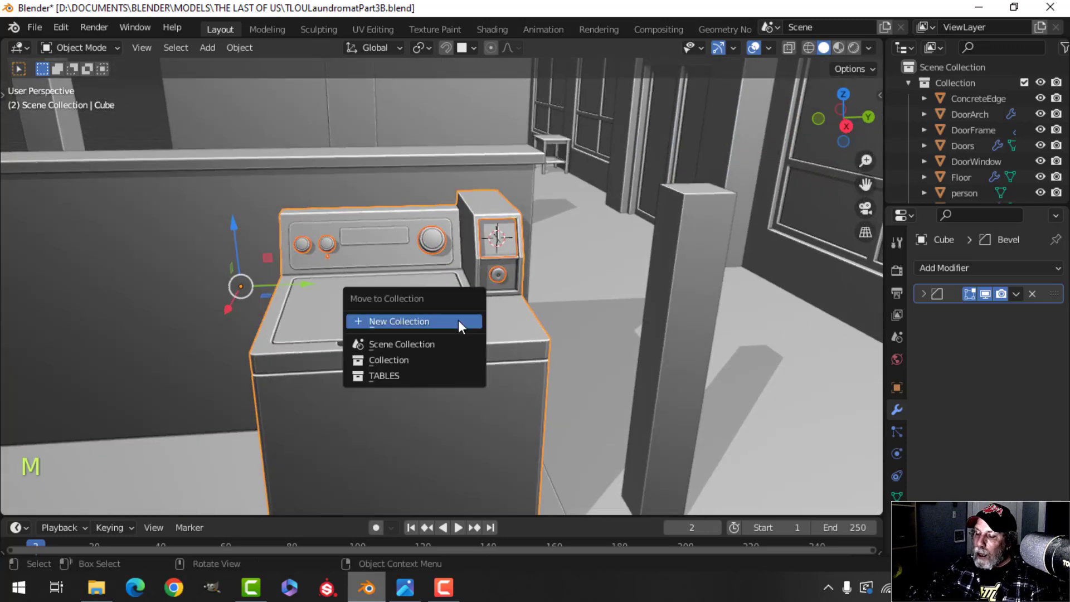
pyautogui.click(458, 320)
pyautogui.press('capslock')
pyautogui.write('c')
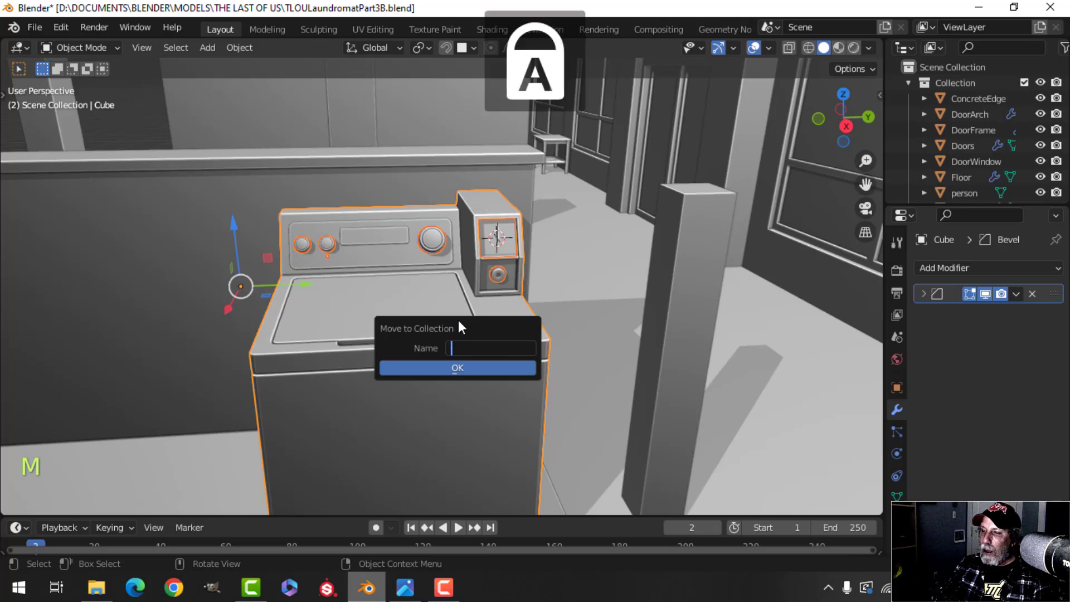
pyautogui.write('ASHER')
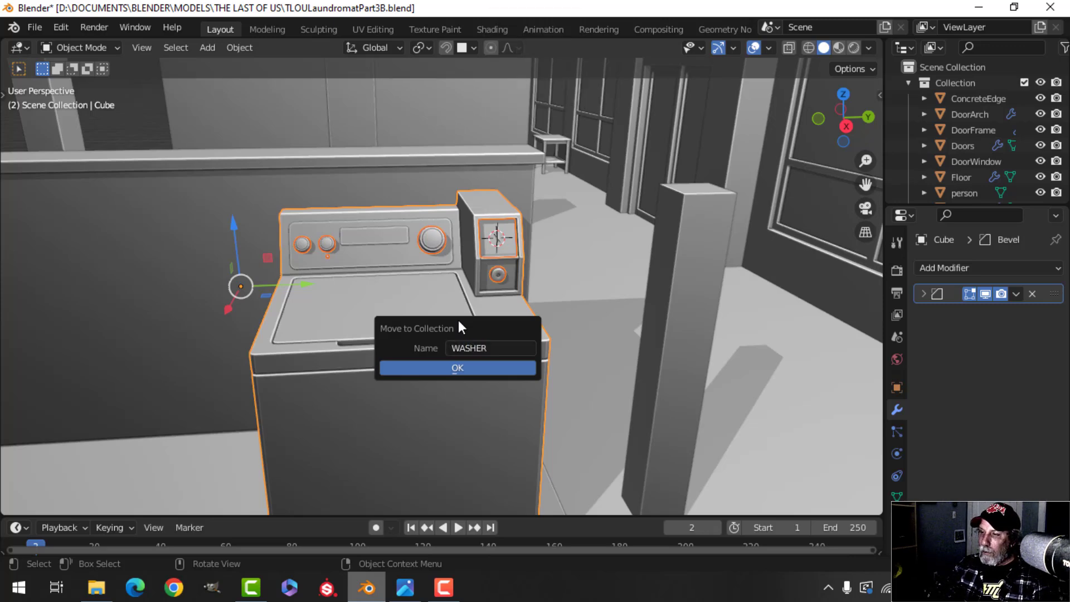
pyautogui.click(457, 368)
# Merge all of the washer mesh's vertices by distance, using a merge distance of 0.000328'.
pyautogui.scroll(-2, 504, 340)
pyautogui.keyDown('shift'); pyautogui.moveTo(504, 340); pyautogui.dragTo(487, 323, button='middle'); pyautogui.keyUp('shift')
pyautogui.press('Tab')
pyautogui.press('a')
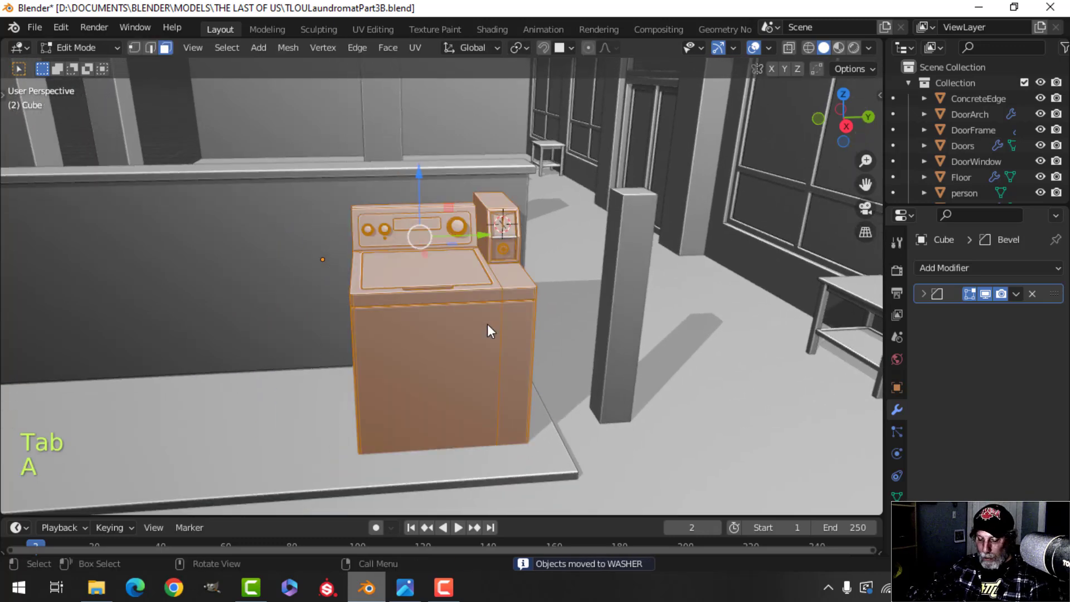
pyautogui.press('m')
pyautogui.click(487, 323)
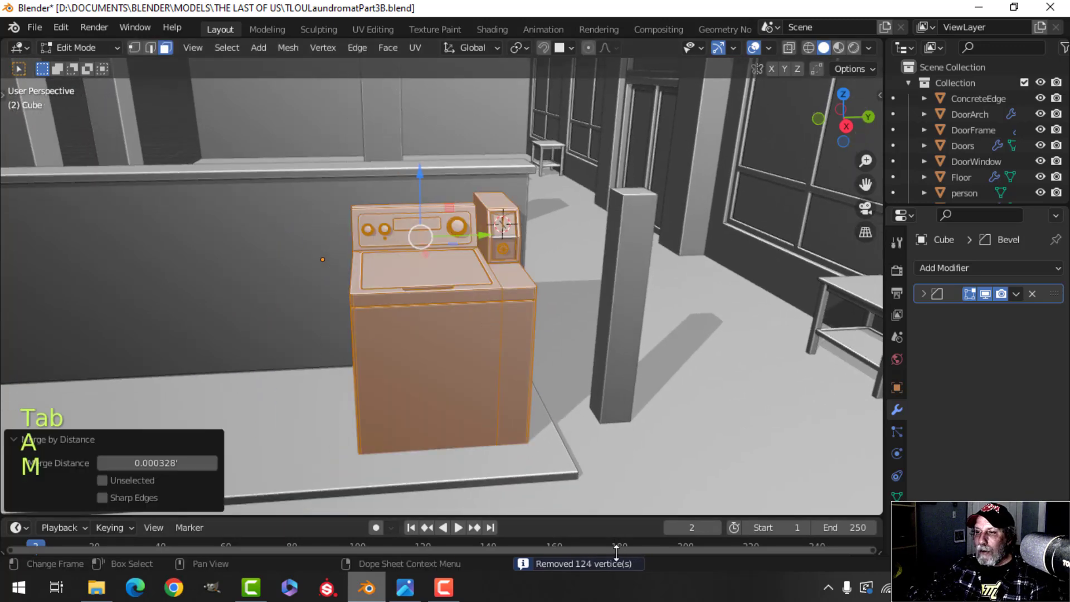
pyautogui.hotkey('alt', 'a')
pyautogui.press('Tab')
# Try joining the knobs and coin box details with the merged washer body, and undo the join.
pyautogui.scroll(3, 516, 353)
pyautogui.hotkey('alt', 'a')
pyautogui.keyDown('shift'); pyautogui.moveTo(526, 320); pyautogui.dragTo(414, 327, button='middle'); pyautogui.keyUp('shift')
pyautogui.click(361, 265)
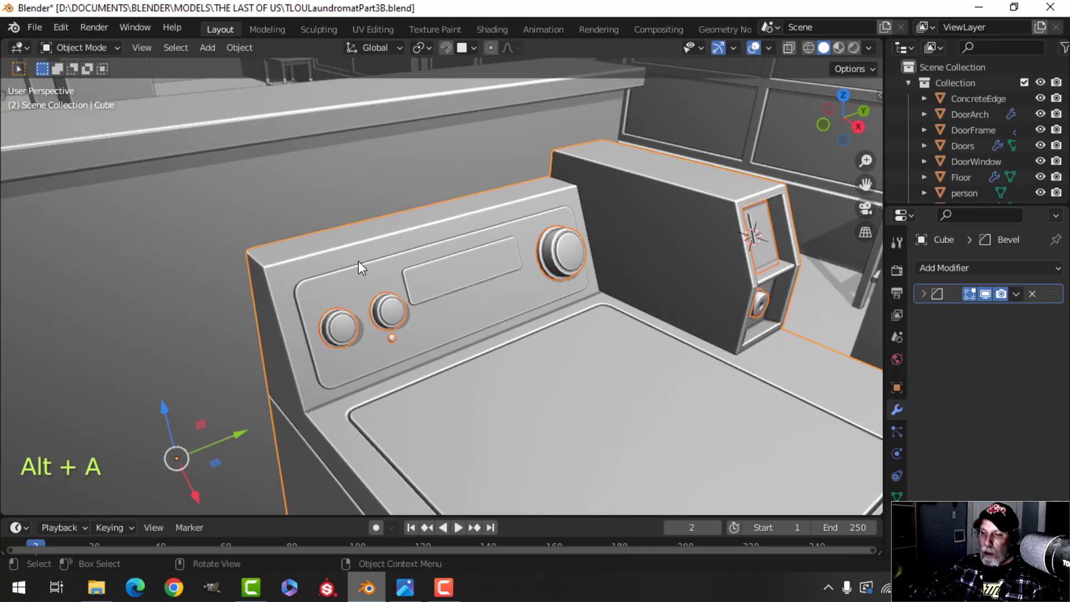
pyautogui.hotkey('ctrl', 'j')
pyautogui.hotkey('ctrl', 'z')
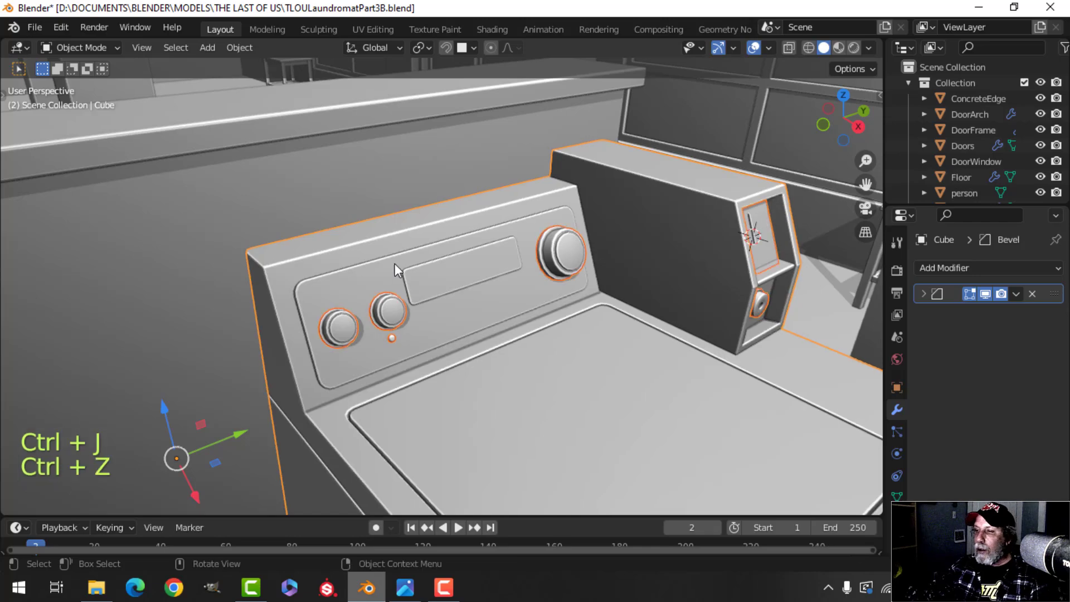
pyautogui.hotkey('alt', 'a')
# Snap the 3D cursor to the centre of the washer body's bottom edge loop.
pyautogui.keyDown('shift'); pyautogui.moveTo(395, 270); pyautogui.dragTo(490, 275, button='middle'); pyautogui.keyUp('shift')
pyautogui.scroll(2, 470, 286)
pyautogui.scroll(-3, 513, 292)
pyautogui.moveTo(534, 310); pyautogui.dragTo(497, 266, button='middle')
pyautogui.scroll(-3, 497, 267)
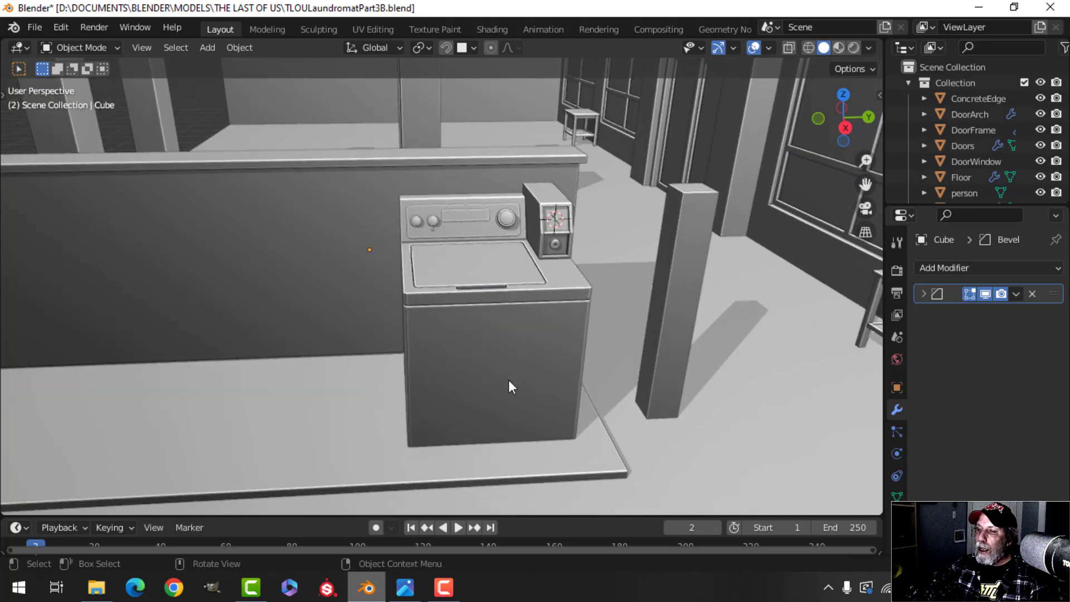
pyautogui.click(508, 381)
pyautogui.moveTo(583, 388); pyautogui.dragTo(566, 327, button='middle')
pyautogui.press('Tab')
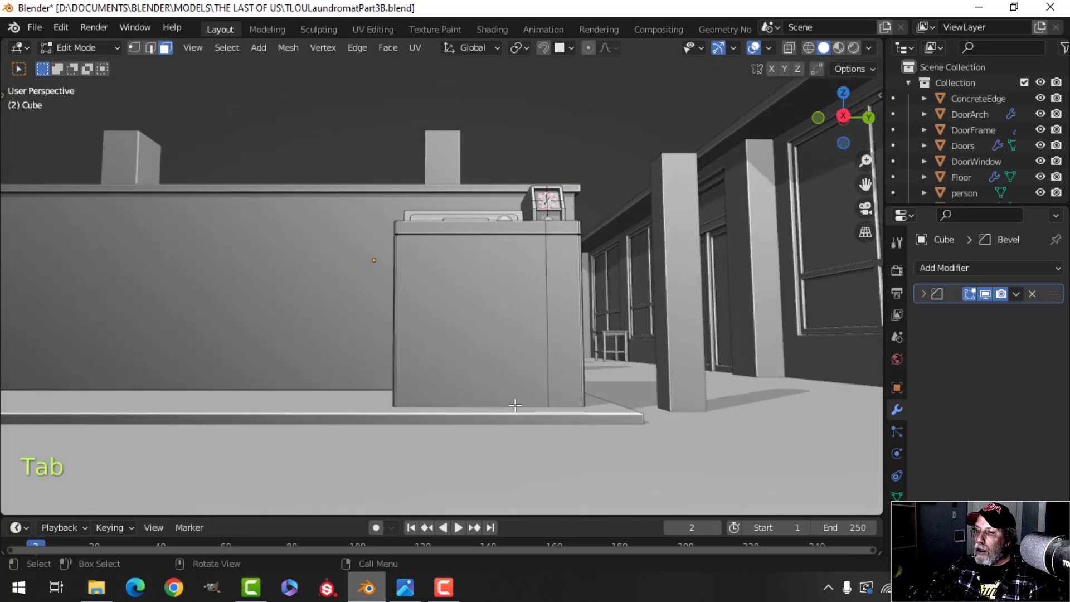
pyautogui.scroll(3, 515, 405)
pyautogui.hotkey('alt', 'a')
pyautogui.moveTo(538, 410)
pyautogui.mouseDown(button='middle')
pyautogui.moveTo(507, 394)
pyautogui.moveTo(509, 370)
pyautogui.moveTo(519, 401)
pyautogui.mouseUp(button='middle')
pyautogui.press('2')
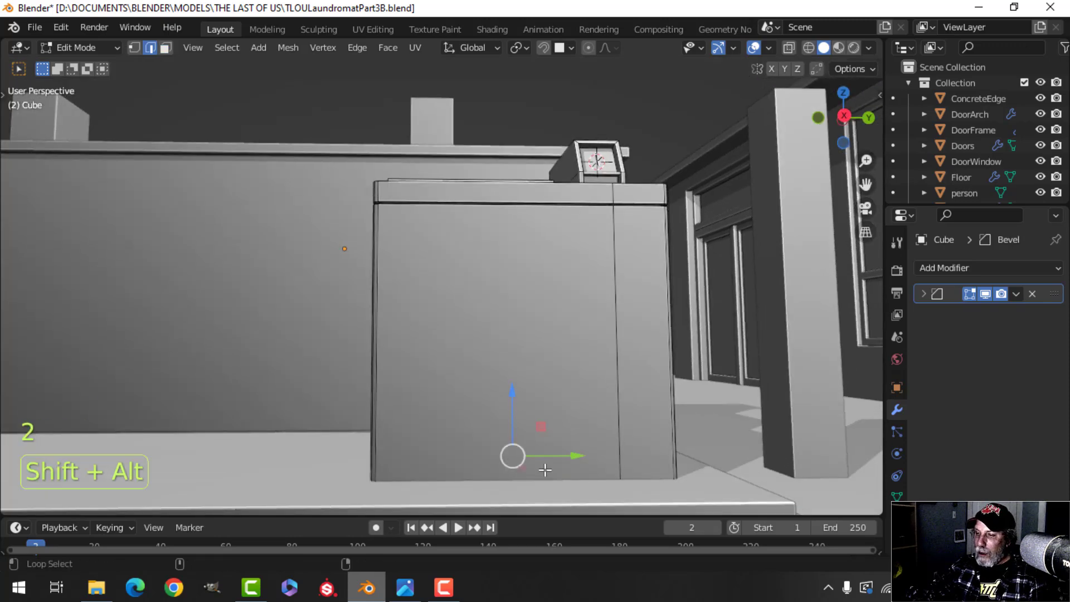
pyautogui.scroll(-2, 557, 454)
pyautogui.hotkey('shift', 's')
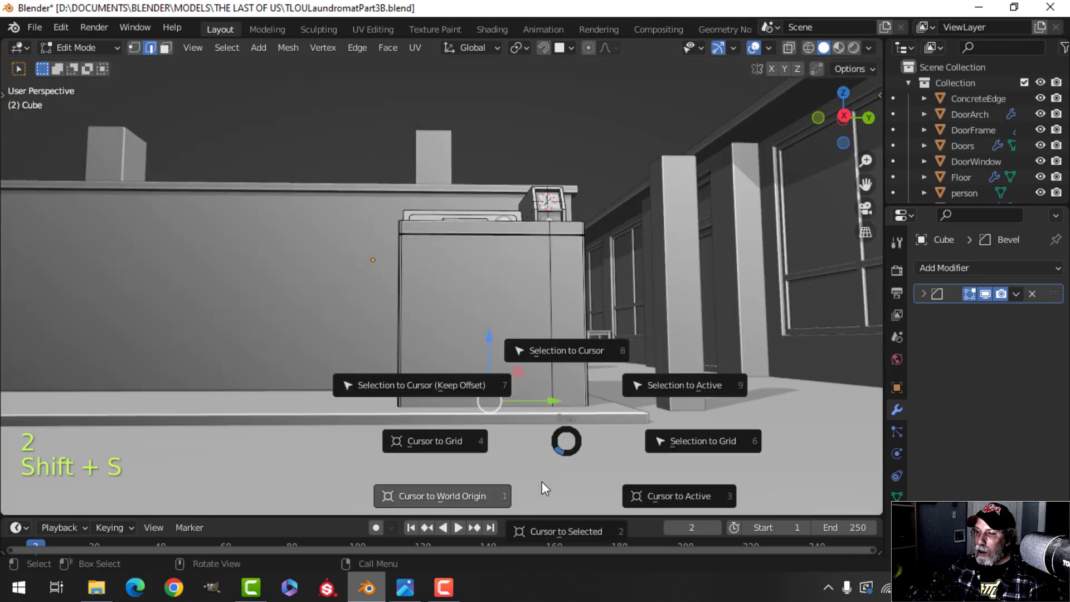
pyautogui.click(546, 527)
# Add a collection instance of WASHER at the 3D cursor.
pyautogui.press('Tab')
pyautogui.moveTo(547, 527); pyautogui.dragTo(539, 386, button='middle')
pyautogui.scroll(-2, 570, 433)
pyautogui.hotkey('alt', 'a')
pyautogui.hotkey('shift', 'a')
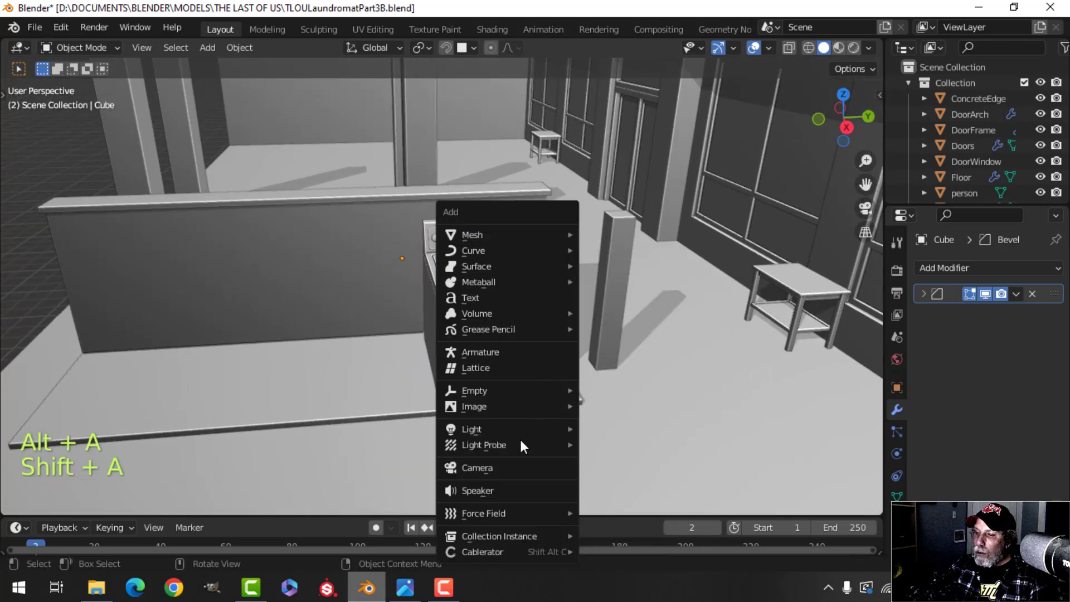
pyautogui.moveTo(502, 538)
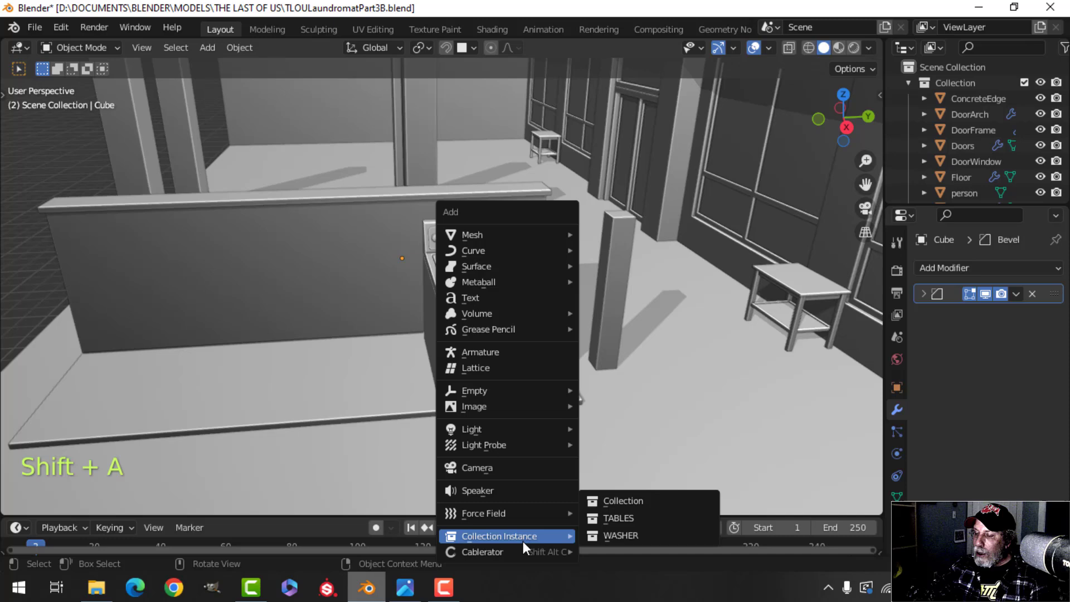
pyautogui.click(615, 538)
# Try the Origin to 3D Cursor, Origin to Geometry and Geometry to Origin options on the washer instance.
pyautogui.click(240, 46)
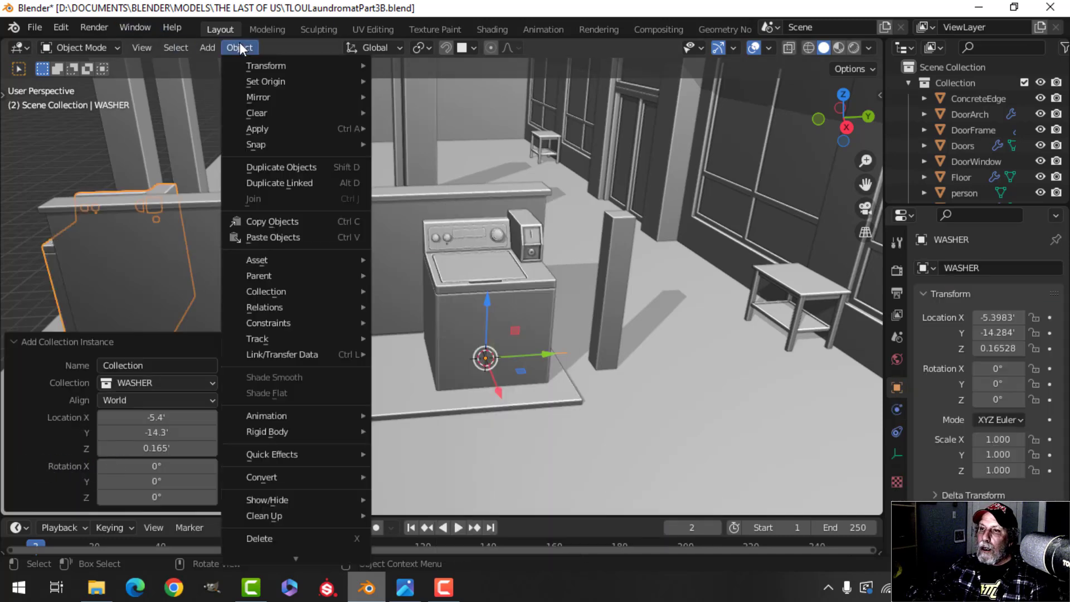
pyautogui.moveTo(265, 78)
pyautogui.click(460, 114)
pyautogui.click(245, 47)
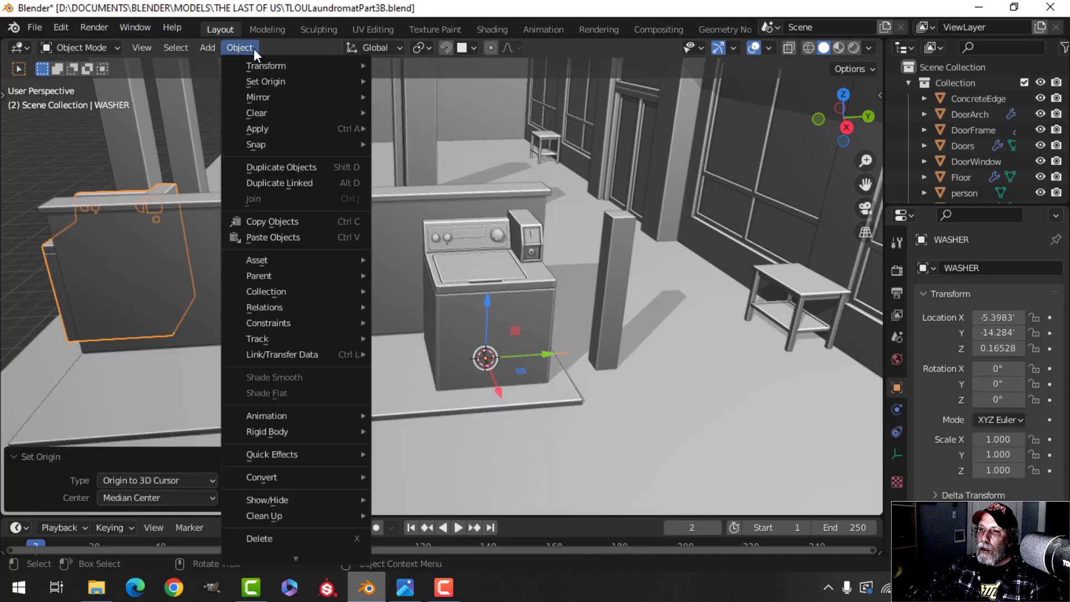
pyautogui.click(431, 95)
pyautogui.keyDown('shift'); pyautogui.moveTo(539, 264); pyautogui.dragTo(575, 262, button='middle'); pyautogui.keyUp('shift')
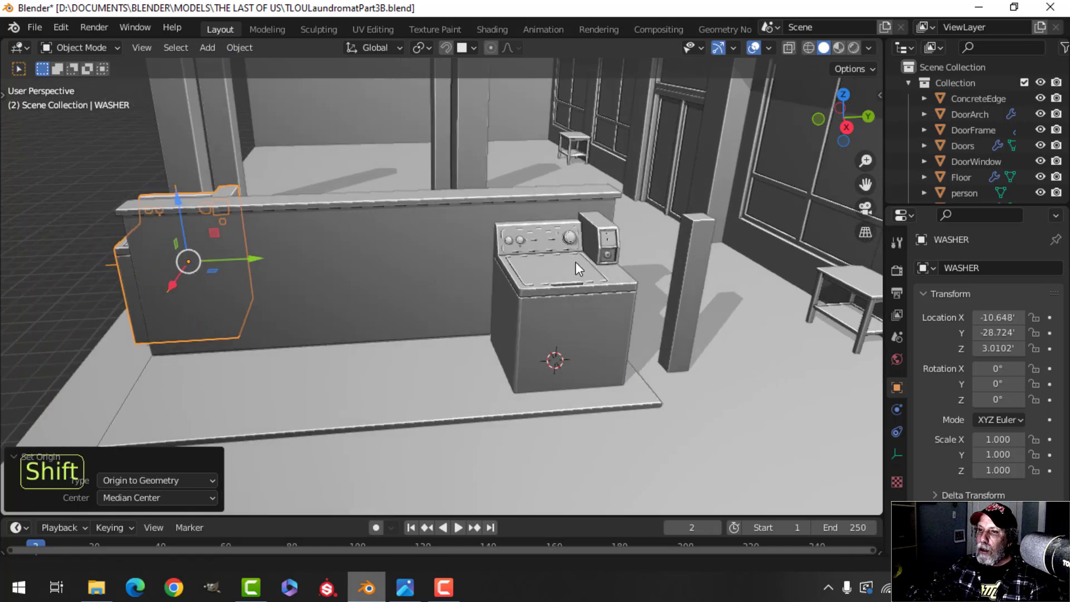
pyautogui.moveTo(364, 185); pyautogui.dragTo(260, 89, button='middle')
pyautogui.click(241, 47)
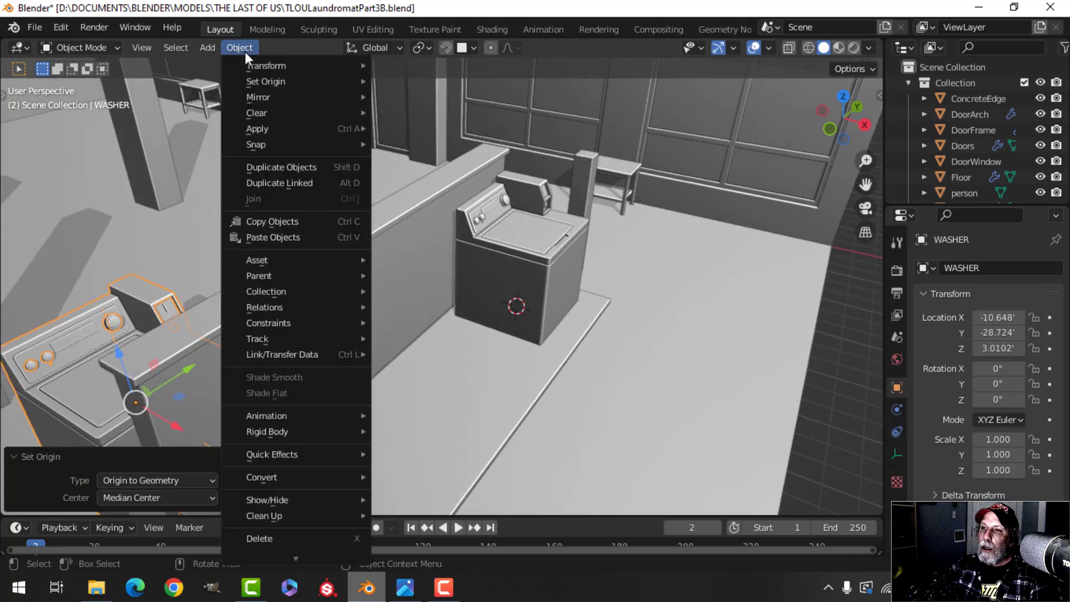
pyautogui.moveTo(249, 83)
pyautogui.click(401, 81)
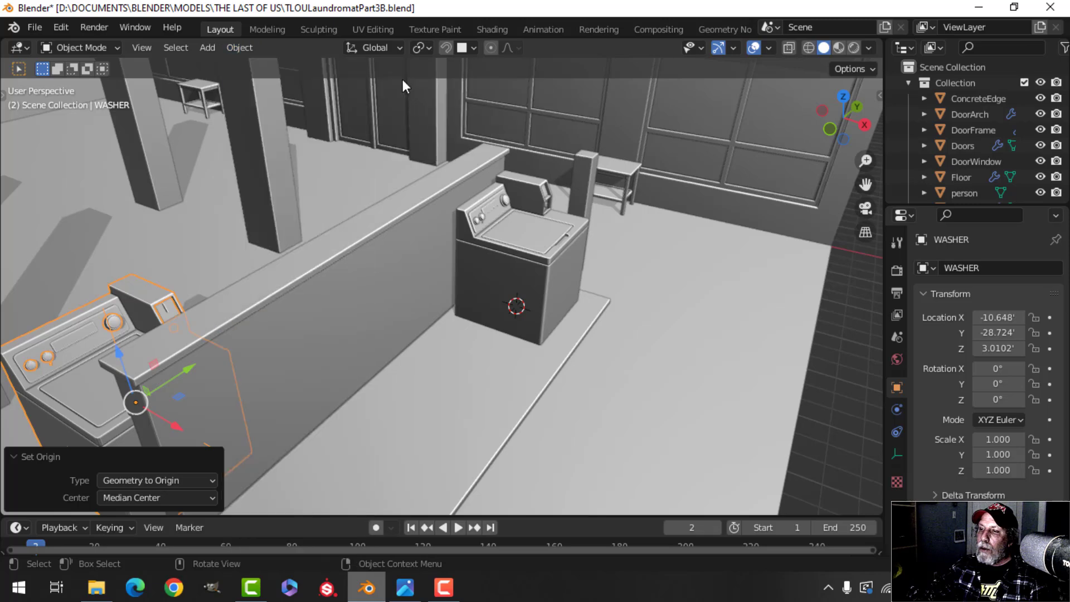
# Set the washer instance's origin to the 3D cursor and bring its geometry to that origin.
pyautogui.click(256, 48)
pyautogui.moveTo(259, 81)
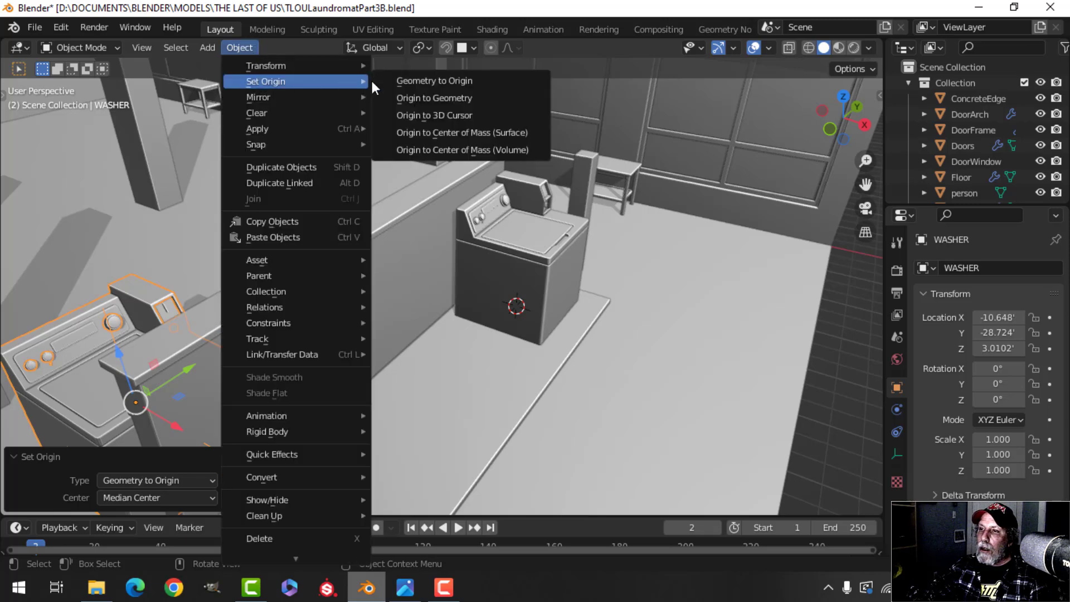
pyautogui.click(401, 109)
pyautogui.click(239, 47)
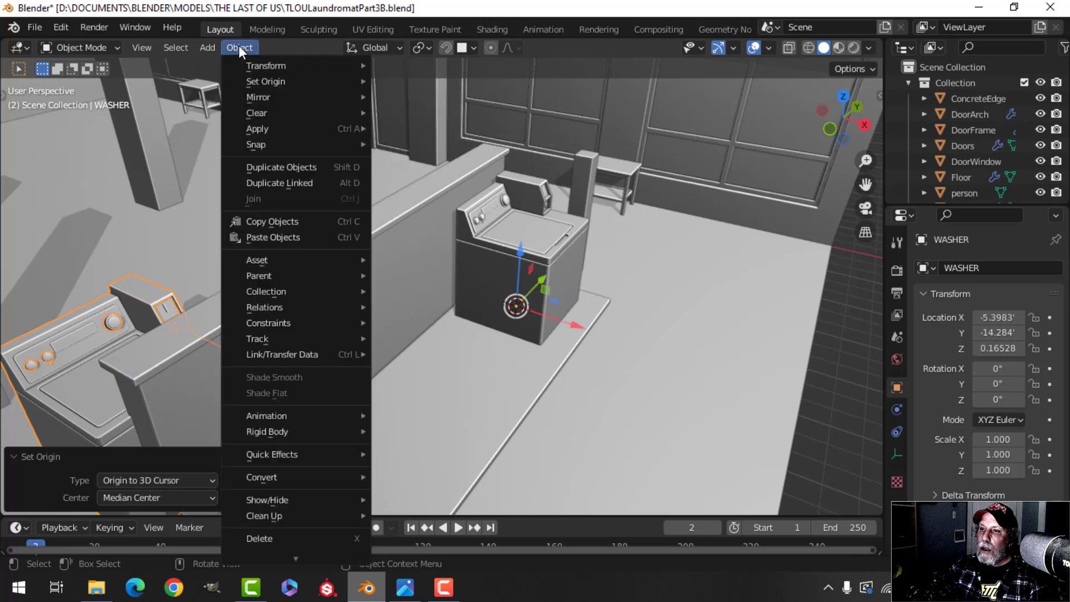
pyautogui.click(407, 81)
# Raise the washer instance about 2.68' along Z in front view so its base rests on the floor slab.
pyautogui.moveTo(626, 259); pyautogui.dragTo(521, 255, button='middle')
pyautogui.press('KP_1')
pyautogui.scroll(-2, 521, 255)
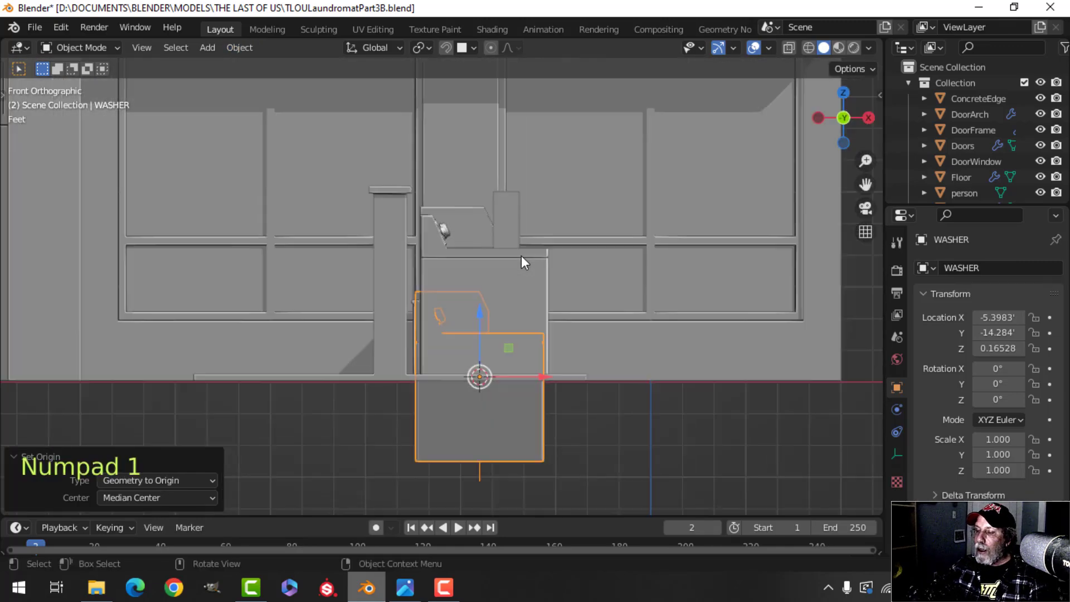
pyautogui.press('g')
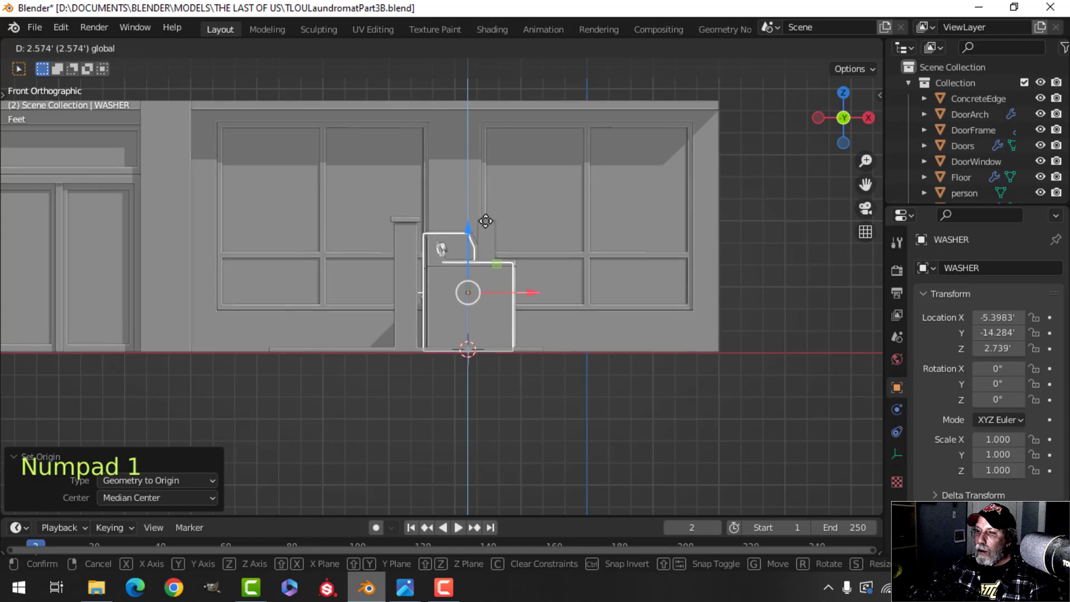
pyautogui.click(487, 218)
pyautogui.scroll(4, 500, 256)
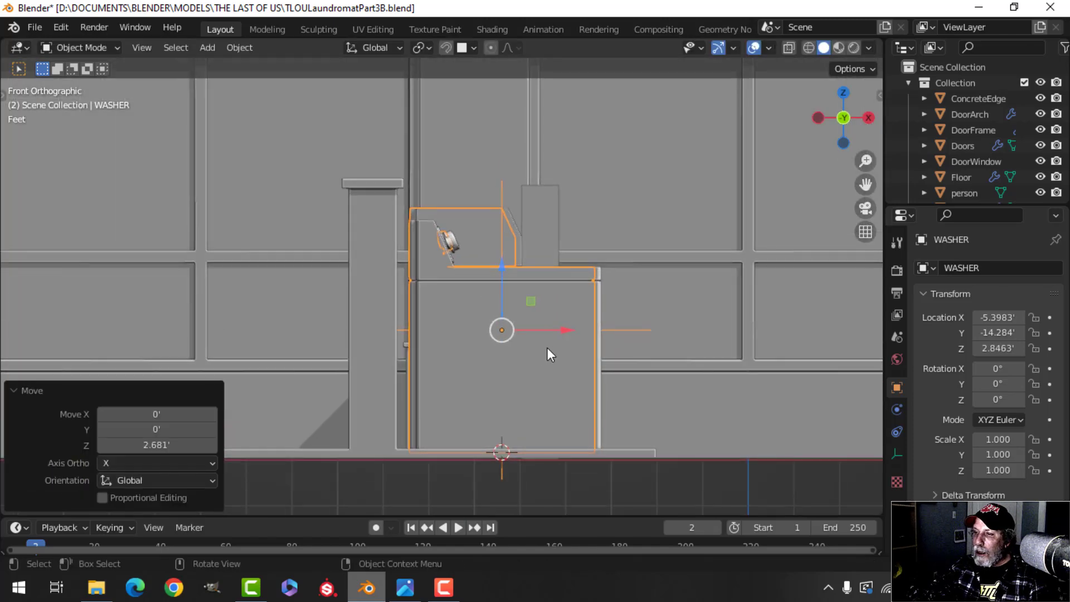
# Align the washer instance with the original along X and slide it along Y to stand beside the original.
pyautogui.moveTo(566, 327); pyautogui.dragTo(573, 323)
pyautogui.moveTo(573, 324); pyautogui.dragTo(595, 372, button='middle')
pyautogui.moveTo(614, 358); pyautogui.dragTo(607, 344)
pyautogui.scroll(-5, 662, 379)
pyautogui.scroll(3, 710, 348)
pyautogui.moveTo(711, 349); pyautogui.dragTo(567, 333)
pyautogui.keyDown('shift'); pyautogui.moveTo(568, 333); pyautogui.dragTo(600, 383, button='middle'); pyautogui.keyUp('shift')
# Duplicate the washer instance and place the copy next to it, about 4.4' along negative Y.
pyautogui.hotkey('shift', 'd')
pyautogui.rightClick(635, 353)
pyautogui.moveTo(624, 357); pyautogui.dragTo(512, 365)
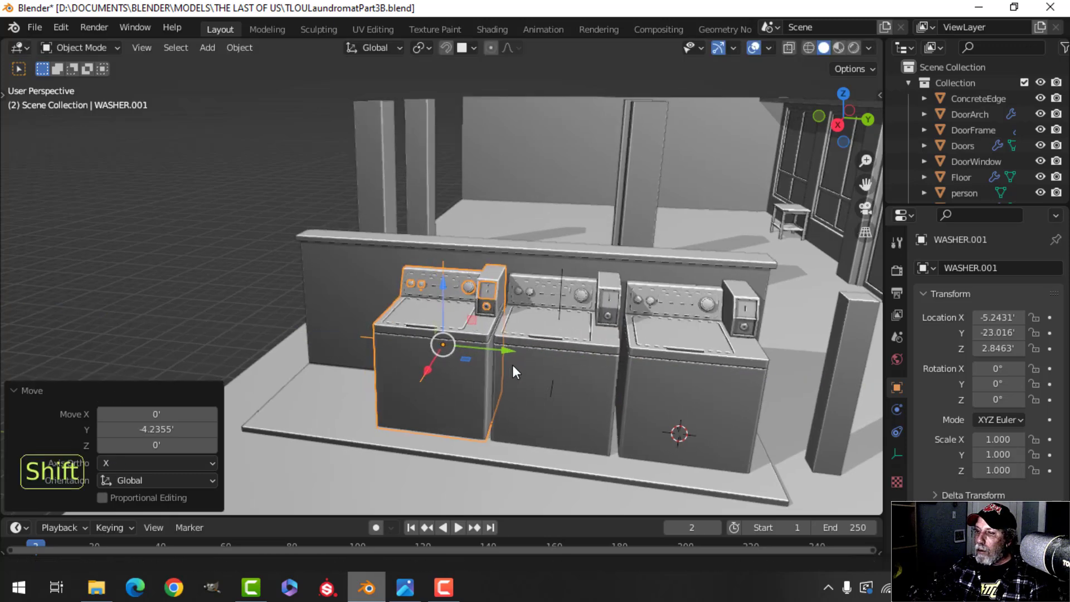
pyautogui.keyDown('shift'); pyautogui.moveTo(512, 372); pyautogui.dragTo(552, 372, button='middle'); pyautogui.keyUp('shift')
pyautogui.moveTo(552, 370); pyautogui.dragTo(547, 365)
pyautogui.keyDown('shift'); pyautogui.moveTo(548, 366); pyautogui.dragTo(588, 409, button='middle'); pyautogui.keyUp('shift')
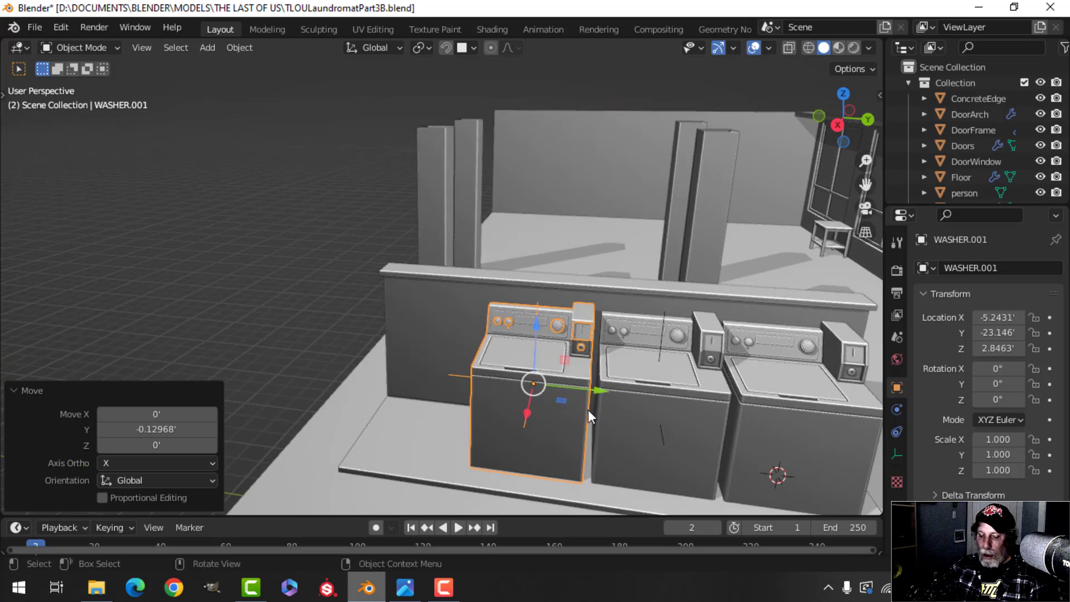
# Duplicate the end washer and place the fourth machine in the row about 4.3' along negative Y.
pyautogui.hotkey('shift', 'd')
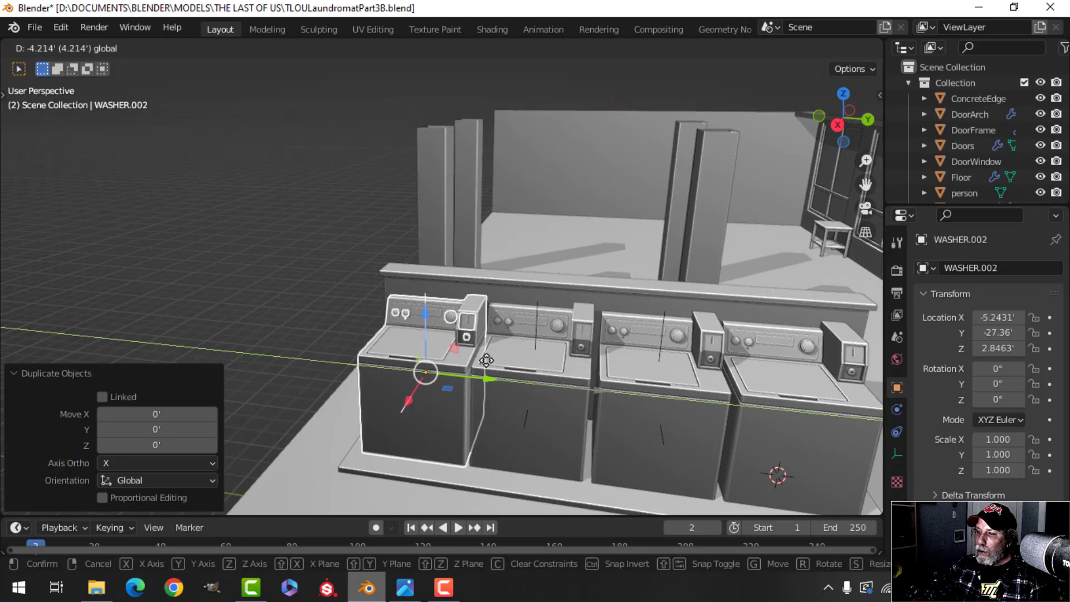
pyautogui.click(485, 357)
pyautogui.hotkey('alt', 'a')
pyautogui.moveTo(730, 393); pyautogui.dragTo(615, 356, button='middle')
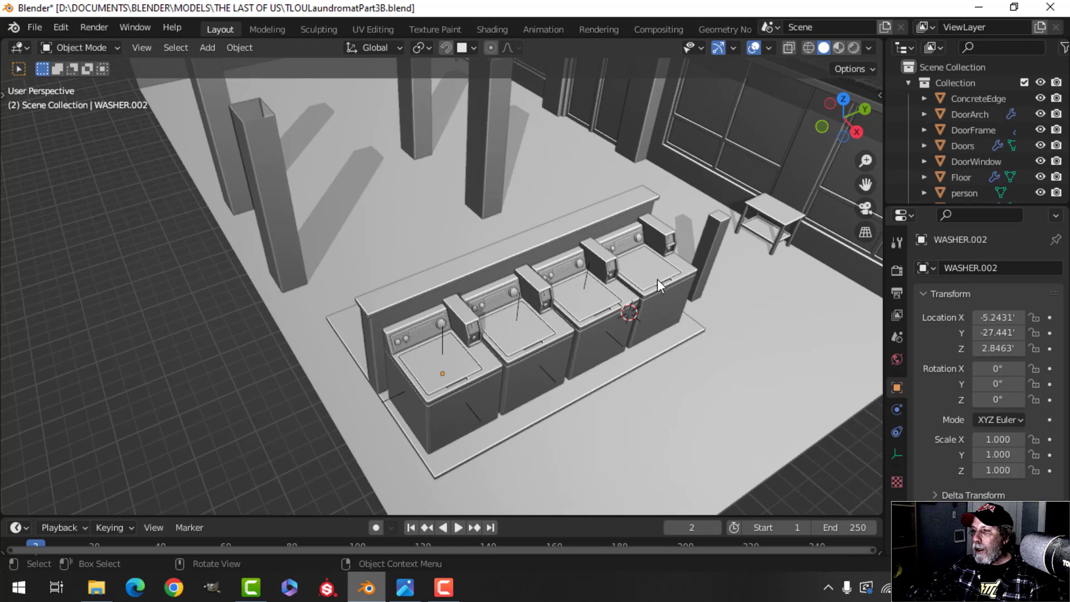
# Duplicate the three washer instances and move the copies about 5.46' along negative X to the other side of the wall.
pyautogui.moveTo(657, 279)
pyautogui.mouseDown(button='middle')
pyautogui.moveTo(653, 320)
pyautogui.moveTo(704, 364)
pyautogui.moveTo(650, 349)
pyautogui.moveTo(650, 270)
pyautogui.mouseUp(button='middle')
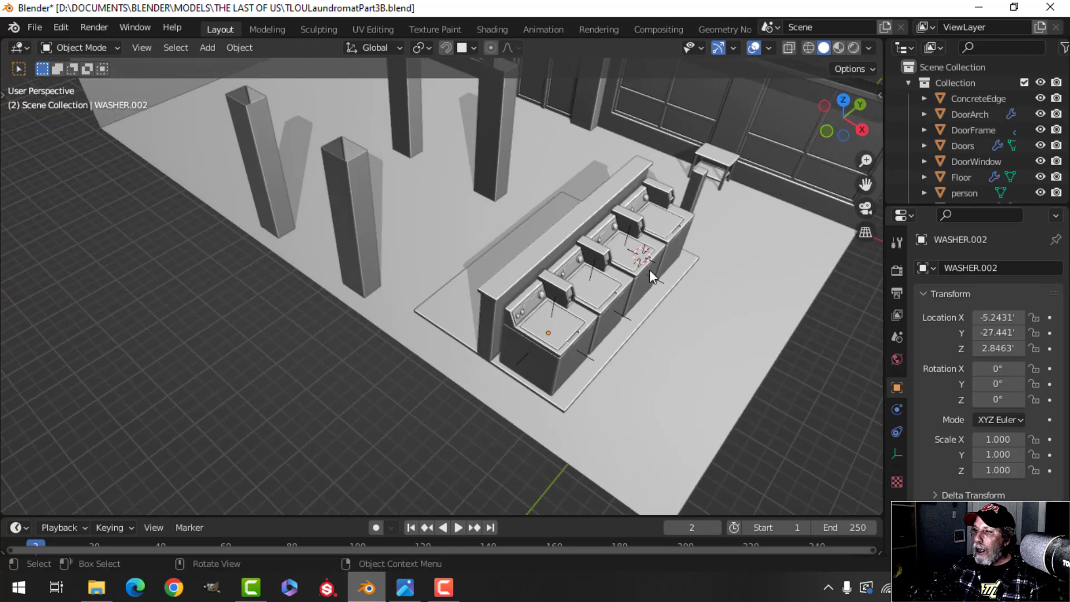
pyautogui.hotkey('shift', 'd')
pyautogui.keyDown('shift'); pyautogui.moveTo(590, 334); pyautogui.dragTo(691, 369, button='middle'); pyautogui.keyUp('shift')
pyautogui.keyDown('shift'); pyautogui.click(565, 333); pyautogui.keyUp('shift')
pyautogui.keyDown('shift'); pyautogui.moveTo(691, 369); pyautogui.dragTo(669, 392, button='middle'); pyautogui.keyUp('shift')
pyautogui.hotkey('shift', 'd')
pyautogui.rightClick(675, 388)
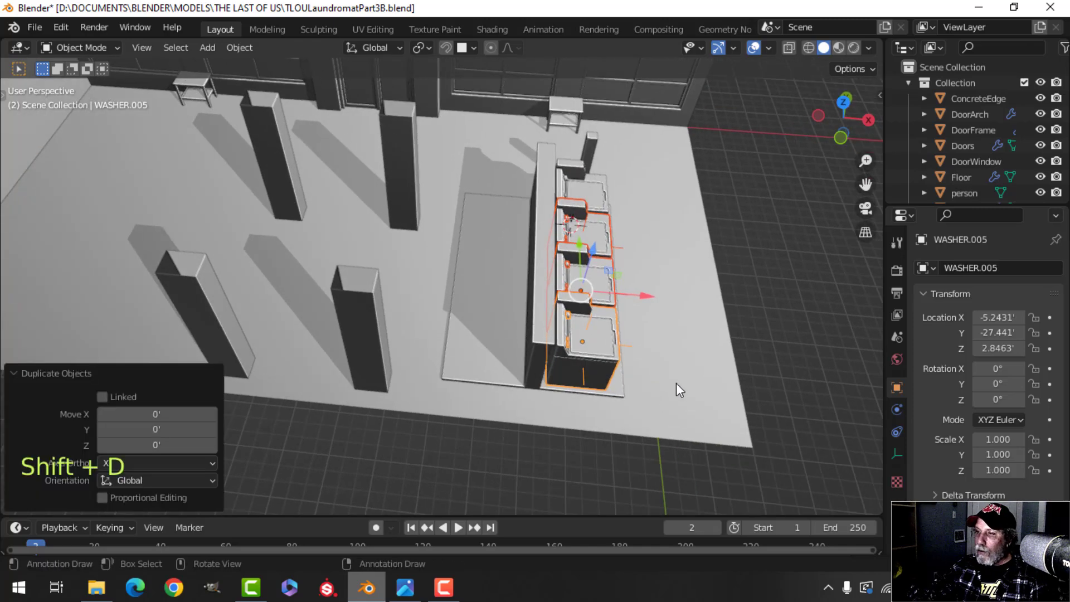
pyautogui.moveTo(654, 294); pyautogui.dragTo(568, 313)
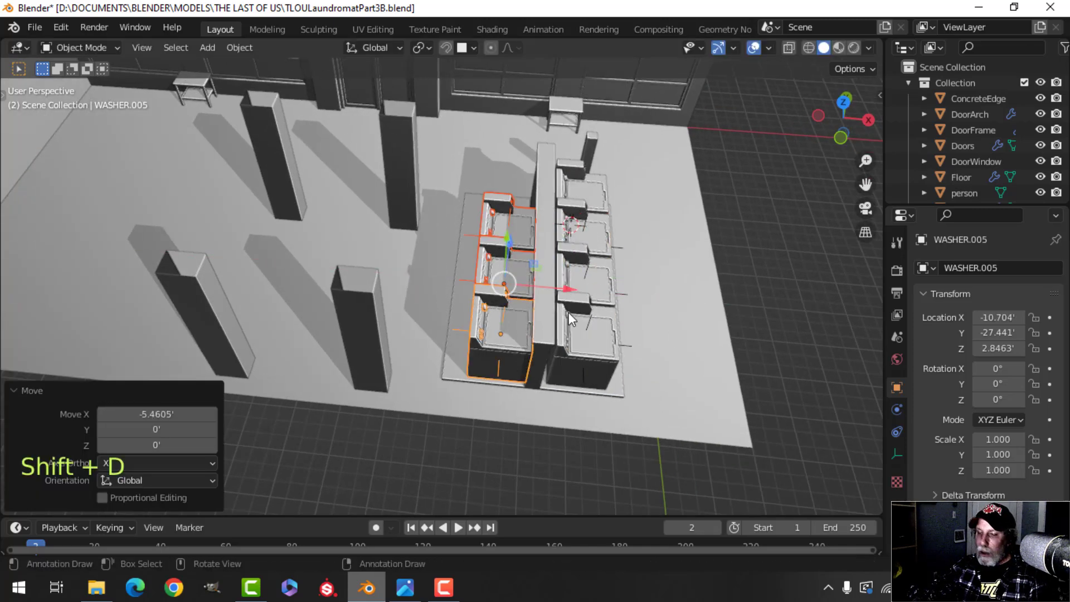
# Rotate the three copied washers 180° about Z and shift them about 0.36' along negative X, away from the wall.
pyautogui.write('rz')
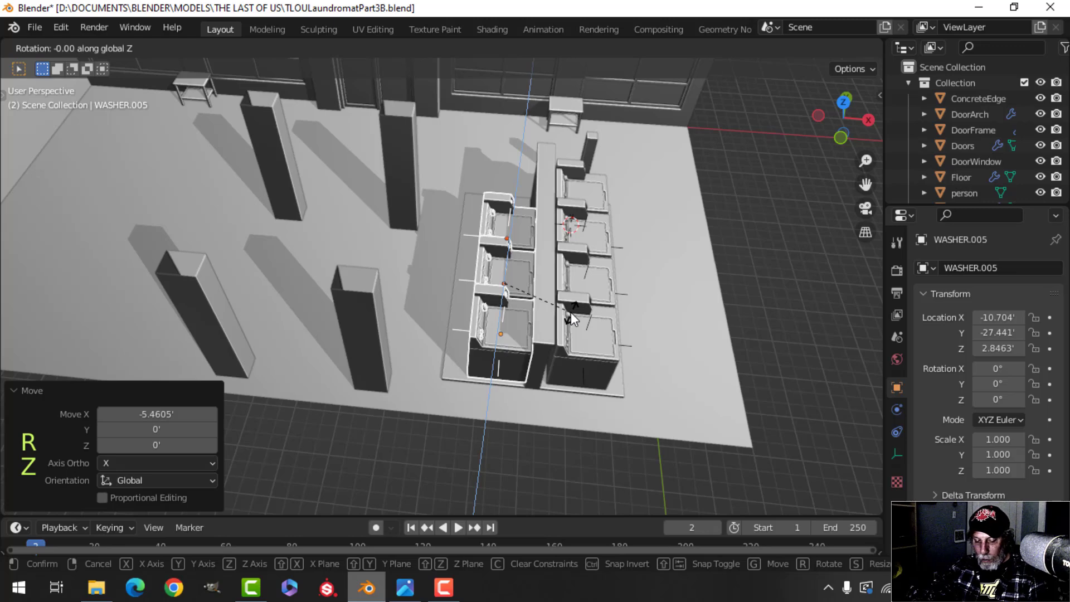
pyautogui.write('180')
pyautogui.click(573, 313)
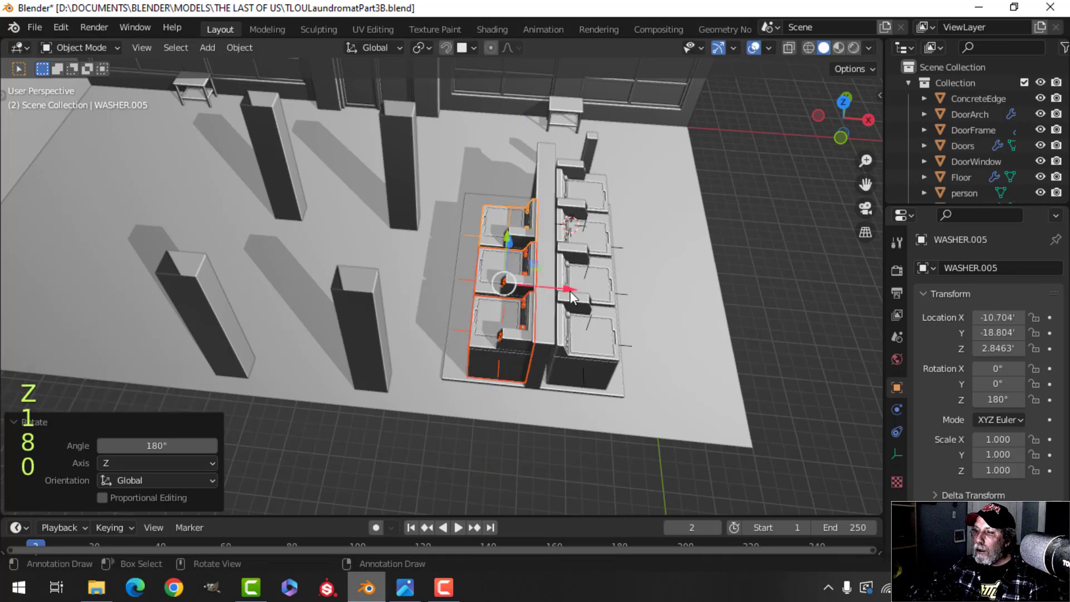
pyautogui.moveTo(568, 288); pyautogui.dragTo(543, 279)
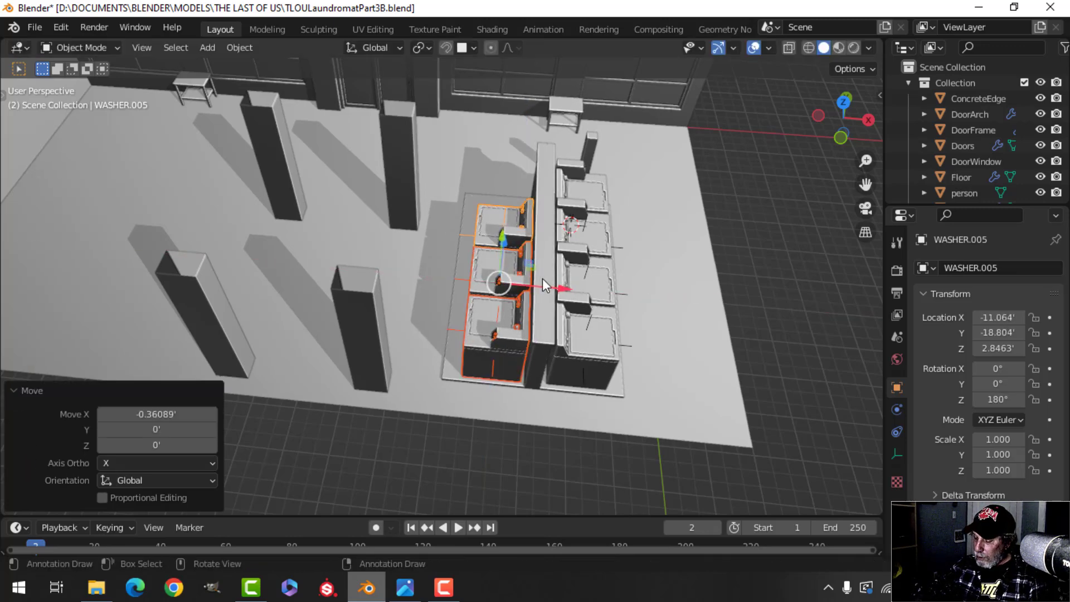
pyautogui.press('KP_7')
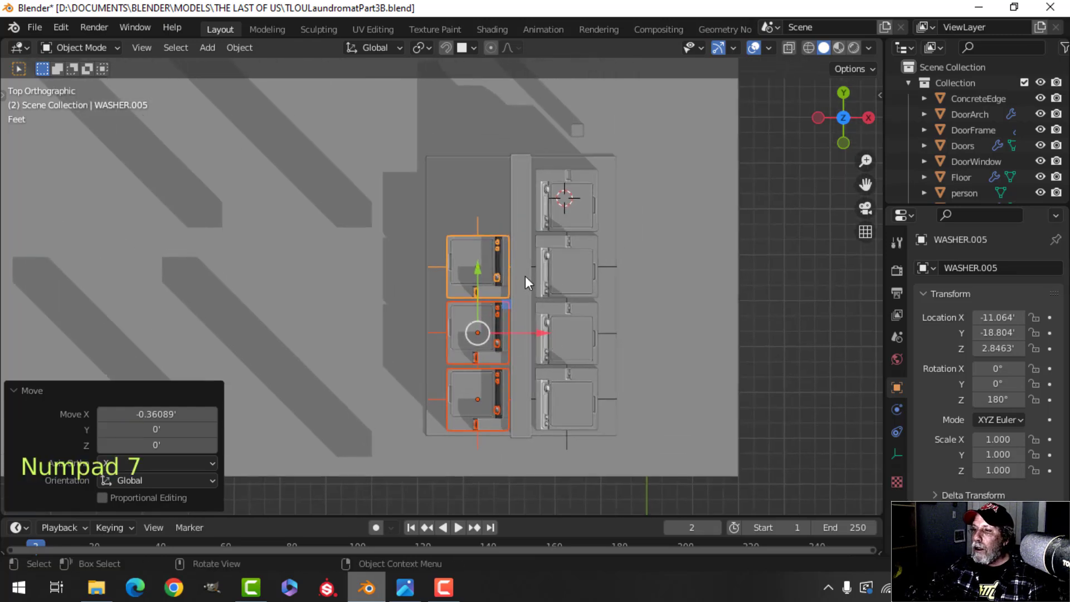
# Duplicate the end washer in the rotated row and place the copy about 4.27' along positive Y as the fourth machine.
pyautogui.click(484, 270)
pyautogui.click(482, 268)
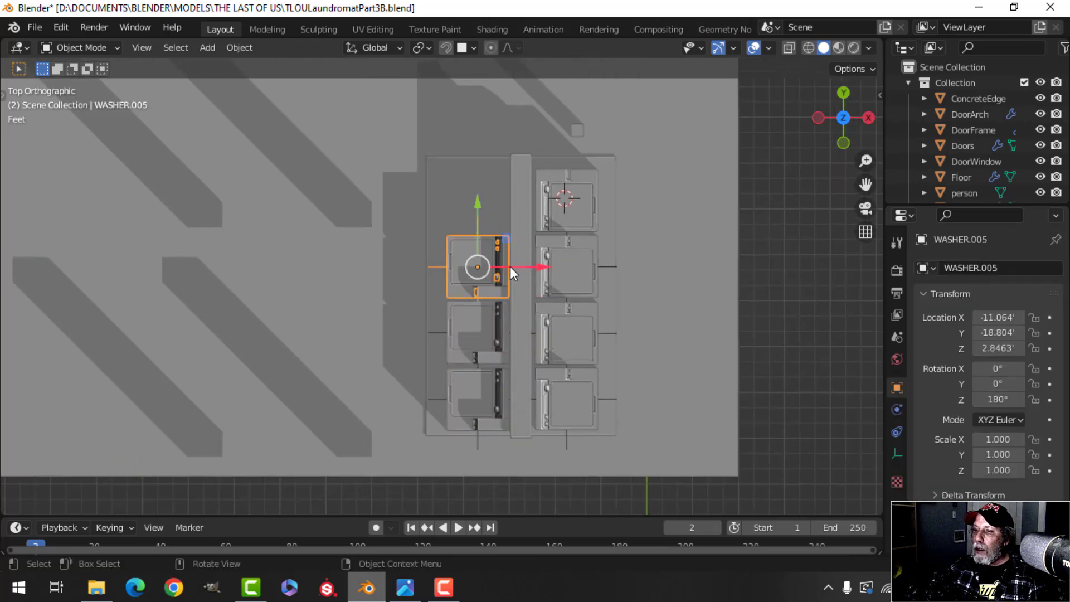
pyautogui.hotkey('shift', 'd')
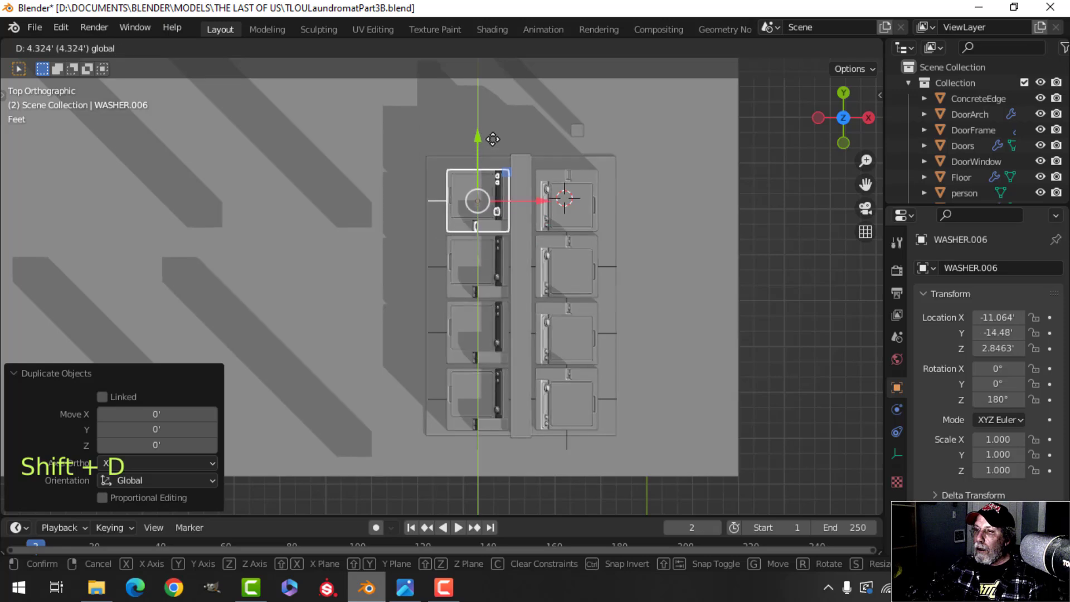
pyautogui.click(494, 140)
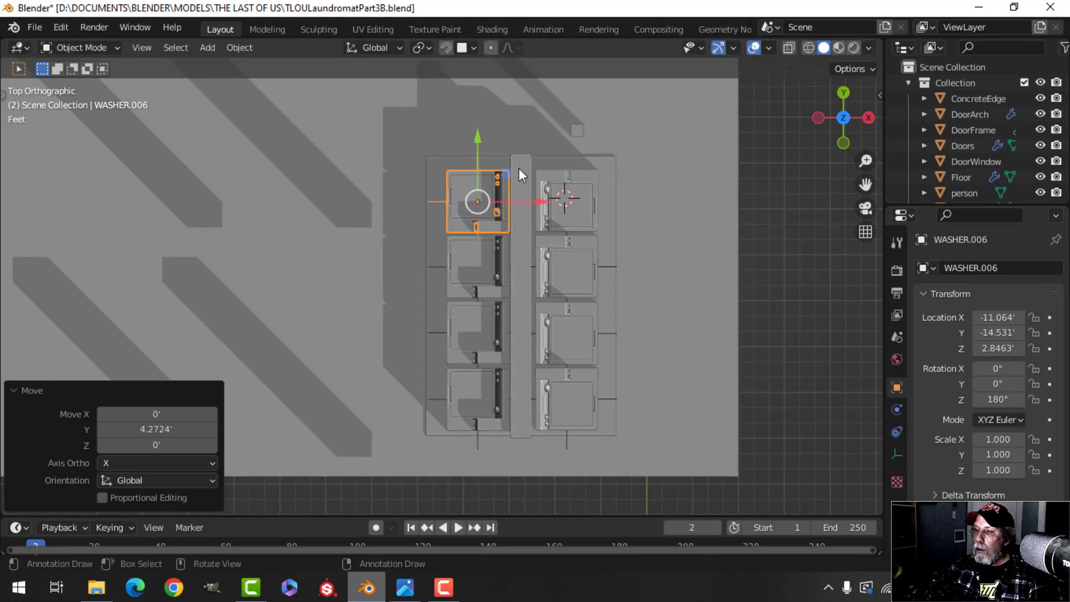
pyautogui.keyDown('shift'); pyautogui.click(493, 270); pyautogui.keyUp('shift')
pyautogui.keyDown('shift'); pyautogui.click(489, 334); pyautogui.keyUp('shift')
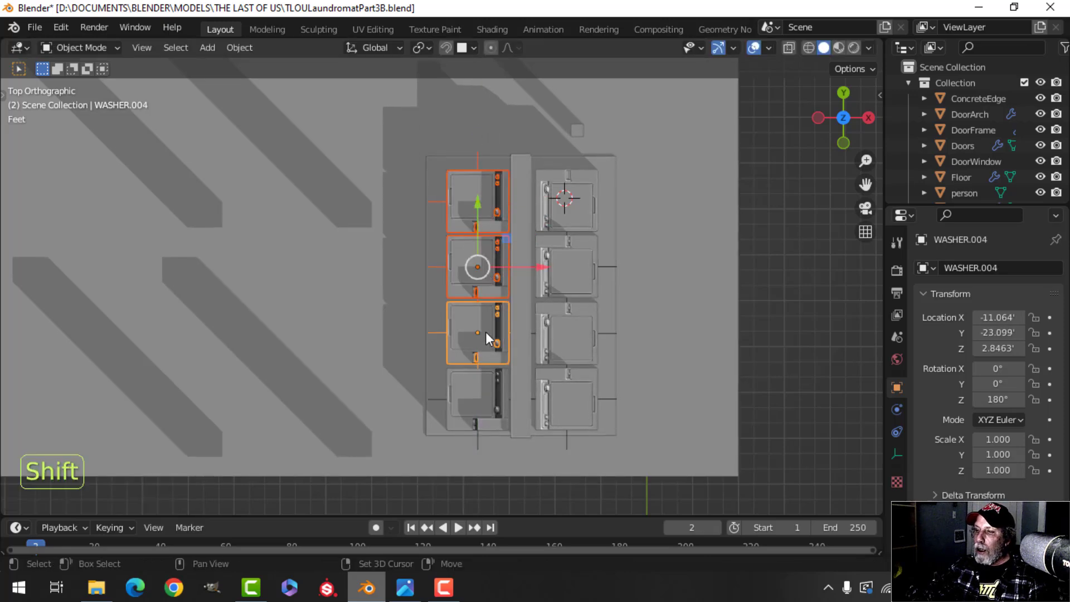
pyautogui.keyDown('shift'); pyautogui.click(488, 390); pyautogui.keyUp('shift')
pyautogui.scroll(-3, 482, 350)
pyautogui.keyDown('shift'); pyautogui.moveTo(482, 350); pyautogui.dragTo(431, 301, button='middle'); pyautogui.keyUp('shift')
pyautogui.hotkey('alt', 'a')
# Duplicate the low wall, its base slab and seven of the washers, and place the copies about 28.6' along negative X.
pyautogui.scroll(3, 461, 272)
pyautogui.scroll(2, 461, 273)
pyautogui.scroll(-3, 376, 296)
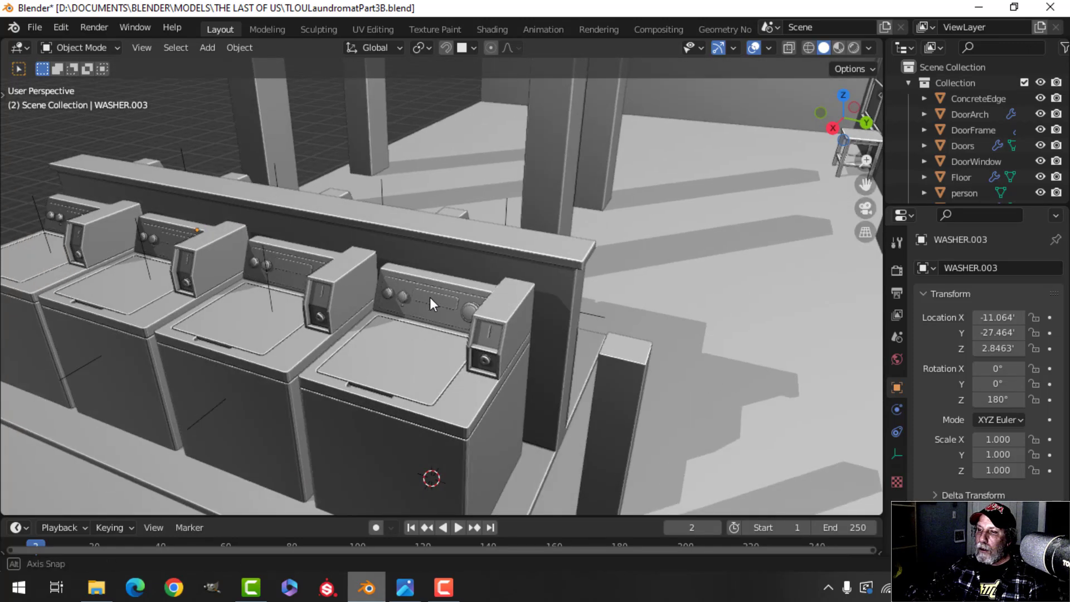
pyautogui.click(499, 253)
pyautogui.moveTo(578, 309); pyautogui.dragTo(521, 269, button='middle')
pyautogui.keyDown('shift'); pyautogui.click(650, 254); pyautogui.keyUp('shift')
pyautogui.keyDown('shift'); pyautogui.click(580, 335); pyautogui.keyUp('shift')
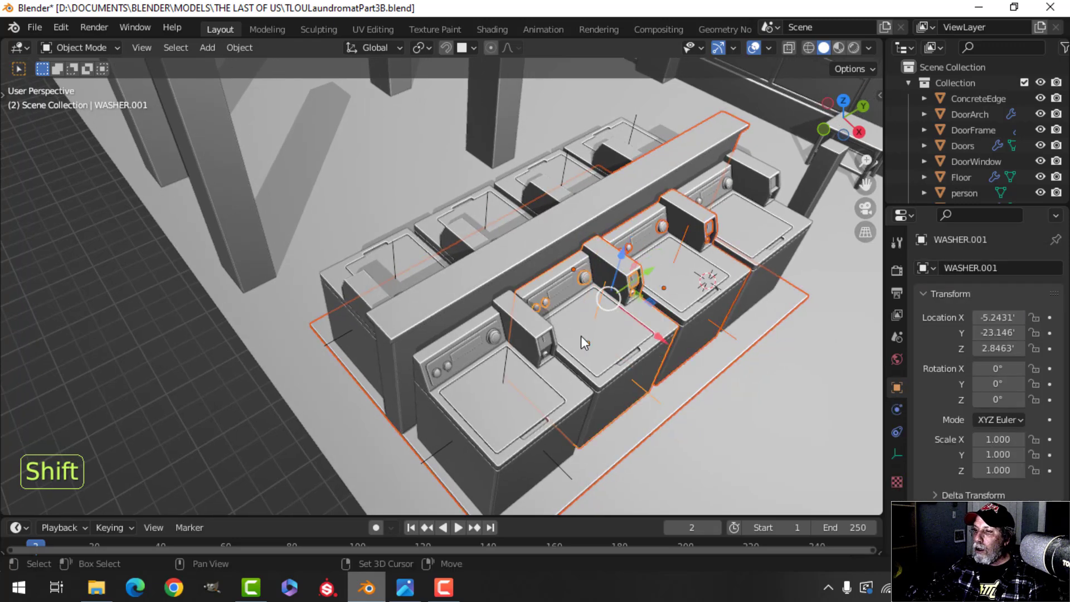
pyautogui.keyDown('shift'); pyautogui.click(521, 377); pyautogui.keyUp('shift')
pyautogui.keyDown('shift'); pyautogui.click(385, 276); pyautogui.keyUp('shift')
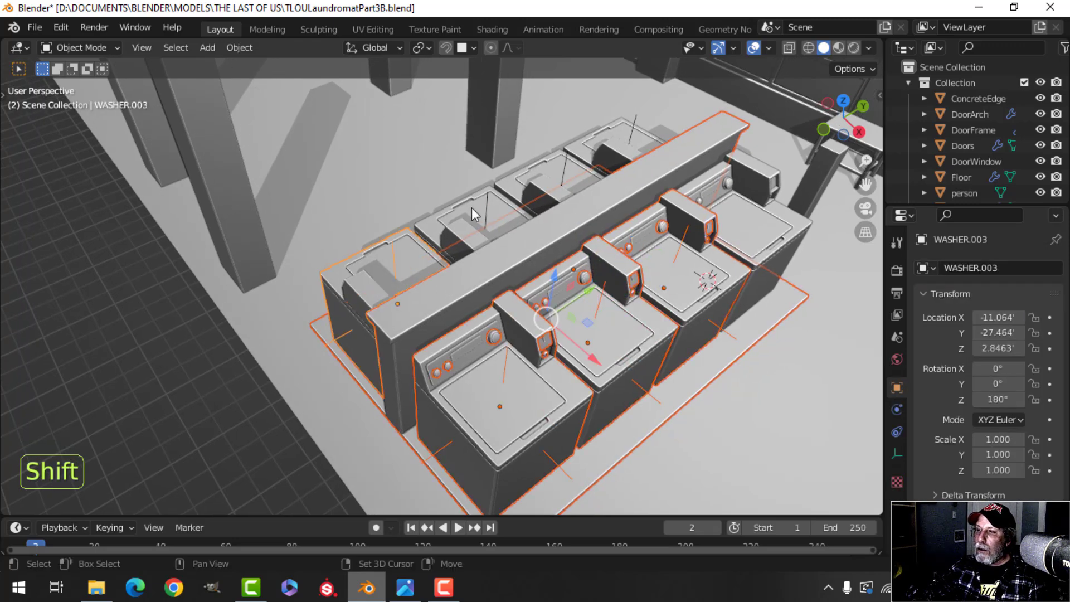
pyautogui.keyDown('shift'); pyautogui.click(471, 209); pyautogui.keyUp('shift')
pyautogui.keyDown('shift'); pyautogui.click(542, 178); pyautogui.keyUp('shift')
pyautogui.keyDown('shift'); pyautogui.click(605, 141); pyautogui.keyUp('shift')
pyautogui.moveTo(605, 141); pyautogui.dragTo(725, 223, button='middle')
pyautogui.press('KP_7')
pyautogui.scroll(-4, 669, 290)
pyautogui.hotkey('shift', 'd')
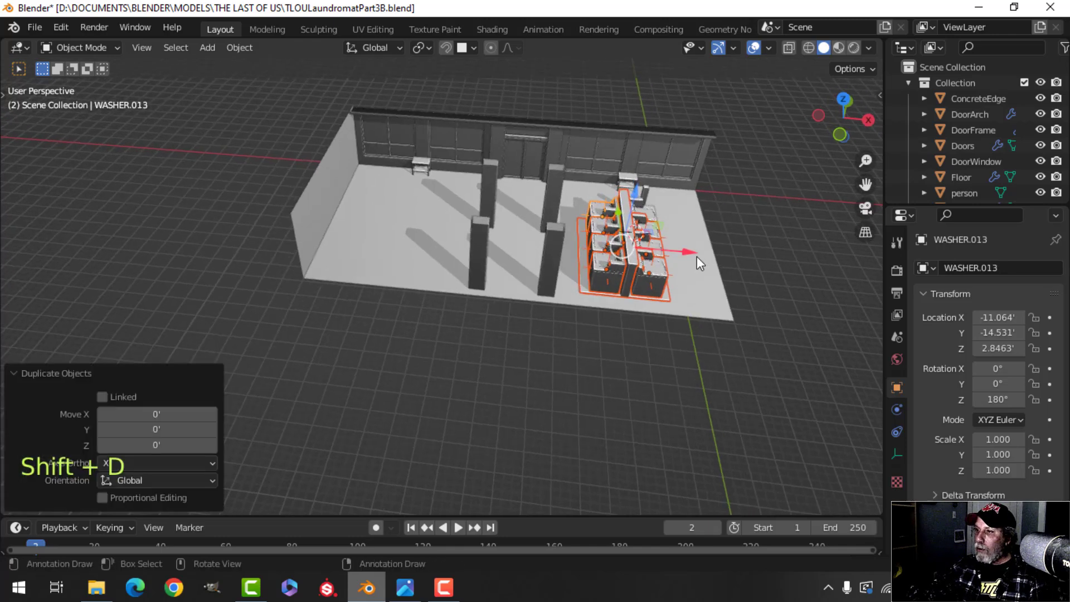
pyautogui.press('x')
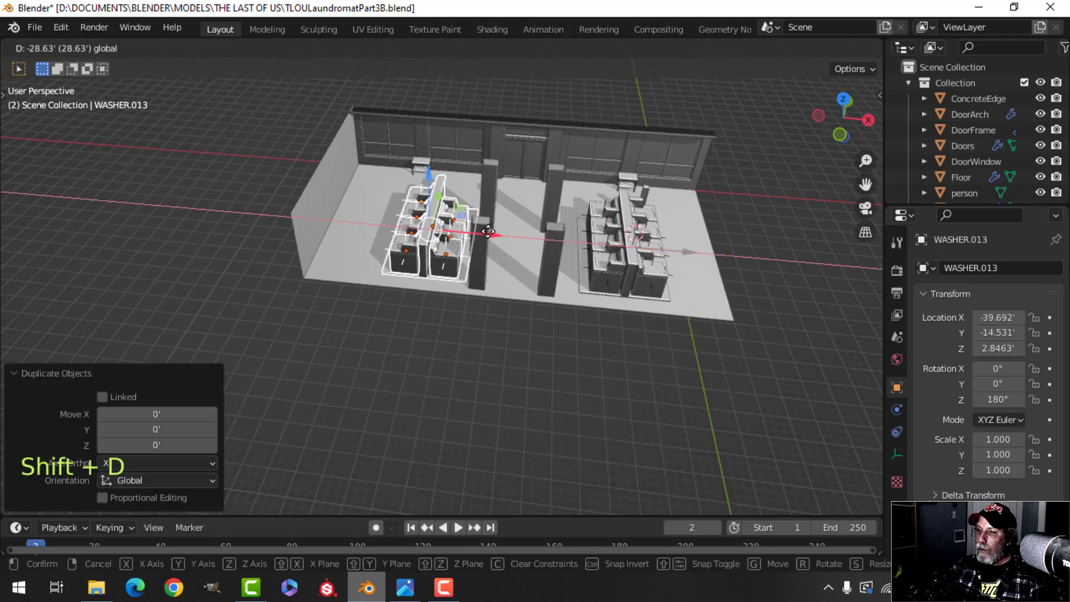
pyautogui.click(490, 229)
# Adjust the copied wall and washers along X so they sit about 29.1' from the originals.
pyautogui.moveTo(490, 228); pyautogui.dragTo(458, 304, button='middle')
pyautogui.scroll(2, 524, 272)
pyautogui.press('g')
pyautogui.press('x')
pyautogui.click(609, 245)
# Duplicate the end washer in the copied three-machine row and place the copy about 4.4' along positive Y.
pyautogui.scroll(3, 481, 249)
pyautogui.hotkey('alt', 'a')
pyautogui.click(494, 243)
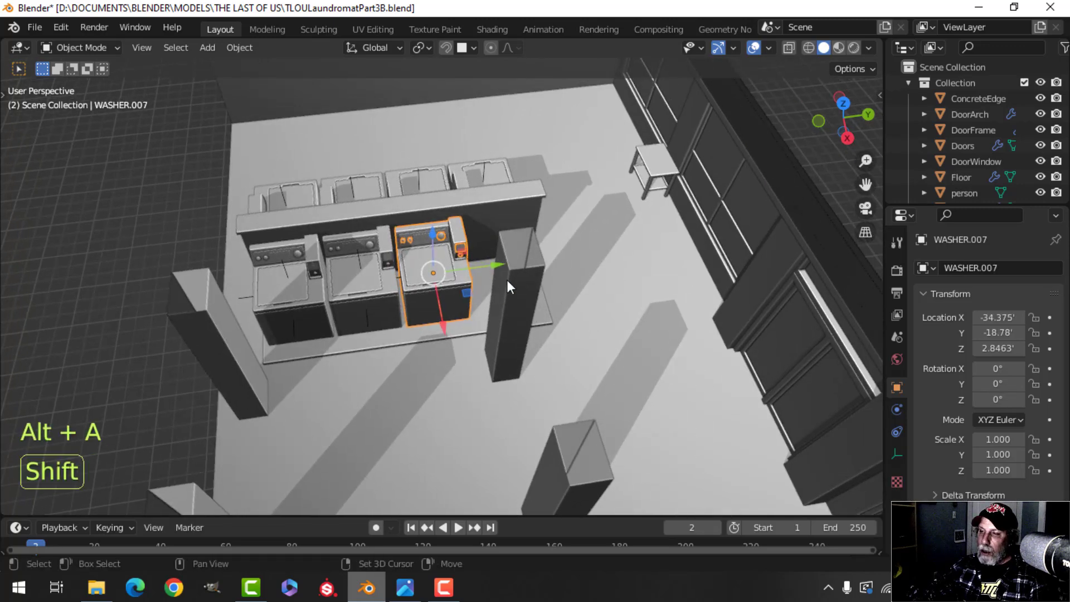
pyautogui.hotkey('shift', 'd')
pyautogui.press('y')
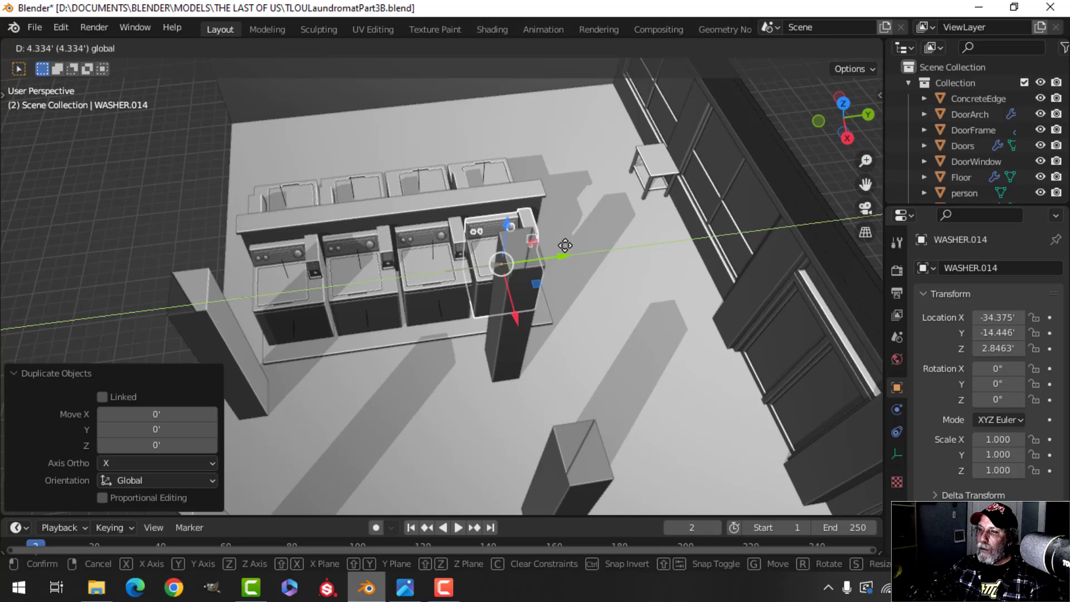
pyautogui.click(567, 245)
pyautogui.hotkey('alt', 'a')
# Turn off the viewport gizmos and overlays, and hide the person reference figure.
pyautogui.moveTo(689, 329); pyautogui.dragTo(519, 326, button='middle')
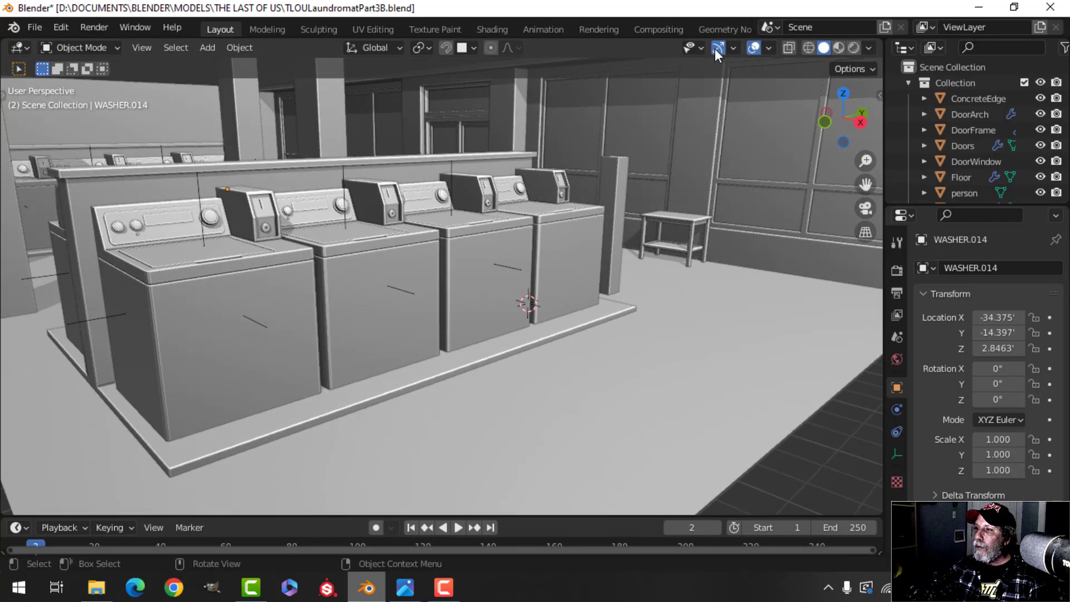
pyautogui.click(754, 47)
pyautogui.keyDown('shift'); pyautogui.moveTo(650, 213); pyautogui.dragTo(574, 251, button='middle'); pyautogui.keyUp('shift')
pyautogui.scroll(3, 616, 242)
pyautogui.scroll(-3, 615, 242)
pyautogui.scroll(3, 565, 239)
pyautogui.click(558, 211)
pyautogui.press('h')
# Examine the washer row up close from several angles, including the control panels, coin boxes and lids.
pyautogui.keyDown('shift'); pyautogui.moveTo(615, 213); pyautogui.dragTo(658, 279, button='middle'); pyautogui.keyUp('shift')
pyautogui.scroll(2, 610, 238)
pyautogui.keyDown('shift'); pyautogui.moveTo(658, 278); pyautogui.dragTo(486, 376, button='middle'); pyautogui.keyUp('shift')
pyautogui.scroll(2, 611, 350)
pyautogui.scroll(-3, 610, 350)
pyautogui.scroll(3, 592, 340)
pyautogui.scroll(-3, 490, 353)
pyautogui.scroll(3, 481, 368)
pyautogui.moveTo(486, 376); pyautogui.dragTo(511, 382, button='middle')
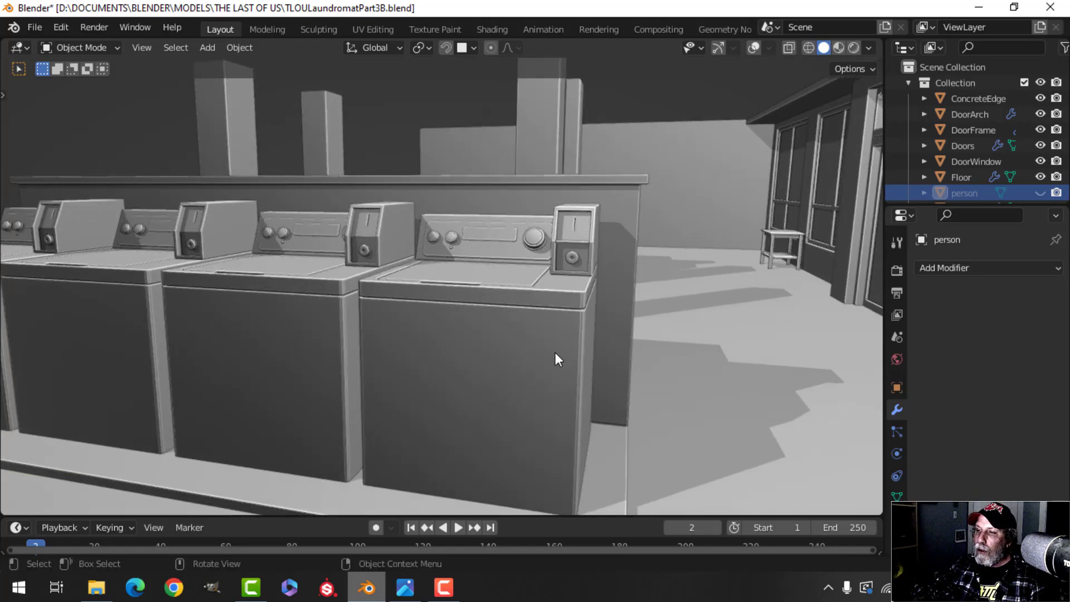
pyautogui.scroll(-3, 550, 356)
pyautogui.moveTo(548, 355); pyautogui.dragTo(482, 373, button='middle')
pyautogui.scroll(2, 498, 360)
pyautogui.scroll(-2, 567, 350)
pyautogui.scroll(3, 566, 364)
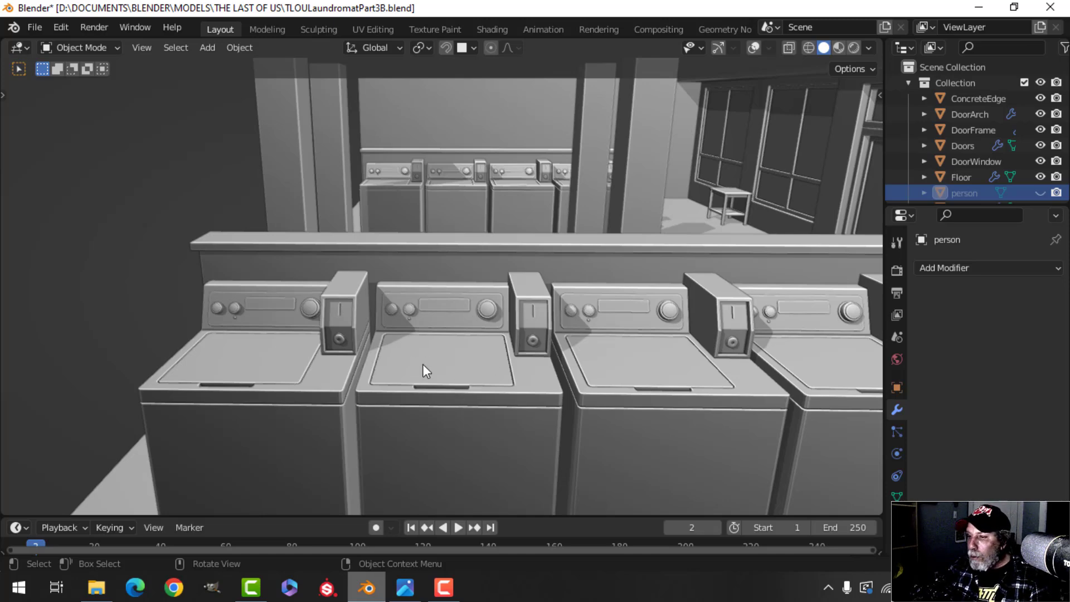
pyautogui.moveTo(513, 367); pyautogui.dragTo(453, 357, button='middle')
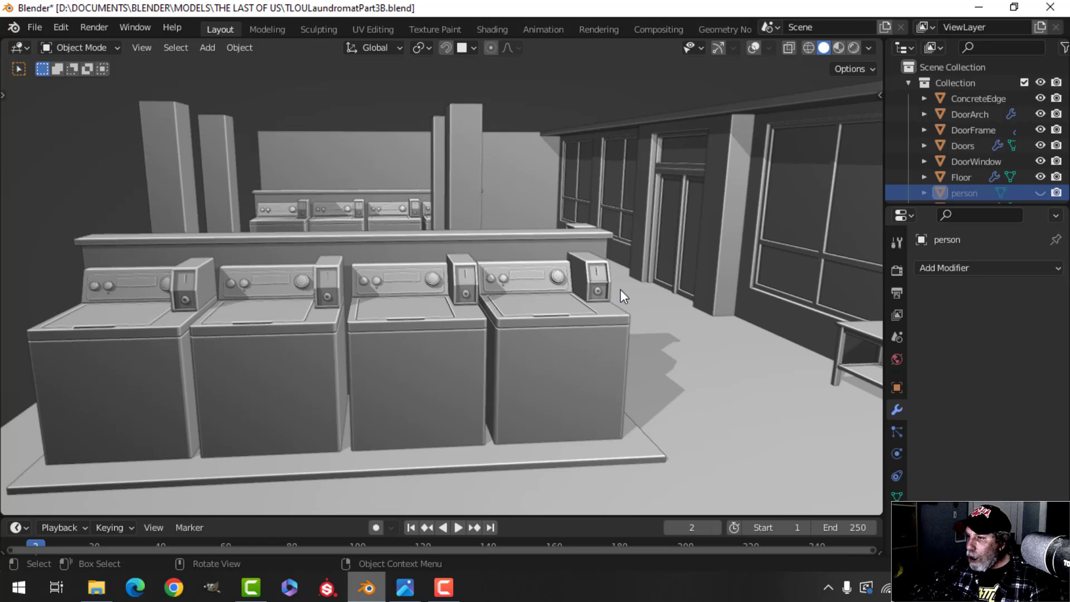
# Review the layout of both washer islands within the room from a wider view and from the row's end.
pyautogui.scroll(-5, 602, 296)
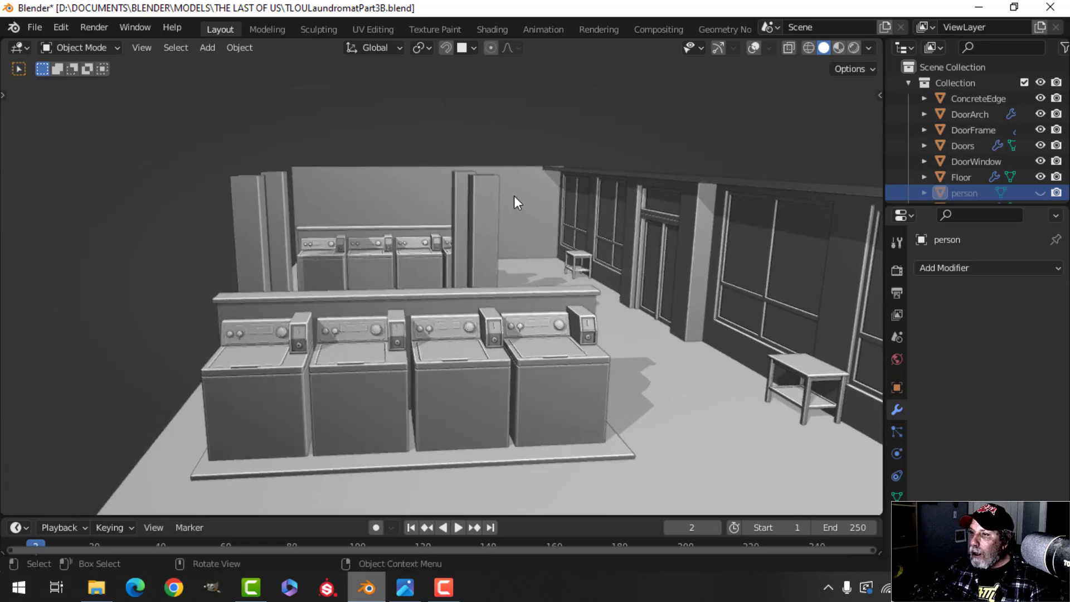
pyautogui.scroll(-2, 535, 248)
pyautogui.scroll(5, 549, 276)
pyautogui.keyDown('shift'); pyautogui.moveTo(556, 296); pyautogui.dragTo(518, 296, button='middle'); pyautogui.keyUp('shift')
pyautogui.moveTo(558, 308); pyautogui.dragTo(534, 279, button='middle')
pyautogui.keyDown('shift'); pyautogui.moveTo(501, 245); pyautogui.dragTo(616, 311, button='middle'); pyautogui.keyUp('shift')
pyautogui.moveTo(616, 311)
pyautogui.mouseDown(button='middle')
pyautogui.moveTo(579, 312)
pyautogui.moveTo(611, 315)
pyautogui.mouseUp(button='middle')
pyautogui.scroll(4, 607, 314)
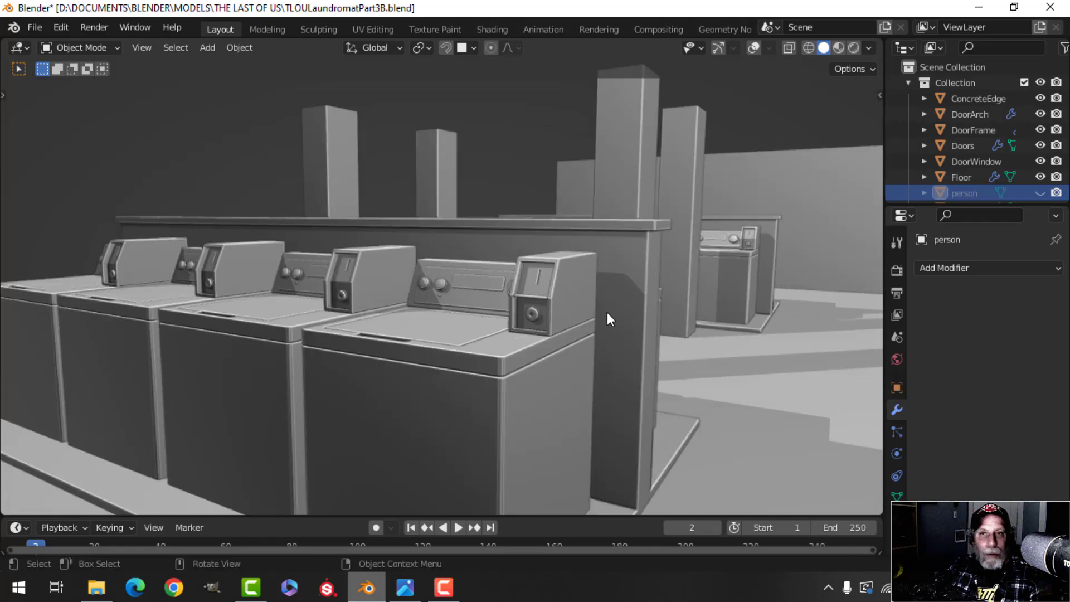